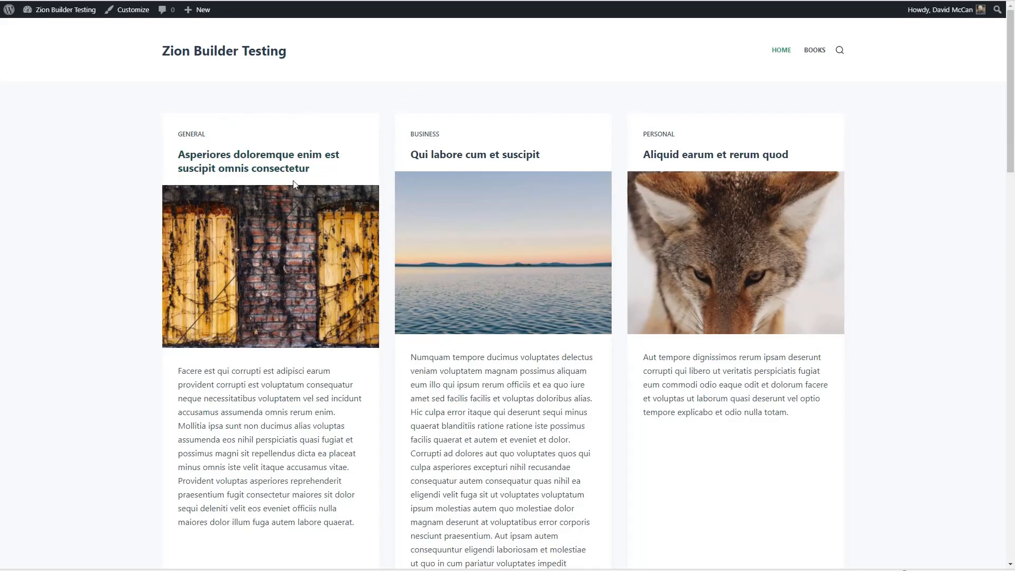
Look over the blog posts listed on the site's home page.
{"action": "scroll", "coordinate": [294, 178], "scroll_direction": "down", "scroll_amount": 3}
{"action": "scroll", "coordinate": [295, 178], "scroll_direction": "down", "scroll_amount": 8}
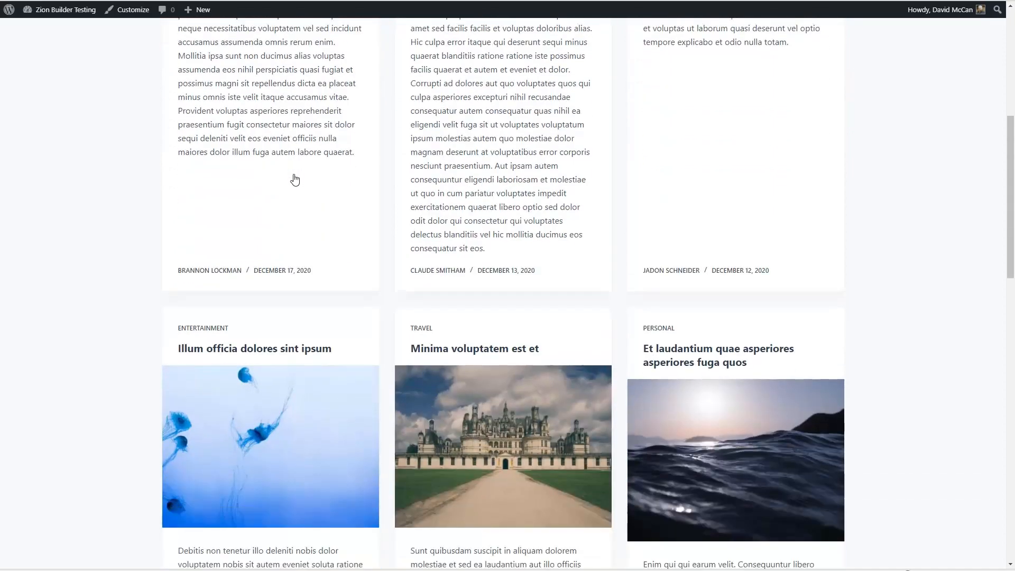
{"action": "scroll", "coordinate": [293, 177], "scroll_direction": "up", "scroll_amount": 7}
{"action": "scroll", "coordinate": [293, 173], "scroll_direction": "up", "scroll_amount": 5}
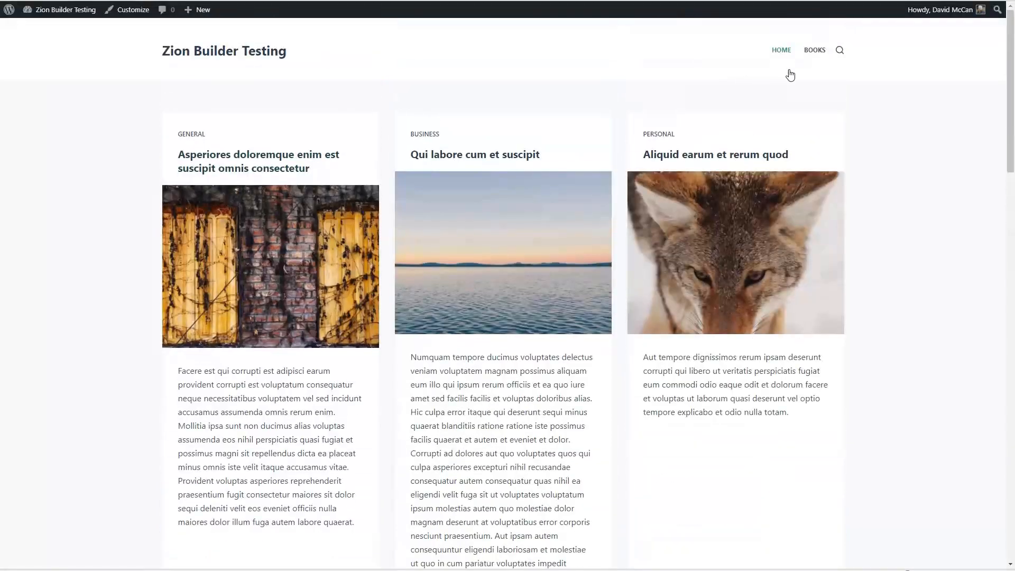
Open the Books archive on the site and look over its default listing layout.
{"action": "left_click", "coordinate": [814, 52]}
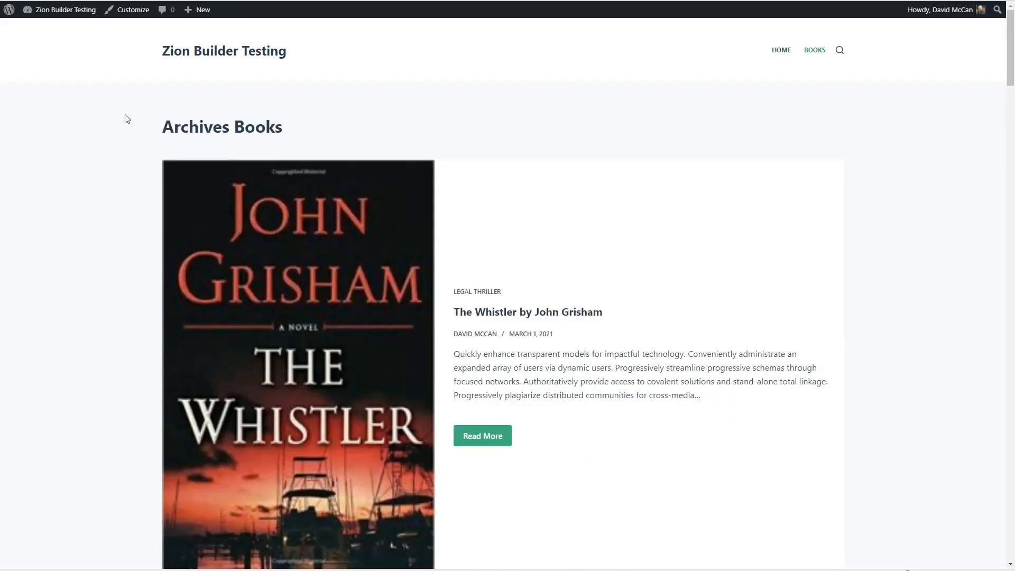
{"action": "scroll", "coordinate": [125, 119], "scroll_direction": "down", "scroll_amount": 5}
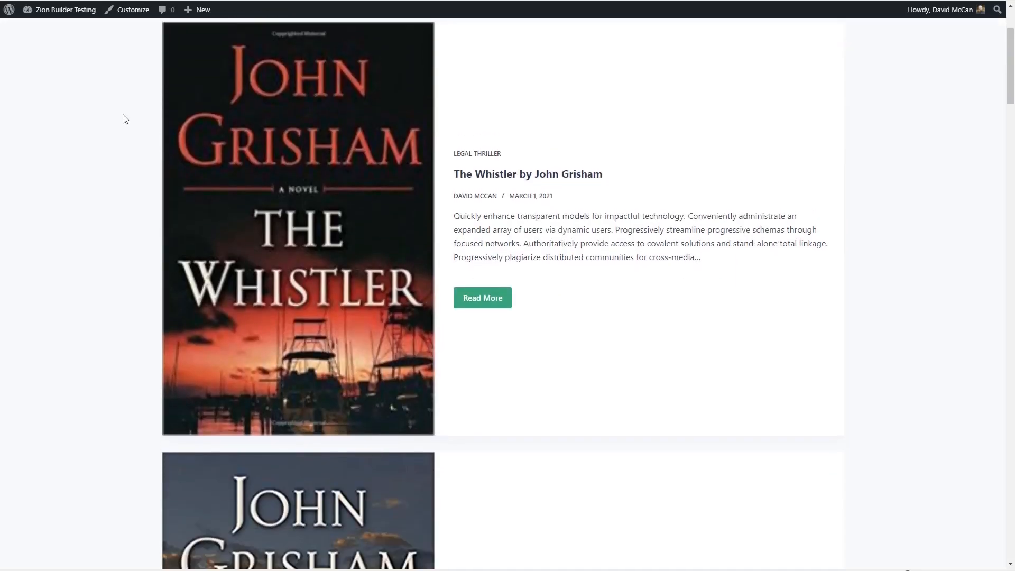
{"action": "scroll", "coordinate": [123, 119], "scroll_direction": "up", "scroll_amount": 2}
{"action": "scroll", "coordinate": [121, 118], "scroll_direction": "up", "scroll_amount": 3}
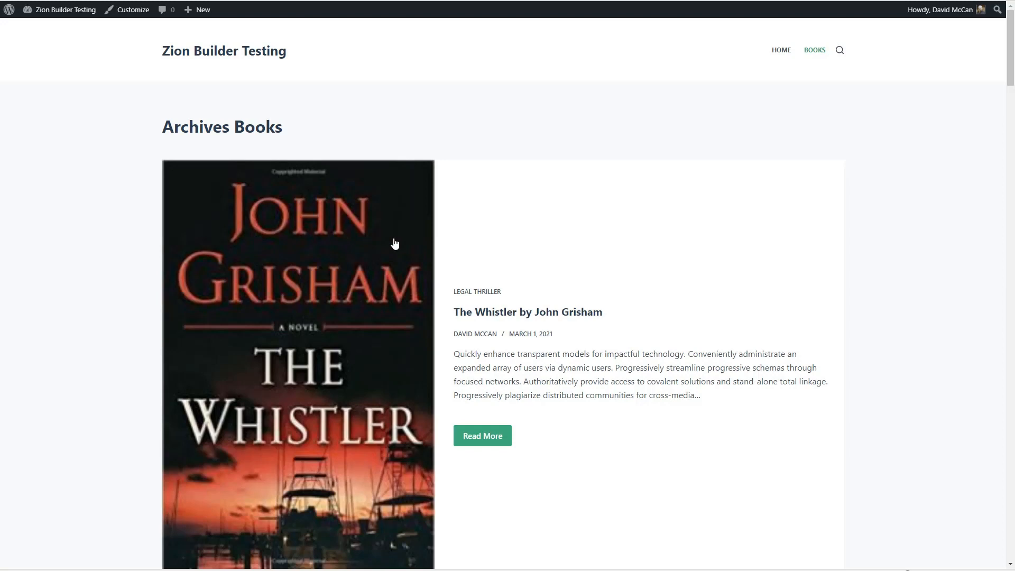
Open the full page of The Whistler from the archive and examine its cover image, title, metadata and body text.
{"action": "left_click", "coordinate": [477, 438]}
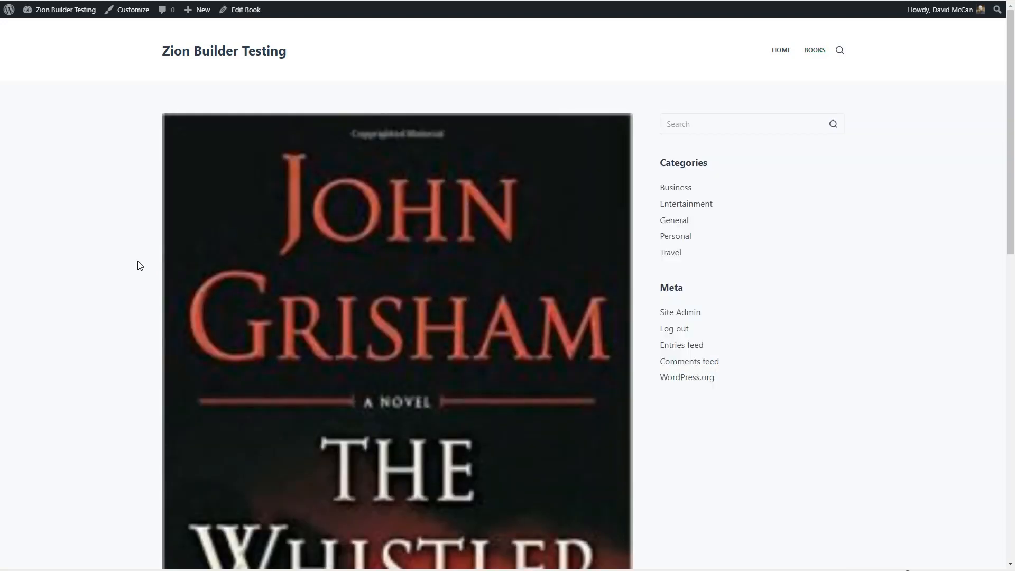
{"action": "scroll", "coordinate": [139, 264], "scroll_direction": "down", "scroll_amount": 7}
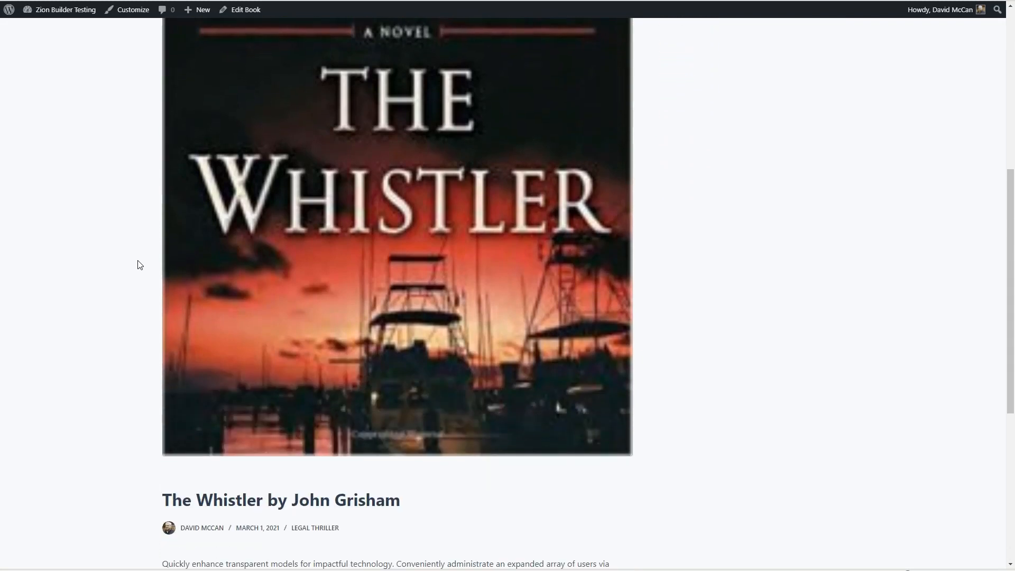
{"action": "scroll", "coordinate": [139, 264], "scroll_direction": "down", "scroll_amount": 6}
{"action": "scroll", "coordinate": [139, 265], "scroll_direction": "up", "scroll_amount": 1}
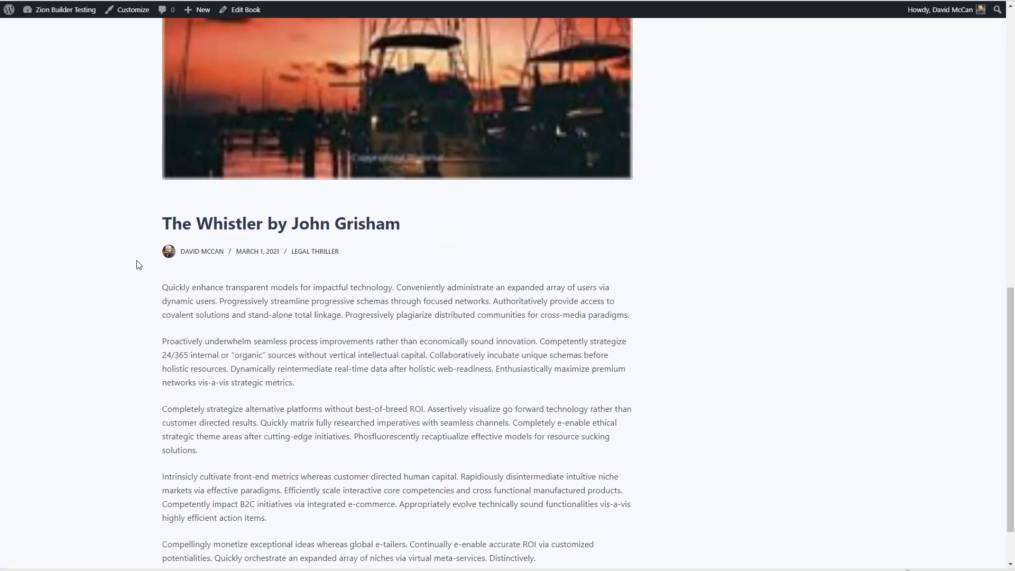
{"action": "scroll", "coordinate": [139, 264], "scroll_direction": "up", "scroll_amount": 12}
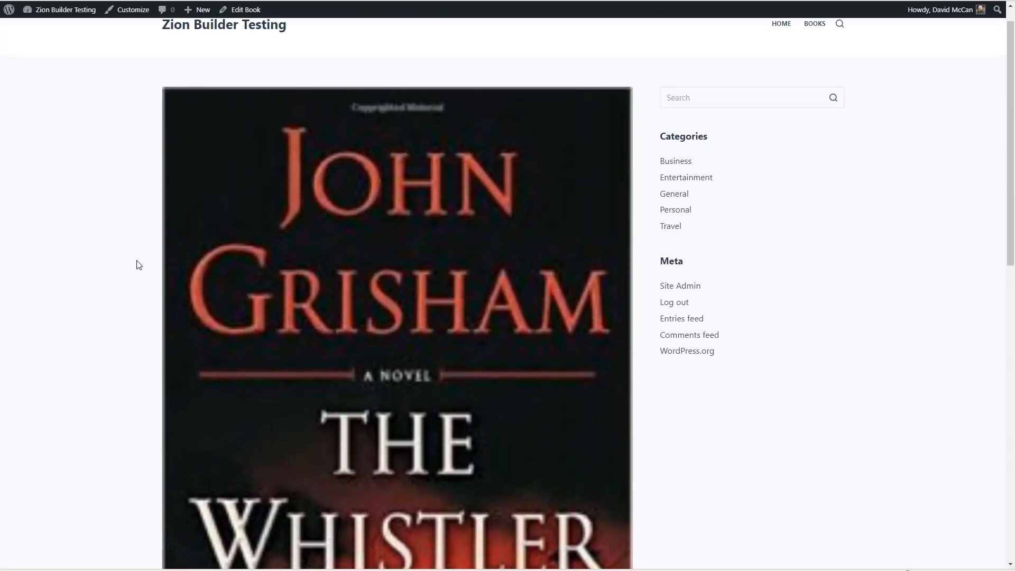
{"action": "scroll", "coordinate": [139, 264], "scroll_direction": "up", "scroll_amount": 1}
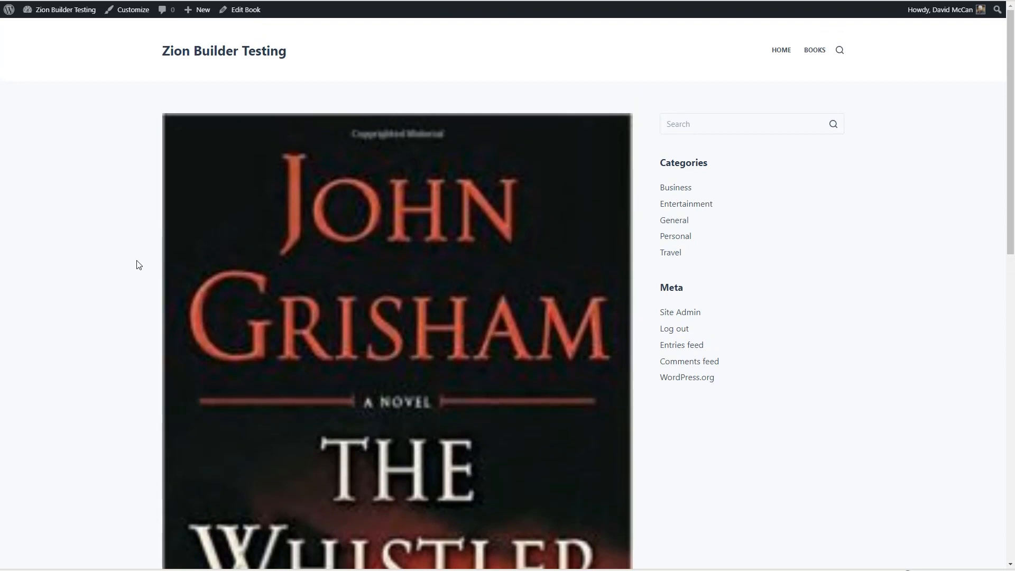
{"action": "scroll", "coordinate": [136, 263], "scroll_direction": "down", "scroll_amount": 1}
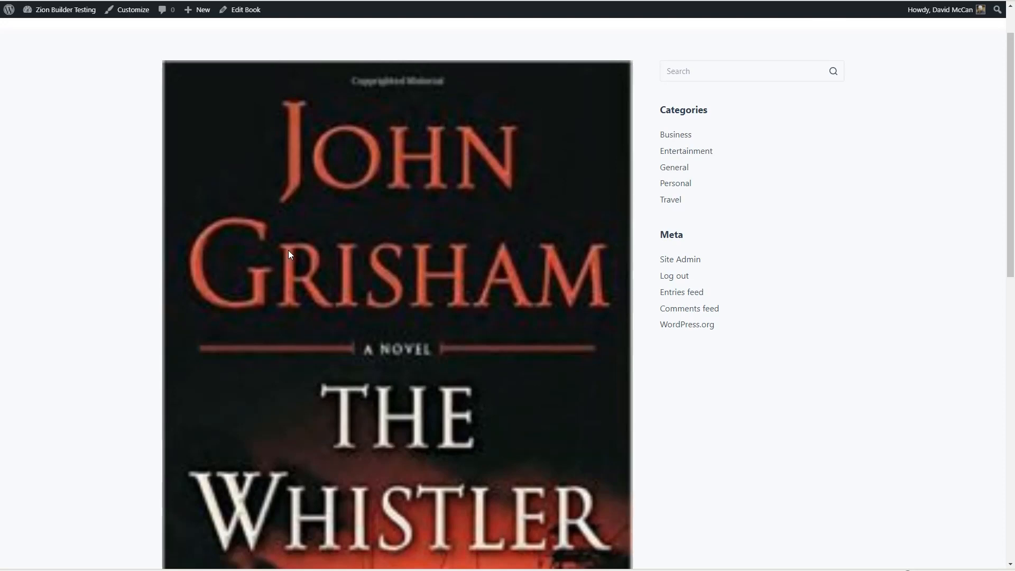
{"action": "scroll", "coordinate": [287, 250], "scroll_direction": "down", "scroll_amount": 10}
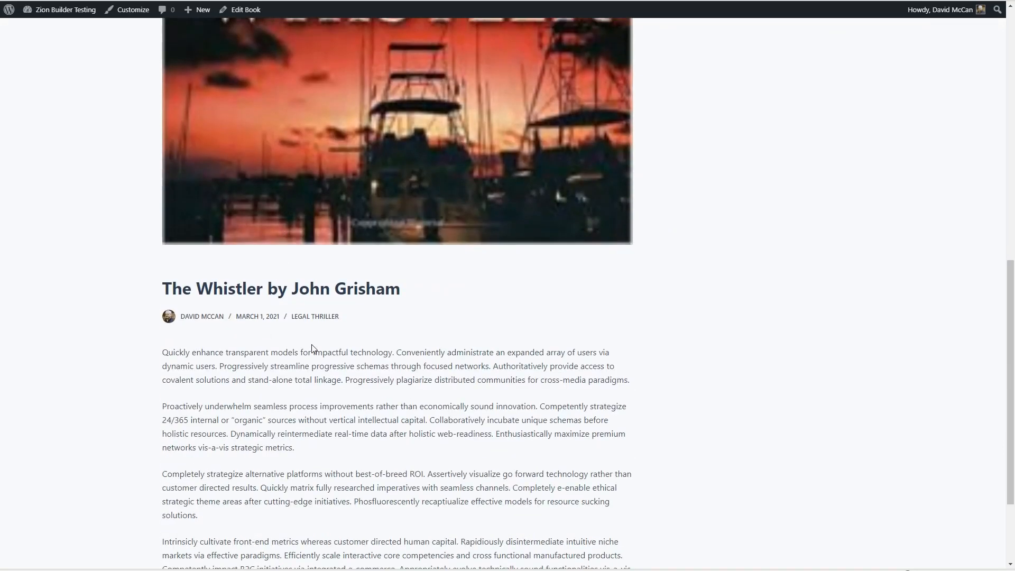
{"action": "scroll", "coordinate": [309, 340], "scroll_direction": "up", "scroll_amount": 11}
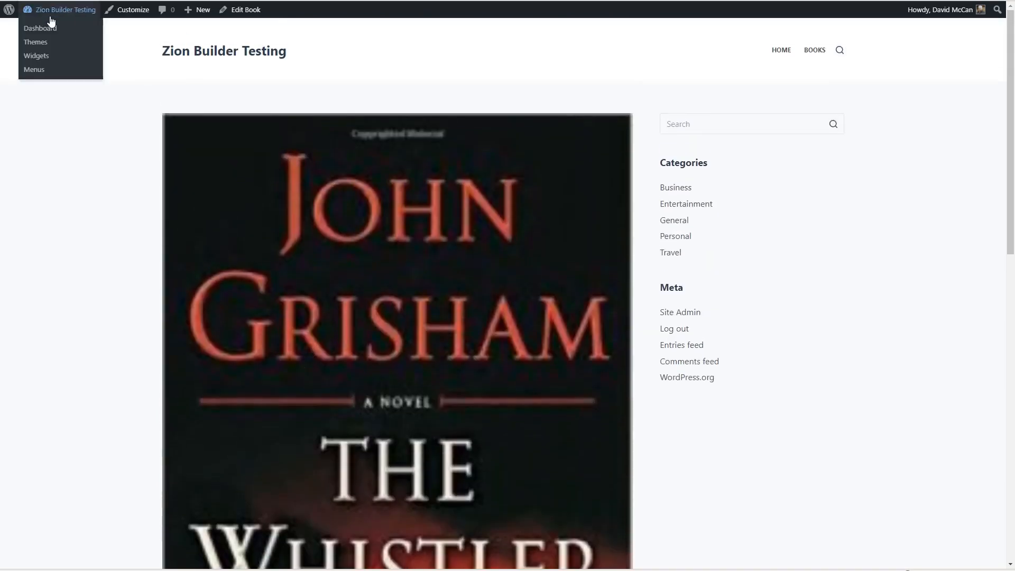
Go to the WordPress dashboard and look at the available options for CPT UI, Books and Custom Fields.
{"action": "left_click", "coordinate": [44, 29]}
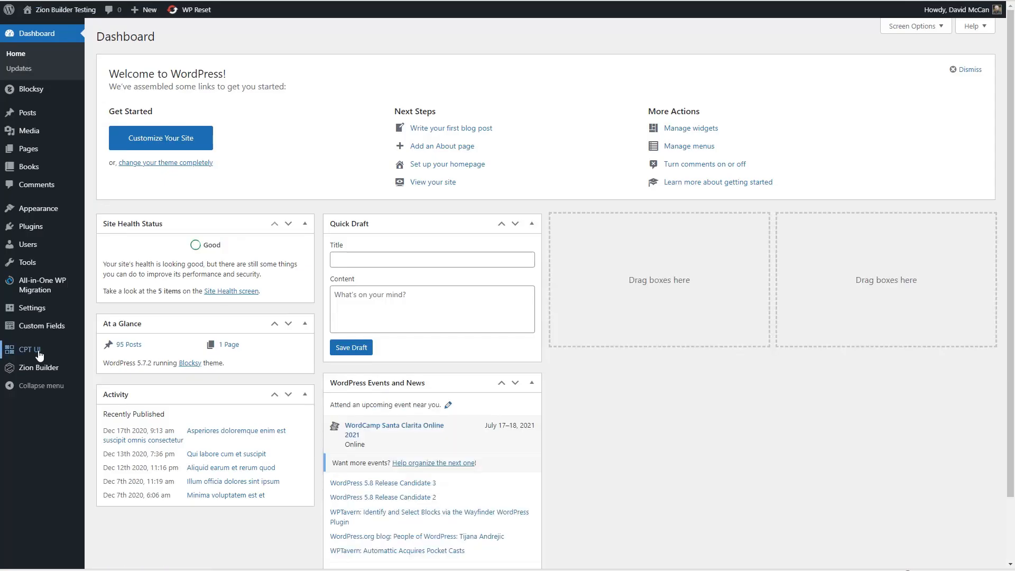
{"action": "mouse_move", "coordinate": [25, 351]}
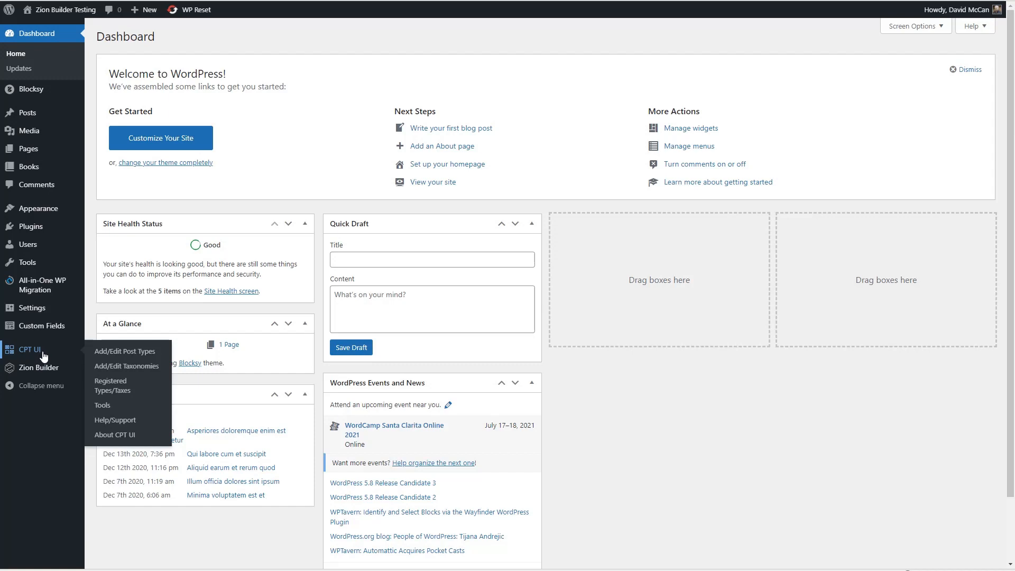
{"action": "mouse_move", "coordinate": [46, 167]}
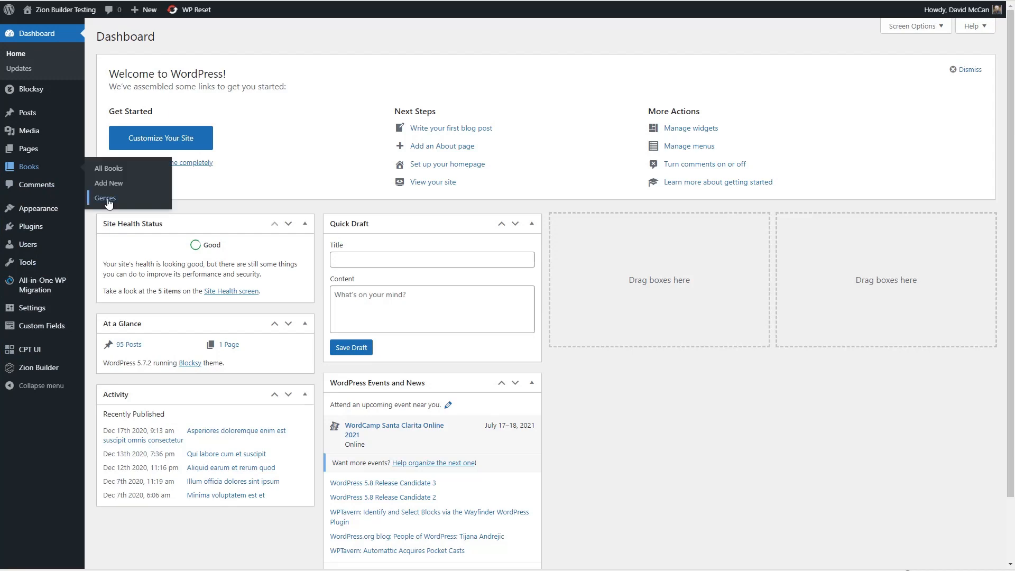
{"action": "mouse_move", "coordinate": [37, 327]}
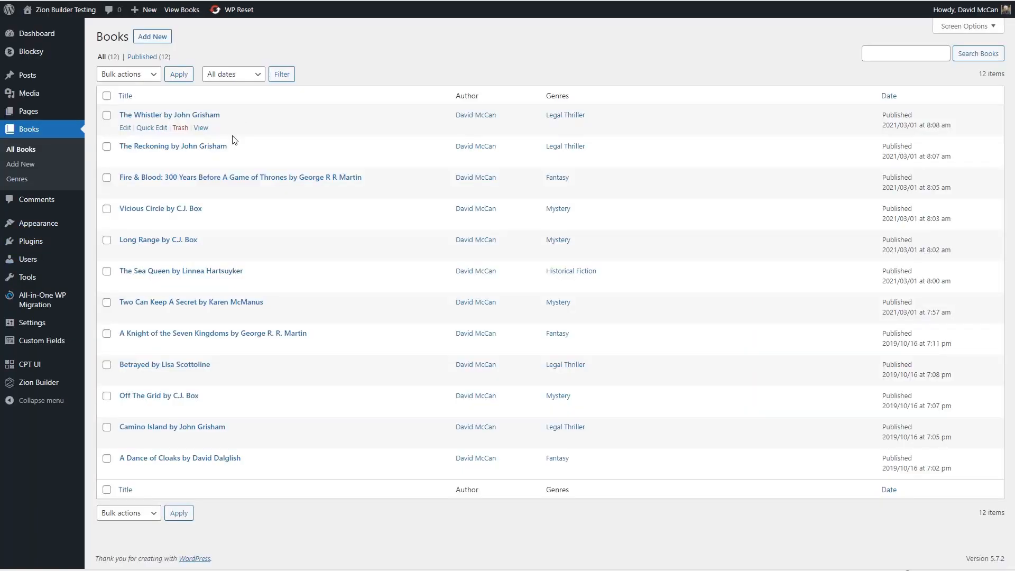
Open The Whistler book entry for editing and examine its genre, featured image, author's website and author's photo fields.
{"action": "left_click", "coordinate": [125, 128]}
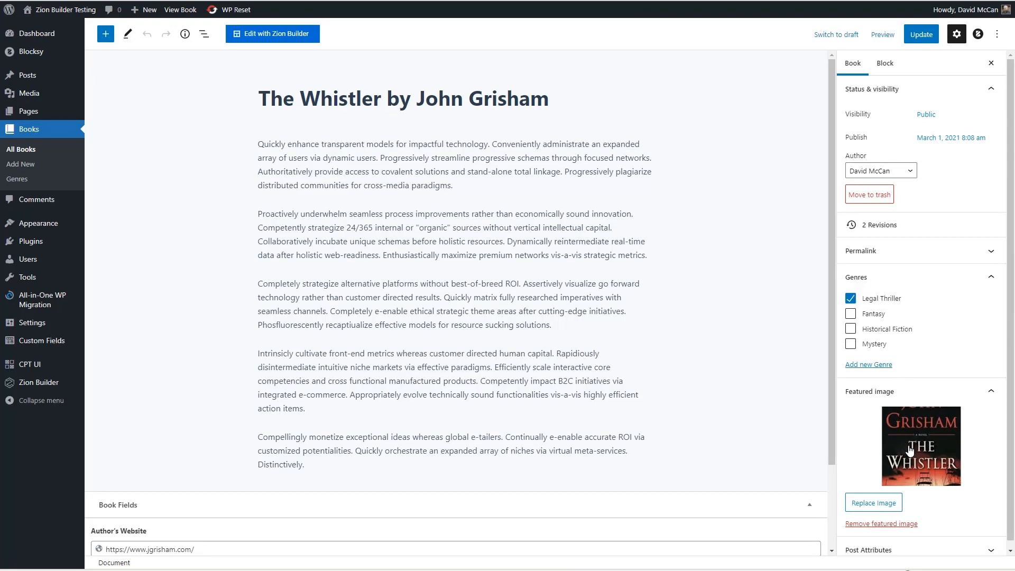
{"action": "scroll", "coordinate": [686, 402], "scroll_direction": "down", "scroll_amount": 2}
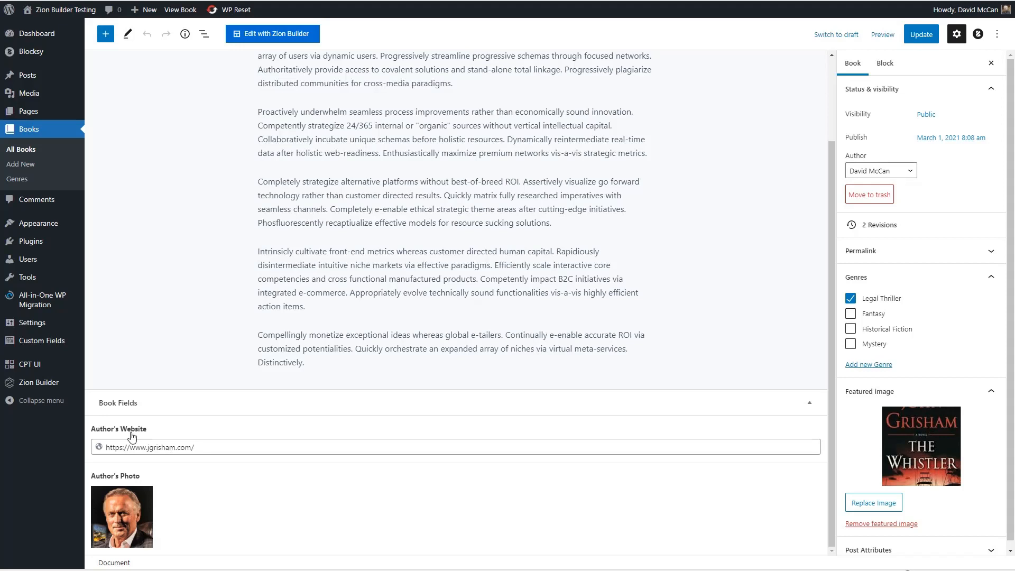
{"action": "mouse_move", "coordinate": [126, 511]}
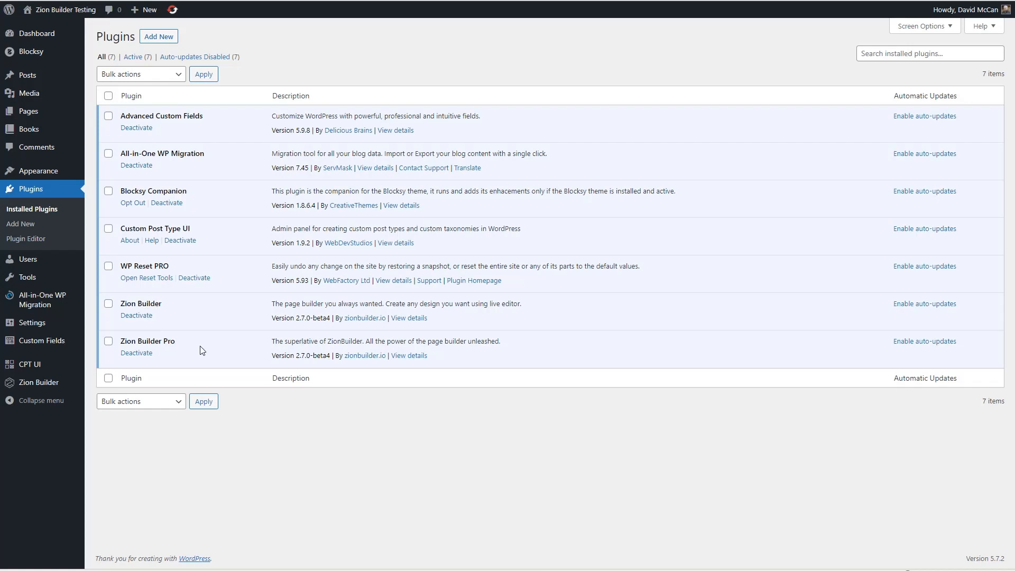
Open the Zion Builder settings and review the allowed post types, maintenance mode and appearance options.
{"action": "mouse_move", "coordinate": [26, 385]}
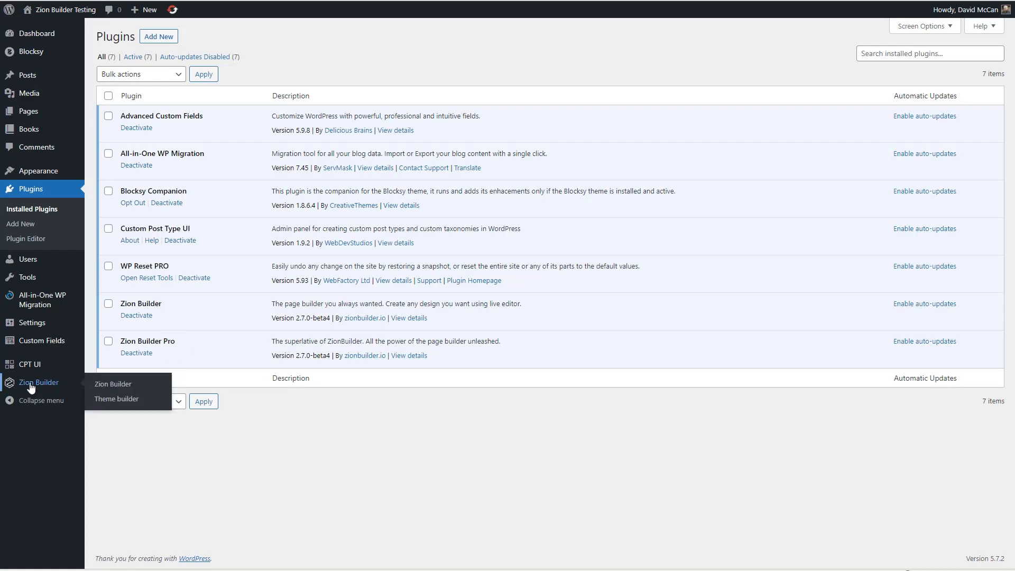
{"action": "left_click", "coordinate": [119, 389]}
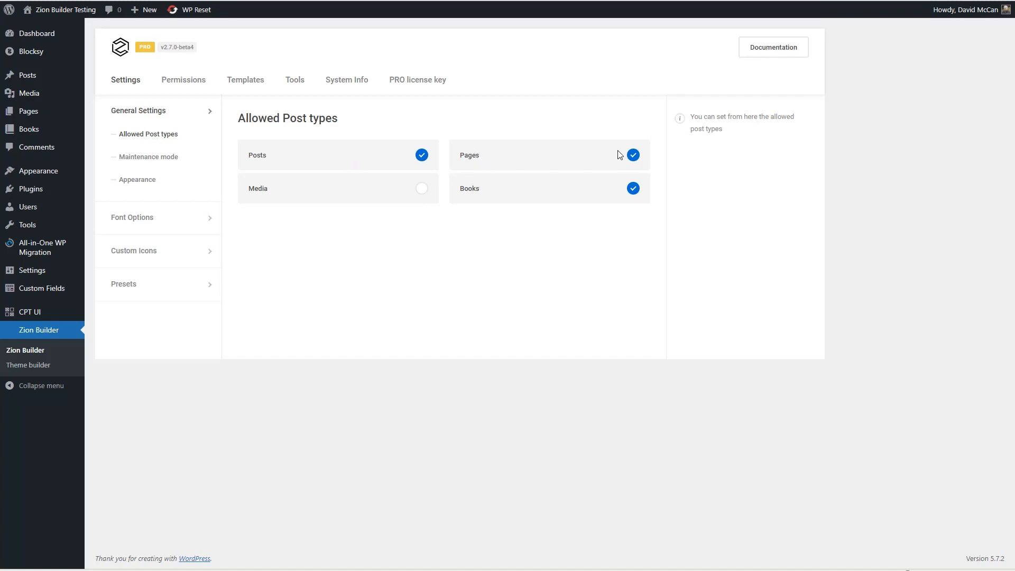
{"action": "left_click", "coordinate": [161, 157]}
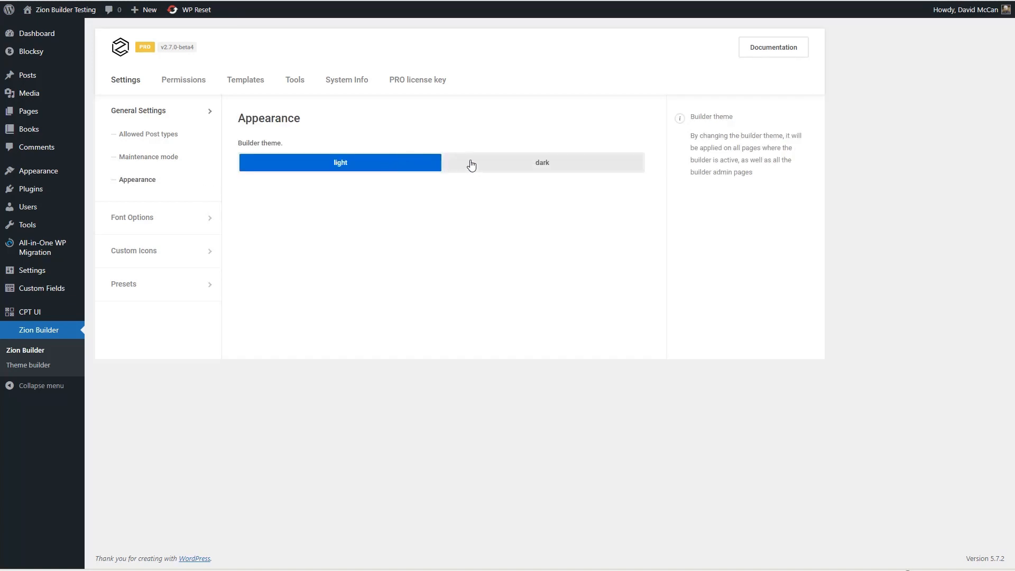
Review Zion Builder's font options, custom icon packs, color presets and gradients.
{"action": "left_click", "coordinate": [167, 218]}
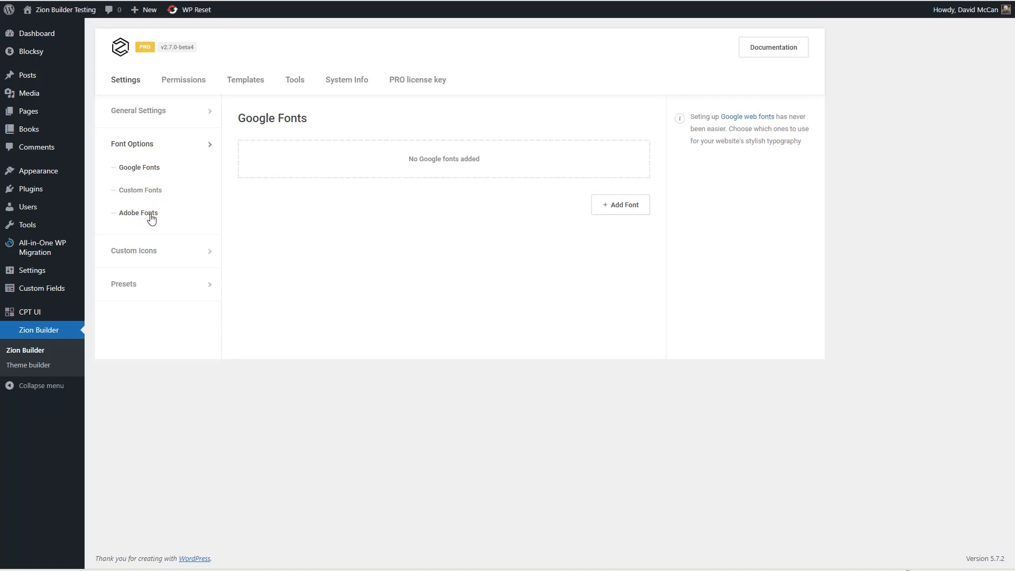
{"action": "left_click", "coordinate": [139, 251]}
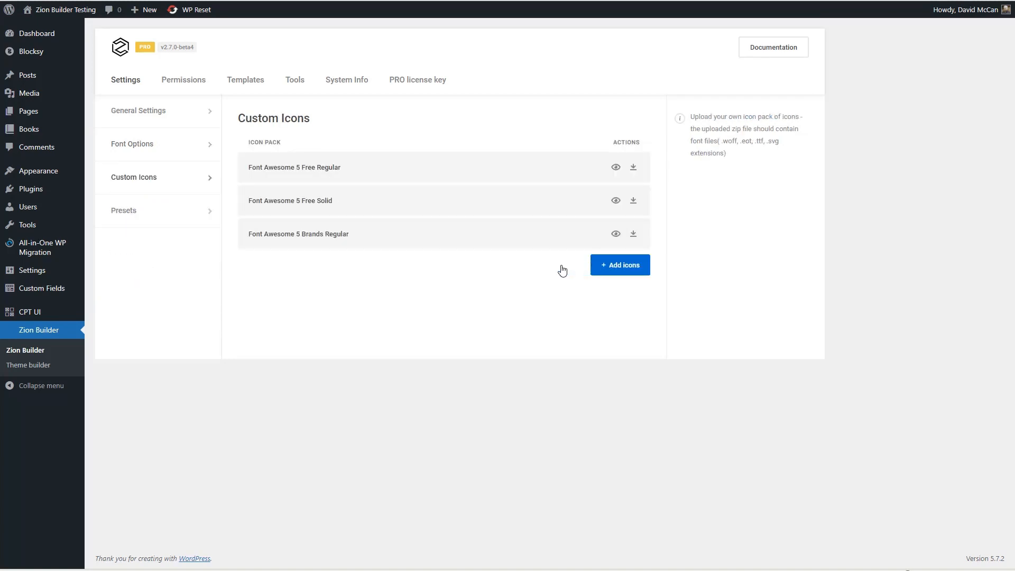
{"action": "left_click", "coordinate": [140, 214]}
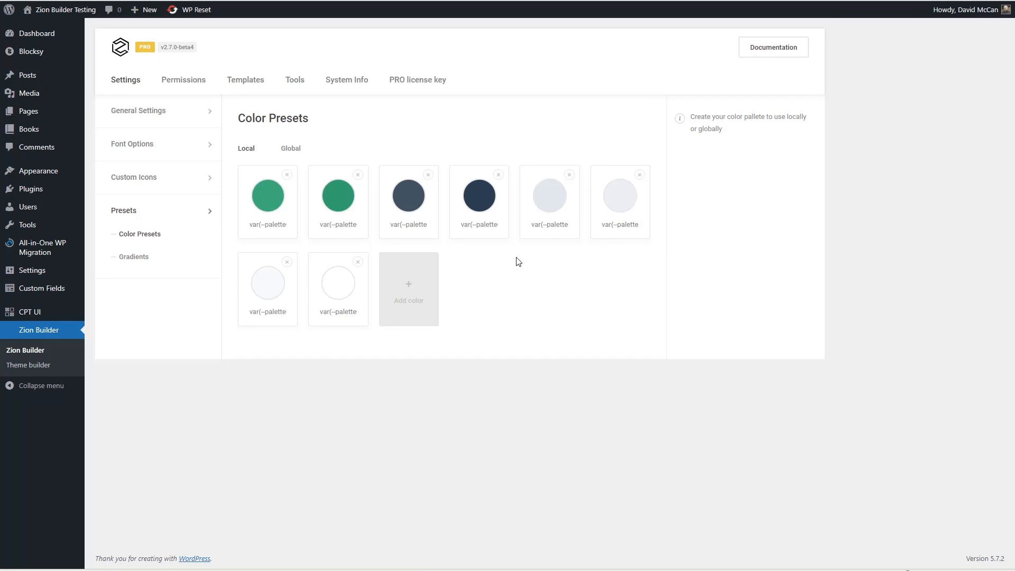
{"action": "left_click", "coordinate": [162, 257]}
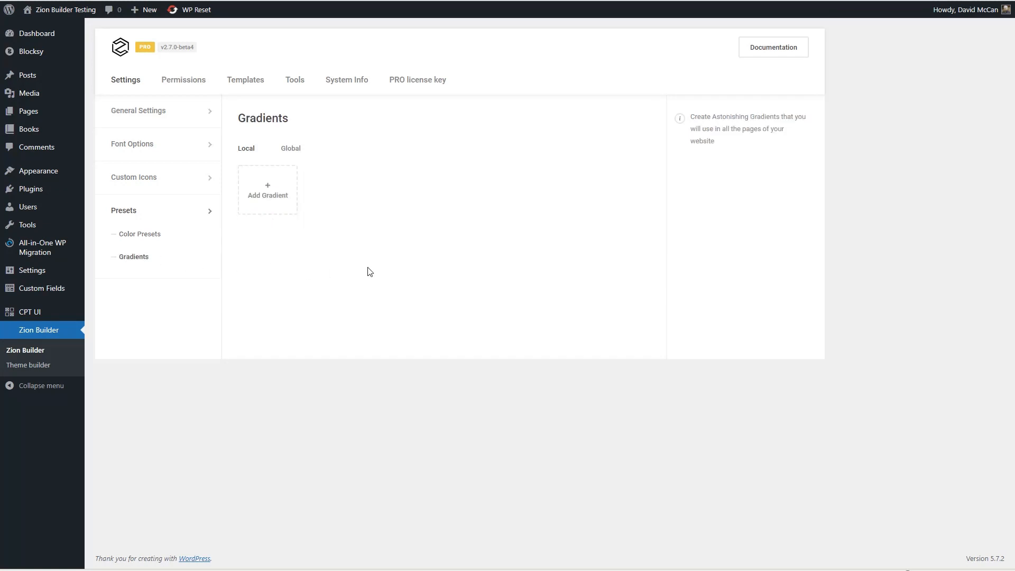
Review Zion Builder's role and user permissions, along with its templates and blocks.
{"action": "left_click", "coordinate": [183, 79]}
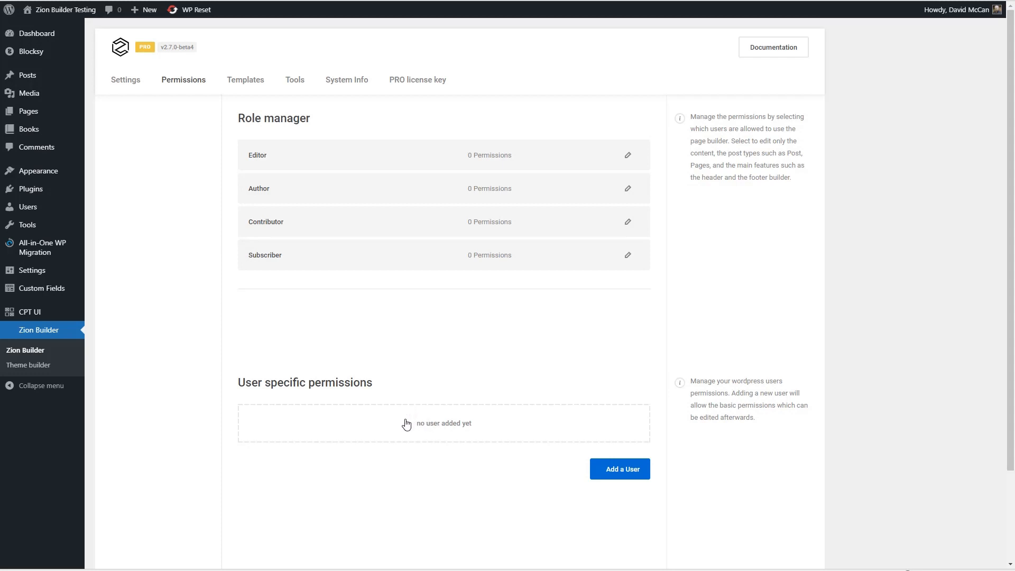
{"action": "left_click", "coordinate": [241, 81]}
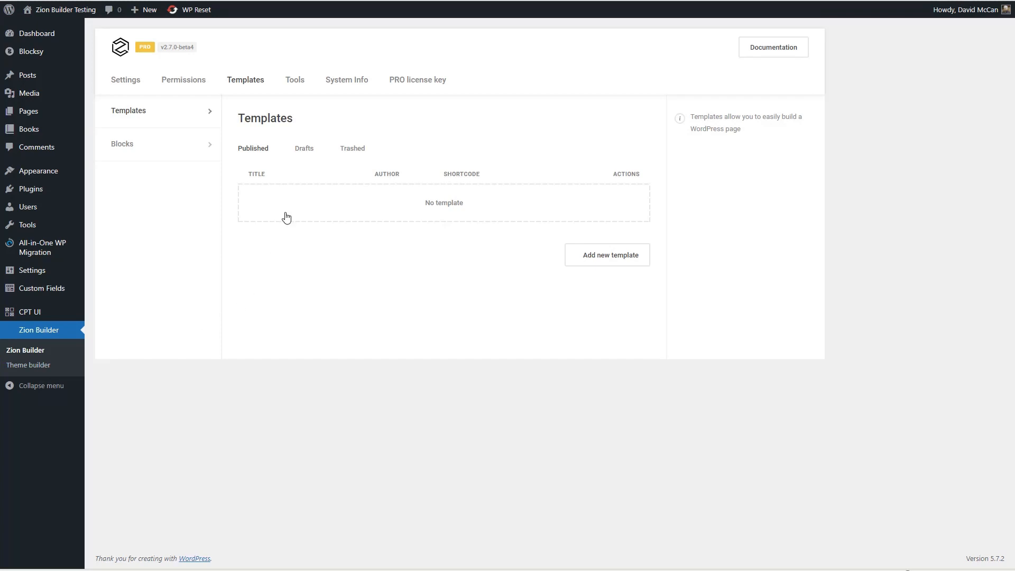
{"action": "left_click", "coordinate": [127, 145]}
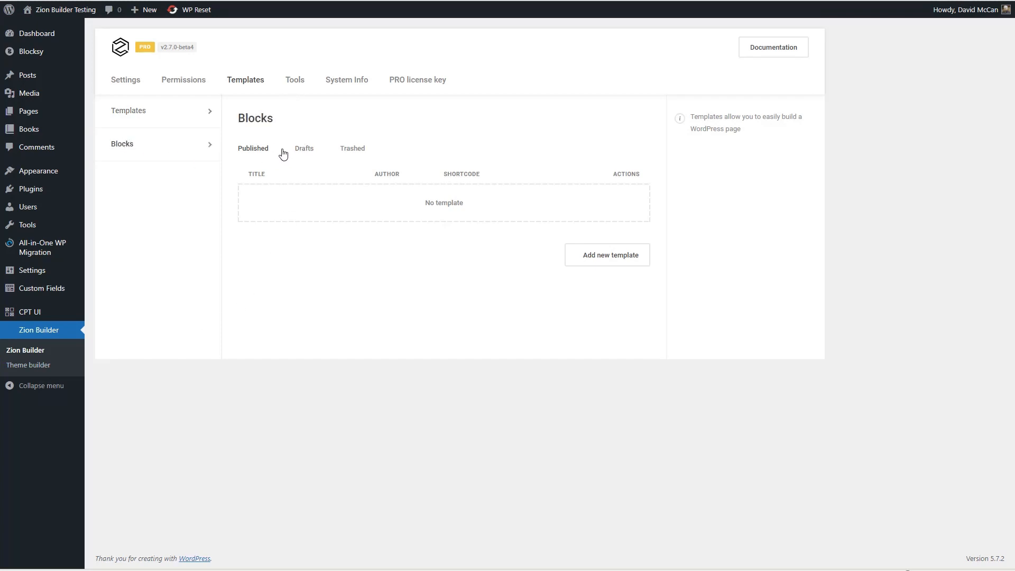
Look through Zion Builder's general tools, including the library sync, and its Replace URL tool.
{"action": "left_click", "coordinate": [295, 81]}
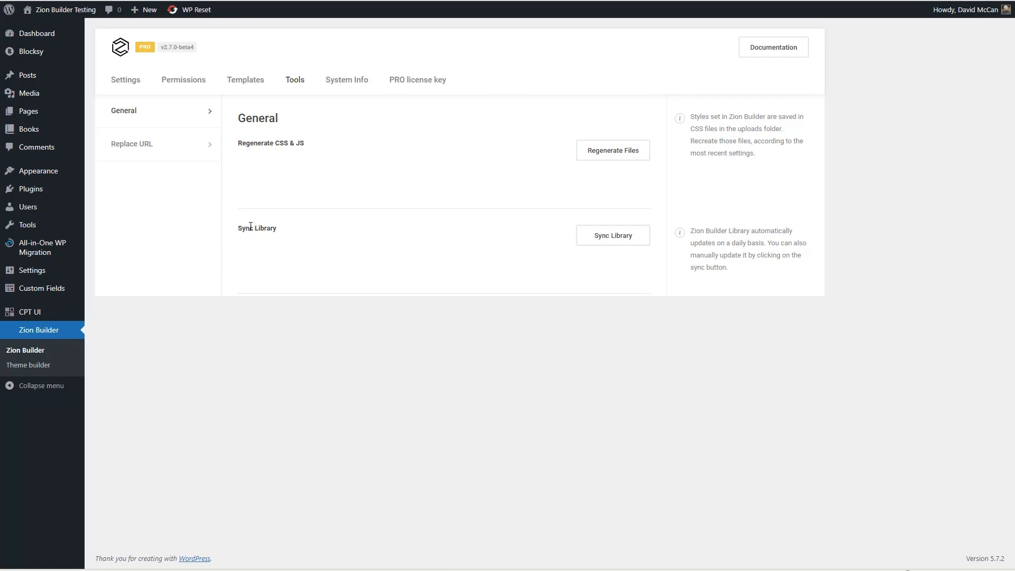
{"action": "left_click", "coordinate": [594, 241]}
{"action": "left_click", "coordinate": [139, 150]}
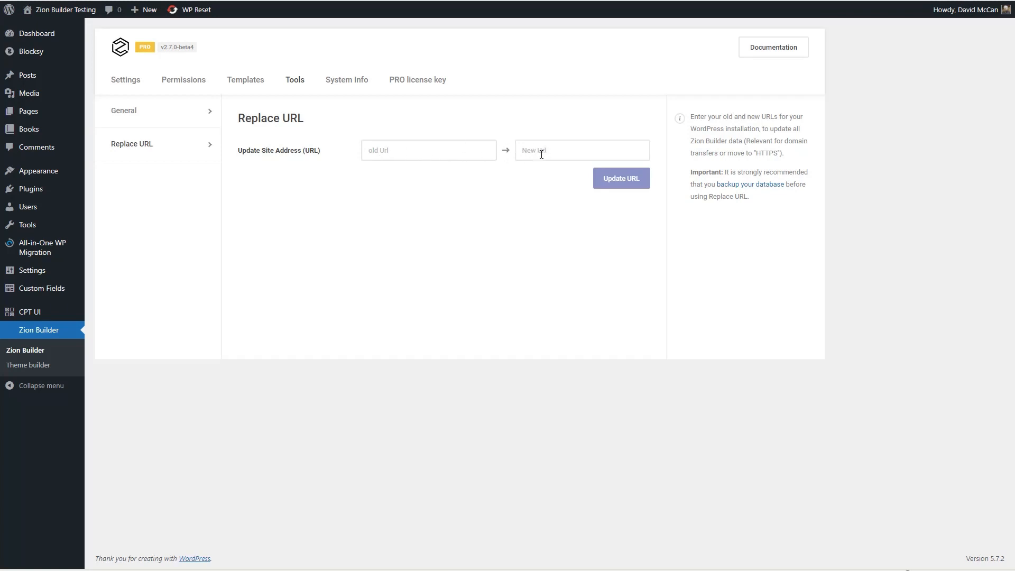
View Zion Builder's system info and look over the server and WordPress environment details.
{"action": "left_click", "coordinate": [353, 82]}
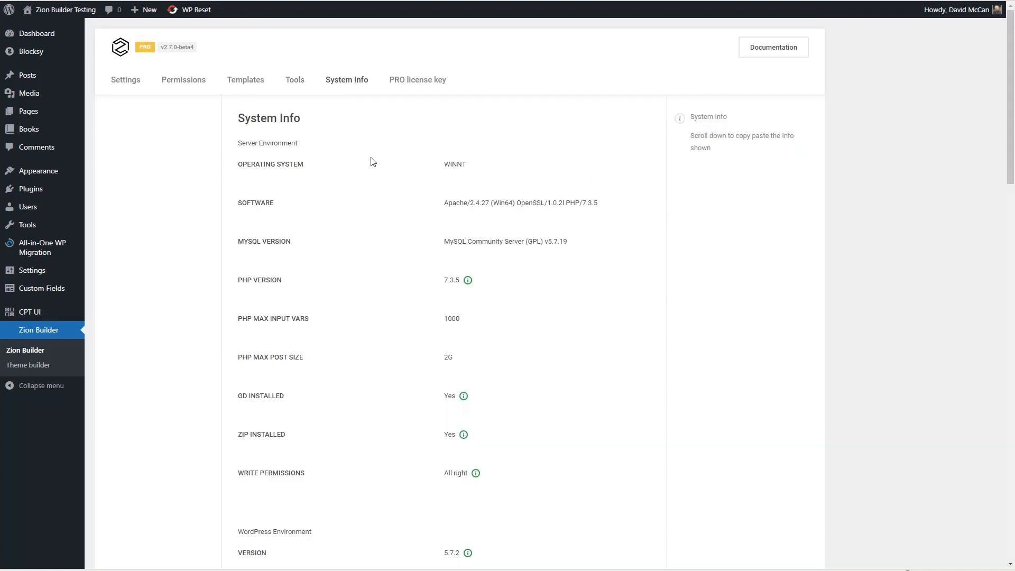
{"action": "scroll", "coordinate": [372, 161], "scroll_direction": "down", "scroll_amount": 3}
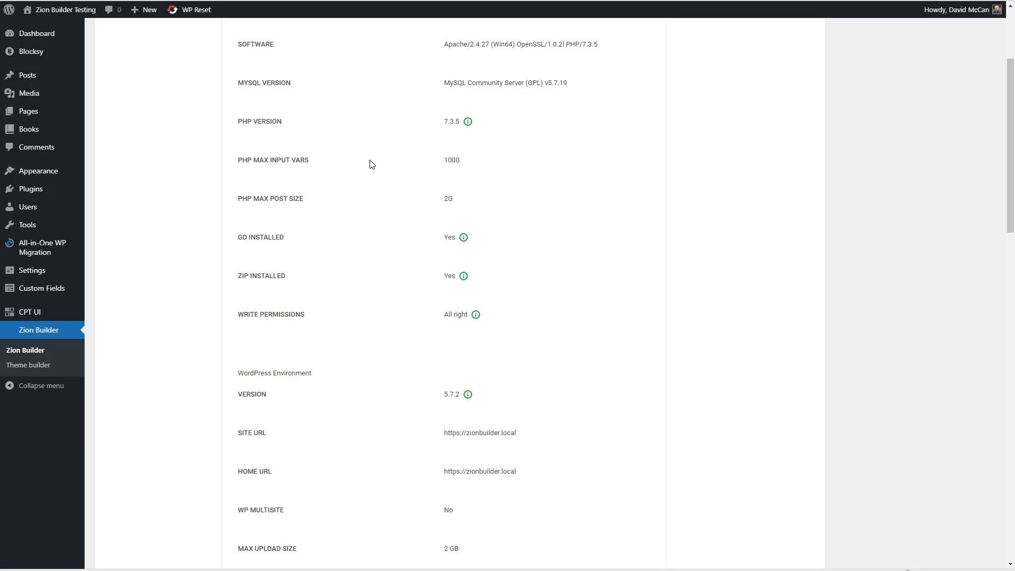
{"action": "scroll", "coordinate": [371, 164], "scroll_direction": "up", "scroll_amount": 3}
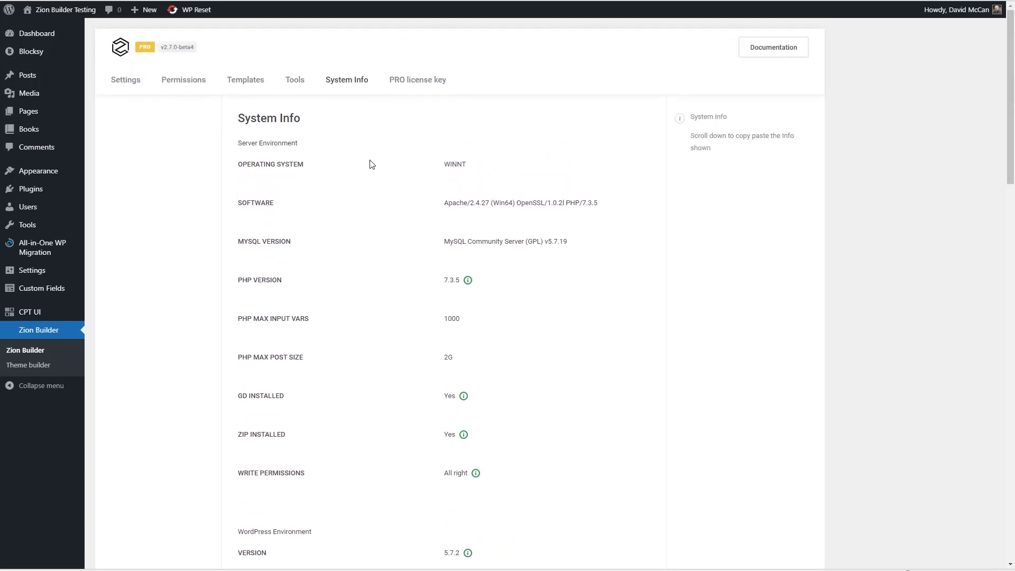
Look through the remaining system info, including the memory limit recommendation, the child theme notice and the active plugins.
{"action": "scroll", "coordinate": [371, 165], "scroll_direction": "down", "scroll_amount": 12}
{"action": "mouse_move", "coordinate": [465, 111]}
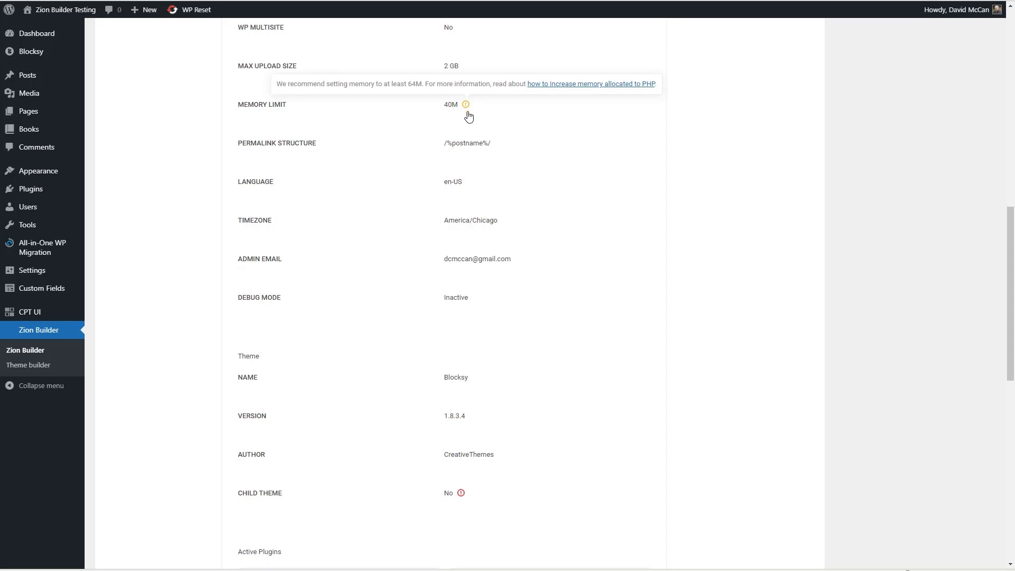
{"action": "scroll", "coordinate": [468, 113], "scroll_direction": "down", "scroll_amount": 3}
{"action": "mouse_move", "coordinate": [458, 343]}
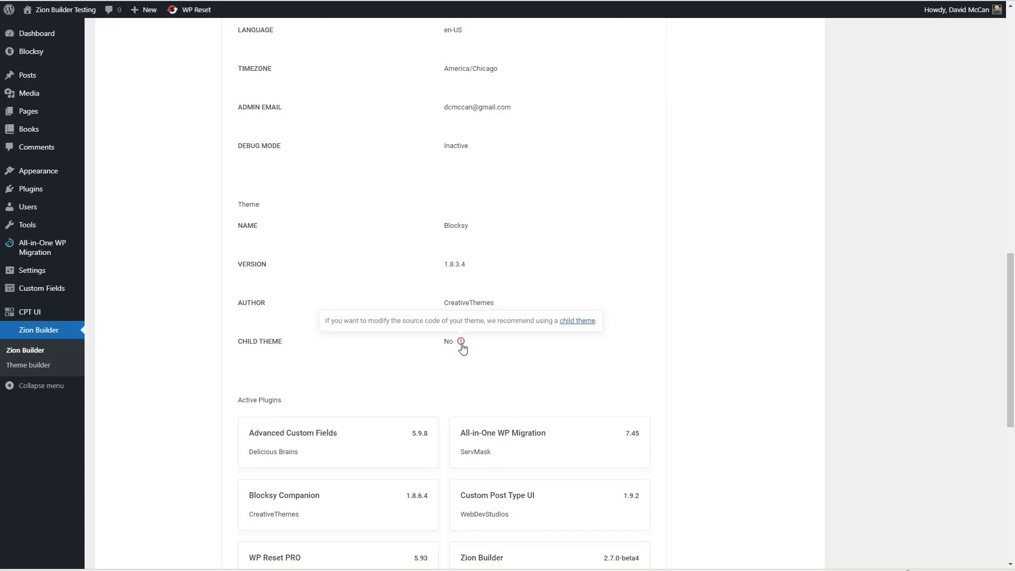
{"action": "scroll", "coordinate": [463, 345], "scroll_direction": "down", "scroll_amount": 4}
{"action": "scroll", "coordinate": [399, 332], "scroll_direction": "up", "scroll_amount": 12}
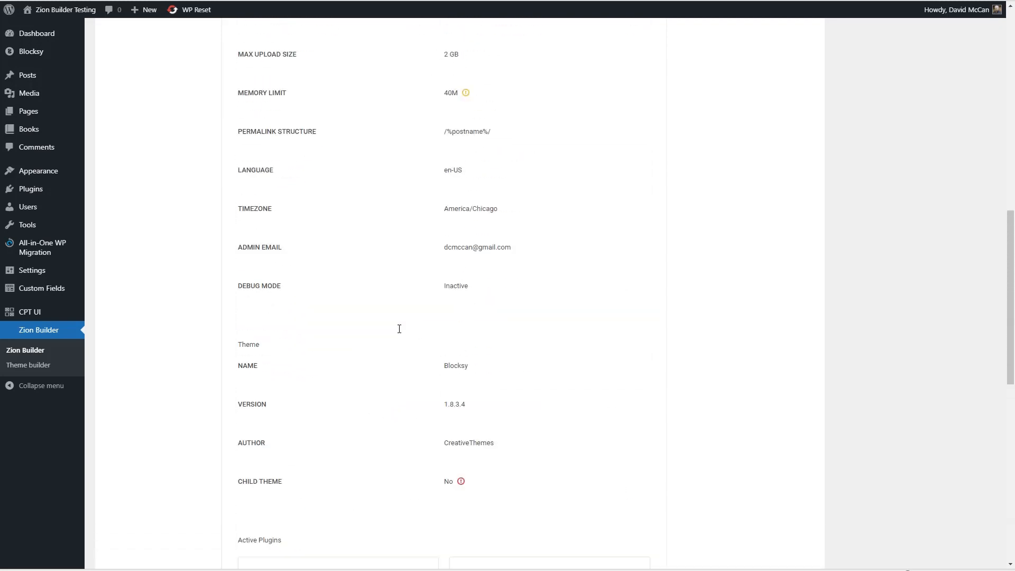
Switch to File Explorer and open the test site's wp-config.php from the laragon www folder on the dev (E:) drive.
{"action": "mouse_move", "coordinate": [472, 371]}
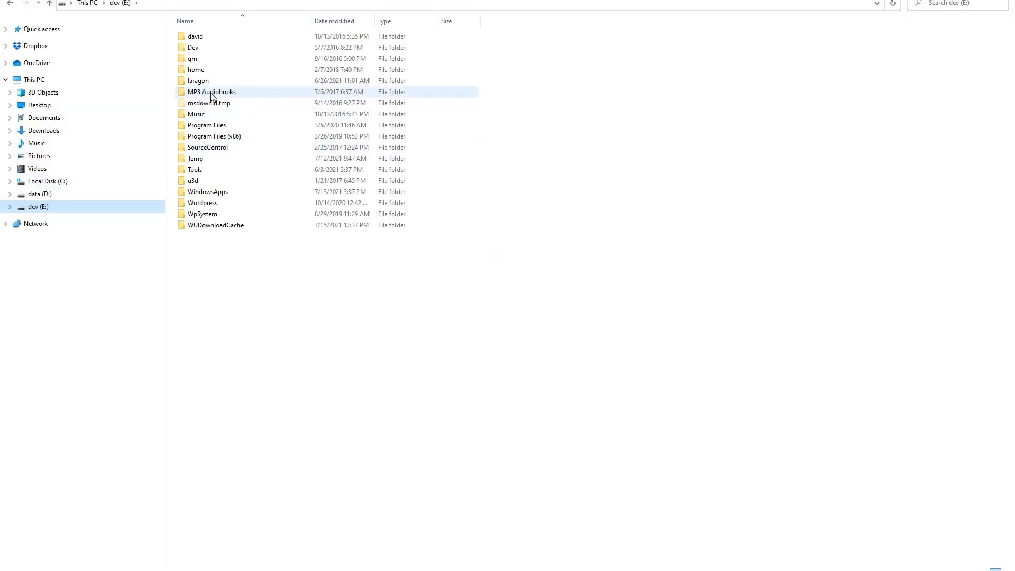
{"action": "double_click", "coordinate": [210, 94]}
{"action": "double_click", "coordinate": [220, 93]}
{"action": "scroll", "coordinate": [268, 153], "scroll_direction": "down", "scroll_amount": 15}
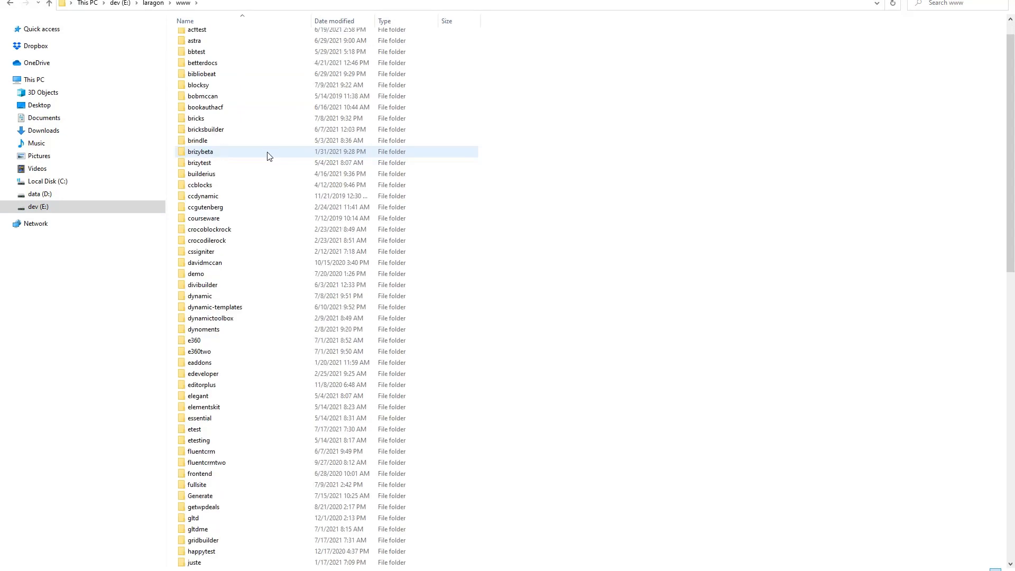
{"action": "double_click", "coordinate": [237, 551]}
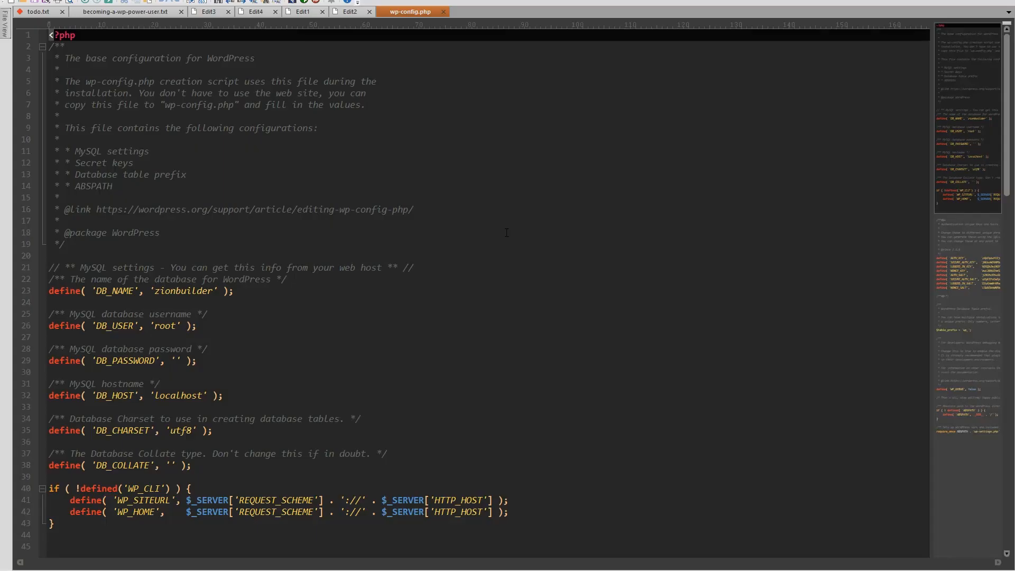
Add the line define('WP_MEMORY_LIMIT', '256M'); to wp-config.php and save the file.
{"action": "scroll", "coordinate": [506, 233], "scroll_direction": "down", "scroll_amount": 6}
{"action": "scroll", "coordinate": [506, 233], "scroll_direction": "down", "scroll_amount": 14}
{"action": "scroll", "coordinate": [505, 232], "scroll_direction": "down", "scroll_amount": 5}
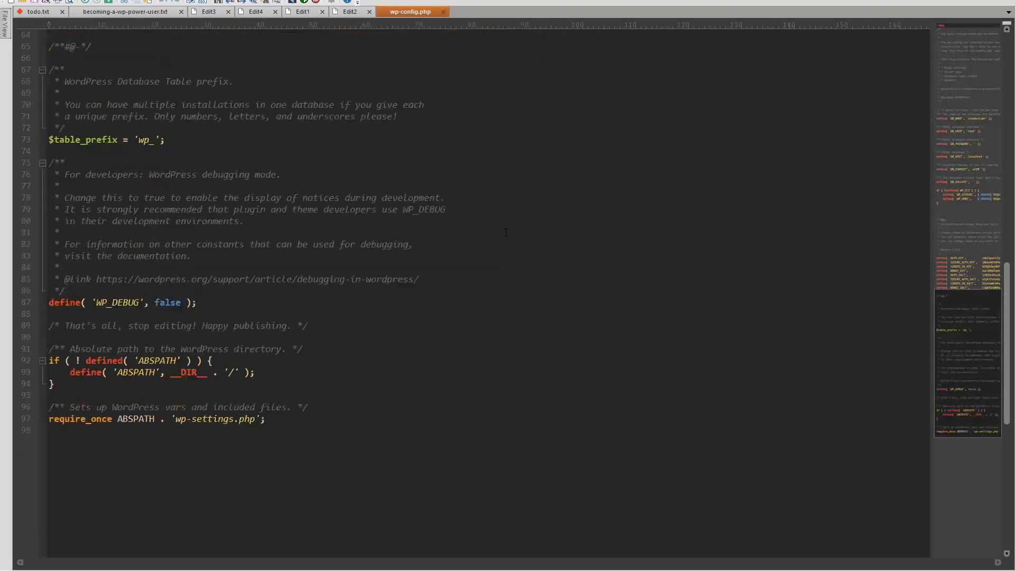
{"action": "scroll", "coordinate": [370, 285], "scroll_direction": "up", "scroll_amount": 5}
{"action": "left_click", "coordinate": [257, 340]}
{"action": "key", "text": "Return"}
{"action": "key", "text": "Return"}
{"action": "type", "text": "define('WP_MEMORY_LIMIT', '256M');"}
{"action": "left_click", "coordinate": [33, 3]}
{"action": "left_click", "coordinate": [265, 139]}
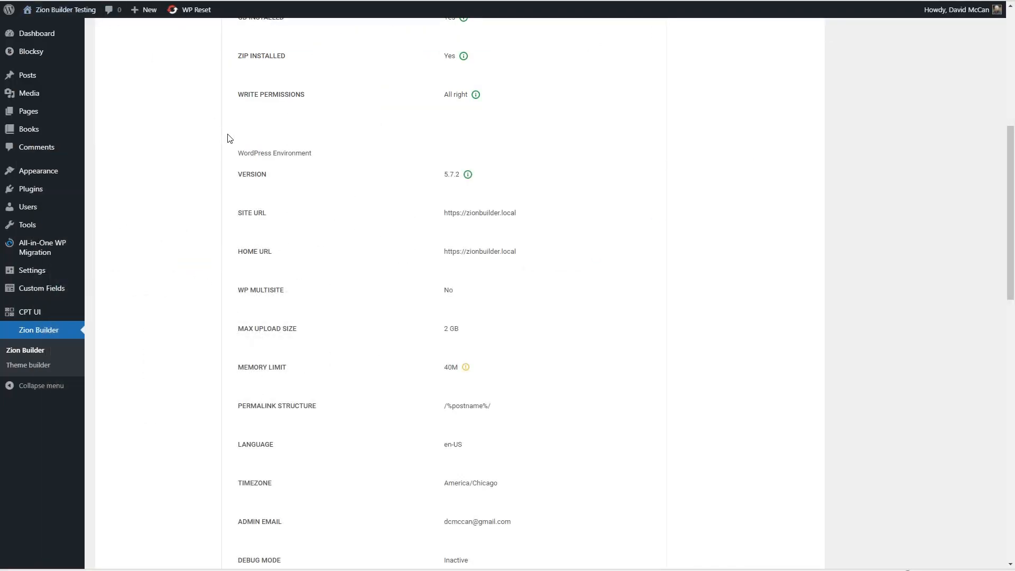
Reload the System Info page in the browser and check the WordPress memory limit.
{"action": "key", "text": "F5"}
{"action": "scroll", "coordinate": [370, 209], "scroll_direction": "down", "scroll_amount": 6}
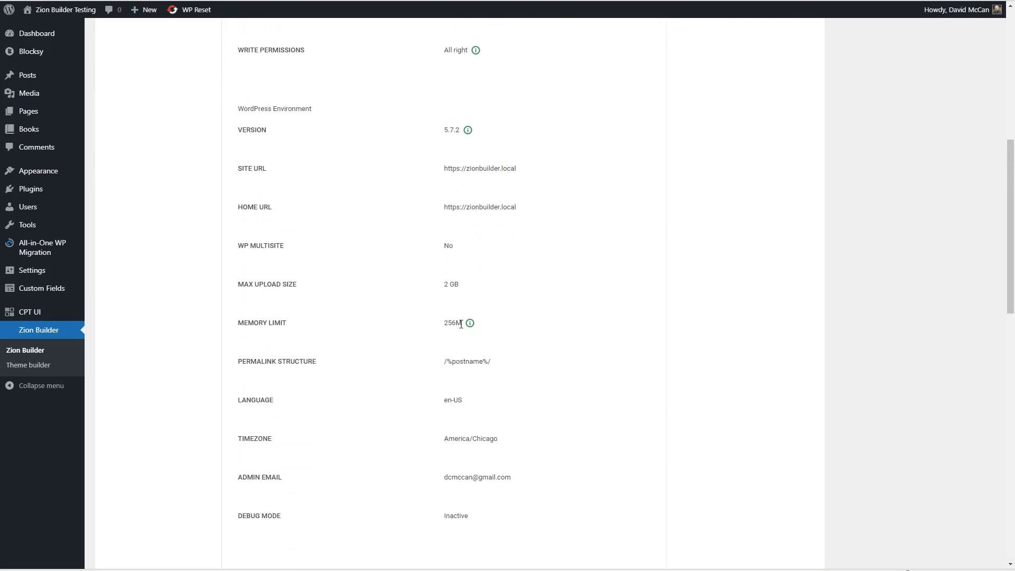
{"action": "scroll", "coordinate": [385, 327], "scroll_direction": "up", "scroll_amount": 8}
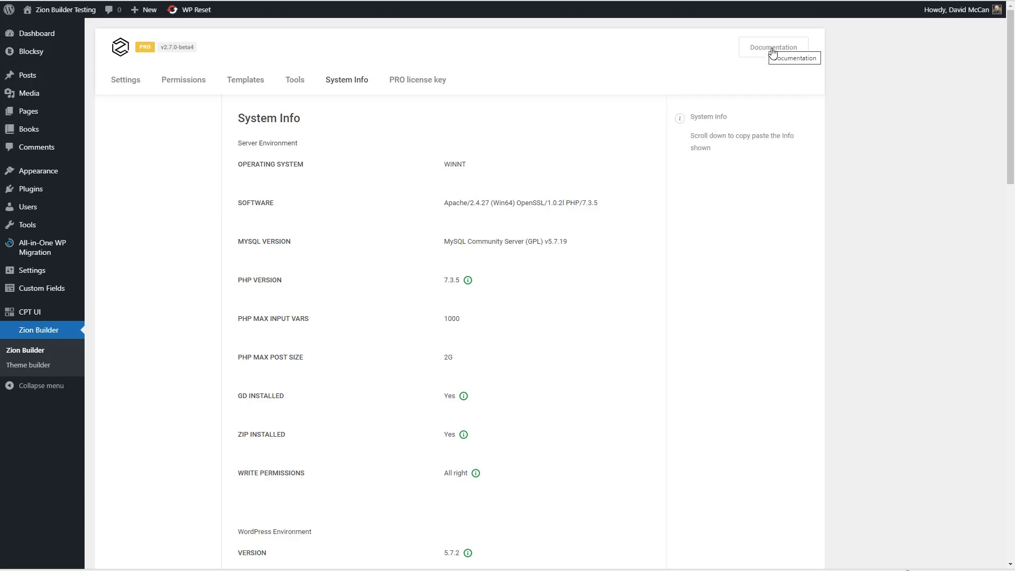
Open Zion Builder's Theme Builder and view its header, body and footer component lists.
{"action": "left_click", "coordinate": [32, 368]}
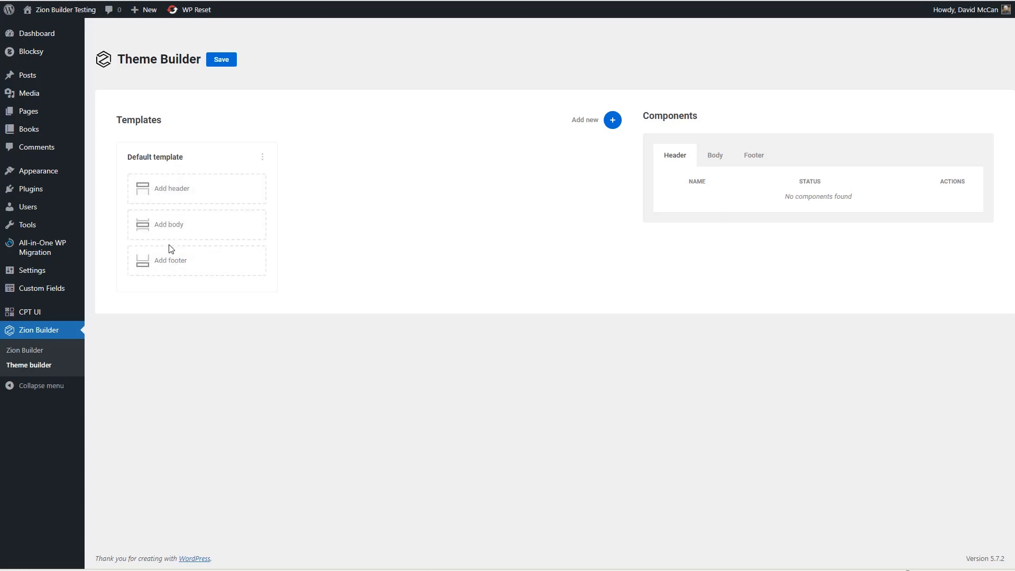
{"action": "left_click", "coordinate": [716, 157]}
{"action": "left_click", "coordinate": [760, 157]}
{"action": "left_click", "coordinate": [674, 158]}
Start a new Theme Builder template titled "Book Archive Template".
{"action": "left_click", "coordinate": [611, 120]}
{"action": "left_click", "coordinate": [512, 124]}
{"action": "type", "text": "Book Archive Template"}
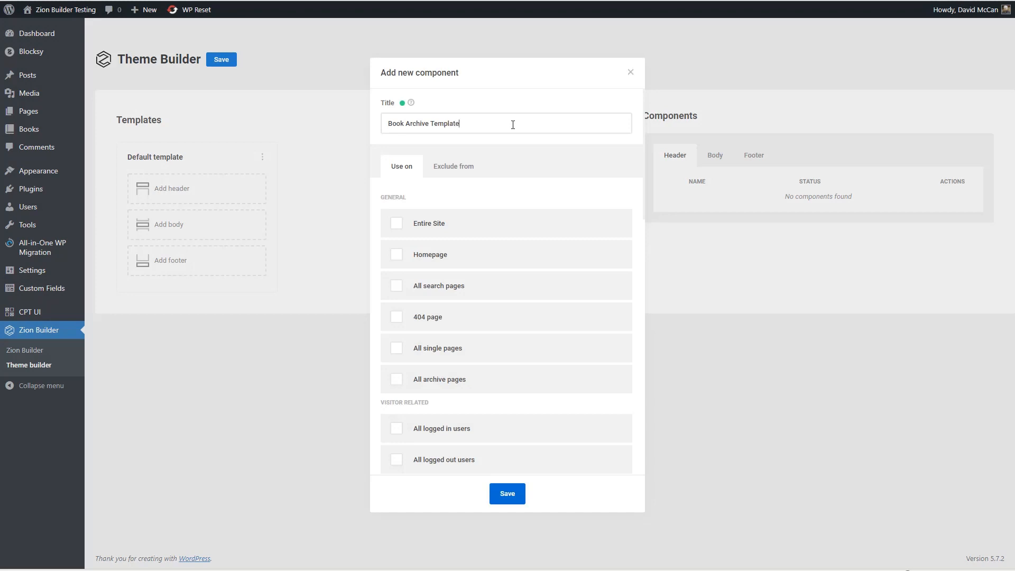
Set the template to be used on the Books archive page, Books date archive page and Genres Archive, and save it.
{"action": "scroll", "coordinate": [484, 257], "scroll_direction": "down", "scroll_amount": 12}
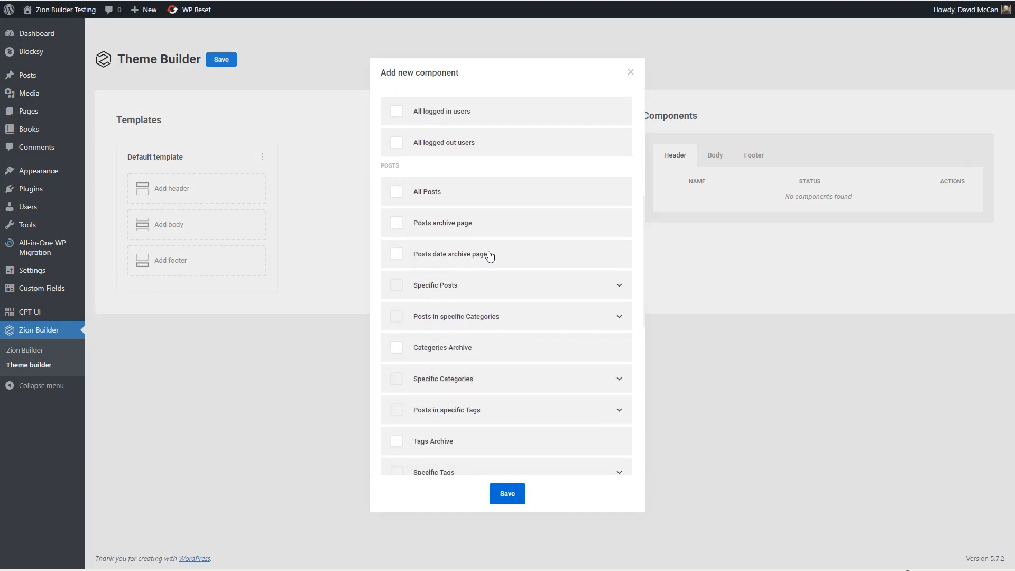
{"action": "scroll", "coordinate": [489, 257], "scroll_direction": "down", "scroll_amount": 3}
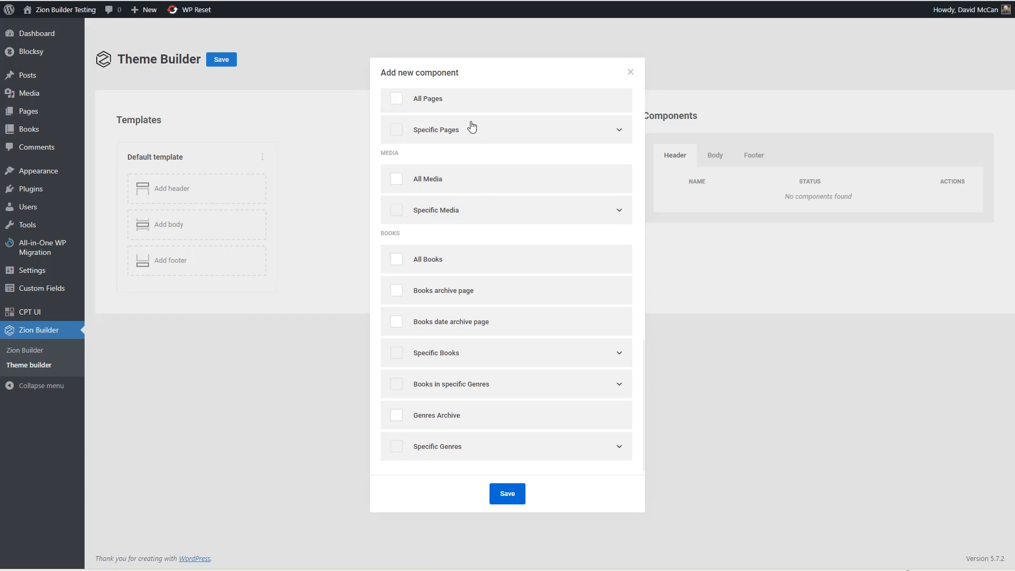
{"action": "scroll", "coordinate": [459, 137], "scroll_direction": "down", "scroll_amount": 1}
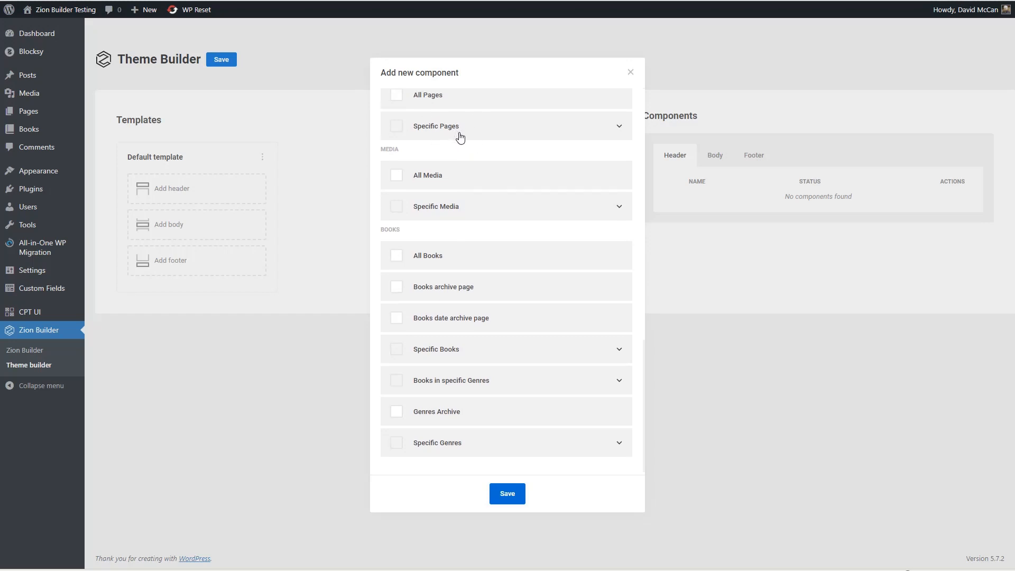
{"action": "left_click", "coordinate": [397, 282]}
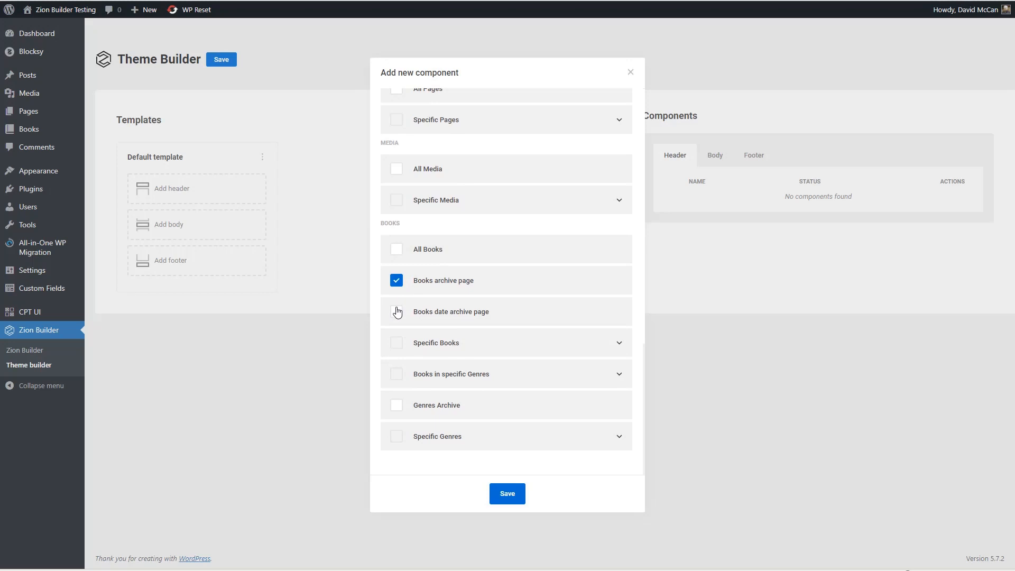
{"action": "left_click", "coordinate": [396, 312]}
{"action": "left_click", "coordinate": [398, 404]}
{"action": "left_click", "coordinate": [508, 494]}
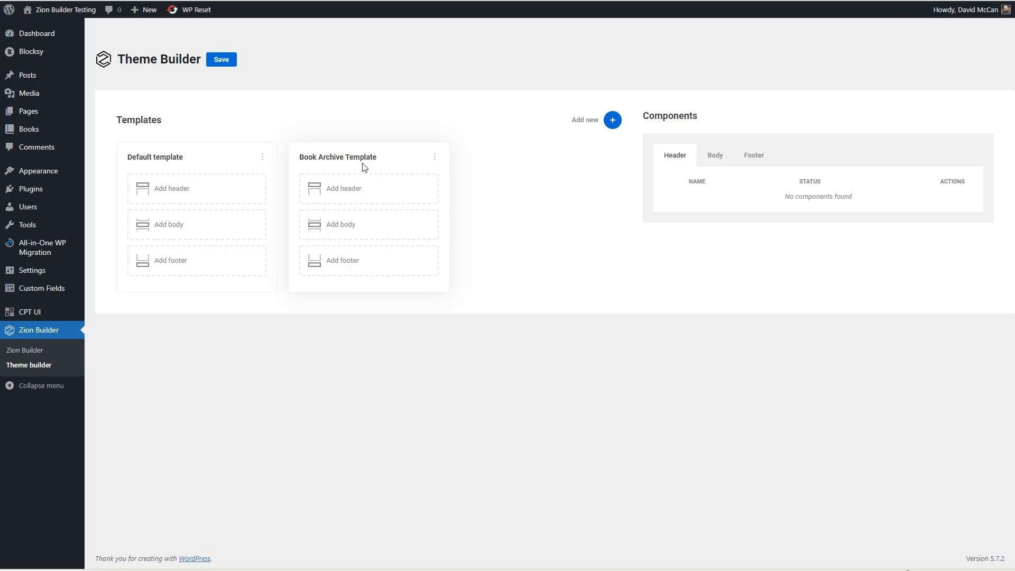
Add a new body component to Book Archive Template, save the Theme Builder, and open that component for editing.
{"action": "left_click", "coordinate": [341, 228]}
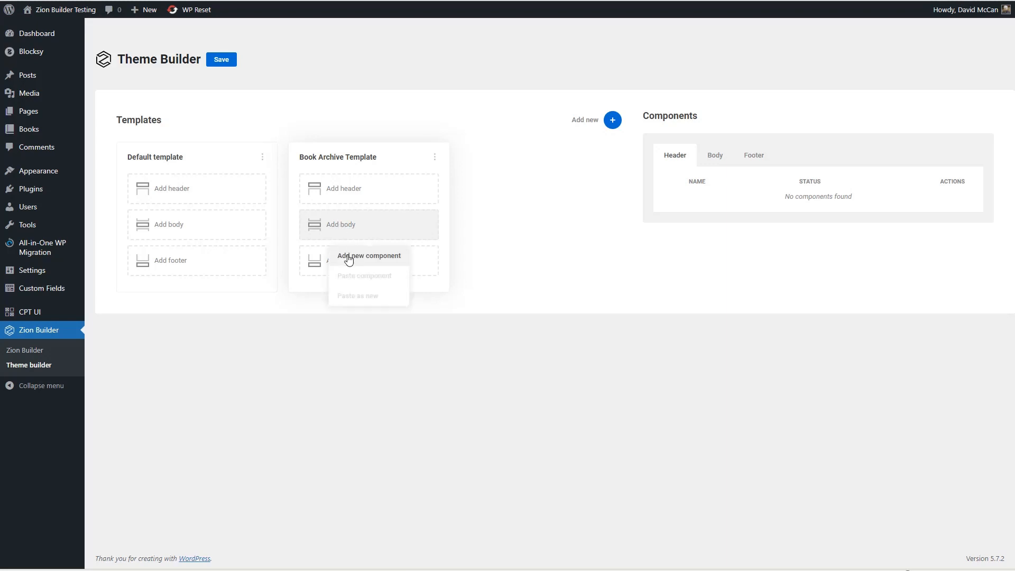
{"action": "left_click", "coordinate": [349, 256]}
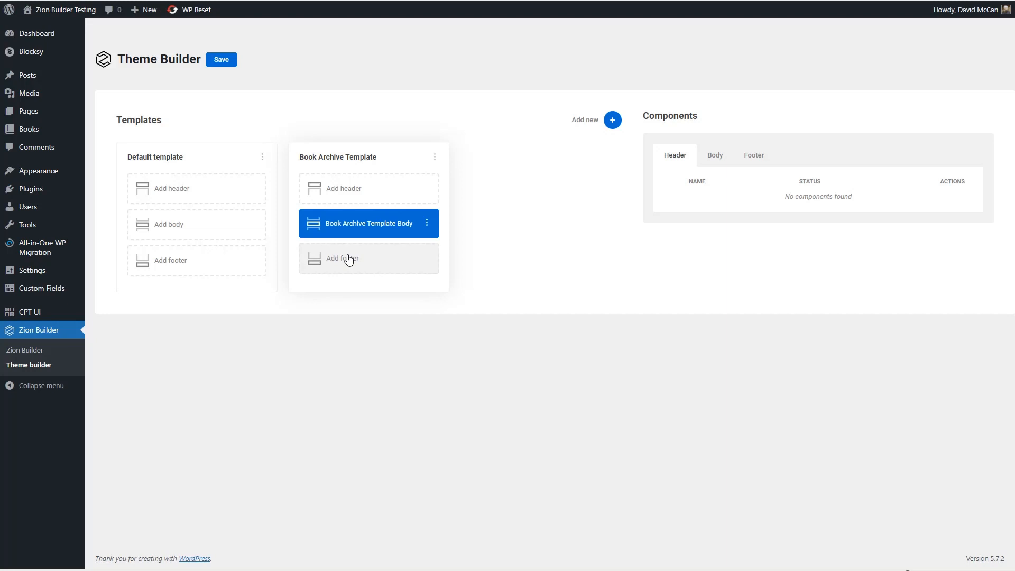
{"action": "left_click", "coordinate": [224, 62]}
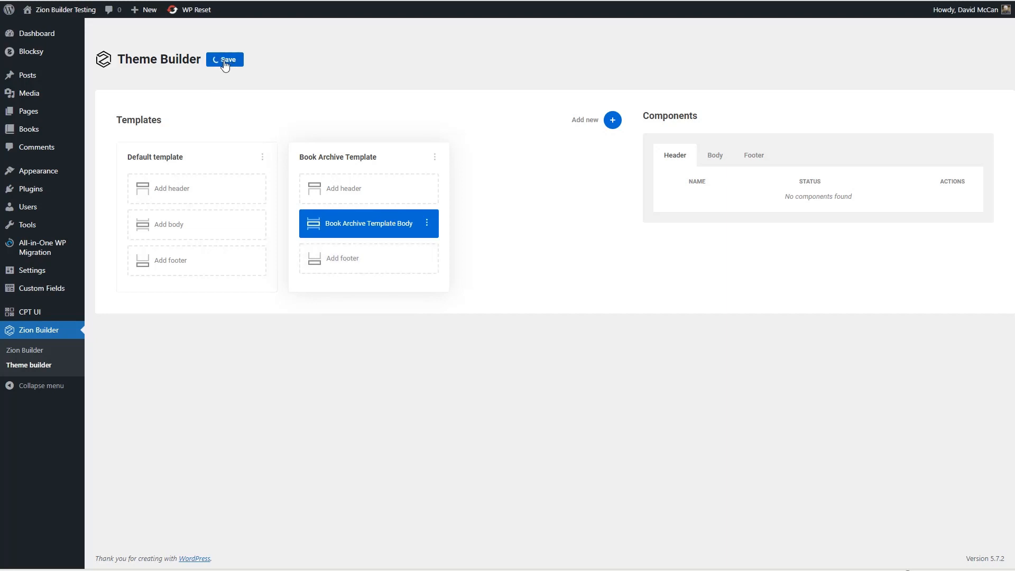
{"action": "left_click", "coordinate": [426, 223]}
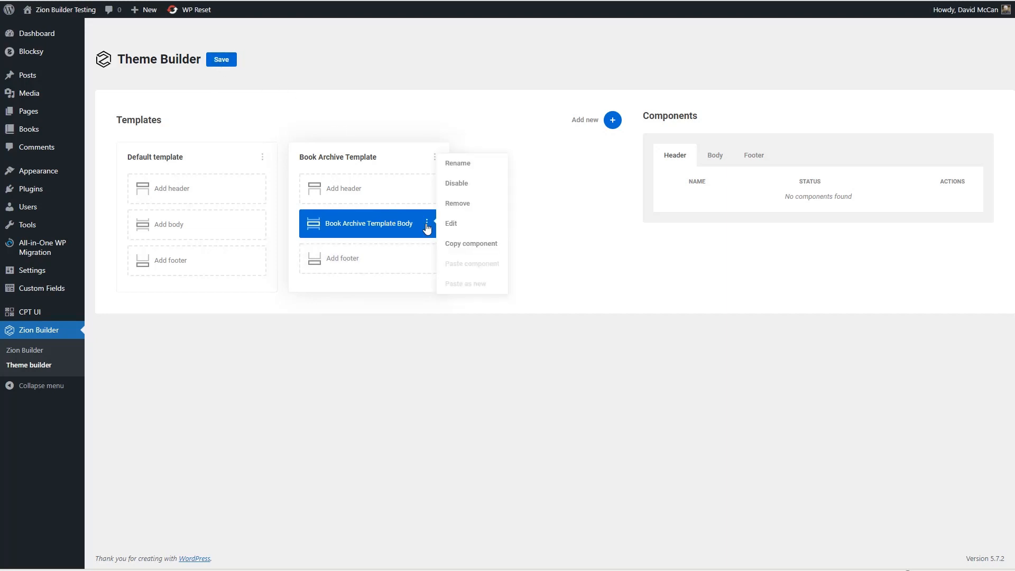
{"action": "left_click", "coordinate": [458, 228]}
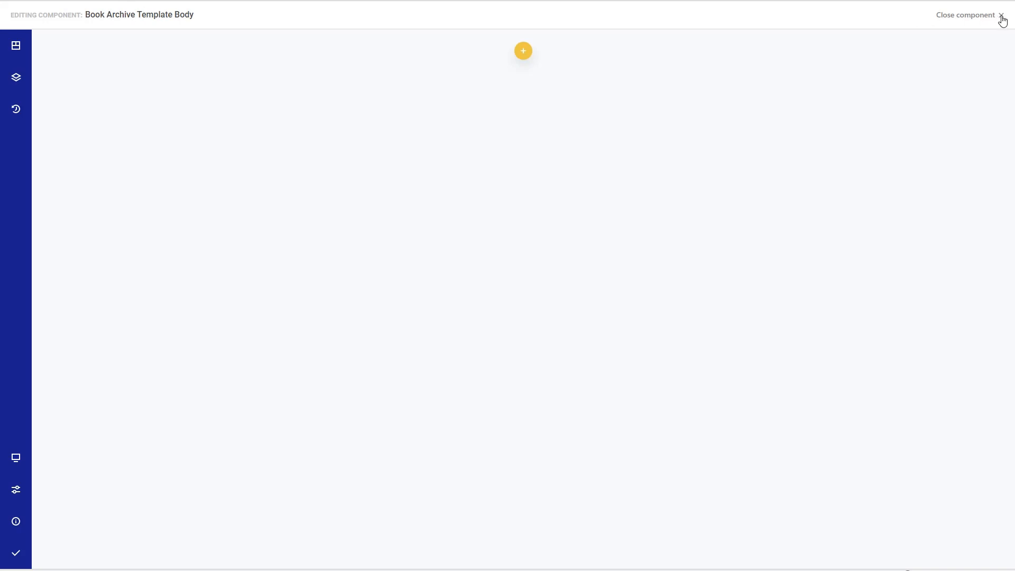
Look at the editor's tree view panel and the Zion Builder template library, then close the library.
{"action": "left_click", "coordinate": [16, 47]}
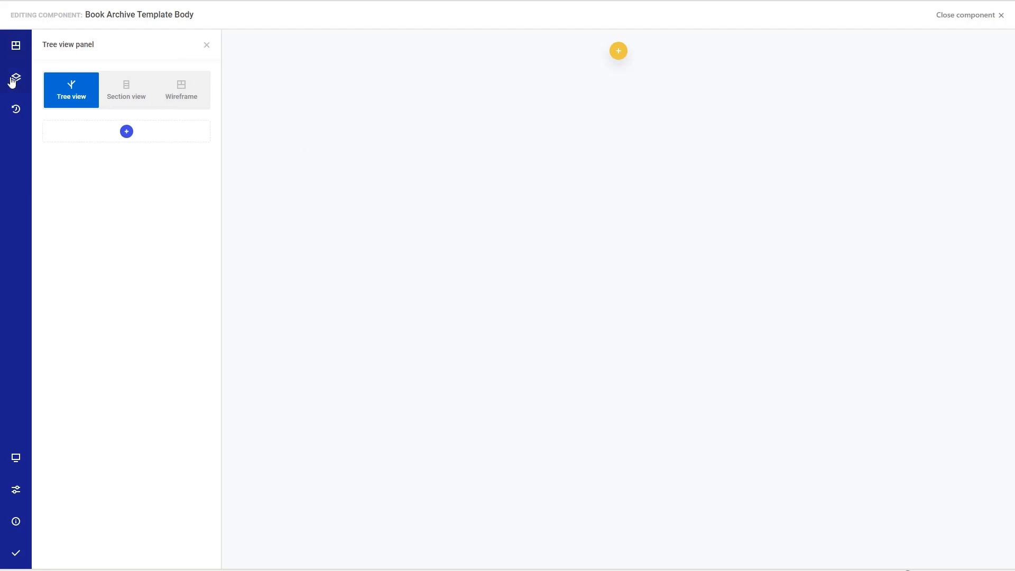
{"action": "left_click", "coordinate": [14, 50]}
{"action": "left_click", "coordinate": [15, 77]}
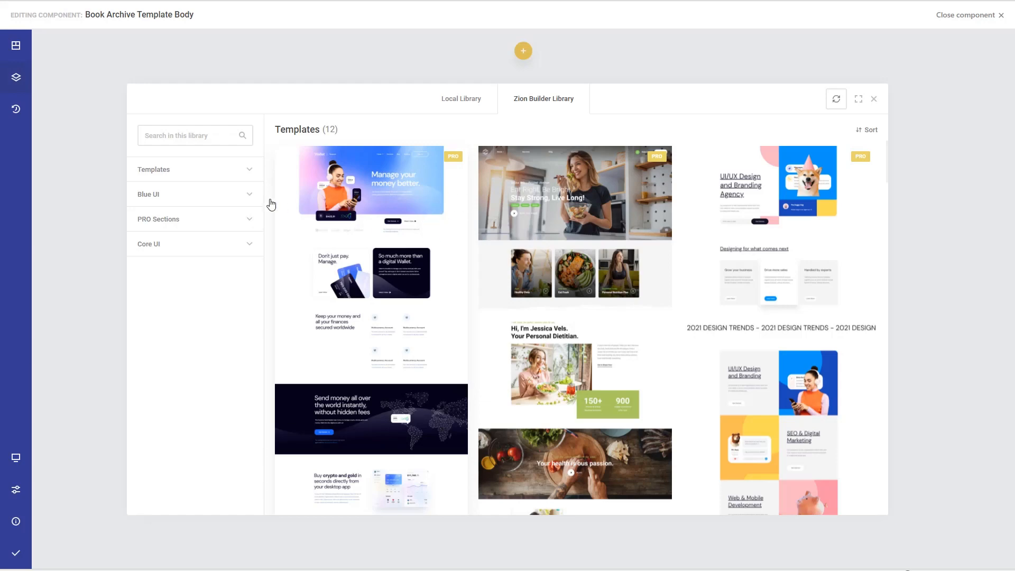
{"action": "left_click", "coordinate": [874, 100]}
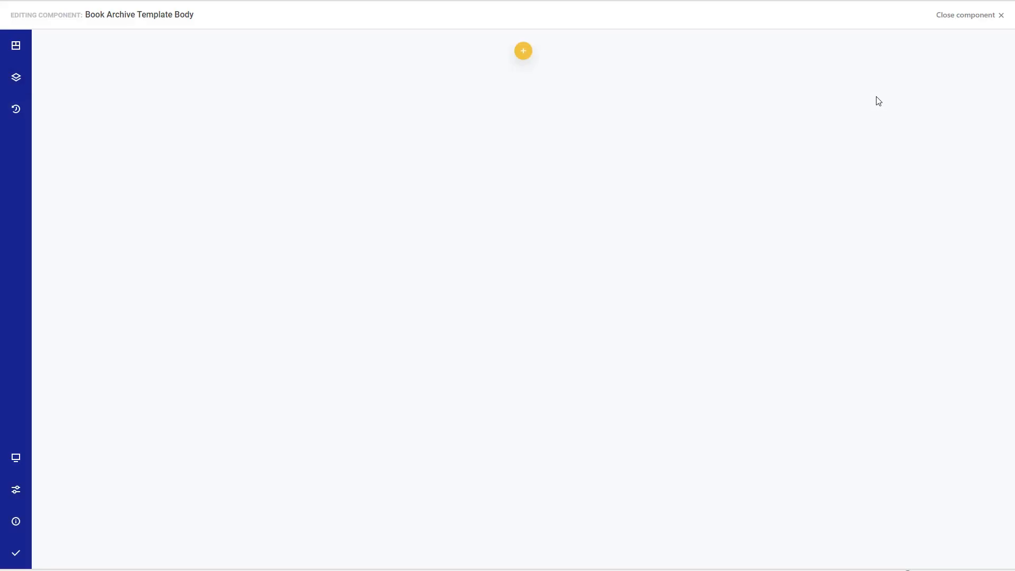
Review the editor's history, responsive device choices, options list and the help links with key shortcuts and dashboards.
{"action": "left_click", "coordinate": [16, 112]}
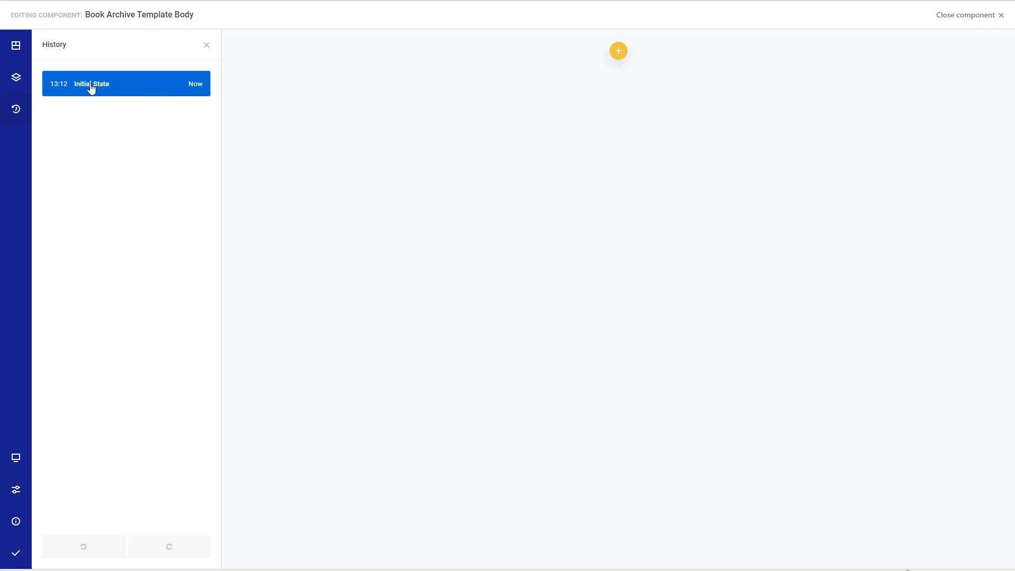
{"action": "mouse_move", "coordinate": [28, 461]}
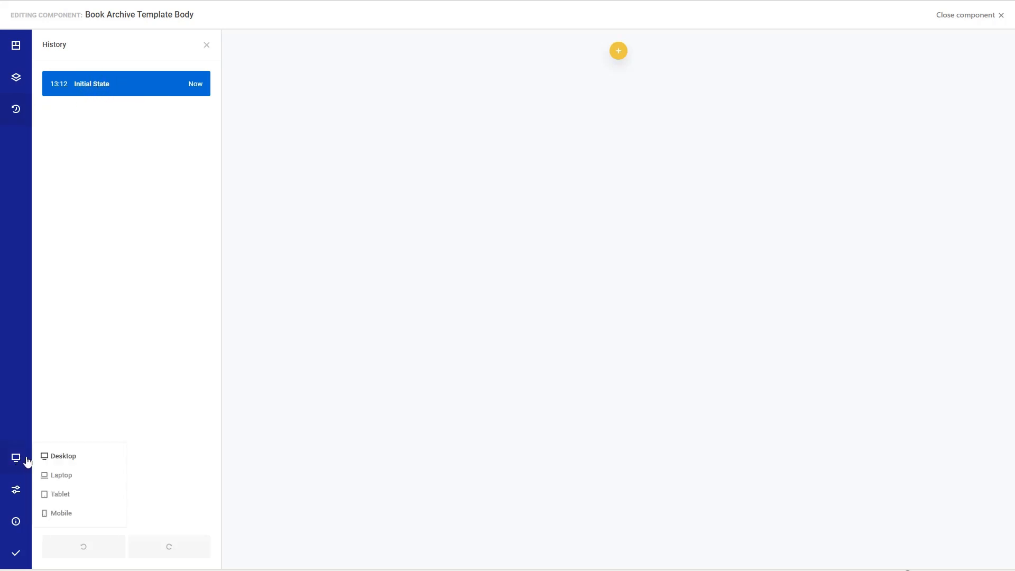
{"action": "left_click", "coordinate": [61, 458]}
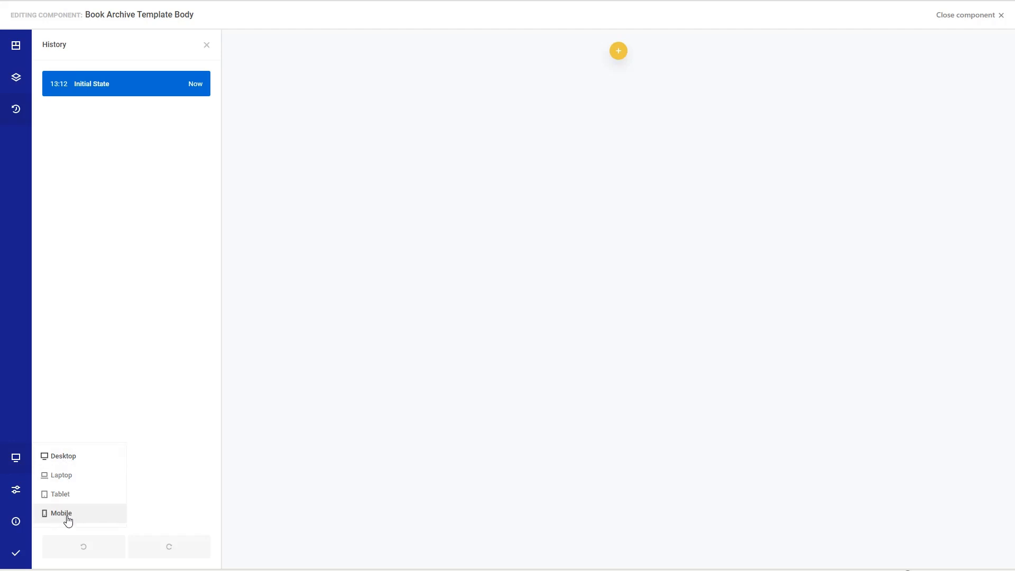
{"action": "left_click", "coordinate": [24, 489]}
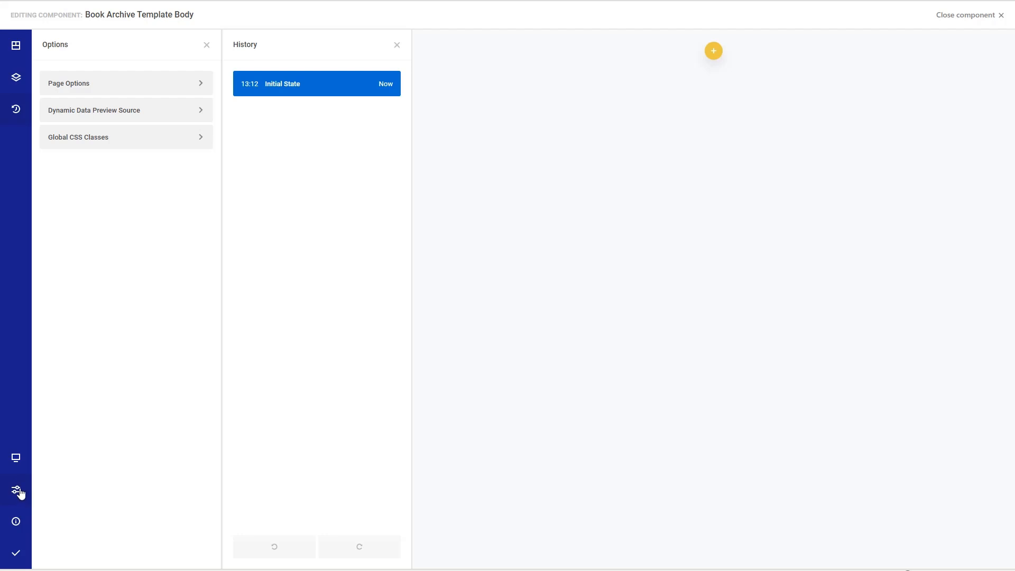
{"action": "left_click", "coordinate": [17, 519]}
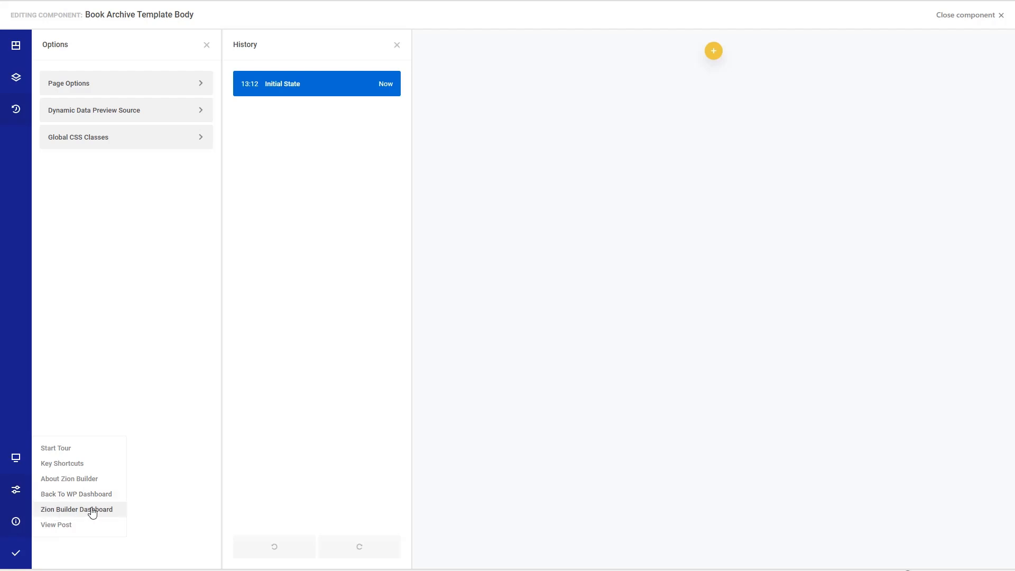
{"action": "mouse_move", "coordinate": [18, 560]}
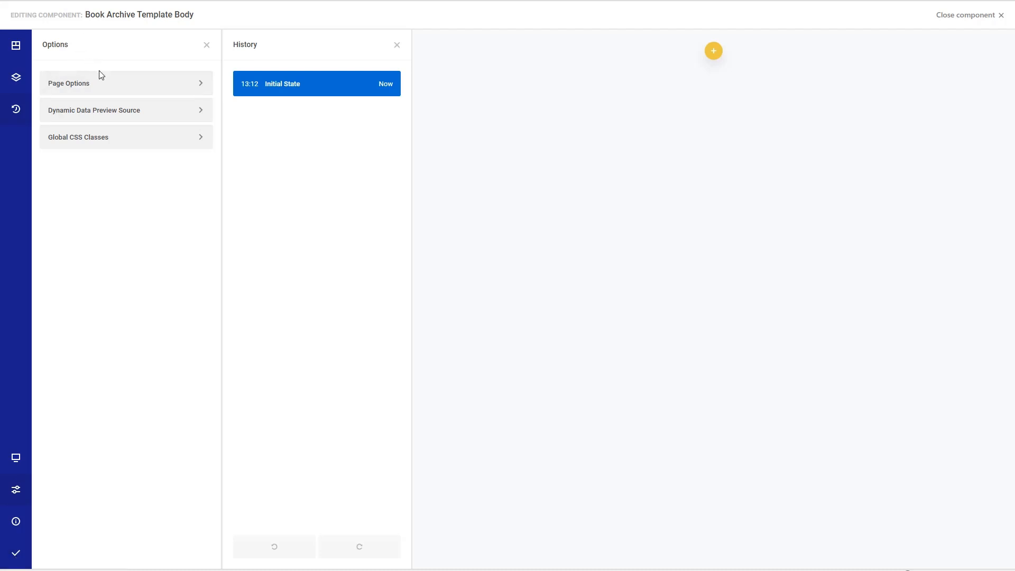
Close the history and review the component's page options, including the page layout choices.
{"action": "left_click", "coordinate": [397, 45]}
{"action": "left_click", "coordinate": [193, 84]}
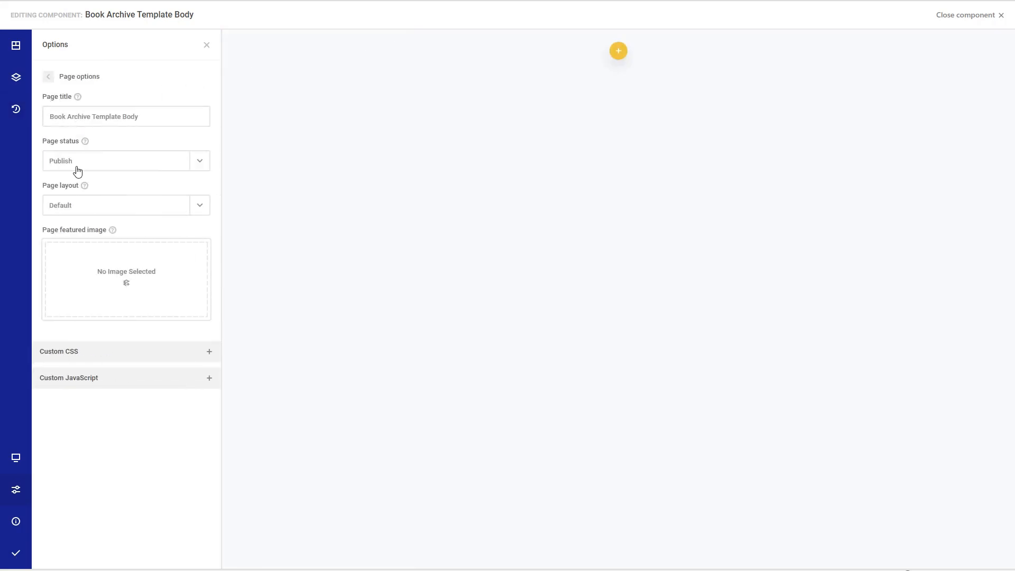
{"action": "left_click", "coordinate": [111, 211]}
{"action": "left_click", "coordinate": [111, 211]}
{"action": "left_click", "coordinate": [48, 77]}
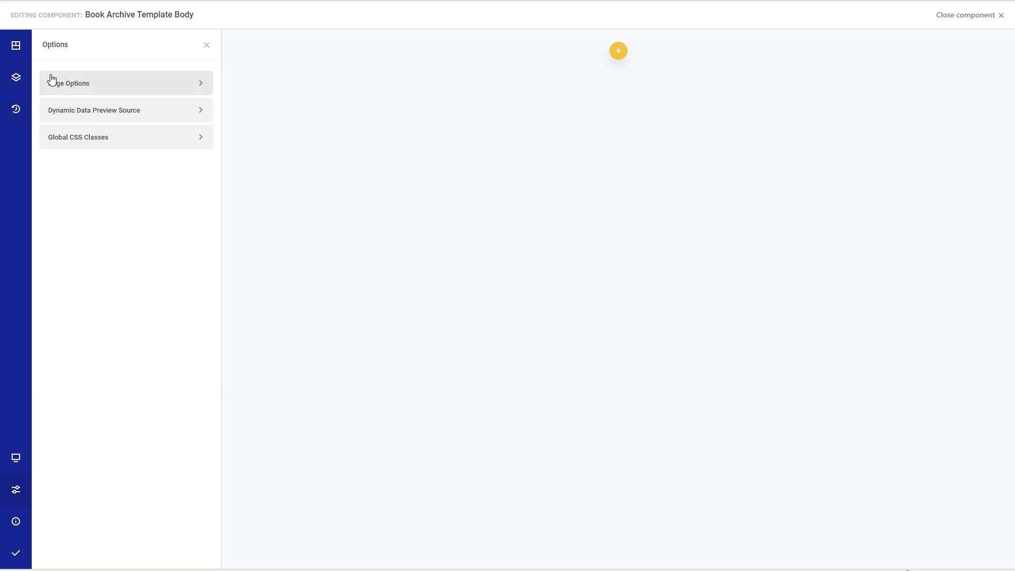
View the dynamic data preview source settings and the global CSS classes.
{"action": "left_click", "coordinate": [99, 111]}
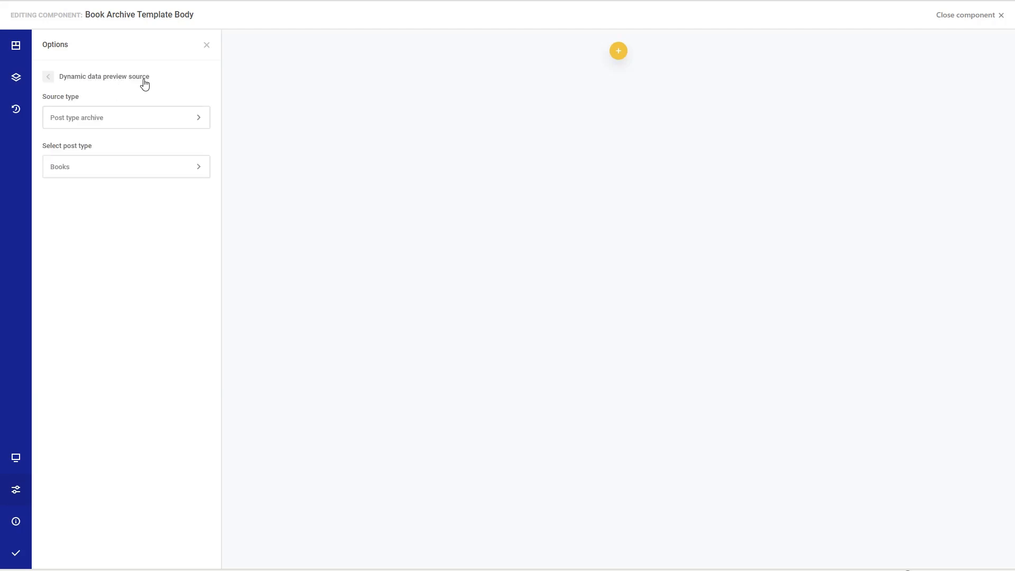
{"action": "left_click", "coordinate": [48, 78]}
{"action": "left_click", "coordinate": [66, 136]}
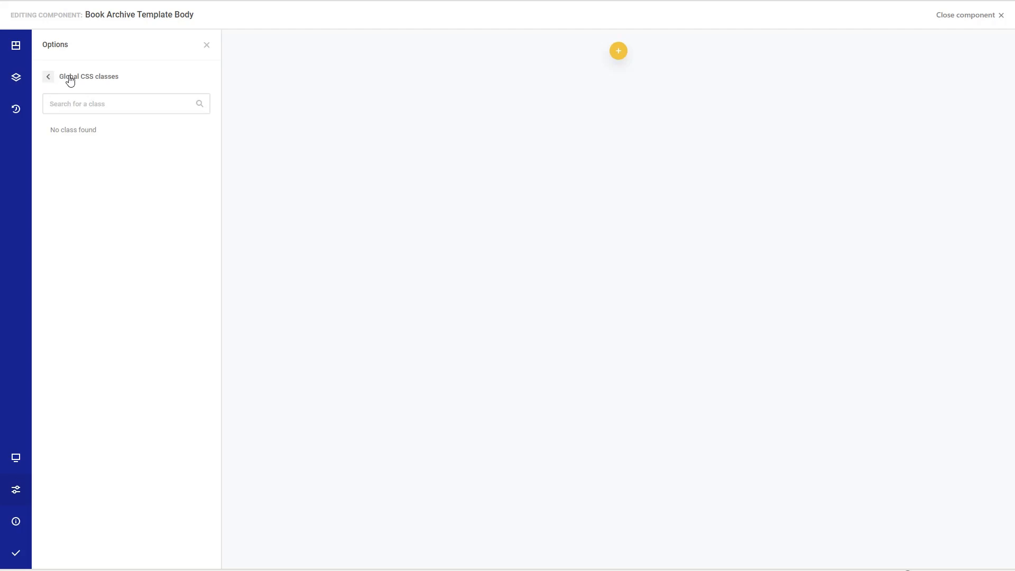
Close the component options and review the layouts and element categories available for insertion into the empty body.
{"action": "left_click", "coordinate": [50, 78]}
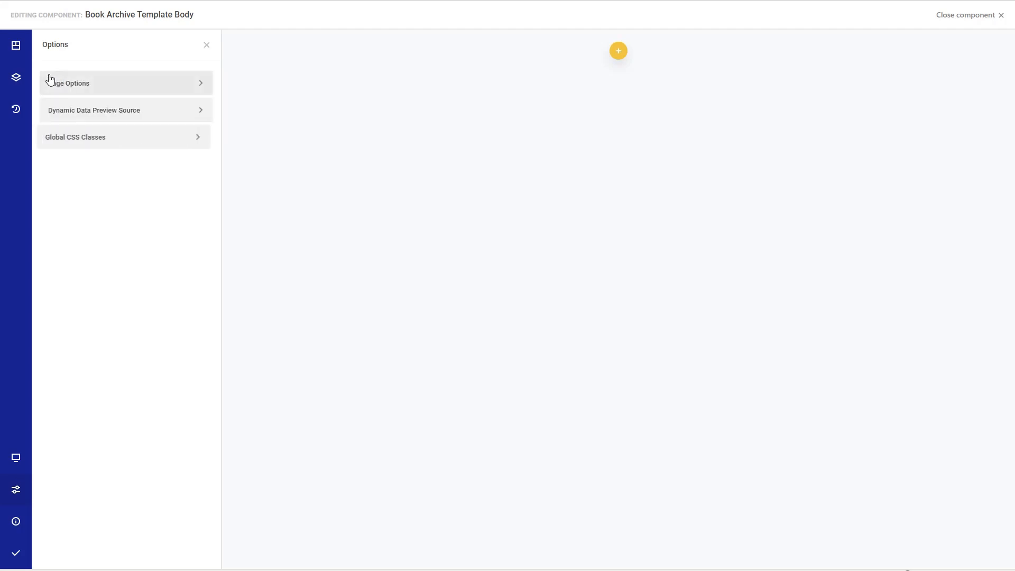
{"action": "left_click", "coordinate": [206, 46]}
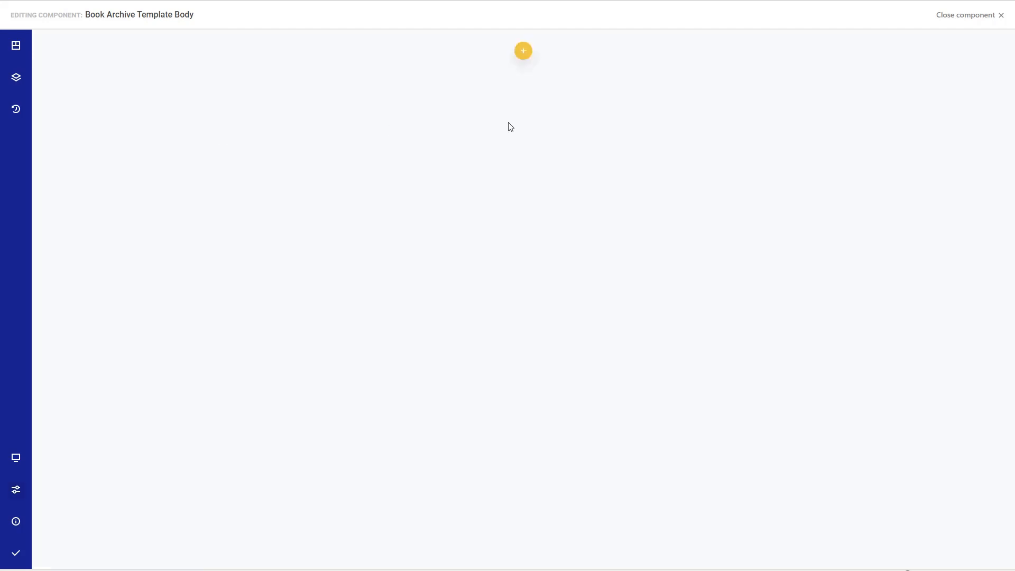
{"action": "left_click", "coordinate": [524, 53]}
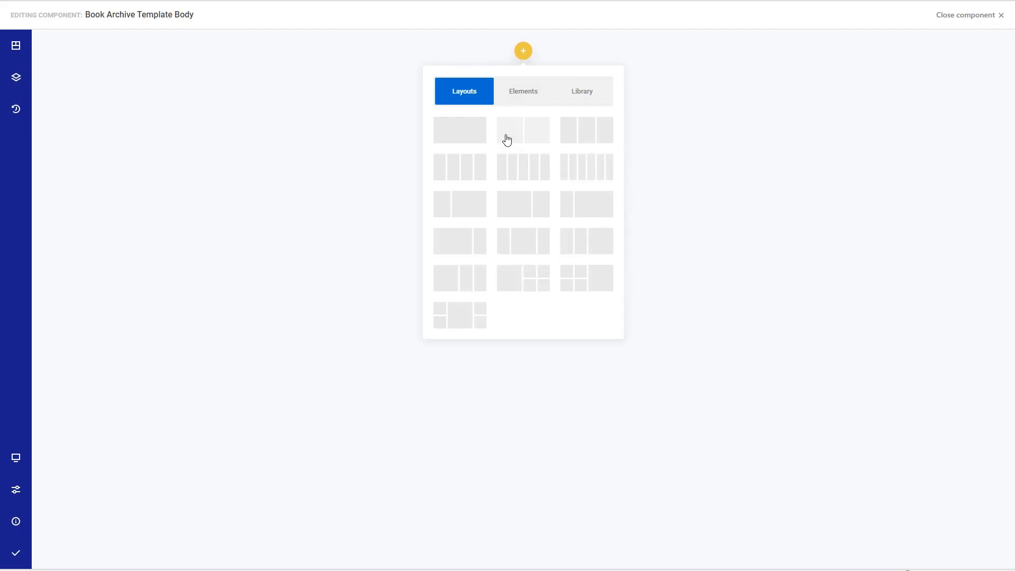
{"action": "left_click", "coordinate": [523, 93]}
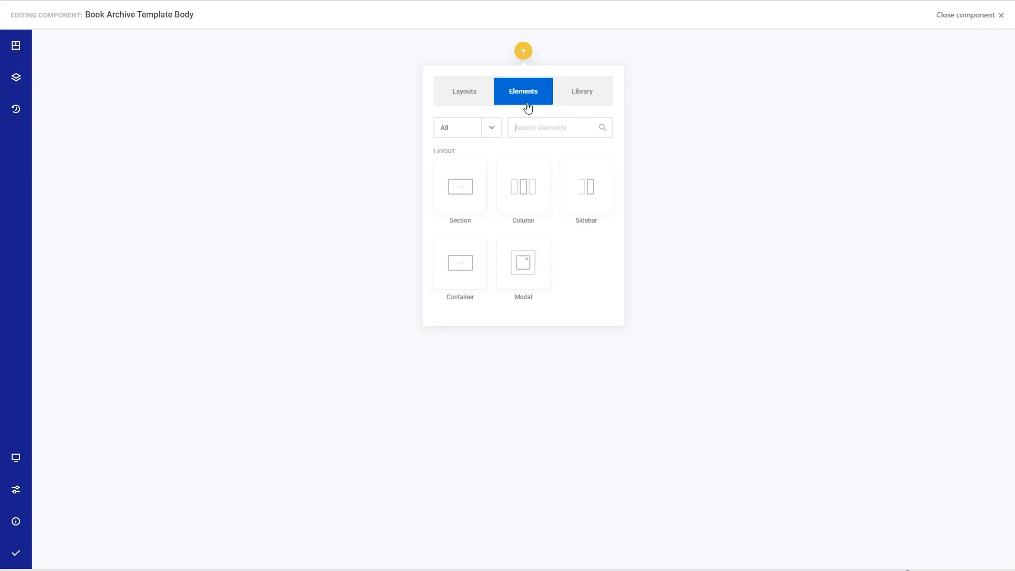
{"action": "left_click", "coordinate": [492, 129]}
{"action": "scroll", "coordinate": [485, 170], "scroll_direction": "down", "scroll_amount": 1}
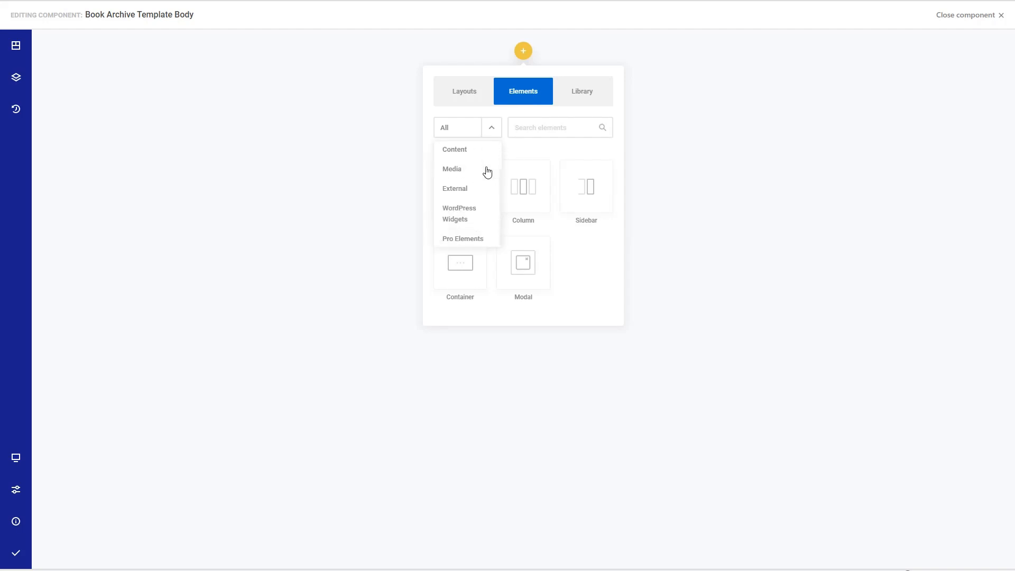
{"action": "scroll", "coordinate": [486, 172], "scroll_direction": "up", "scroll_amount": 1}
{"action": "left_click", "coordinate": [521, 153]}
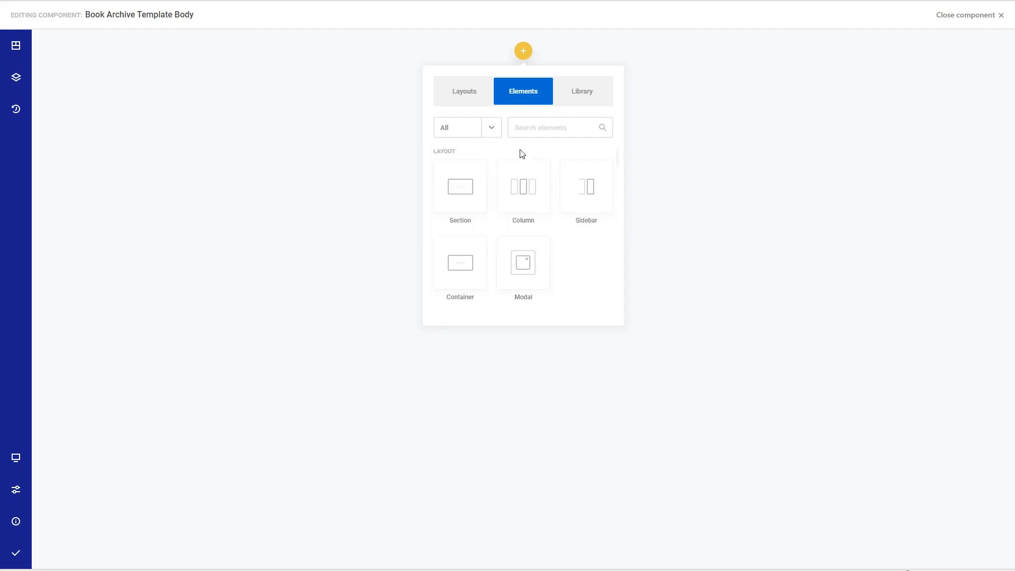
Look through the full list of insertable elements, including the content, external and WordPress widget groups.
{"action": "scroll", "coordinate": [521, 206], "scroll_direction": "down", "scroll_amount": 5}
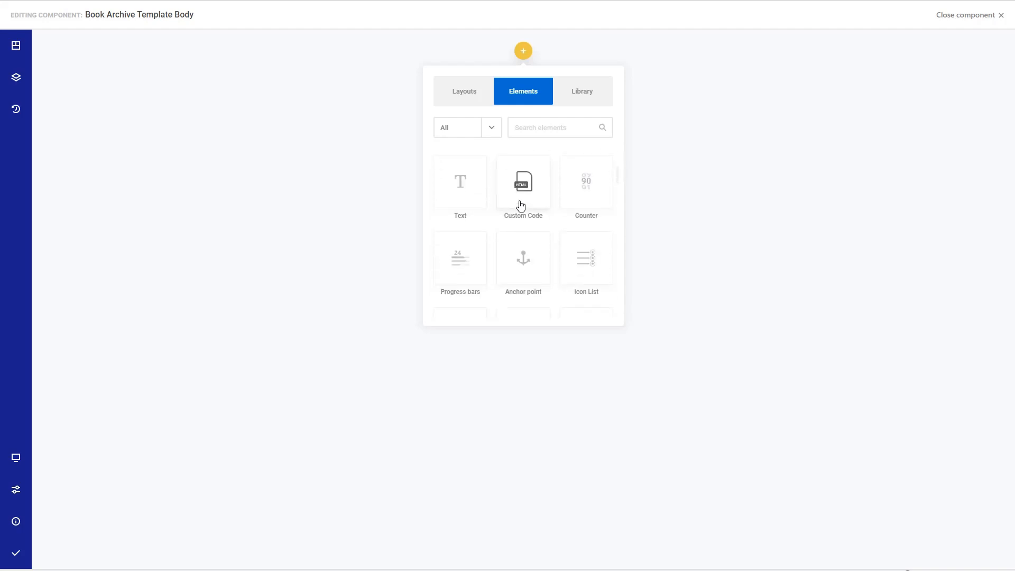
{"action": "scroll", "coordinate": [520, 206], "scroll_direction": "down", "scroll_amount": 3}
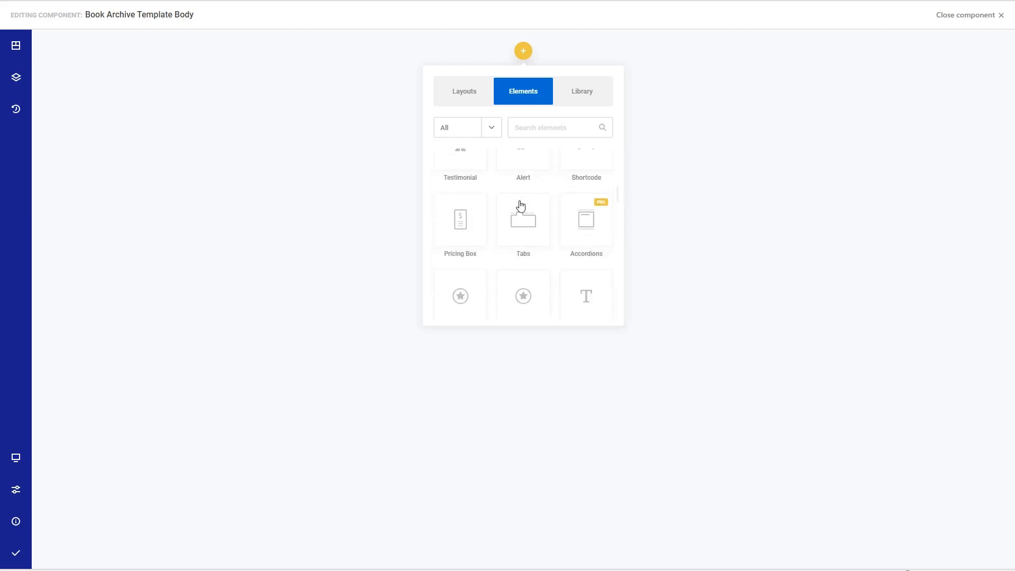
{"action": "scroll", "coordinate": [521, 206], "scroll_direction": "down", "scroll_amount": 5}
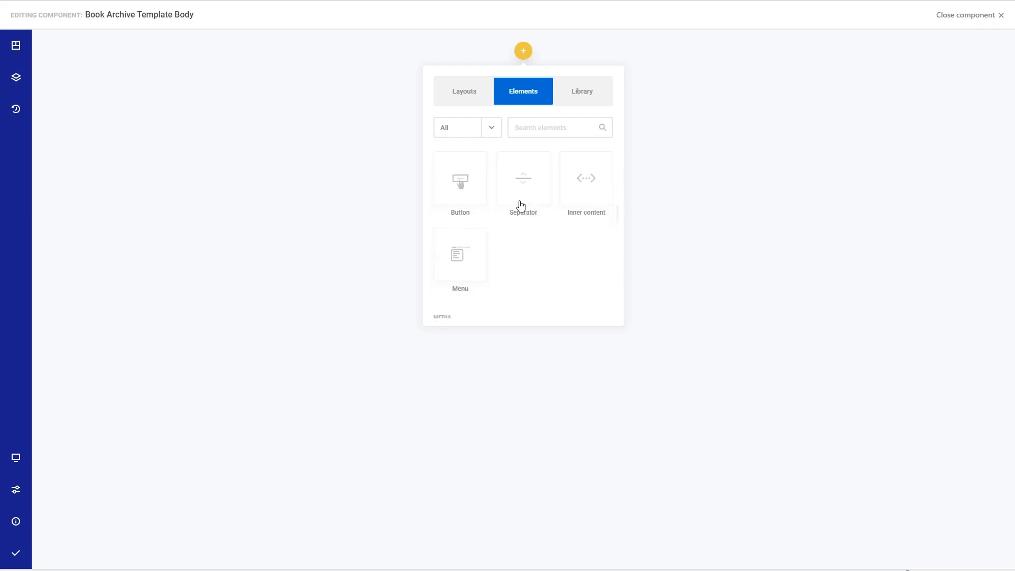
{"action": "scroll", "coordinate": [520, 205], "scroll_direction": "down", "scroll_amount": 5}
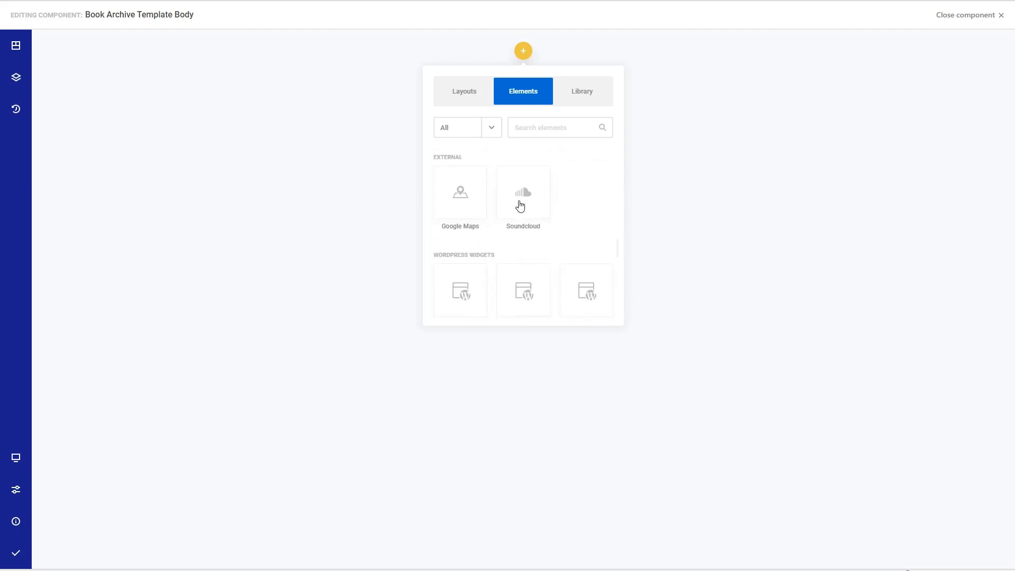
{"action": "scroll", "coordinate": [520, 206], "scroll_direction": "down", "scroll_amount": 6}
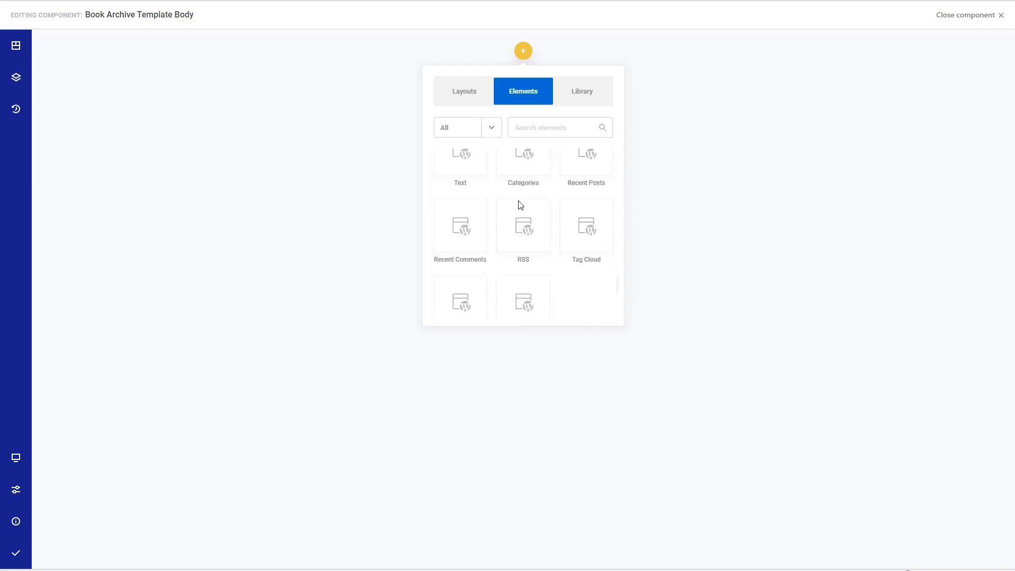
{"action": "scroll", "coordinate": [518, 206], "scroll_direction": "up", "scroll_amount": 10}
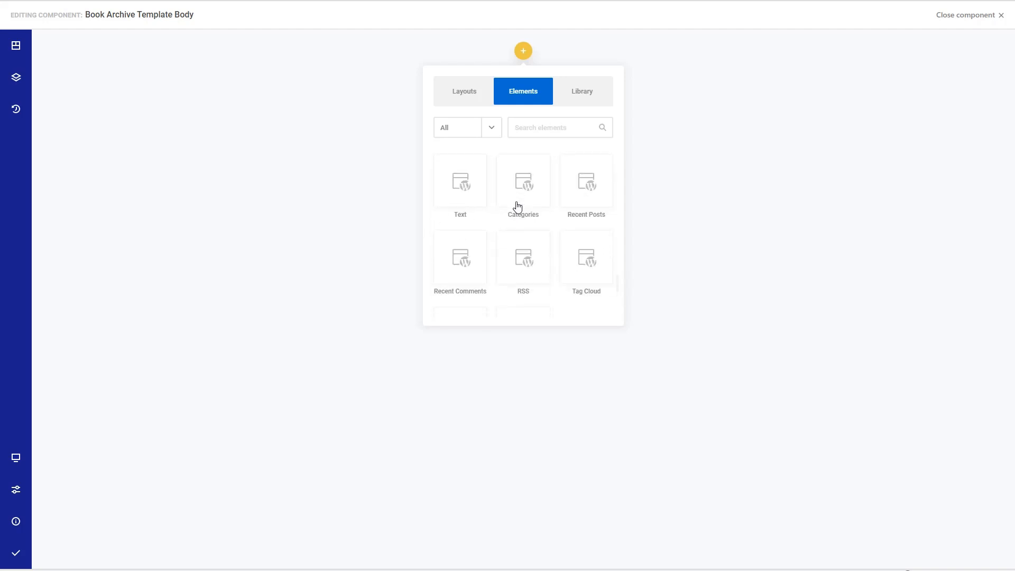
{"action": "scroll", "coordinate": [517, 206], "scroll_direction": "up", "scroll_amount": 5}
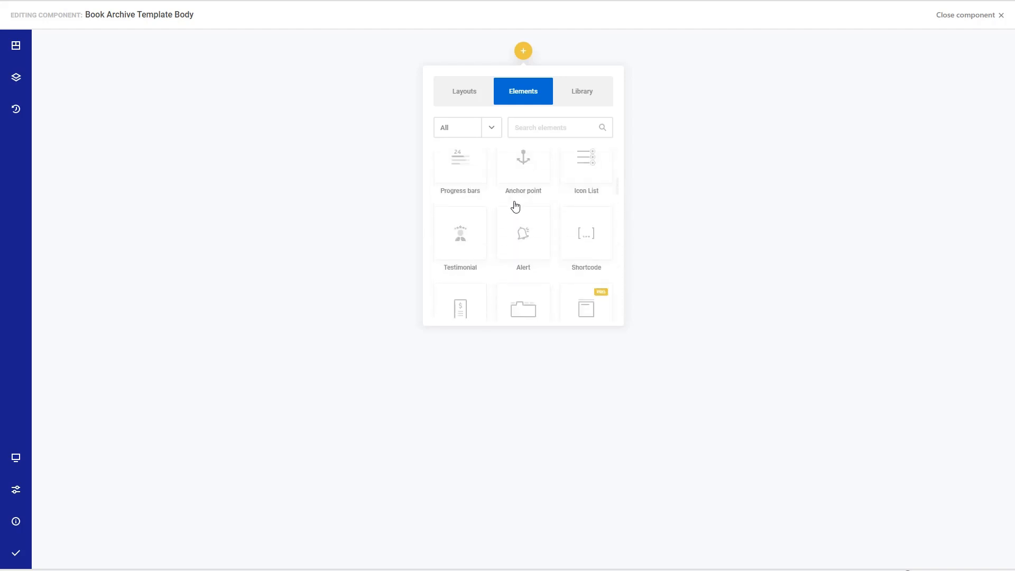
Search the elements for "button", clear the search, and view the Zion Builder Library before closing it.
{"action": "left_click", "coordinate": [541, 122]}
{"action": "type", "text": "button"}
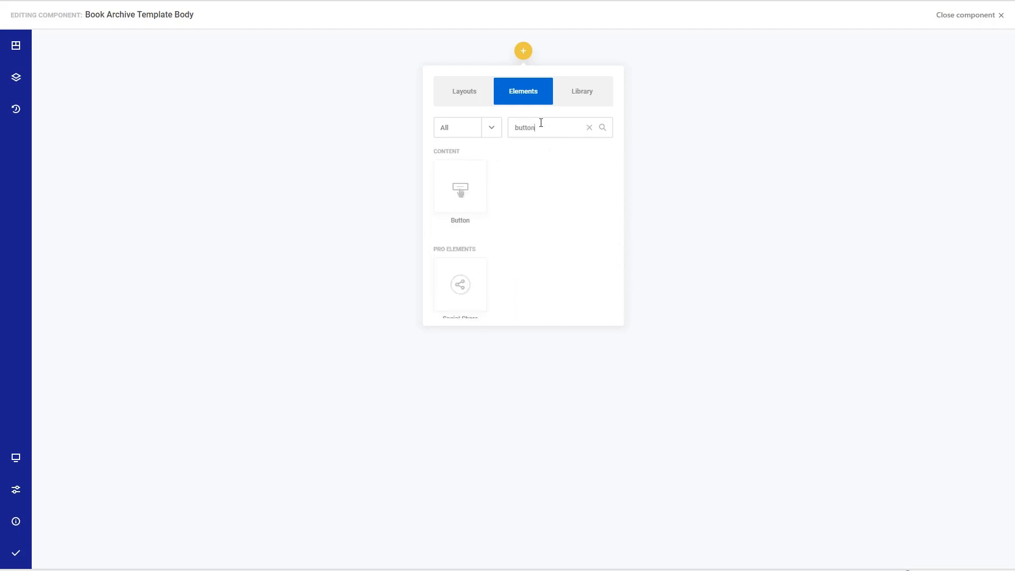
{"action": "left_click", "coordinate": [588, 128]}
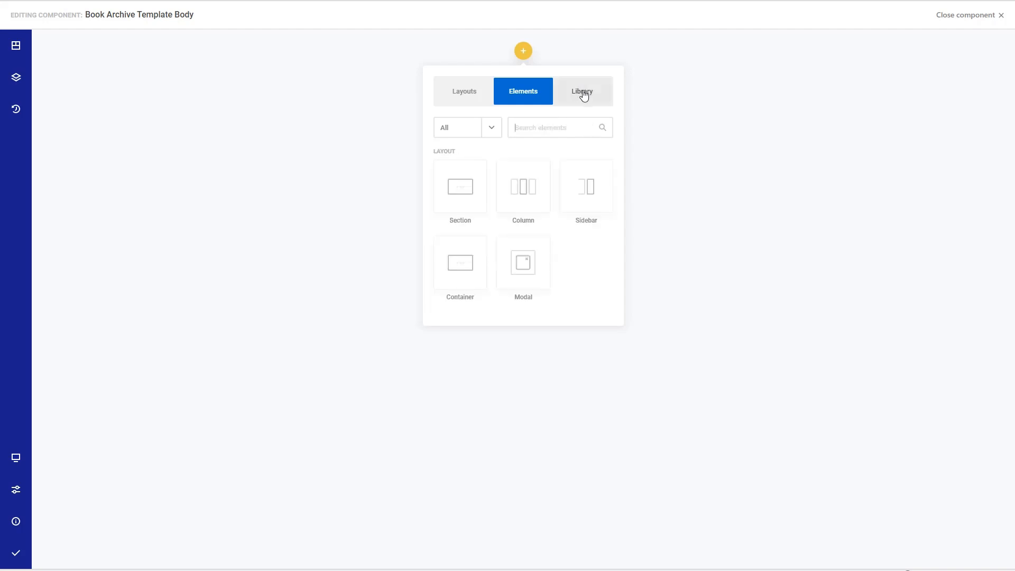
{"action": "left_click", "coordinate": [582, 92]}
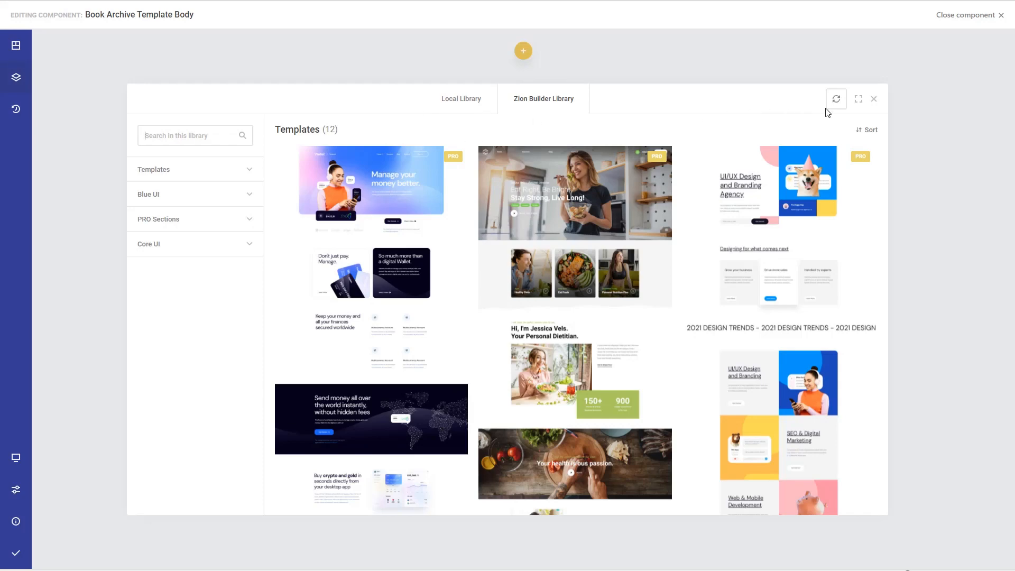
{"action": "left_click", "coordinate": [874, 98]}
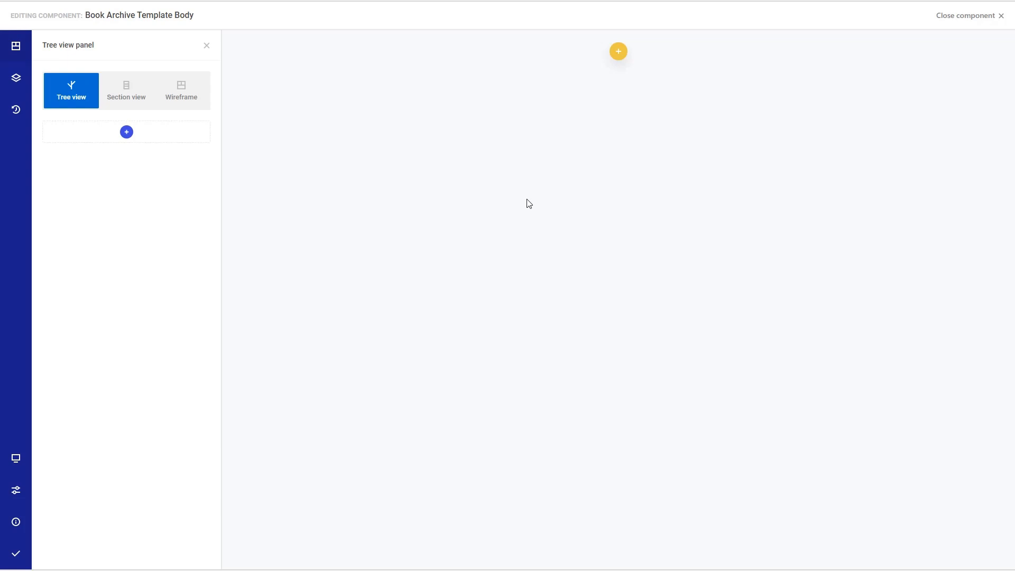
Add a Section element to the empty Book Archive Template Body.
{"action": "left_click", "coordinate": [620, 55]}
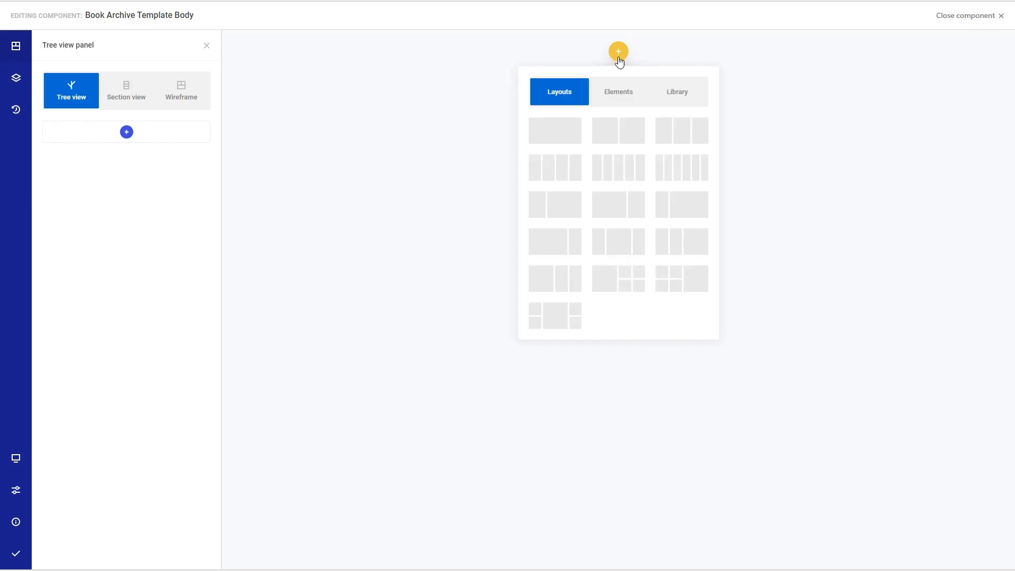
{"action": "left_click", "coordinate": [613, 96]}
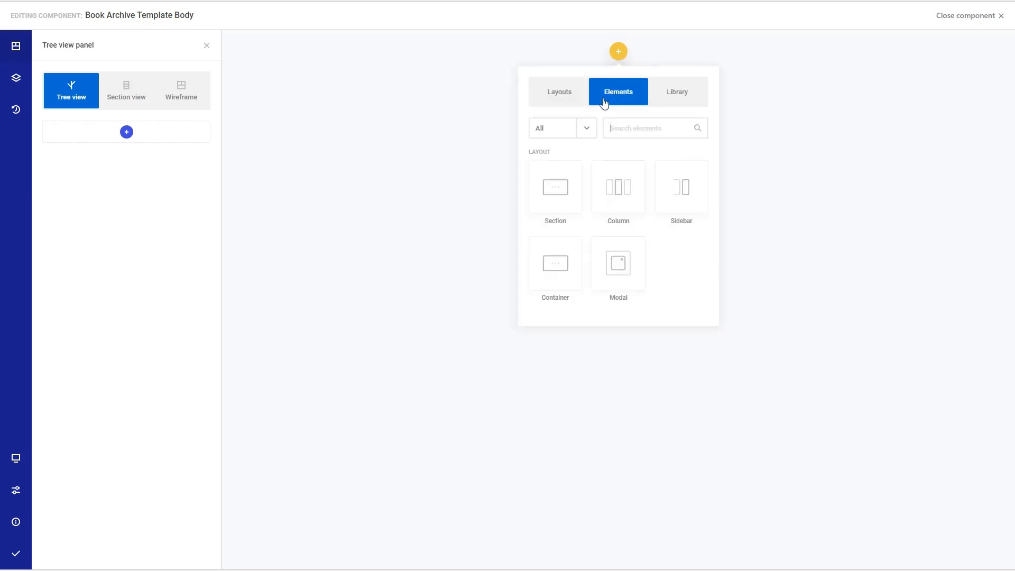
{"action": "left_click", "coordinate": [550, 190]}
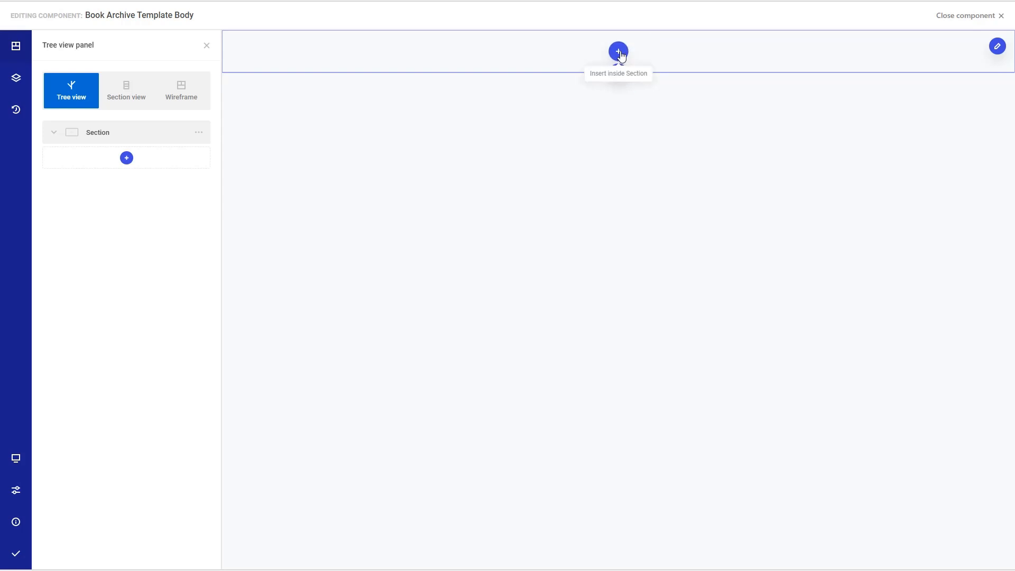
Give the section's wrapper a light pink background colour, #f8e9e9.
{"action": "left_click", "coordinate": [998, 47]}
{"action": "left_click", "coordinate": [906, 47]}
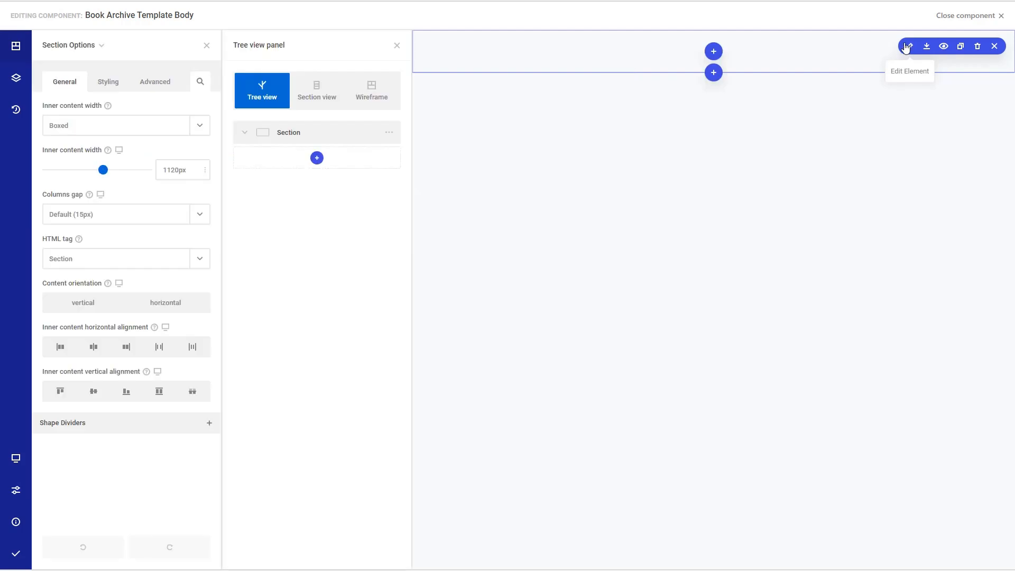
{"action": "left_click", "coordinate": [108, 83]}
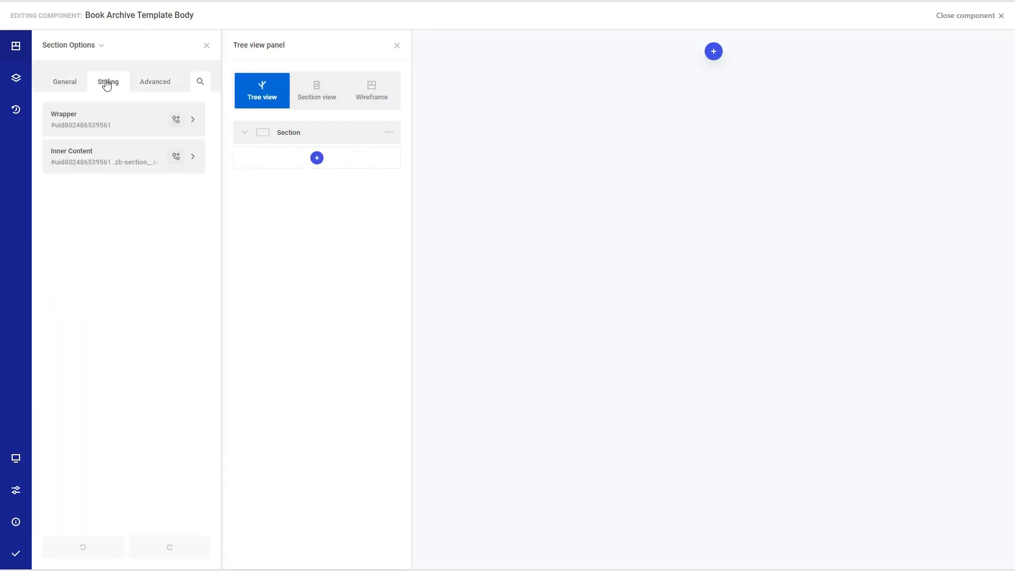
{"action": "left_click", "coordinate": [194, 122]}
{"action": "left_click", "coordinate": [128, 170]}
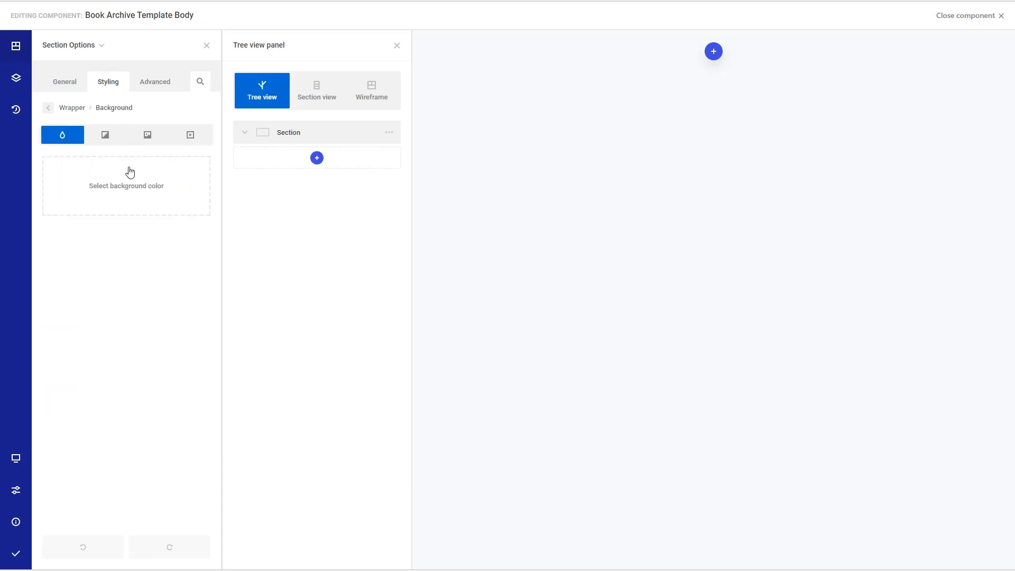
{"action": "left_click", "coordinate": [129, 190]}
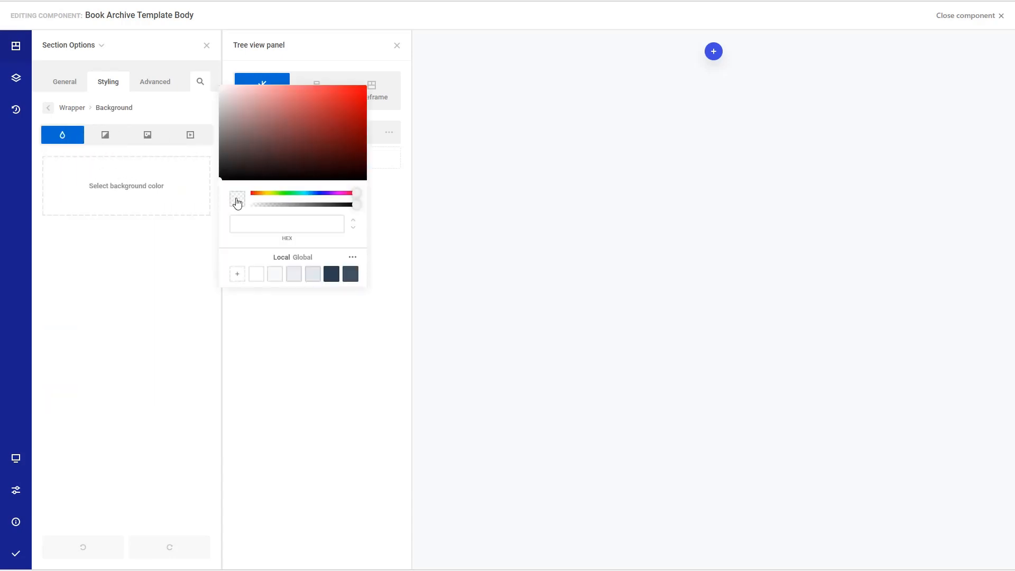
{"action": "left_click", "coordinate": [228, 90]}
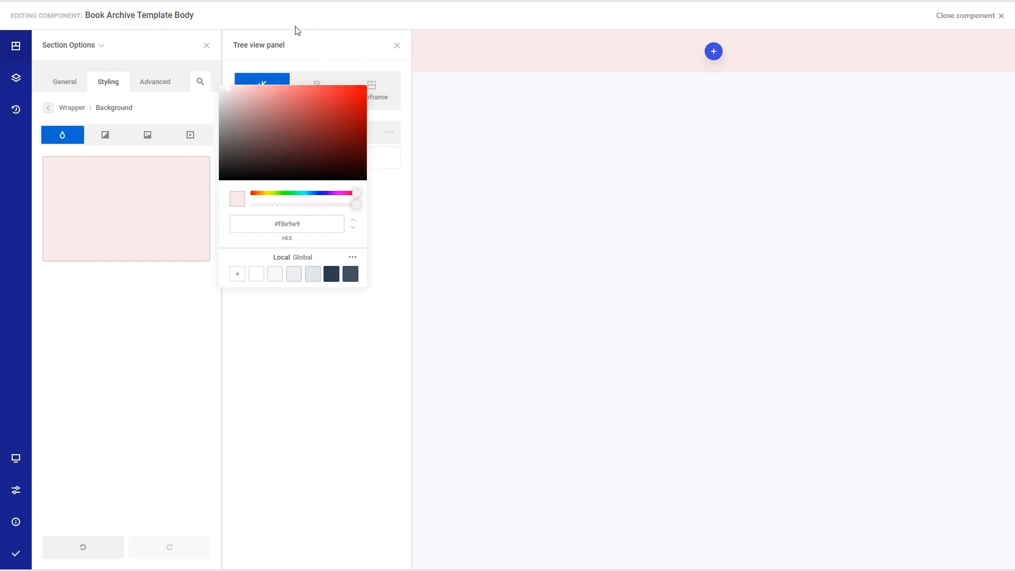
Insert a Container element inside the pink section and expand the section in the tree view.
{"action": "left_click", "coordinate": [714, 52]}
{"action": "left_click", "coordinate": [713, 52]}
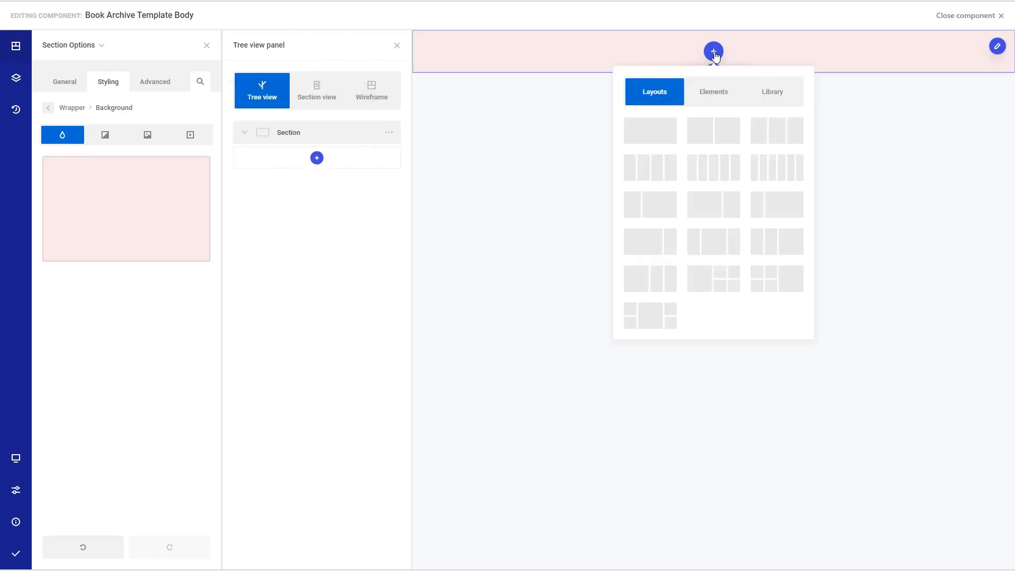
{"action": "left_click", "coordinate": [710, 94]}
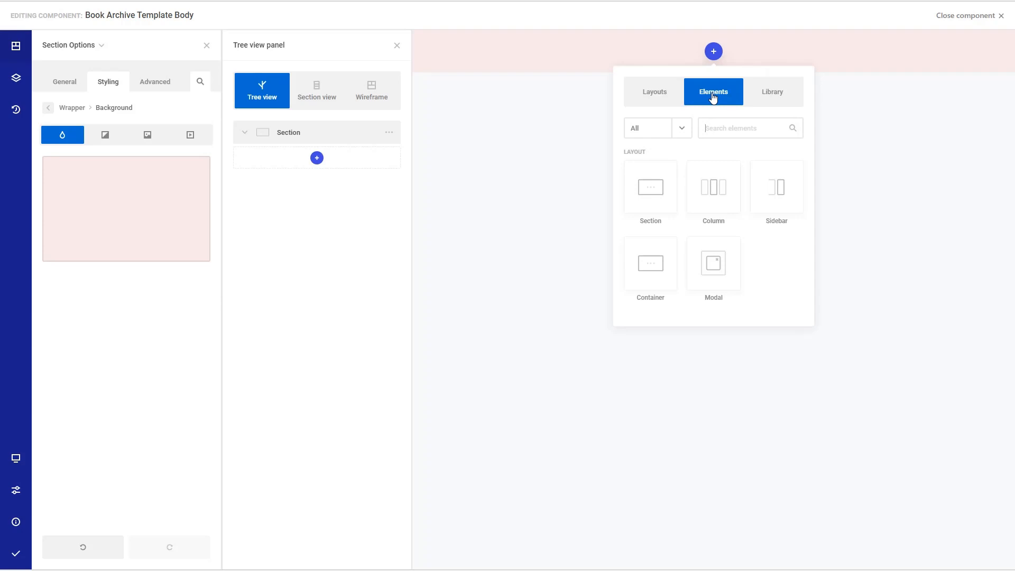
{"action": "left_click", "coordinate": [647, 261]}
{"action": "left_click", "coordinate": [244, 132]}
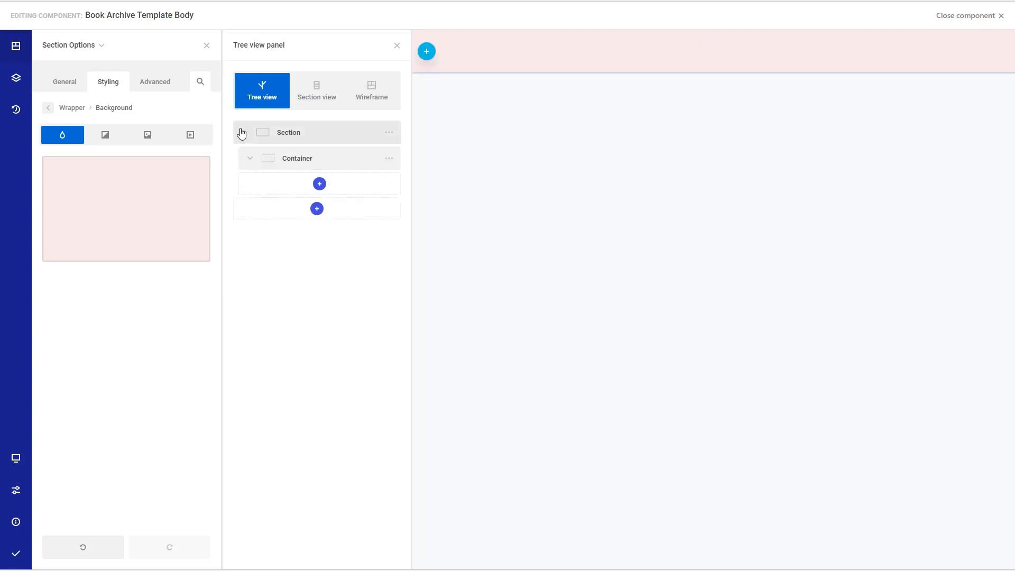
Give the container's wrapper a light blue background colour, #dde4f9.
{"action": "left_click", "coordinate": [389, 158]}
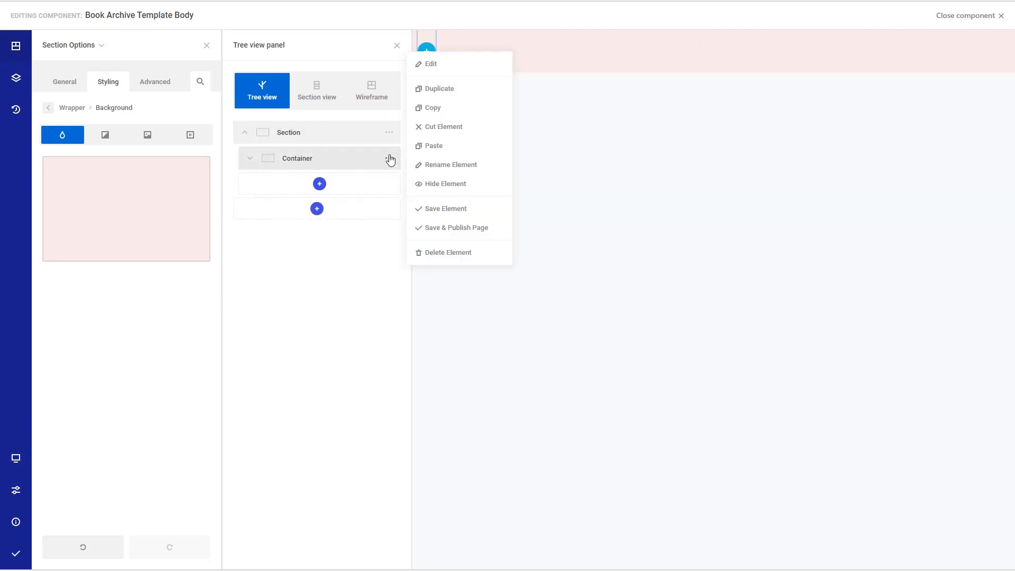
{"action": "left_click", "coordinate": [430, 63]}
{"action": "mouse_move", "coordinate": [89, 50]}
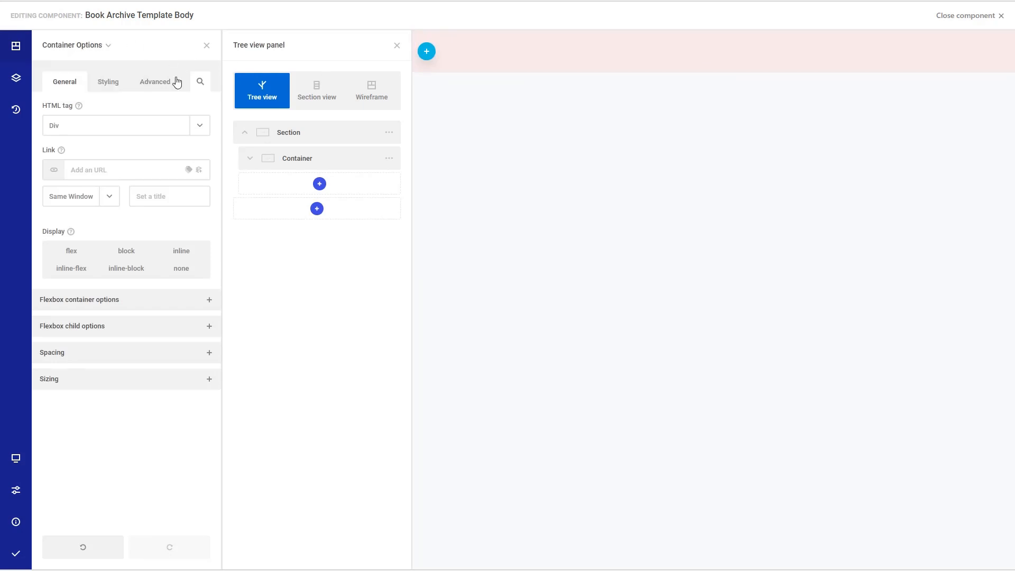
{"action": "left_click", "coordinate": [111, 82]}
{"action": "left_click", "coordinate": [194, 123]}
{"action": "left_click", "coordinate": [88, 171]}
{"action": "left_click", "coordinate": [125, 190]}
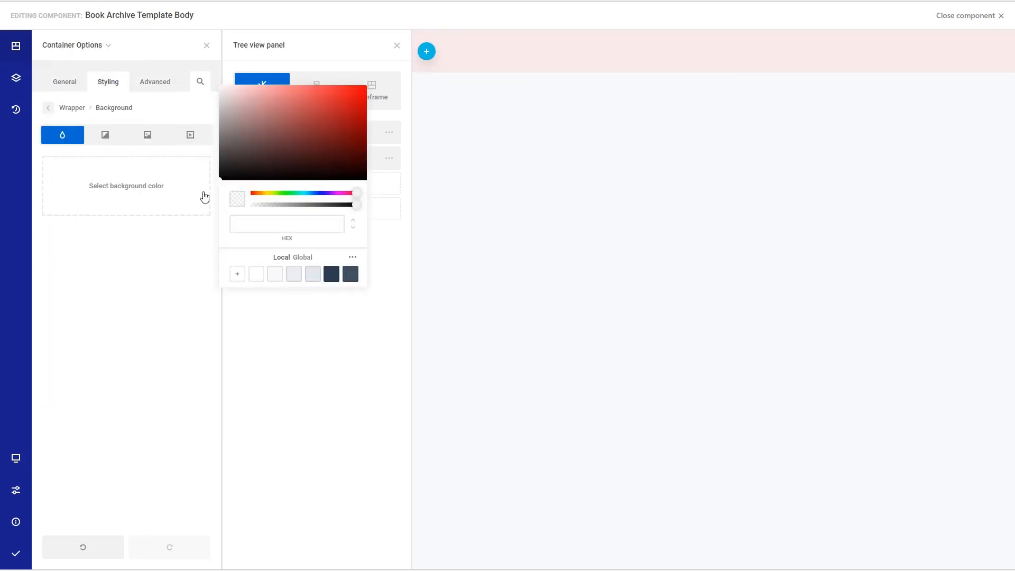
{"action": "left_click", "coordinate": [316, 193]}
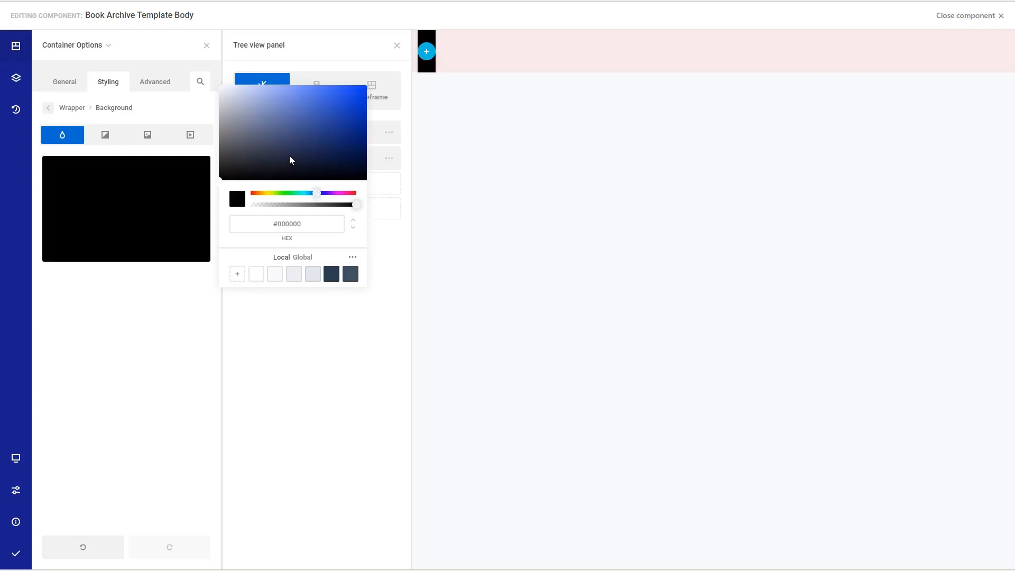
{"action": "left_click", "coordinate": [236, 88]}
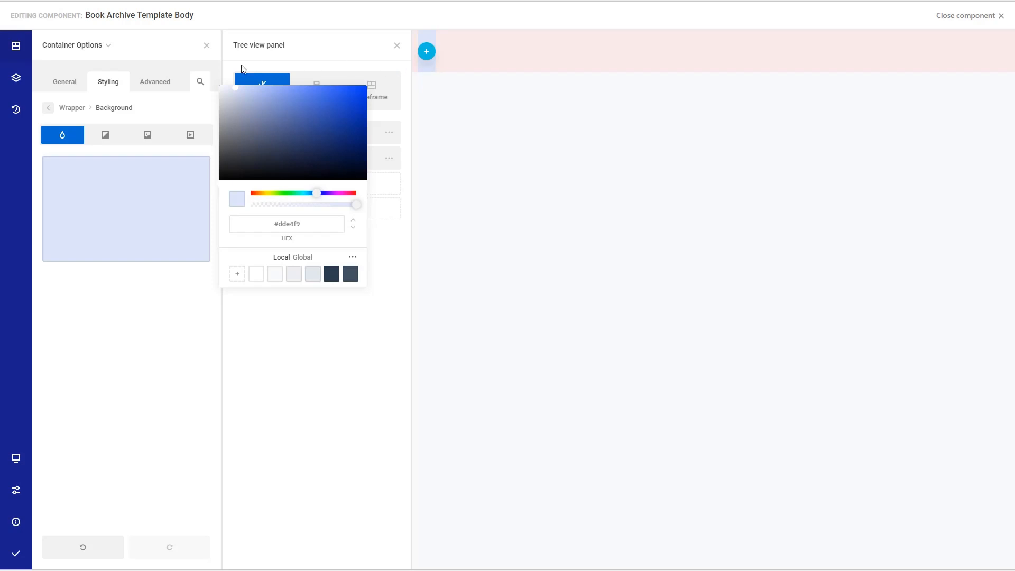
Set the container's width to 100% in its general sizing options.
{"action": "left_click", "coordinate": [71, 87]}
{"action": "left_click", "coordinate": [213, 378]}
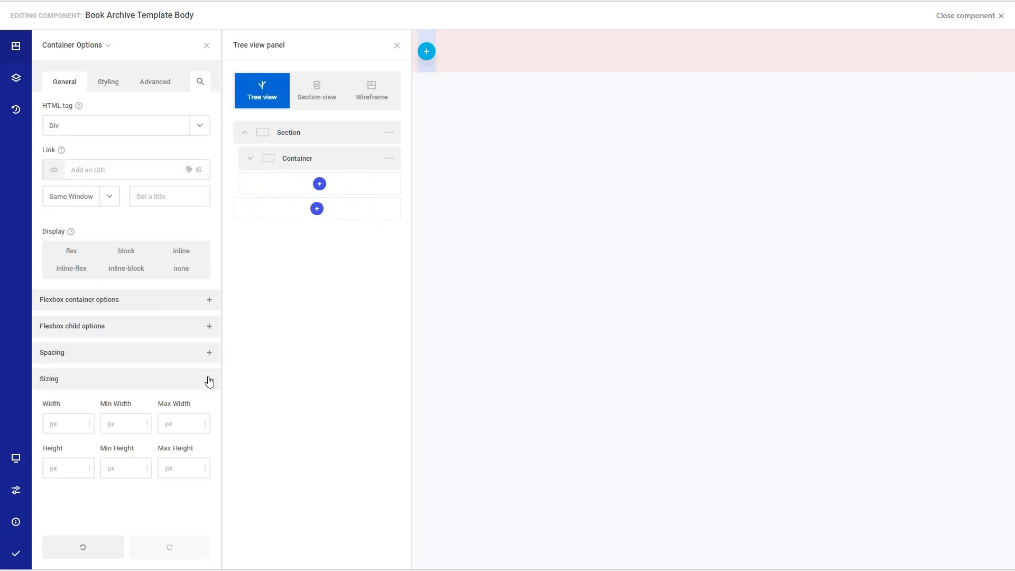
{"action": "left_click", "coordinate": [90, 429]}
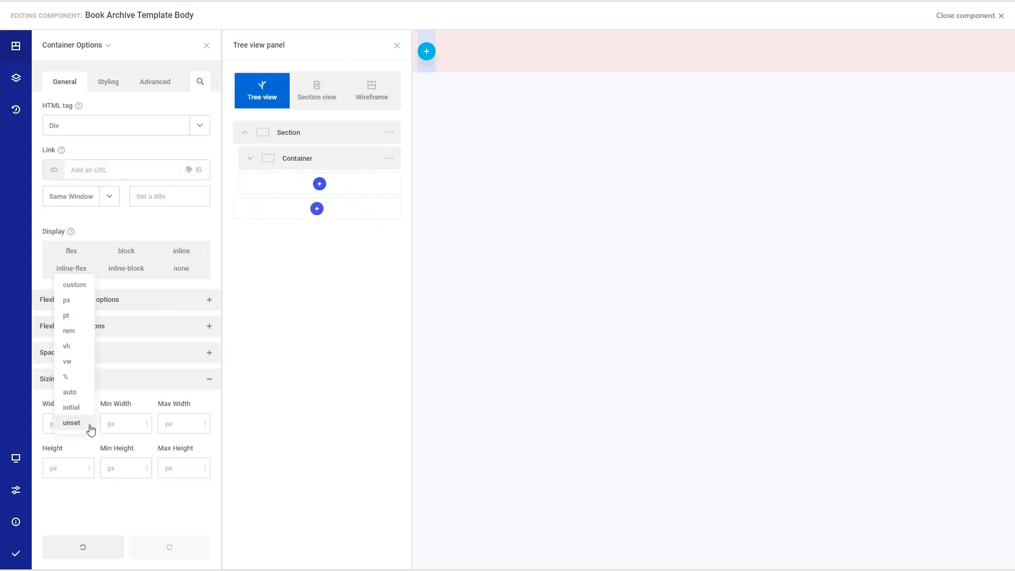
{"action": "left_click", "coordinate": [69, 393]}
{"action": "left_click", "coordinate": [64, 418]}
{"action": "type", "text": "100"}
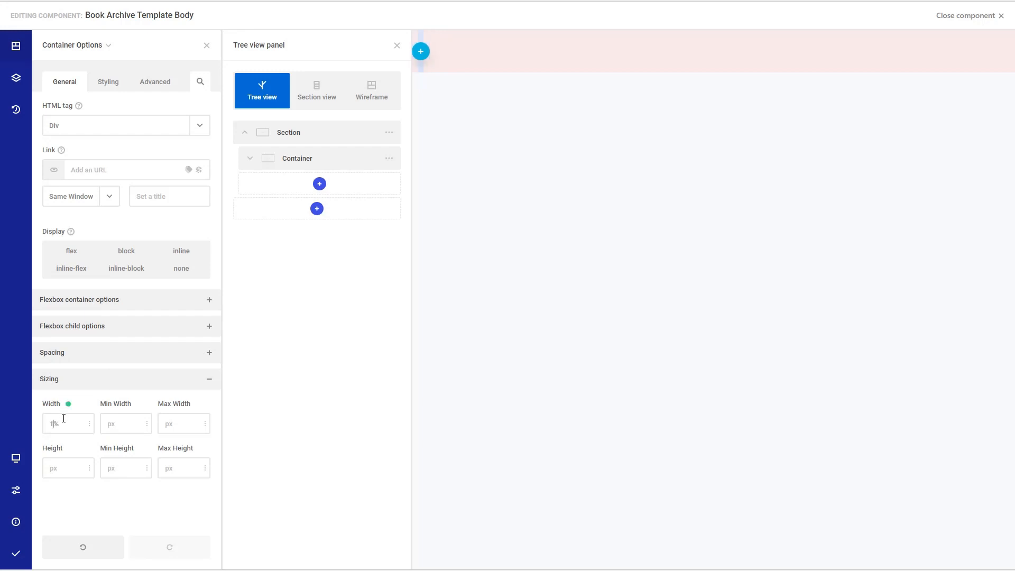
{"action": "left_click", "coordinate": [397, 45]}
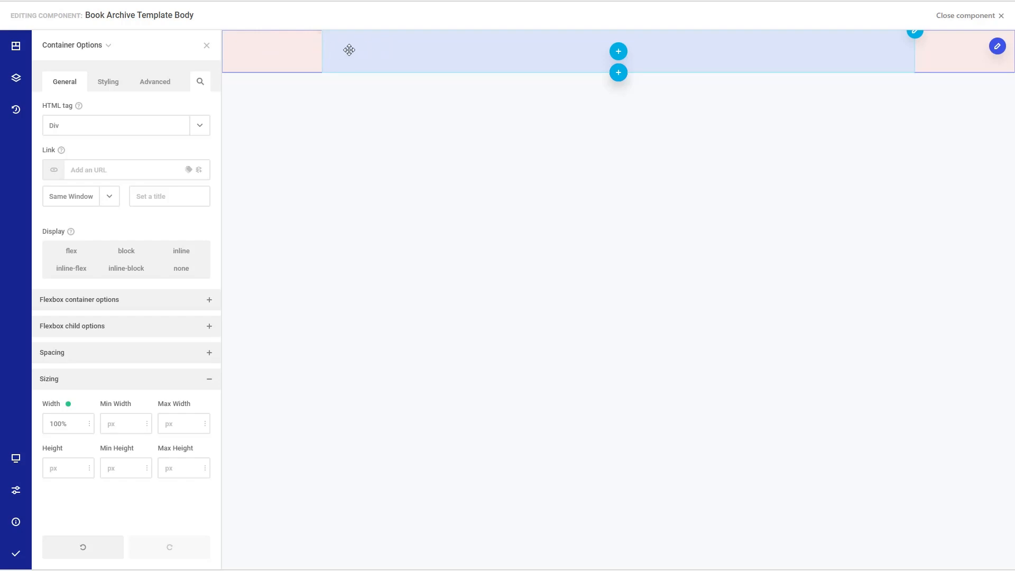
{"action": "left_click", "coordinate": [207, 47]}
Enable the repeater provider on the section, using the Active Page Query type.
{"action": "left_click", "coordinate": [16, 47]}
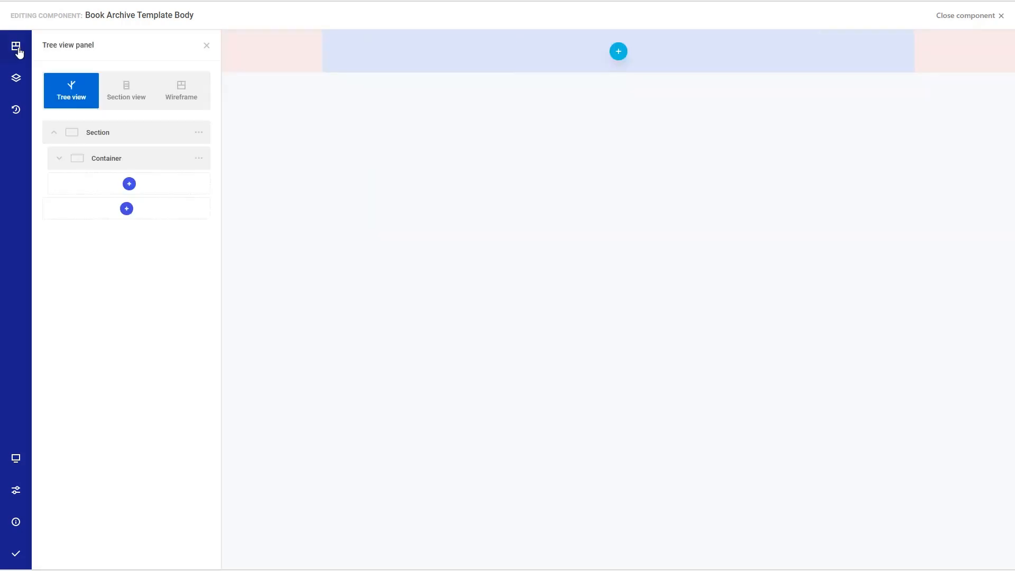
{"action": "left_click", "coordinate": [200, 136]}
{"action": "left_click", "coordinate": [164, 162]}
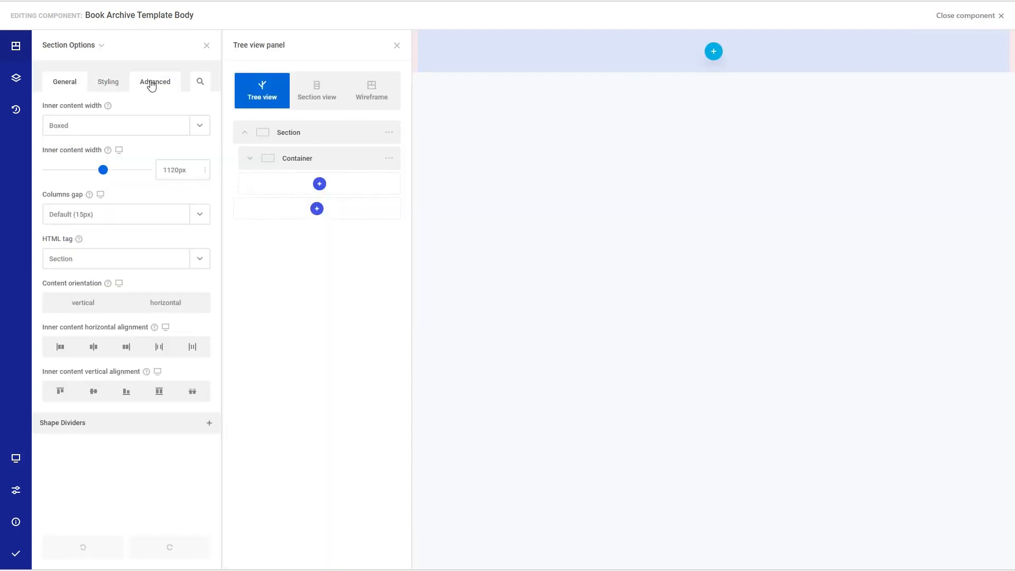
{"action": "left_click", "coordinate": [152, 83]}
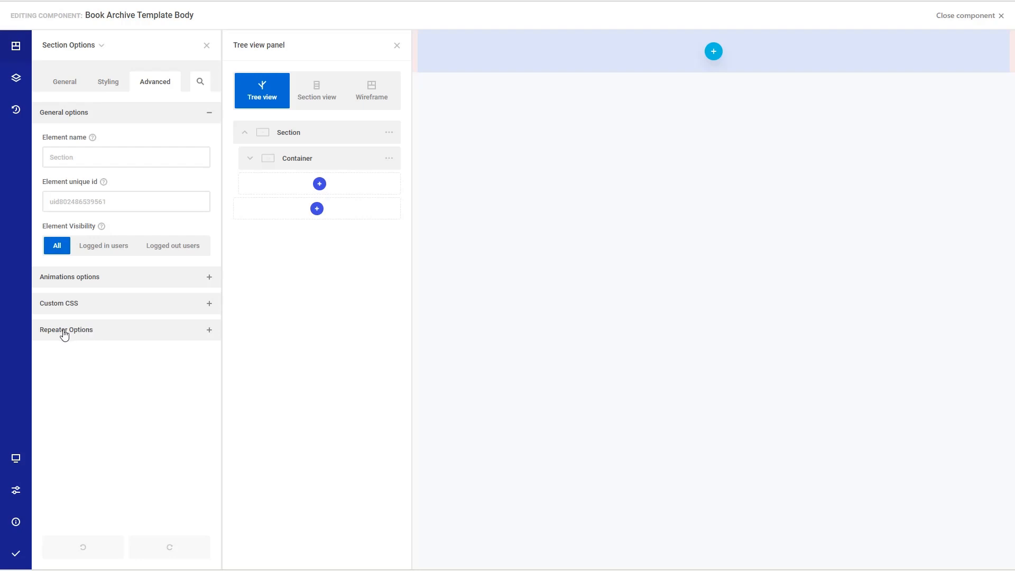
{"action": "left_click", "coordinate": [209, 331]}
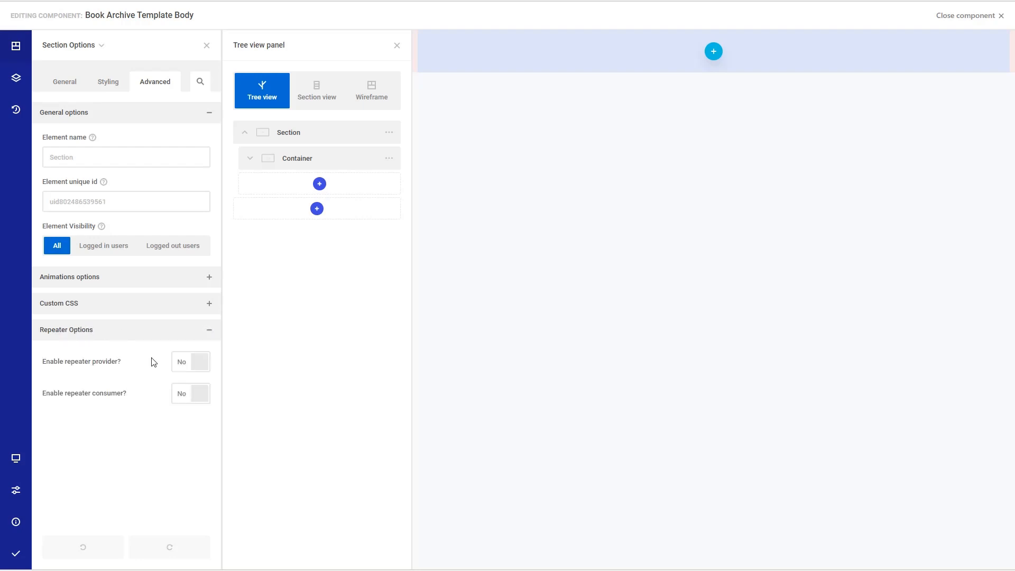
{"action": "left_click", "coordinate": [201, 362]}
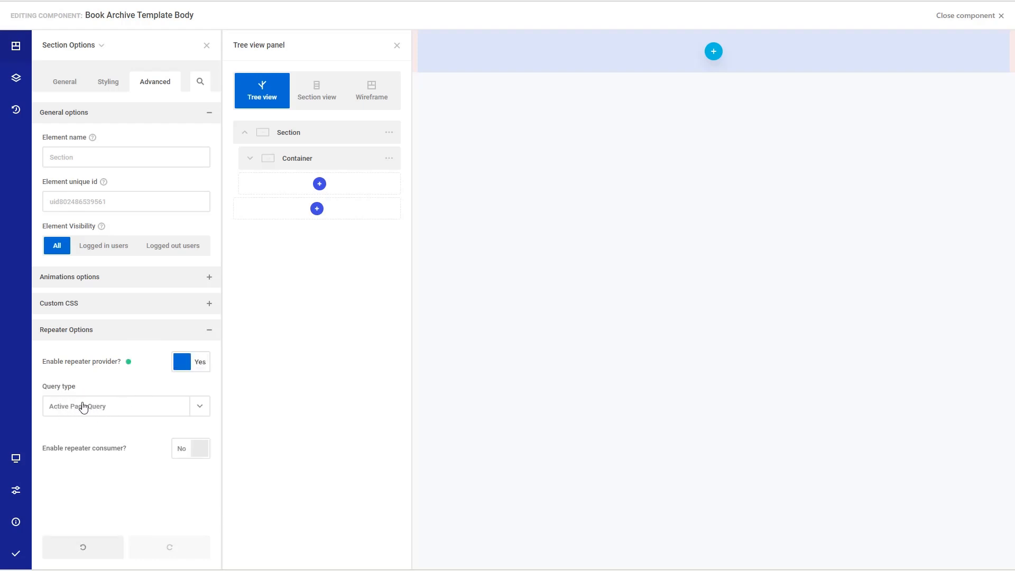
Turn on the repeater consumer option for the container inside the section.
{"action": "left_click", "coordinate": [389, 158]}
{"action": "left_click", "coordinate": [431, 44]}
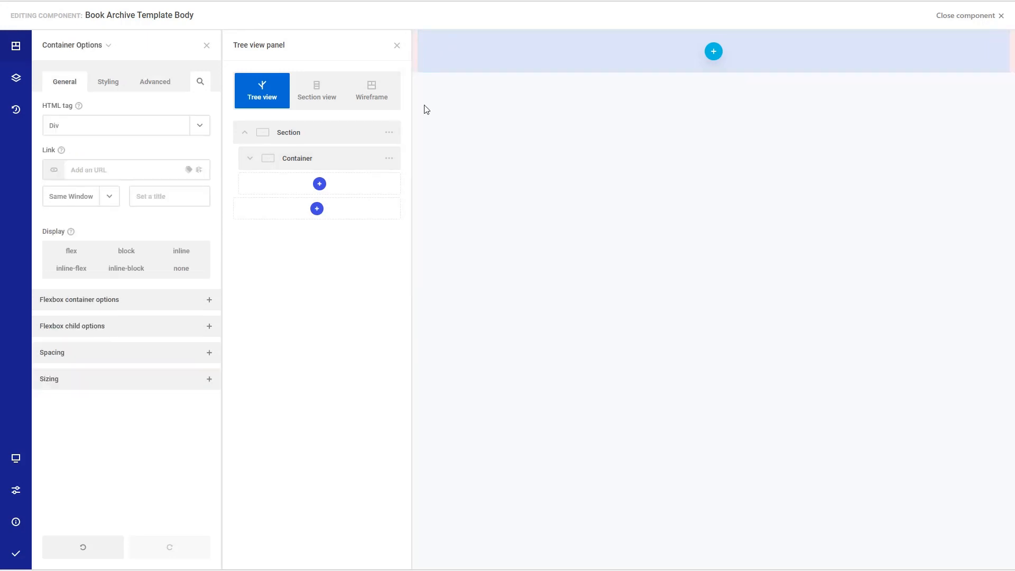
{"action": "left_click", "coordinate": [158, 84]}
{"action": "left_click", "coordinate": [152, 335]}
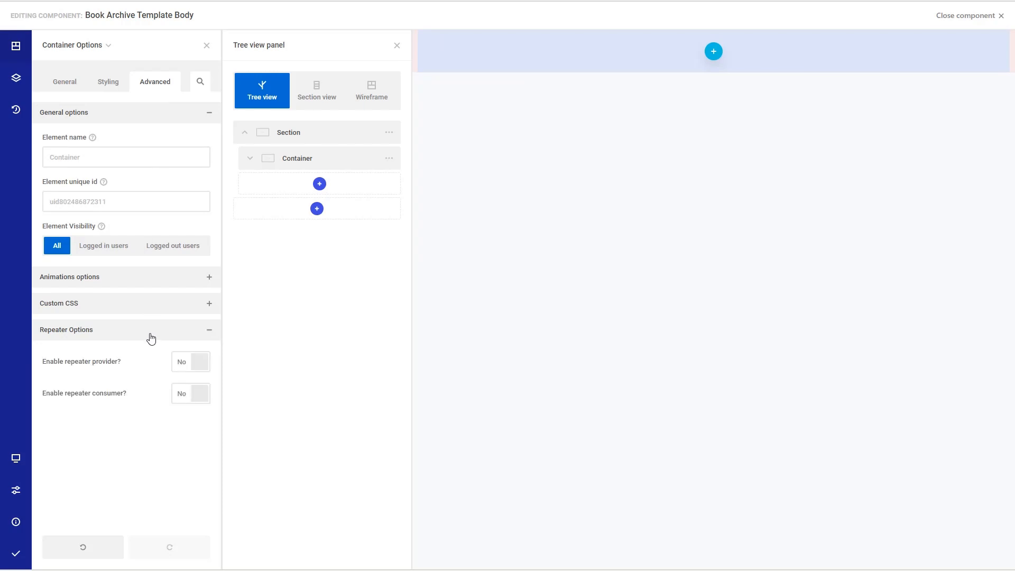
{"action": "left_click", "coordinate": [199, 400]}
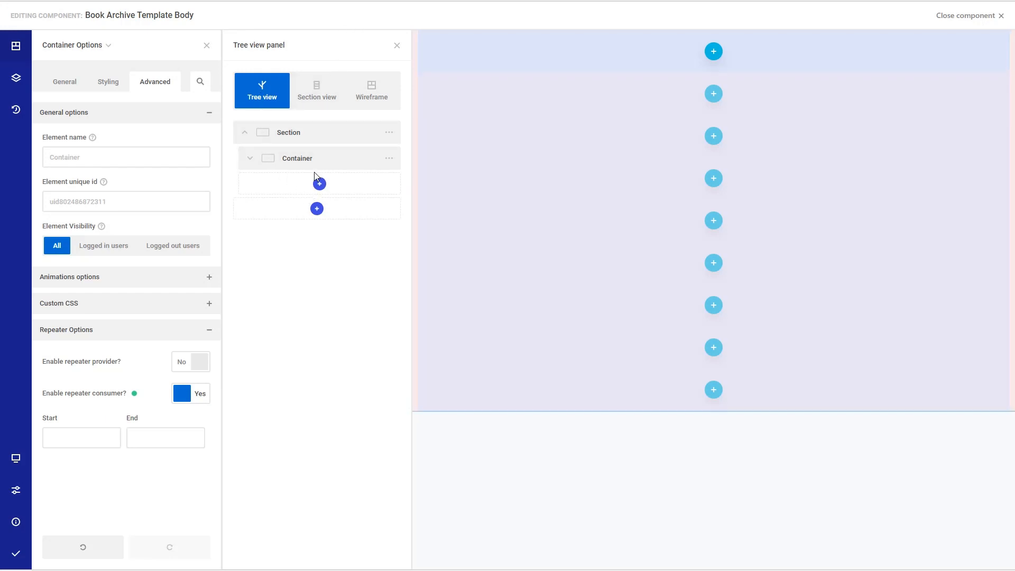
Try a one-third and two-thirds column layout below the container, and restore the last Edited Section state from the history.
{"action": "left_click", "coordinate": [320, 184]}
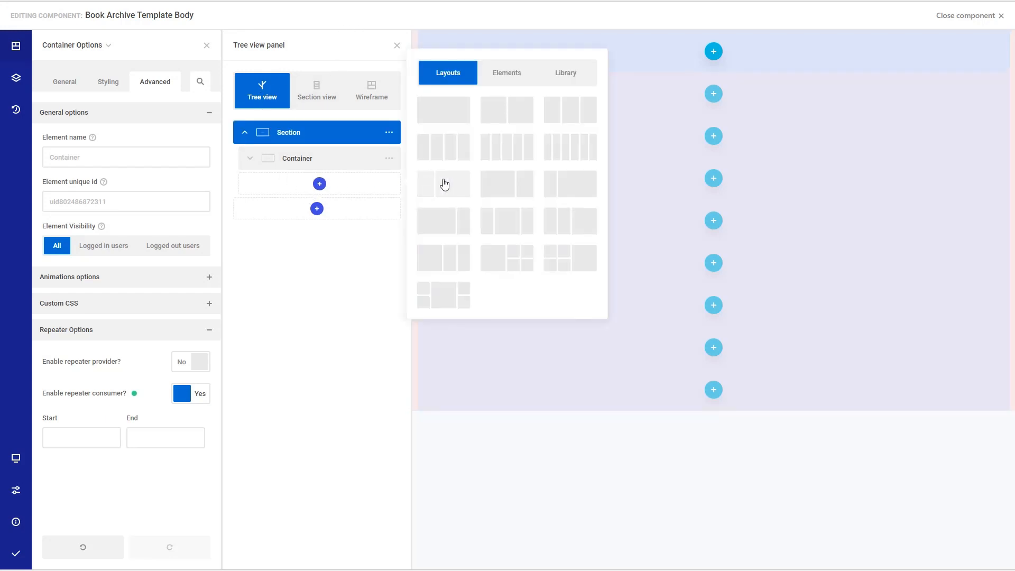
{"action": "left_click", "coordinate": [444, 184]}
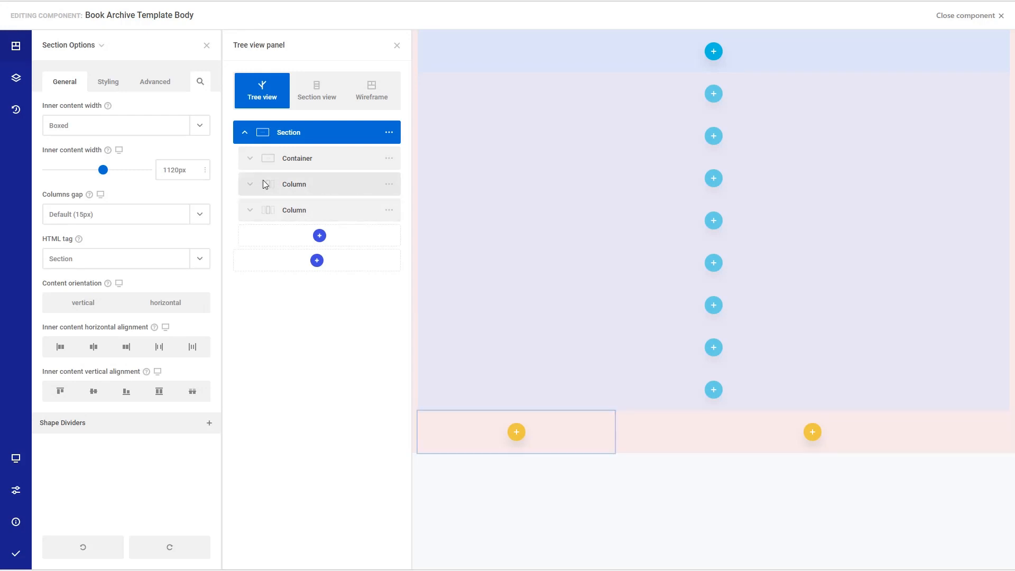
{"action": "left_click", "coordinate": [16, 110]}
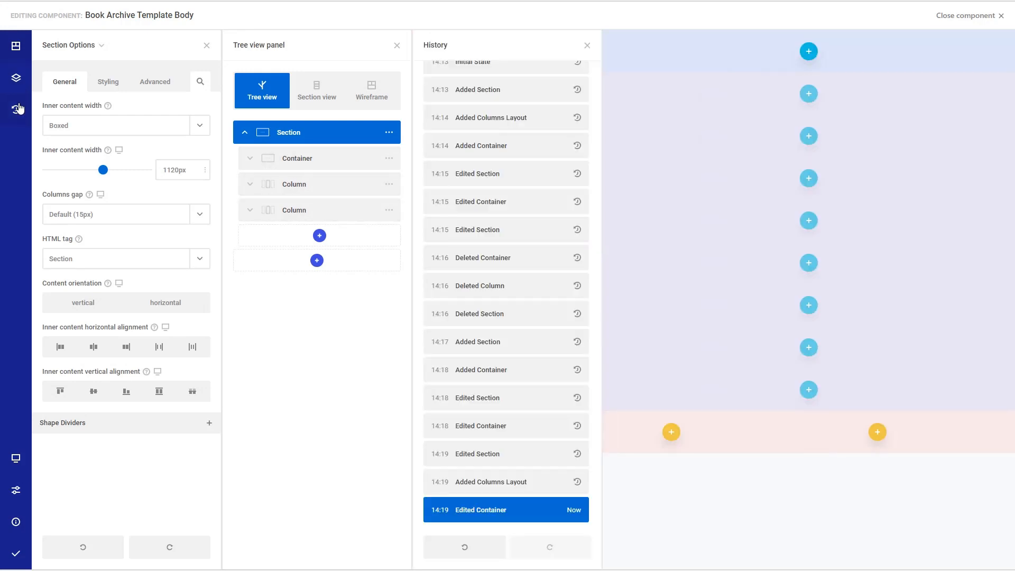
{"action": "left_click", "coordinate": [517, 482]}
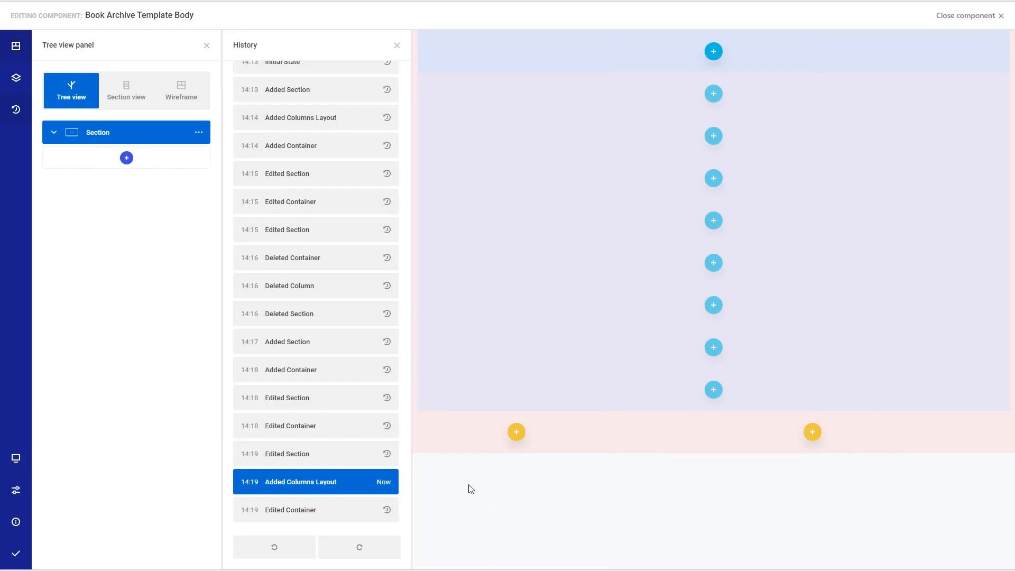
{"action": "left_click", "coordinate": [267, 455]}
{"action": "left_click", "coordinate": [397, 46]}
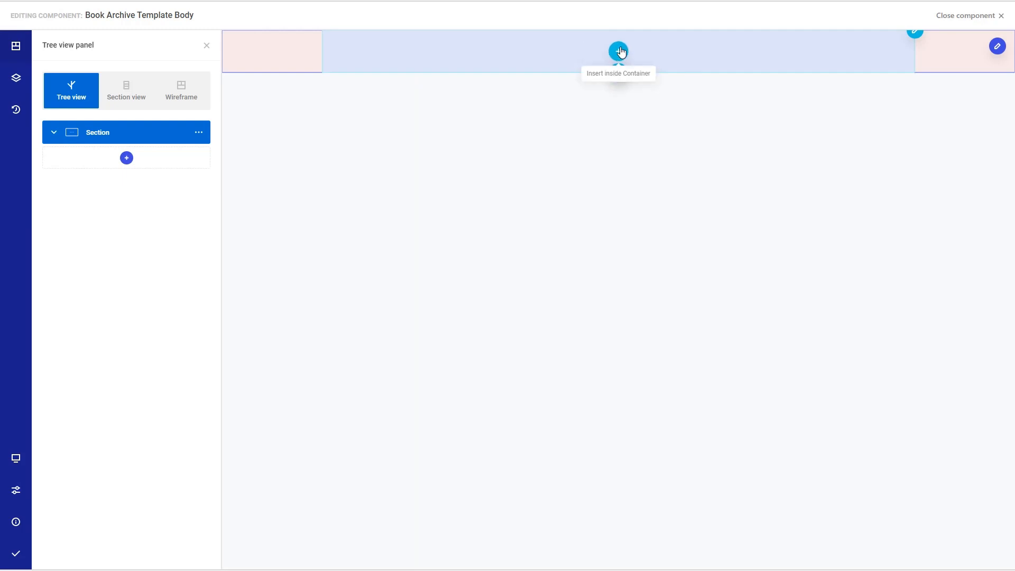
Insert a one-third and two-thirds column layout inside the container and add an Image element to the narrow column.
{"action": "left_click", "coordinate": [618, 51]}
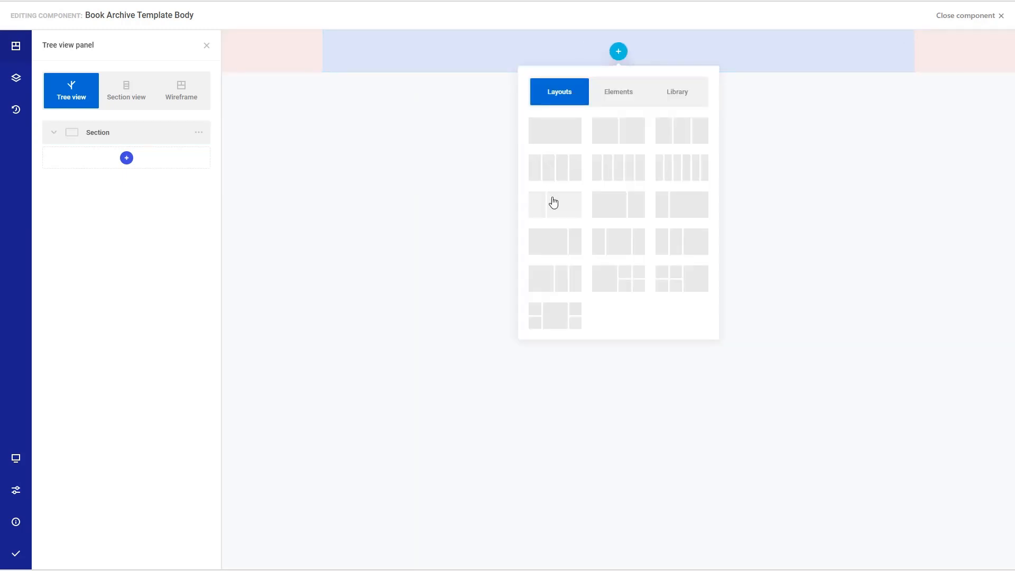
{"action": "left_click", "coordinate": [553, 202]}
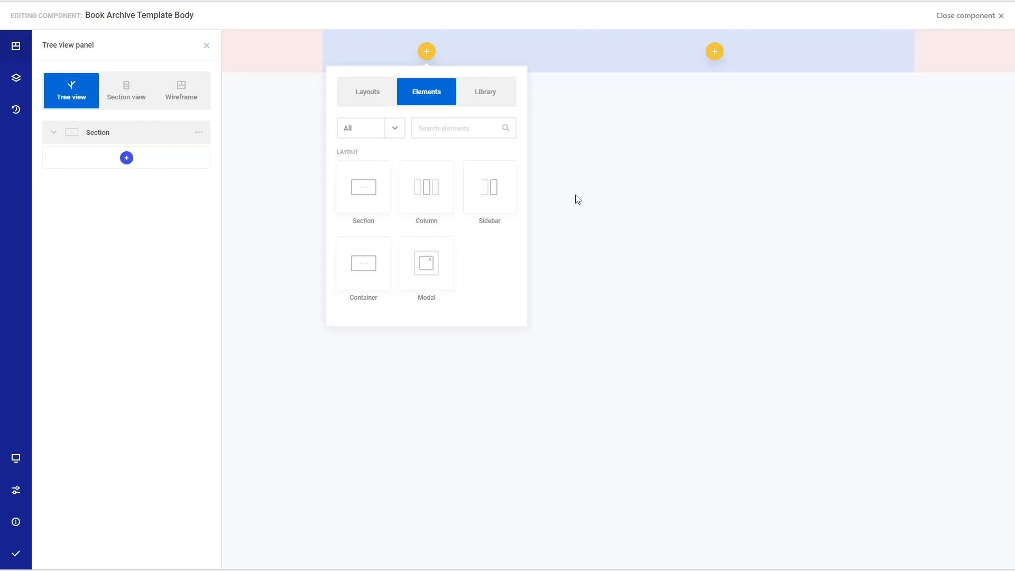
{"action": "type", "text": "image"}
{"action": "left_click", "coordinate": [487, 188]}
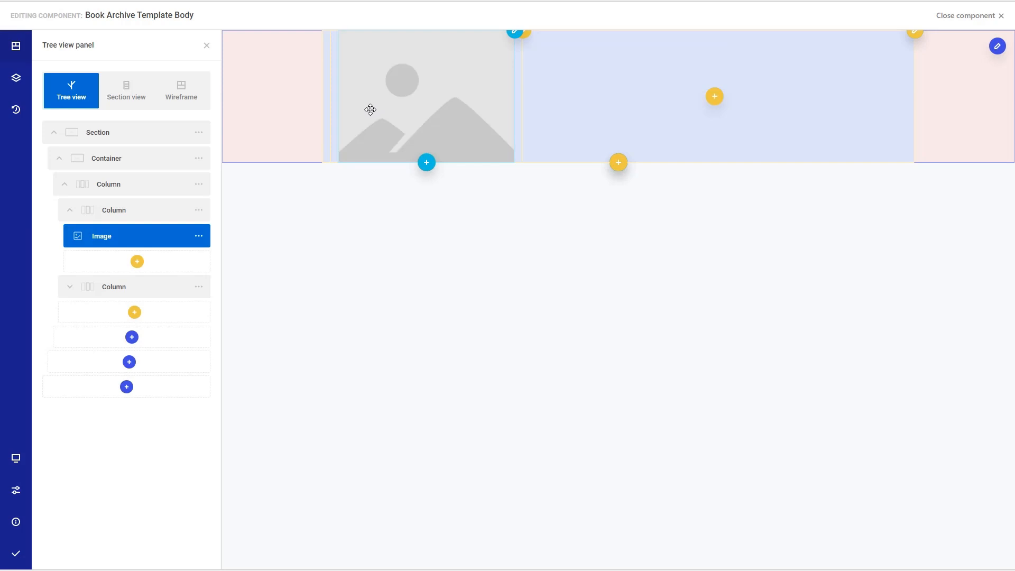
Set the image's source to the dynamic Featured image and align it to the center.
{"action": "left_click", "coordinate": [196, 236]}
{"action": "left_click", "coordinate": [241, 142]}
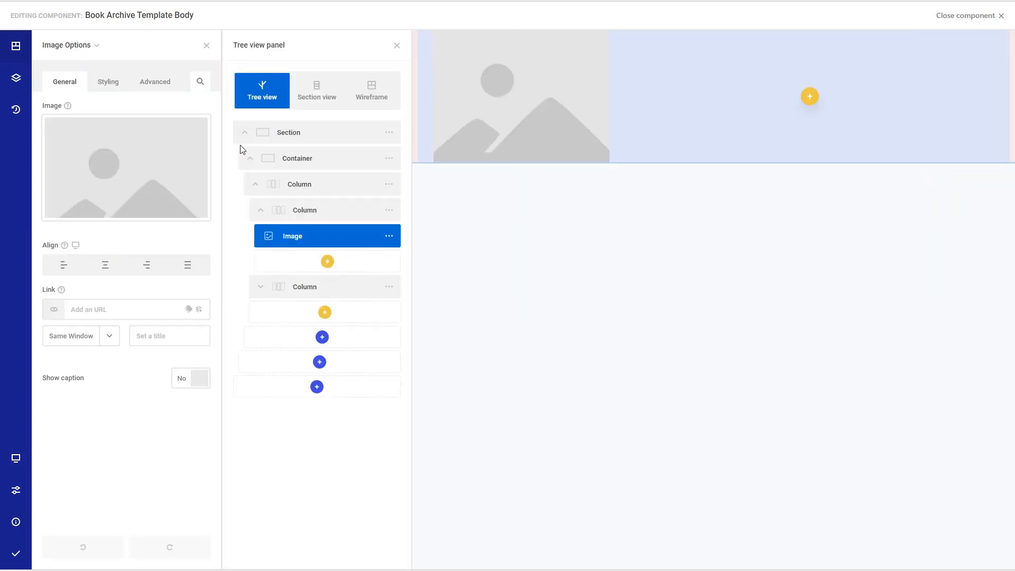
{"action": "mouse_move", "coordinate": [190, 206]}
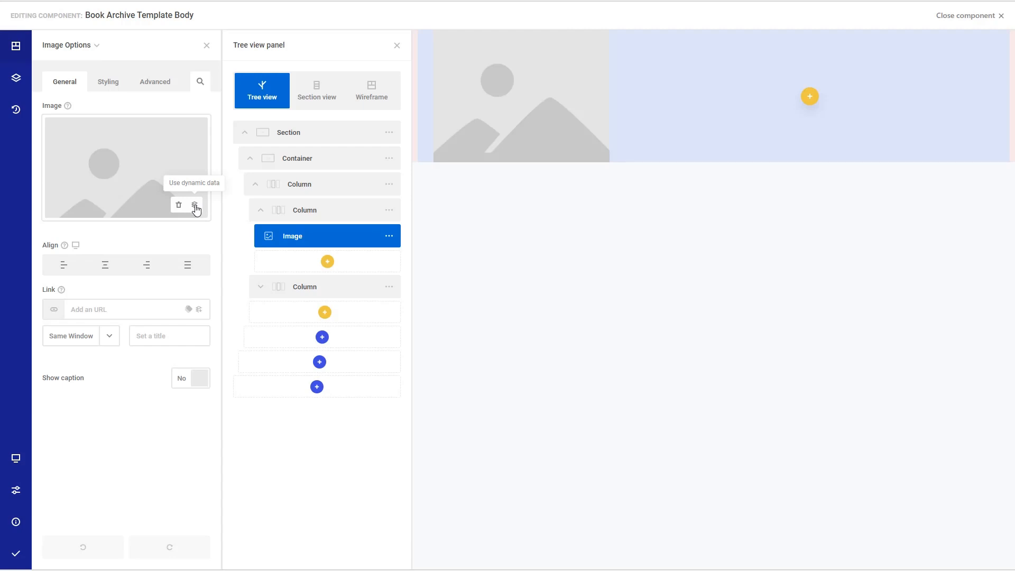
{"action": "left_click", "coordinate": [195, 206]}
{"action": "left_click", "coordinate": [175, 245]}
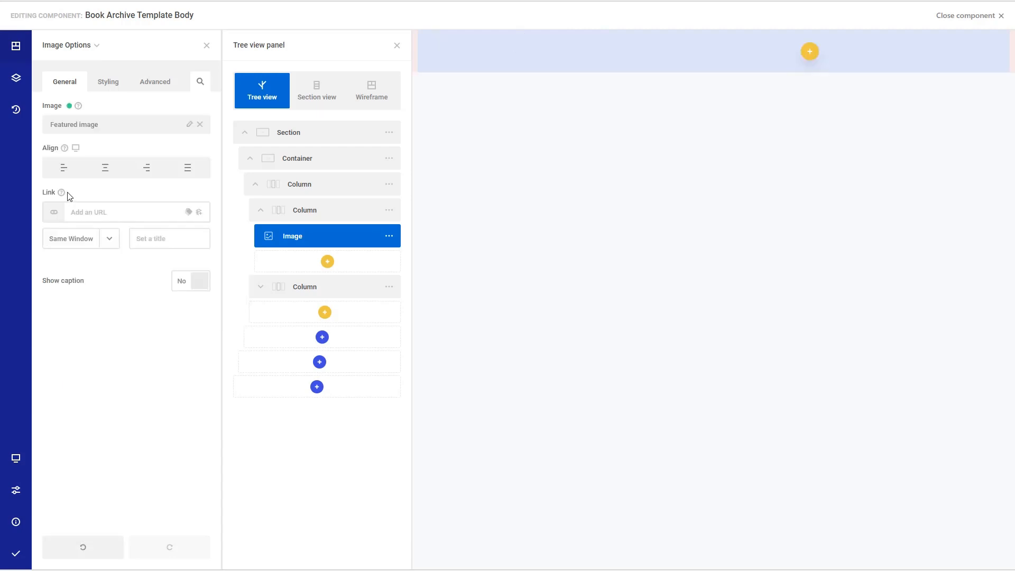
{"action": "left_click", "coordinate": [106, 171]}
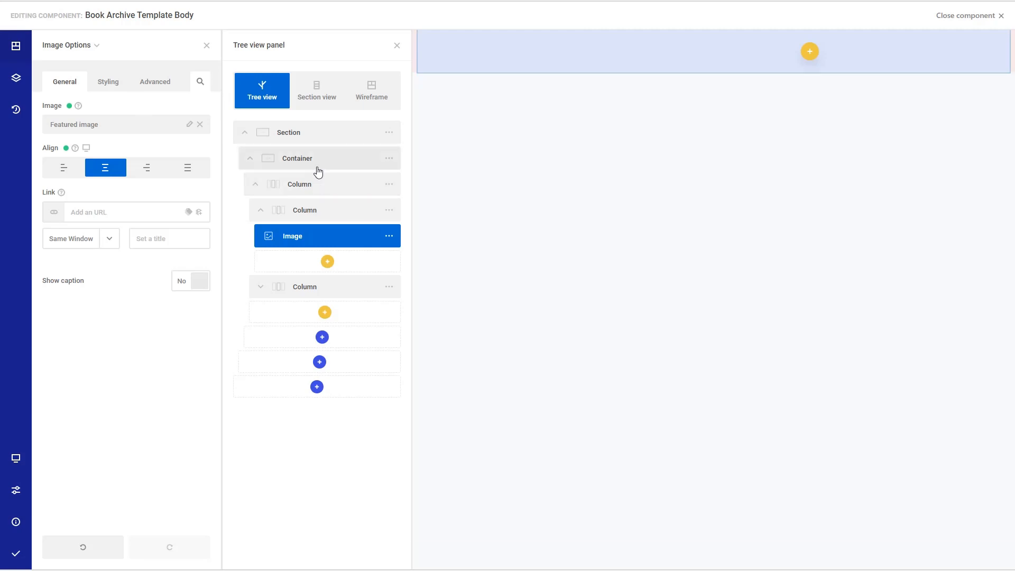
Enable the container as a repeater consumer so it repeats for each queried book.
{"action": "left_click", "coordinate": [389, 159]}
{"action": "left_click", "coordinate": [437, 49]}
{"action": "left_click", "coordinate": [157, 82]}
{"action": "left_click", "coordinate": [117, 330]}
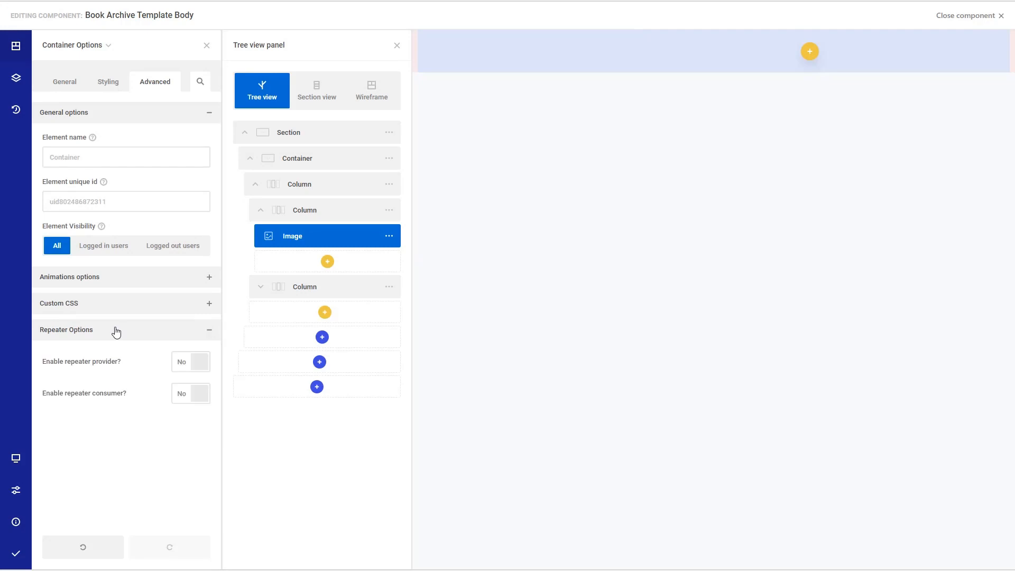
{"action": "left_click", "coordinate": [201, 395]}
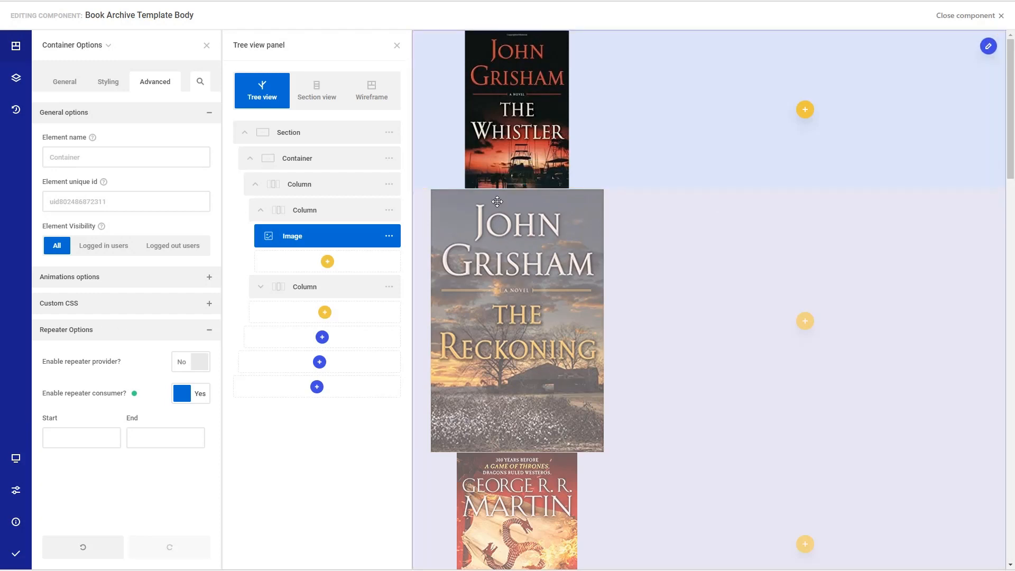
Link the featured image to the dynamic Post/Page Link.
{"action": "left_click", "coordinate": [389, 236]}
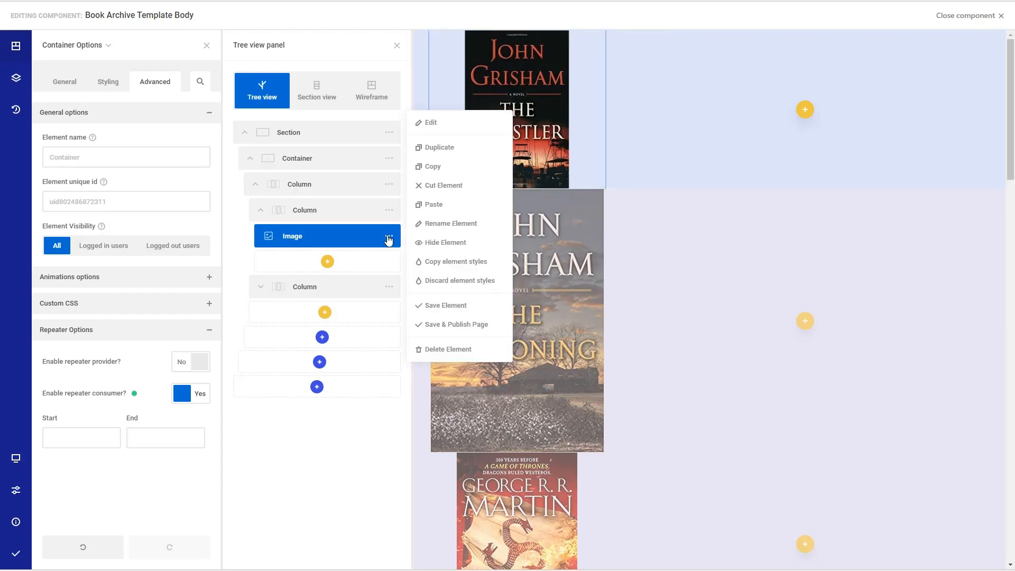
{"action": "left_click", "coordinate": [431, 123]}
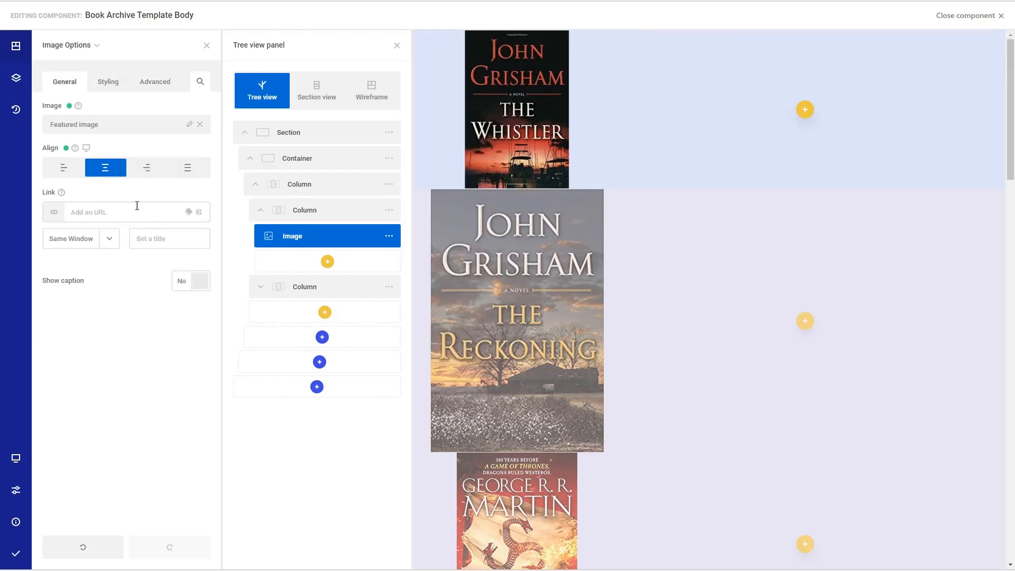
{"action": "left_click", "coordinate": [199, 213]}
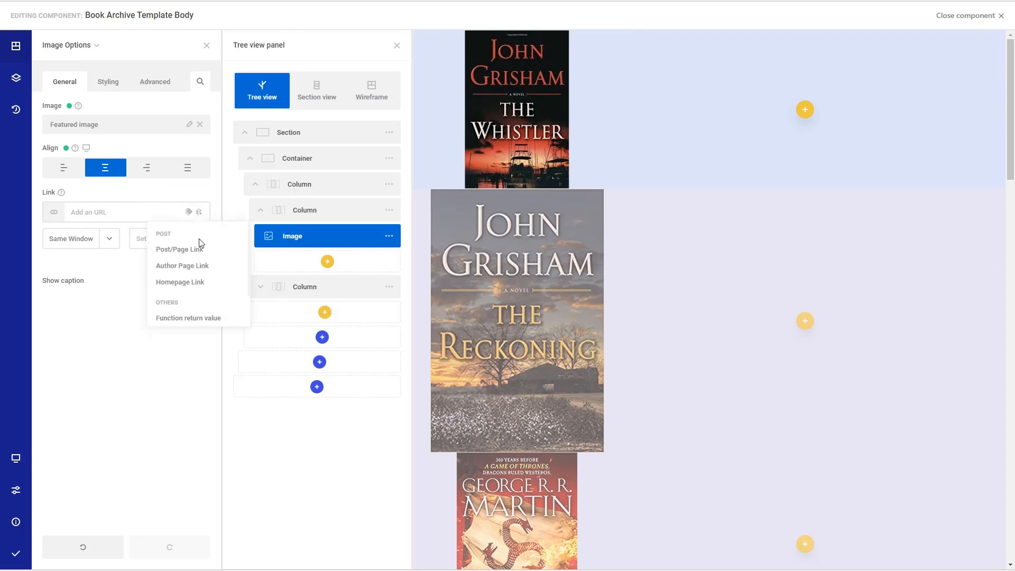
{"action": "left_click", "coordinate": [195, 254]}
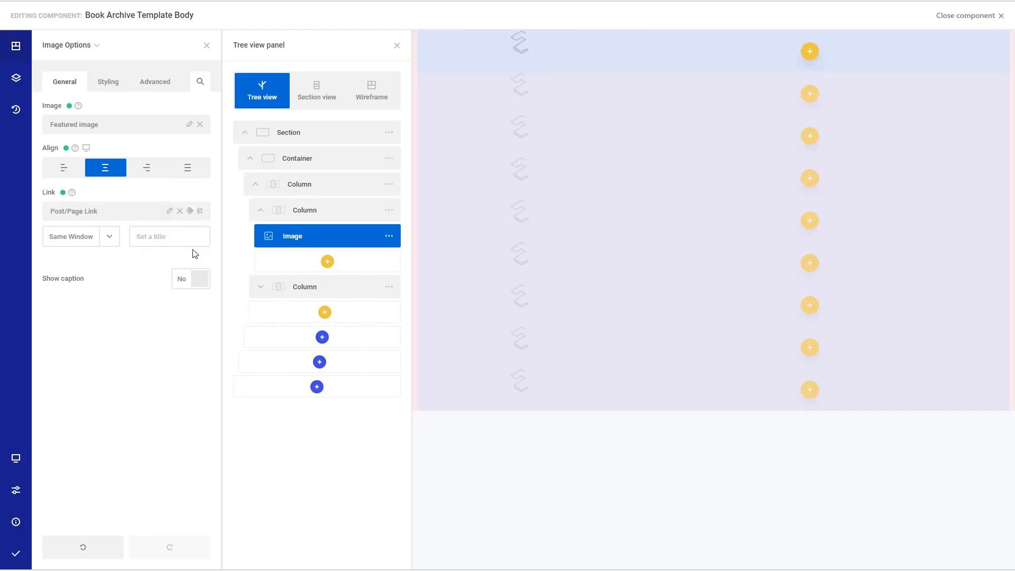
Set the width in the Image element's image styles to 150 px.
{"action": "left_click", "coordinate": [115, 85]}
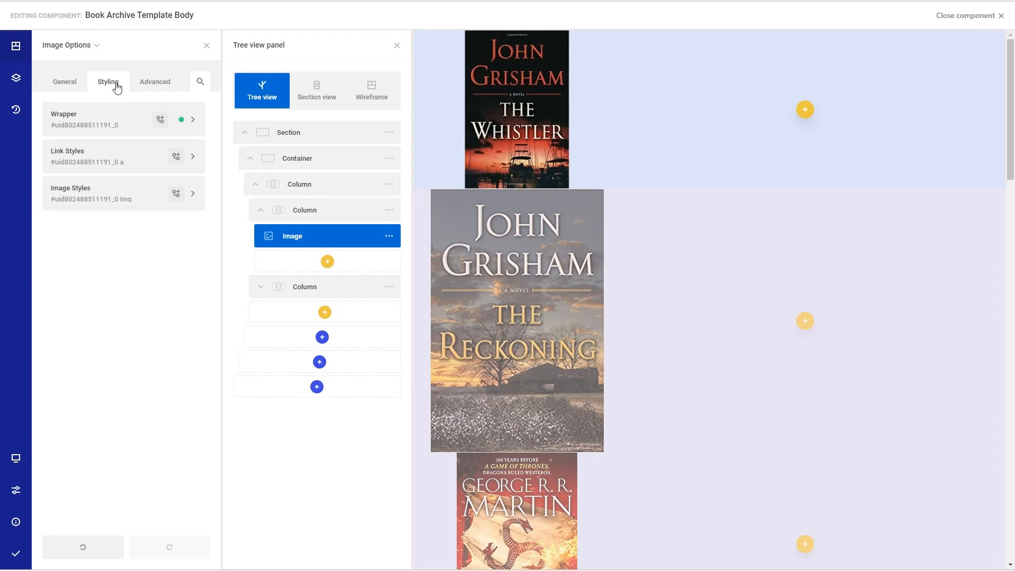
{"action": "left_click", "coordinate": [194, 197]}
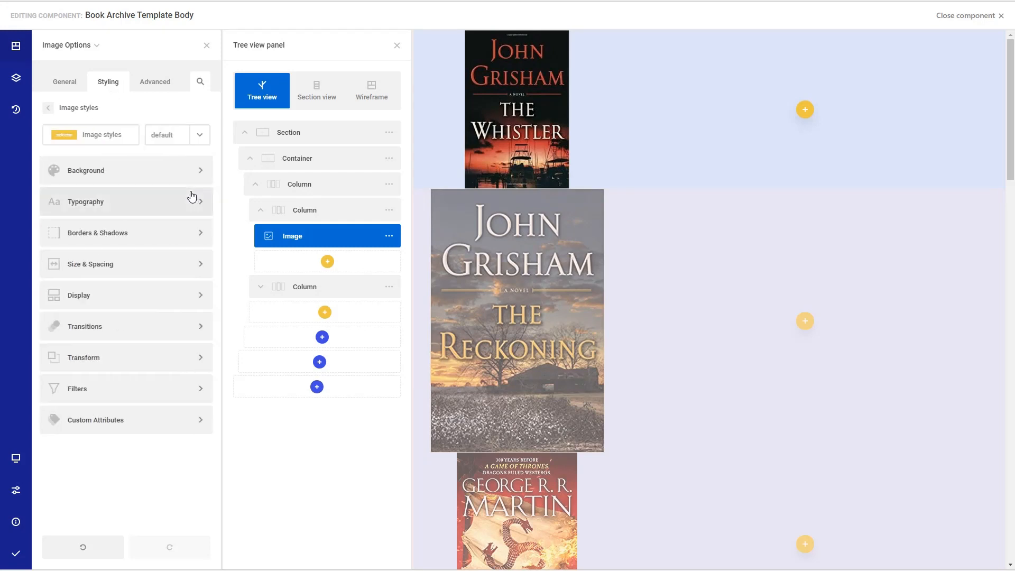
{"action": "left_click", "coordinate": [113, 263]}
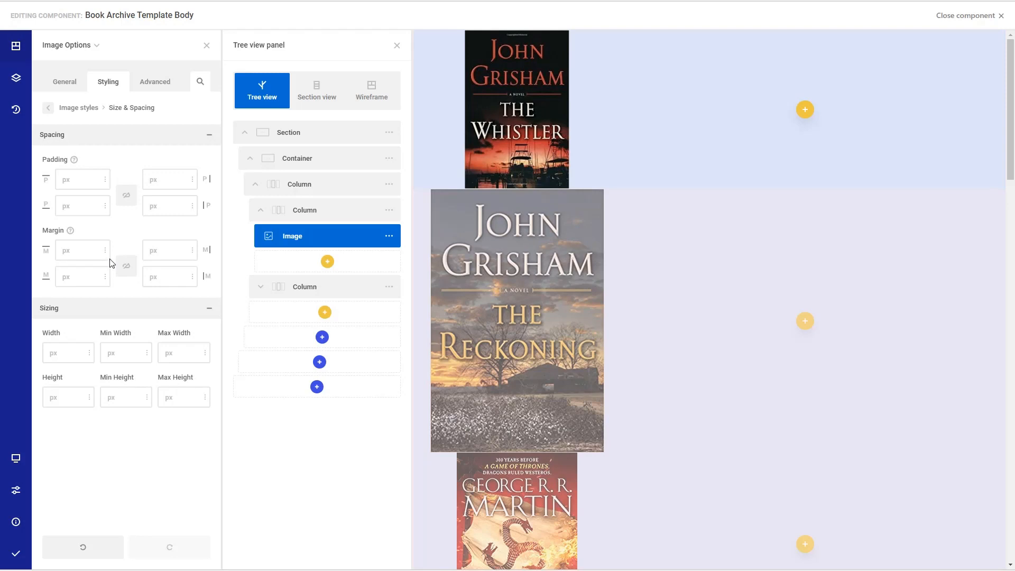
{"action": "left_click", "coordinate": [51, 352]}
{"action": "type", "text": "1"}
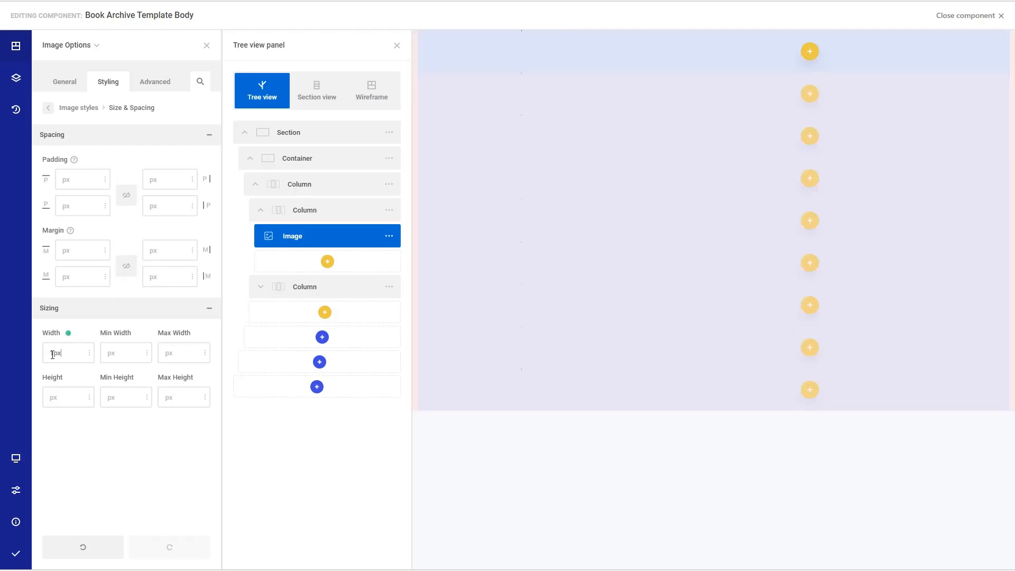
{"action": "type", "text": "50"}
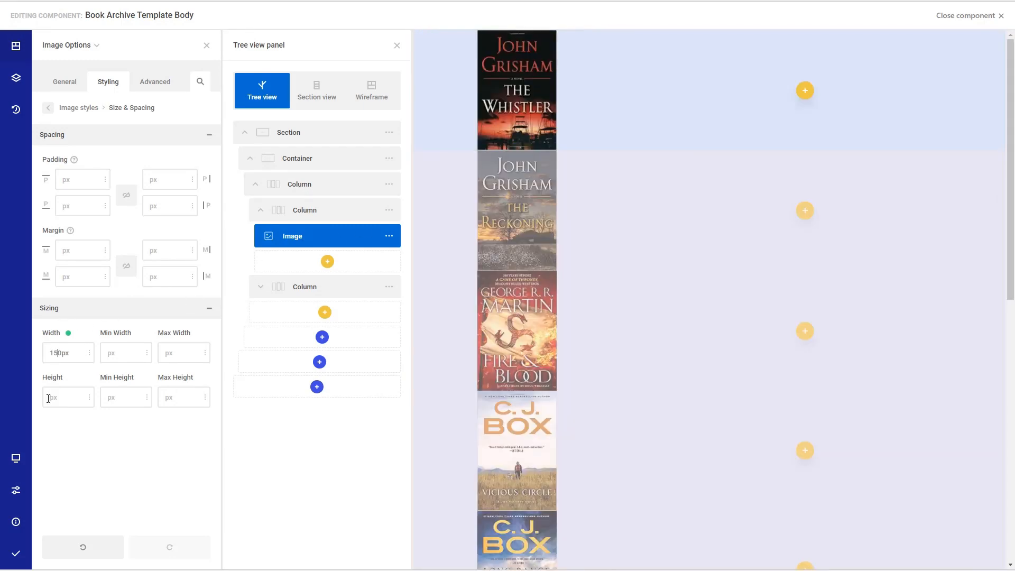
Set the image's height to 225 px in its image styles and save the component.
{"action": "type", "text": "225"}
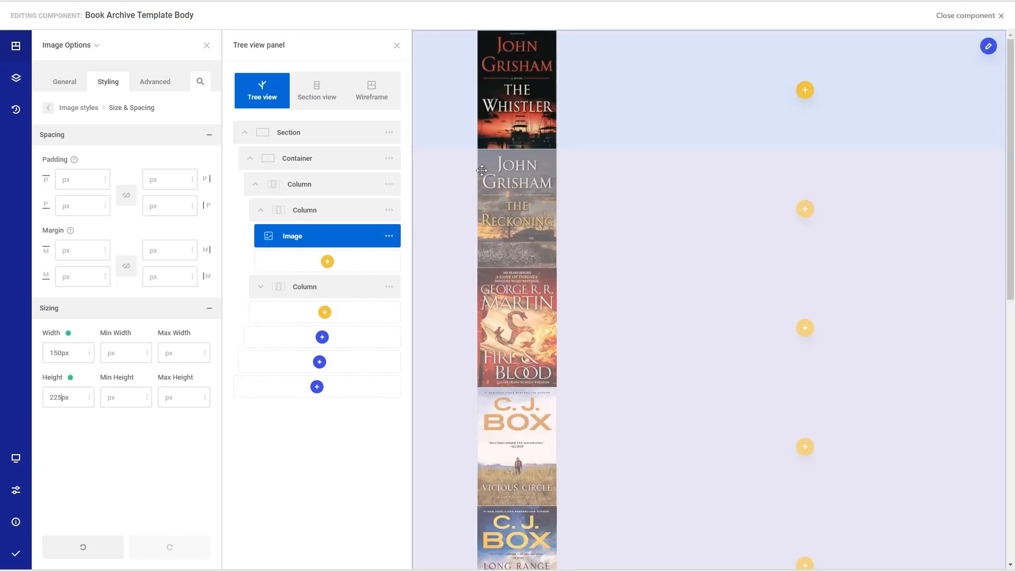
{"action": "left_click", "coordinate": [16, 554]}
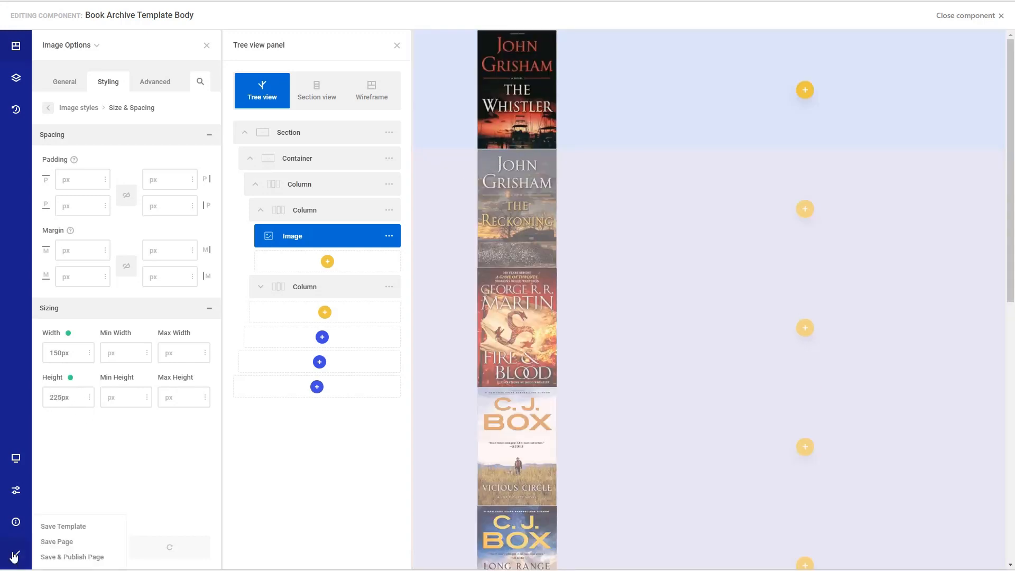
Add a Heading element to the empty second column and set its content to the dynamic Post title.
{"action": "left_click", "coordinate": [804, 91]}
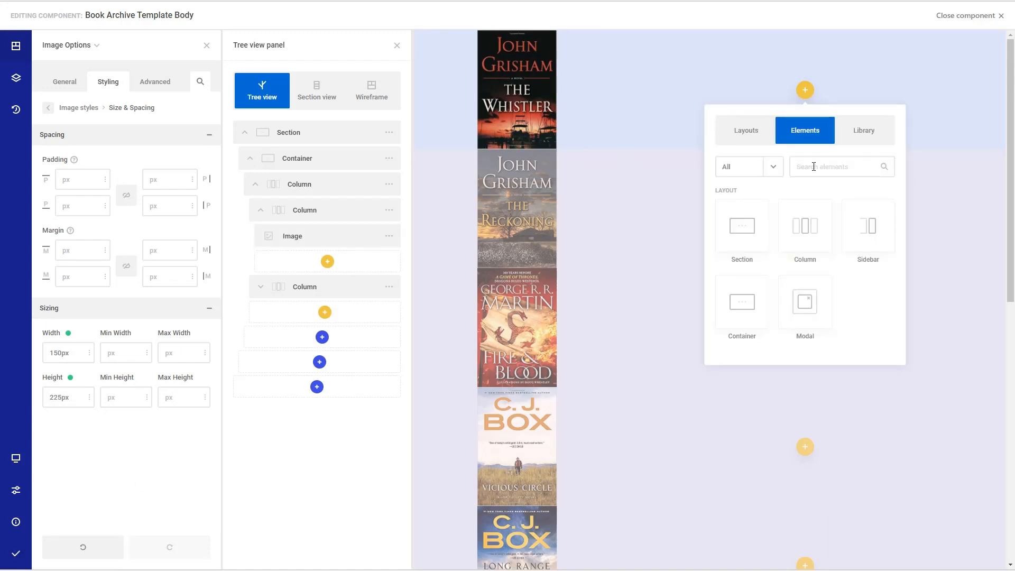
{"action": "type", "text": "he"}
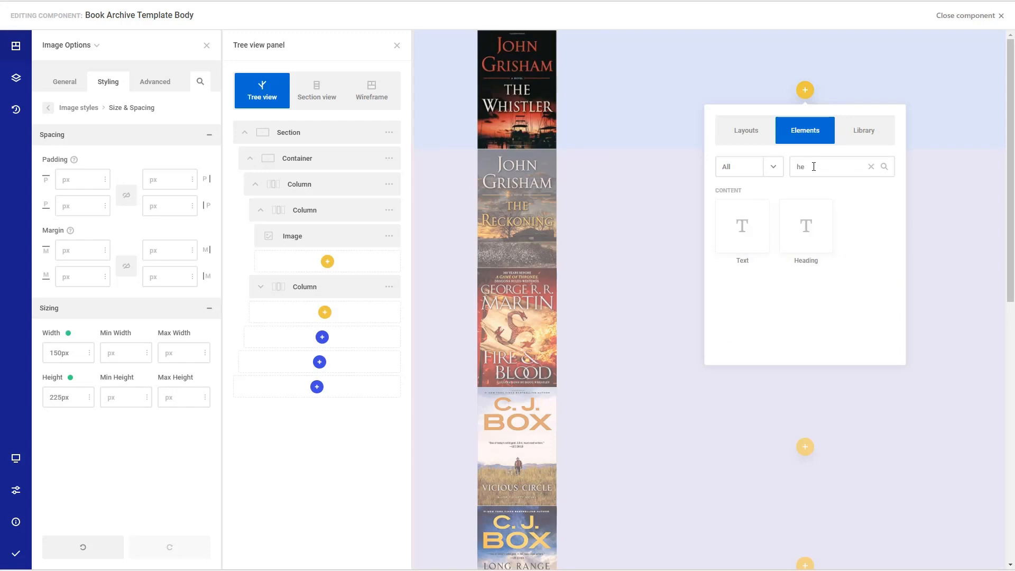
{"action": "left_click", "coordinate": [807, 241]}
{"action": "left_click", "coordinate": [261, 291]}
{"action": "left_click", "coordinate": [389, 312]}
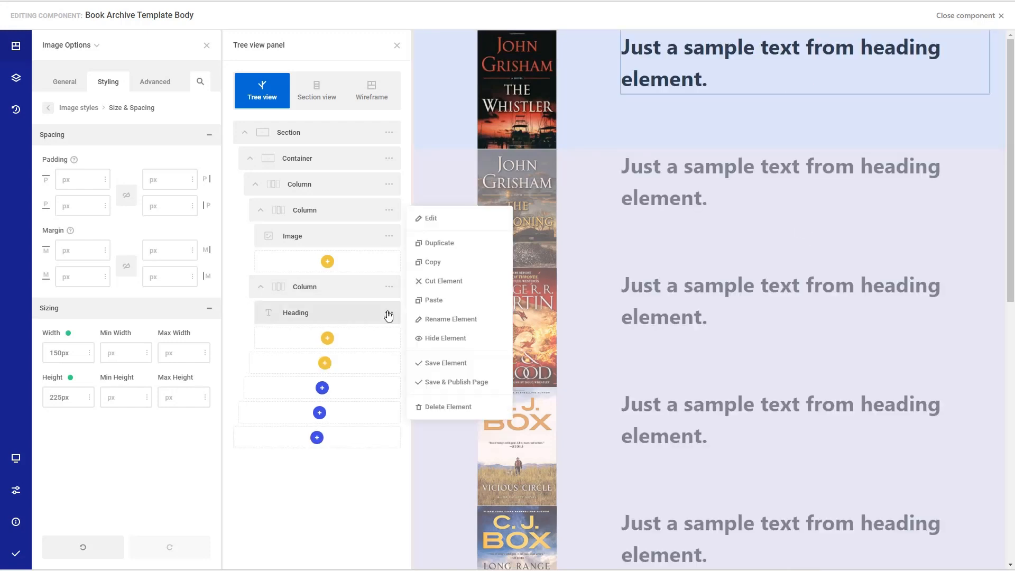
{"action": "left_click", "coordinate": [430, 217]}
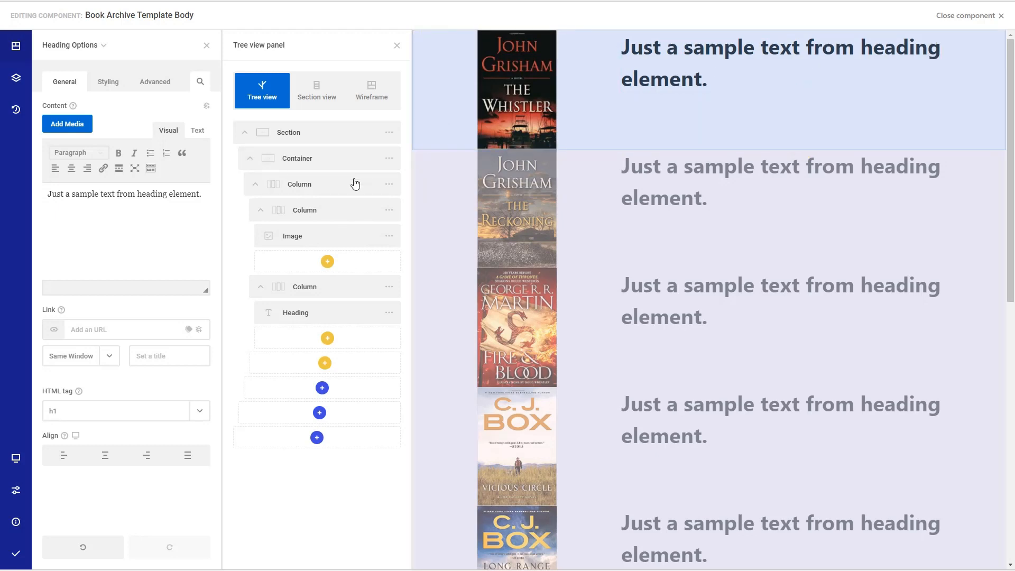
{"action": "left_click", "coordinate": [207, 110]}
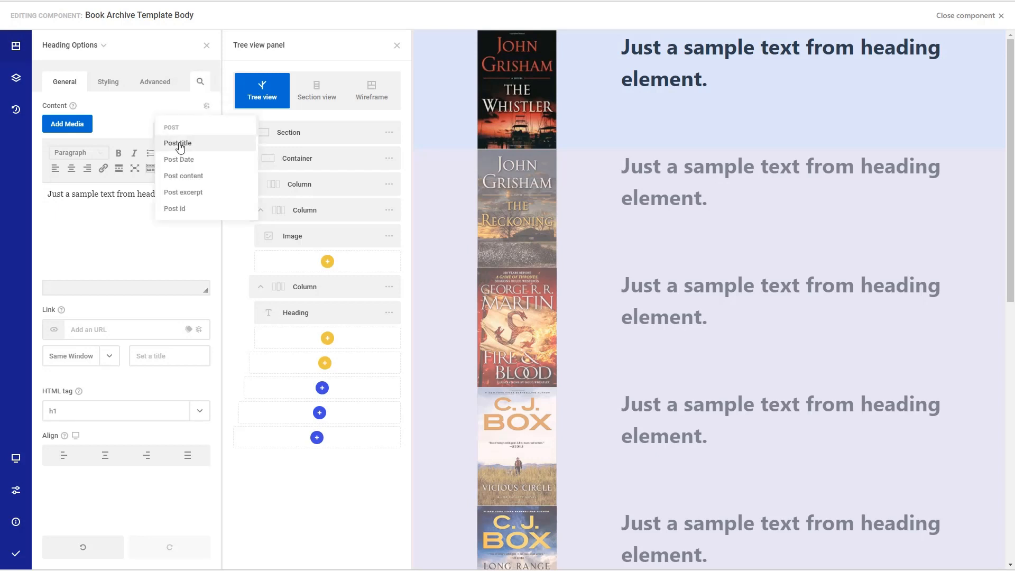
{"action": "left_click", "coordinate": [180, 144]}
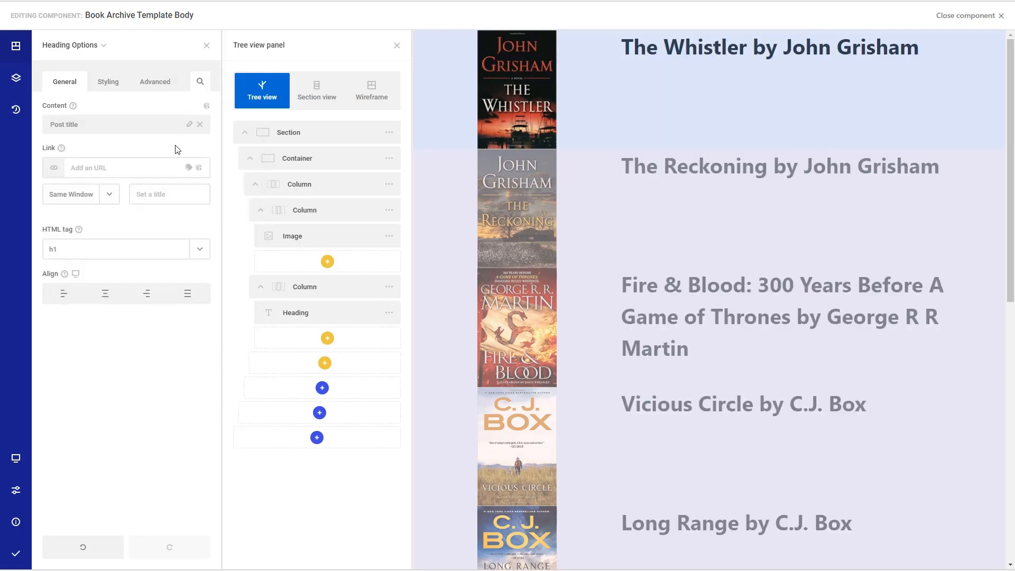
Set the heading's HTML tag to h2 with left alignment and link it to the dynamic Post/Page Link.
{"action": "left_click", "coordinate": [125, 249]}
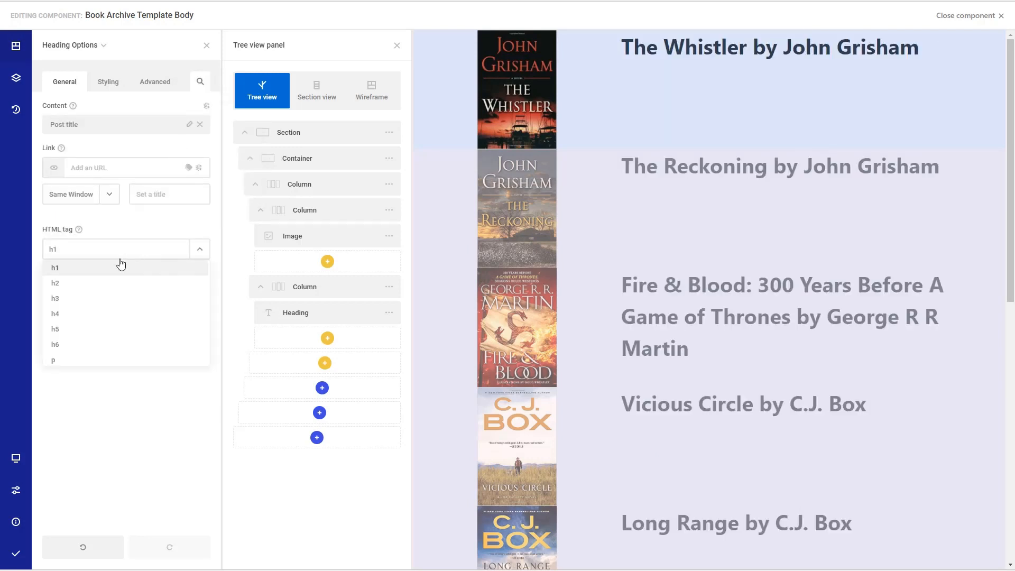
{"action": "left_click", "coordinate": [73, 286]}
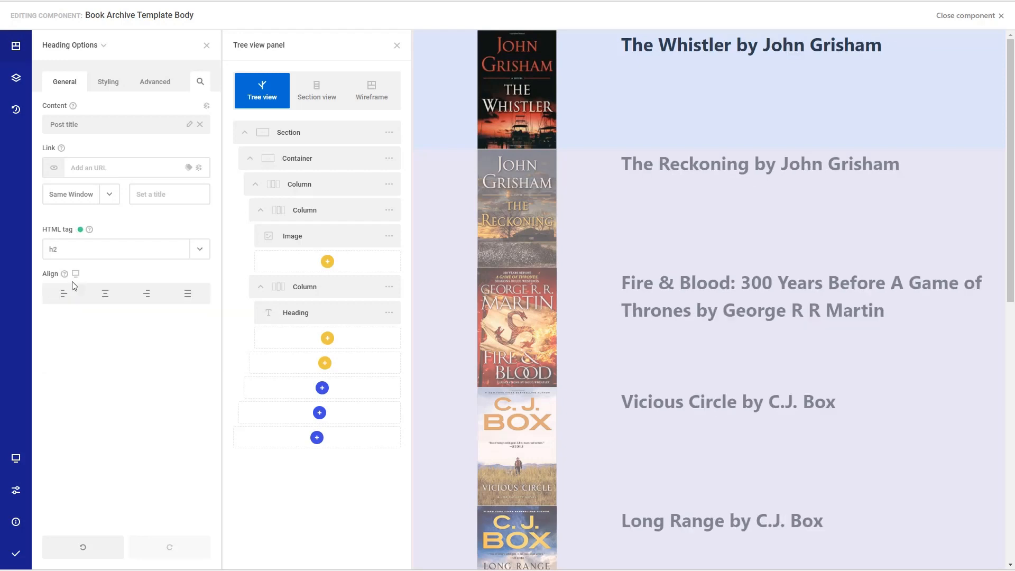
{"action": "left_click", "coordinate": [200, 169]}
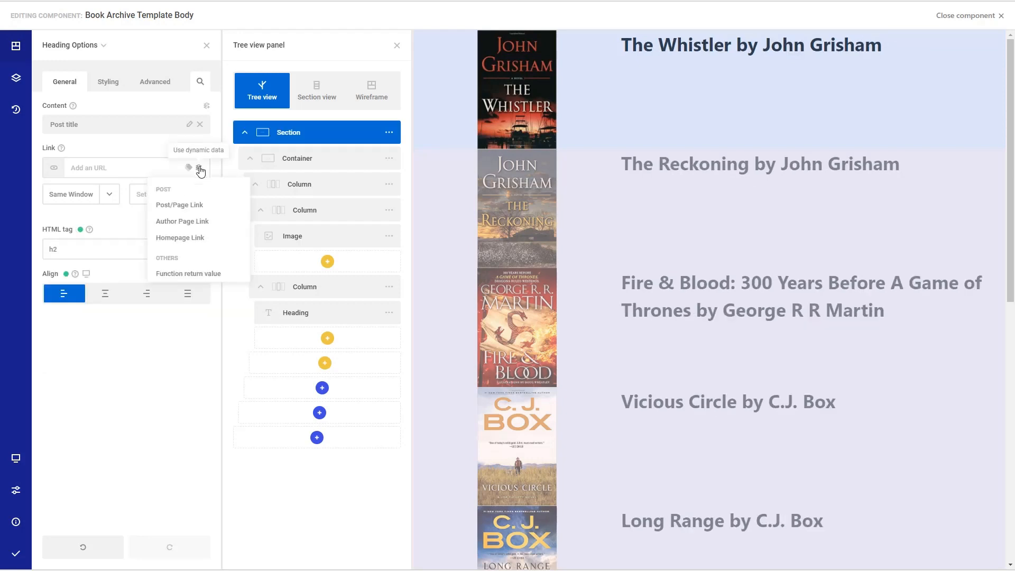
{"action": "left_click", "coordinate": [192, 210]}
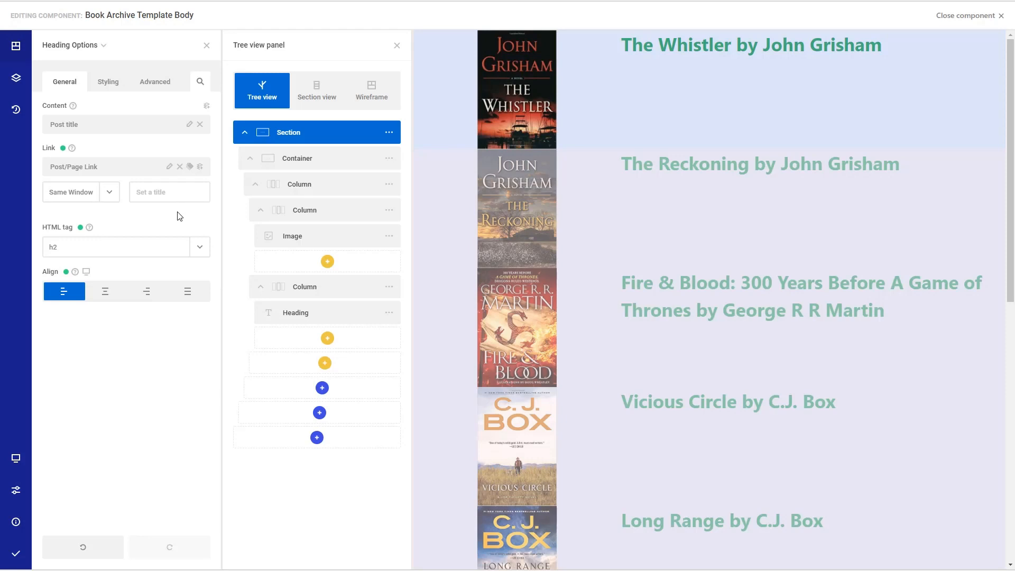
Add a Text element below the heading and replace its sample content with the dynamic Post excerpt.
{"action": "left_click", "coordinate": [327, 338]}
{"action": "type", "text": "text"}
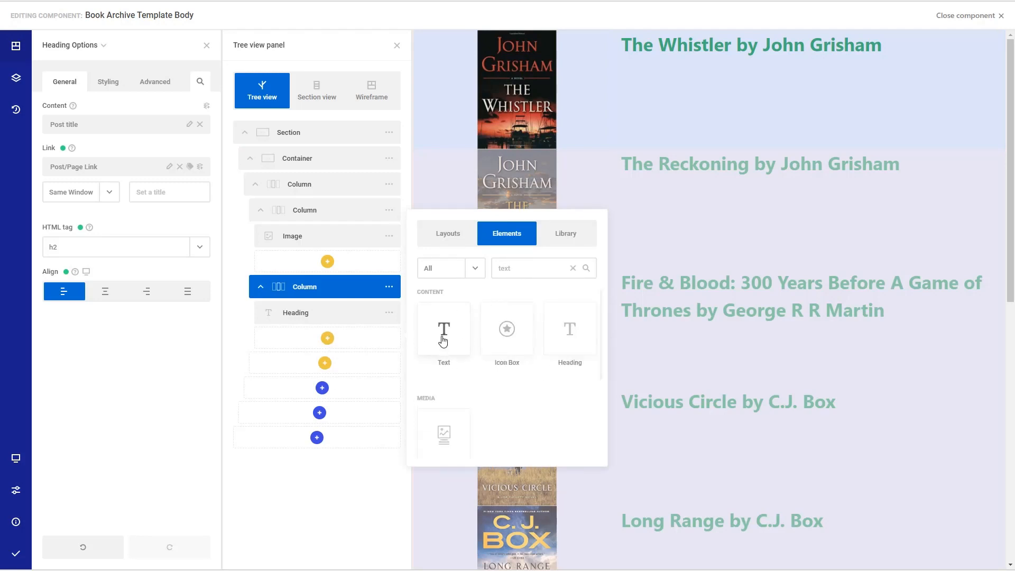
{"action": "left_click", "coordinate": [443, 341]}
{"action": "left_click", "coordinate": [389, 338]}
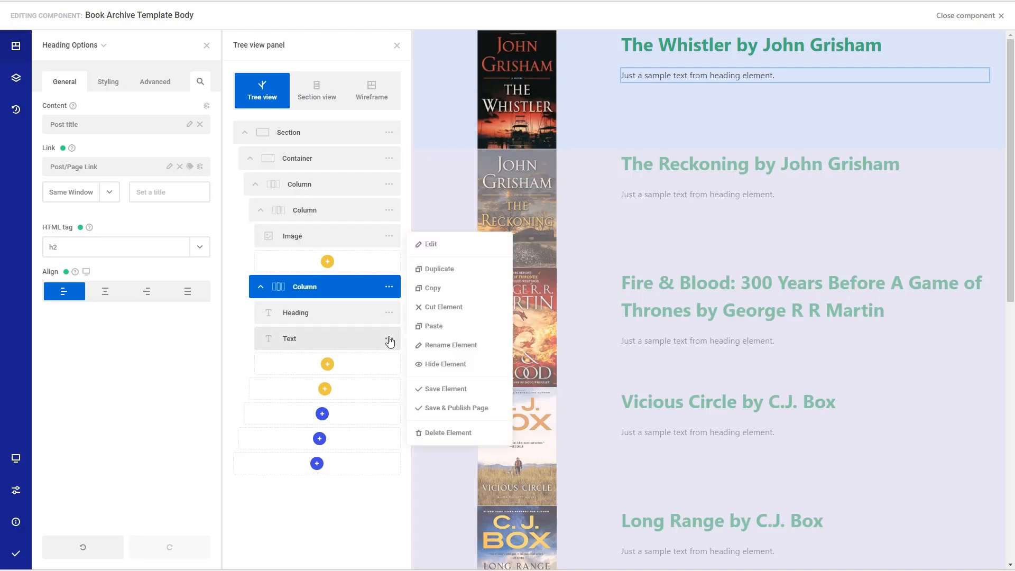
{"action": "left_click", "coordinate": [428, 244]}
{"action": "triple_click", "coordinate": [84, 223]}
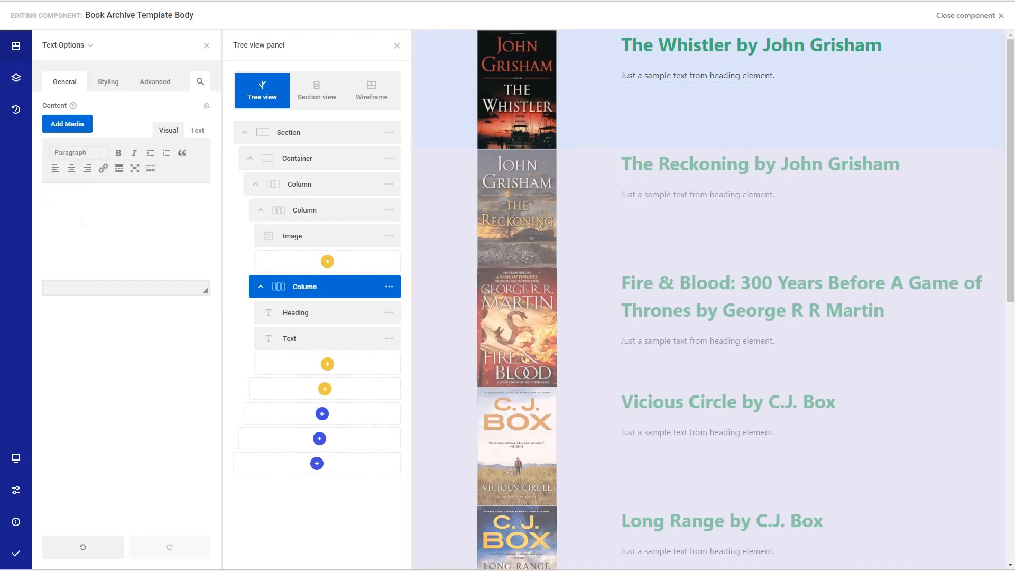
{"action": "left_click", "coordinate": [207, 105]}
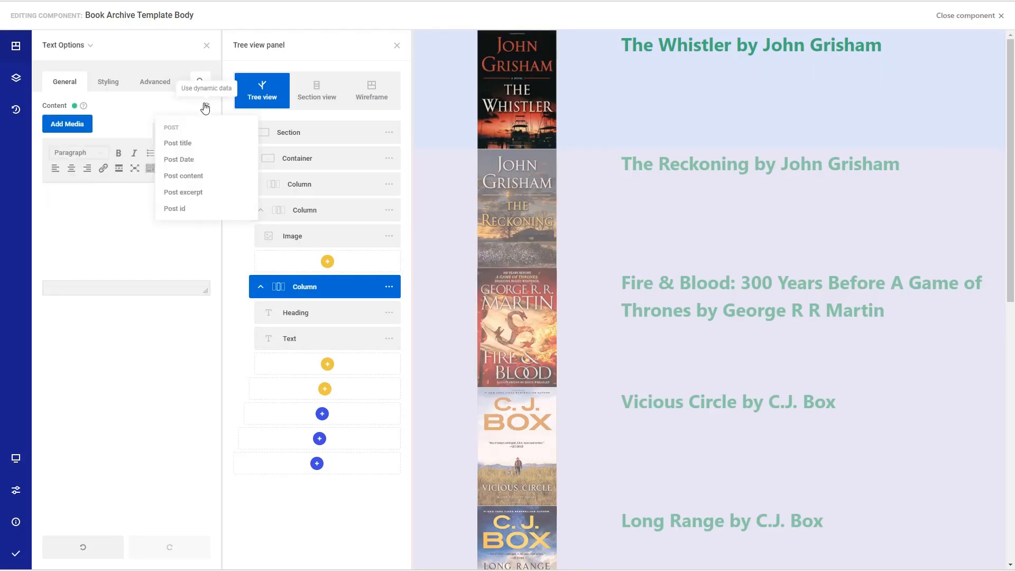
{"action": "left_click", "coordinate": [181, 194]}
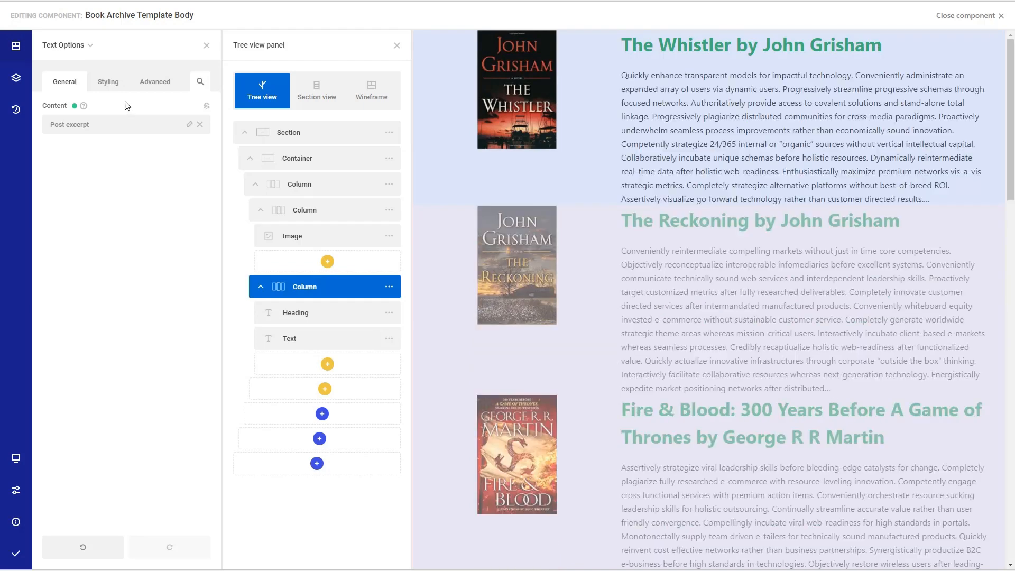
Add a Button element below the excerpt text with the button text "Read more ...".
{"action": "left_click", "coordinate": [327, 364]}
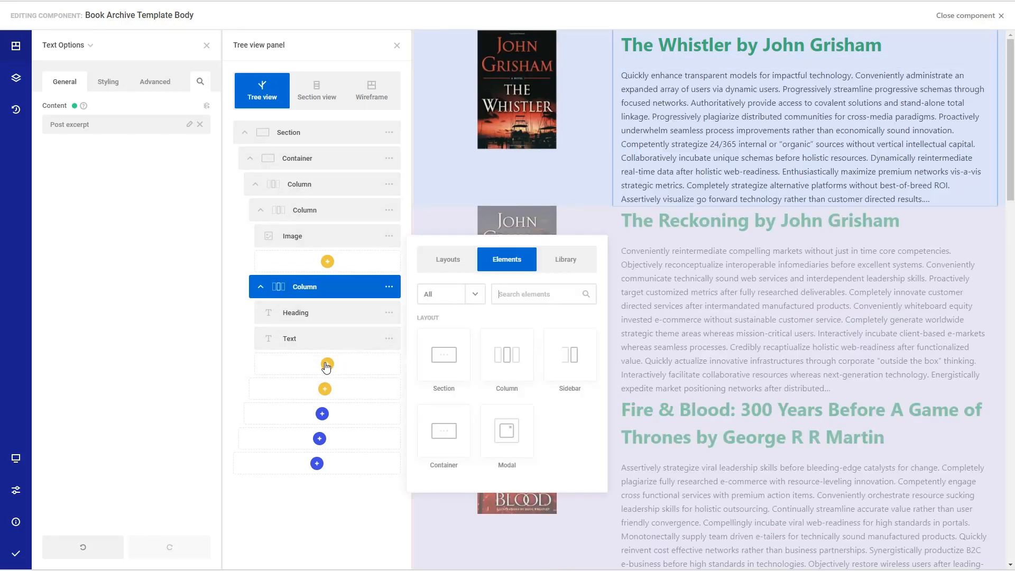
{"action": "type", "text": "butt"}
{"action": "left_click", "coordinate": [445, 361]}
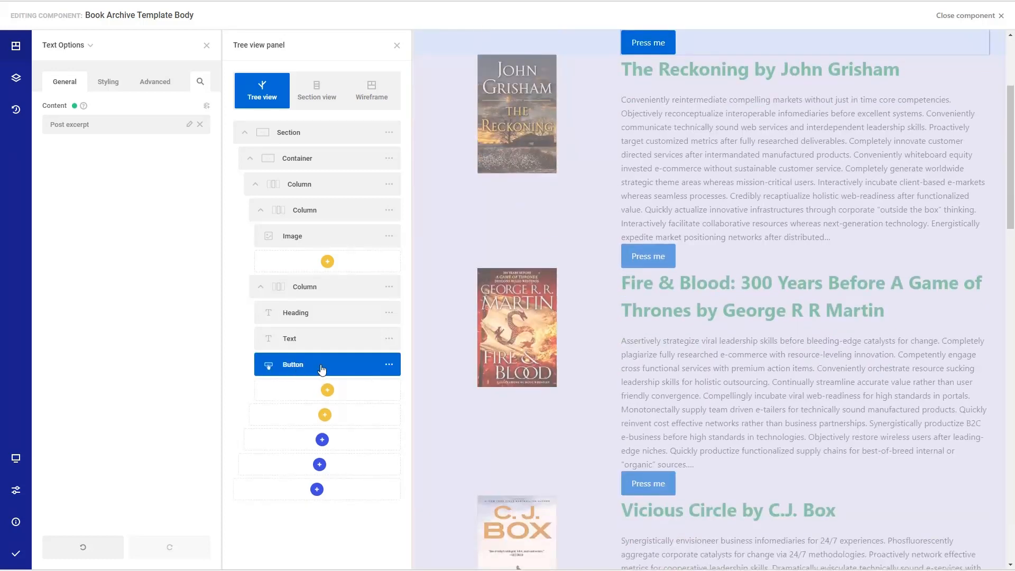
{"action": "left_click", "coordinate": [389, 364]}
{"action": "left_click", "coordinate": [430, 275]}
{"action": "triple_click", "coordinate": [65, 125]}
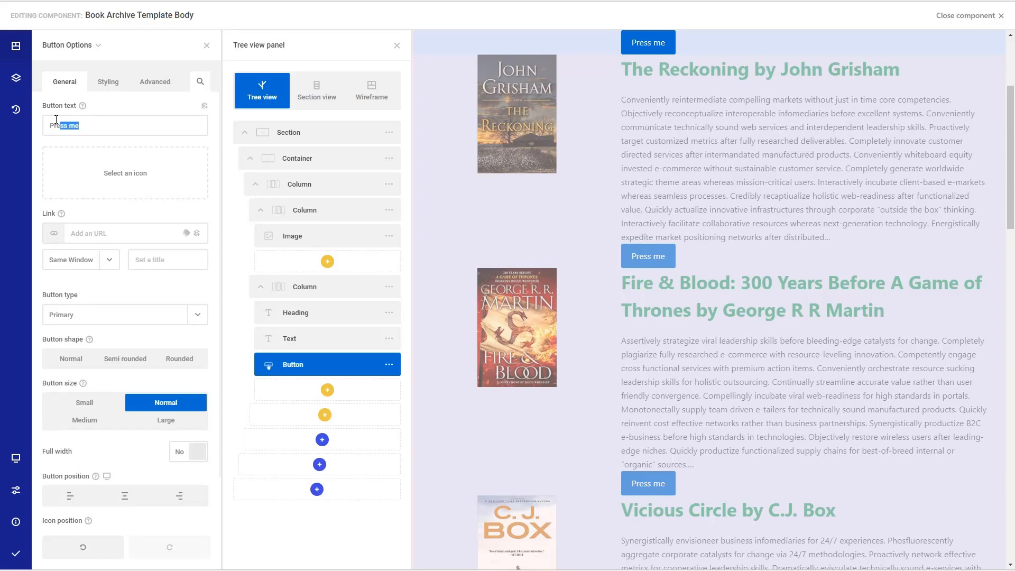
{"action": "type", "text": "Read more ..."}
Link the button to the dynamic Post/Page Link and make it small and centered.
{"action": "left_click", "coordinate": [197, 234]}
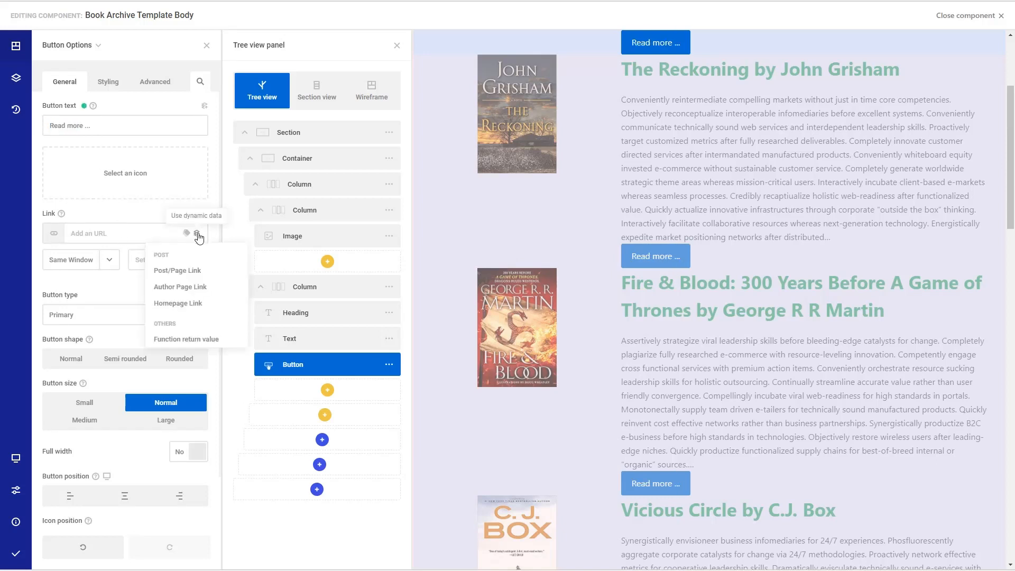
{"action": "left_click", "coordinate": [191, 271]}
{"action": "scroll", "coordinate": [158, 296], "scroll_direction": "down", "scroll_amount": 1}
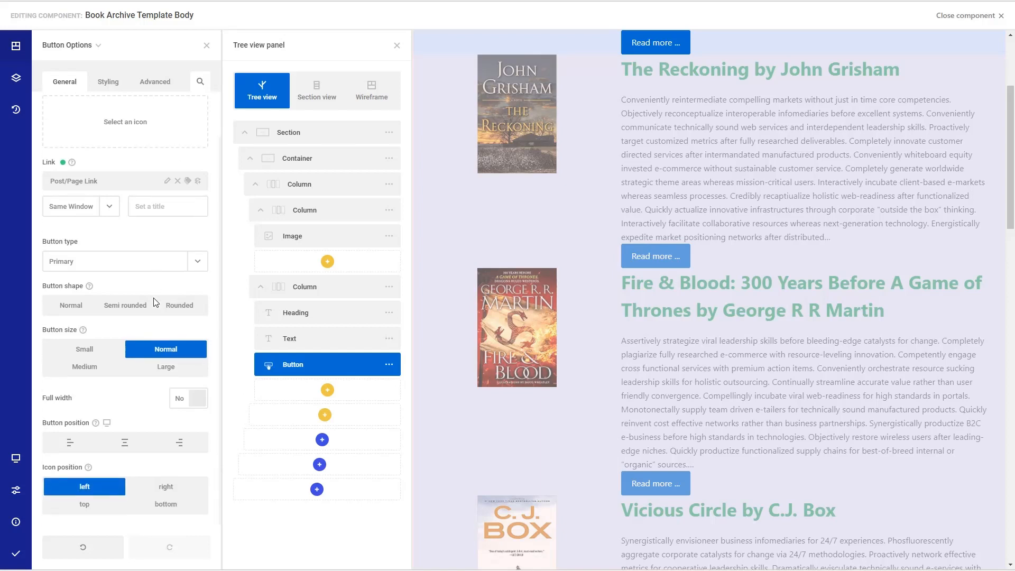
{"action": "left_click", "coordinate": [96, 349]}
{"action": "left_click", "coordinate": [125, 443]}
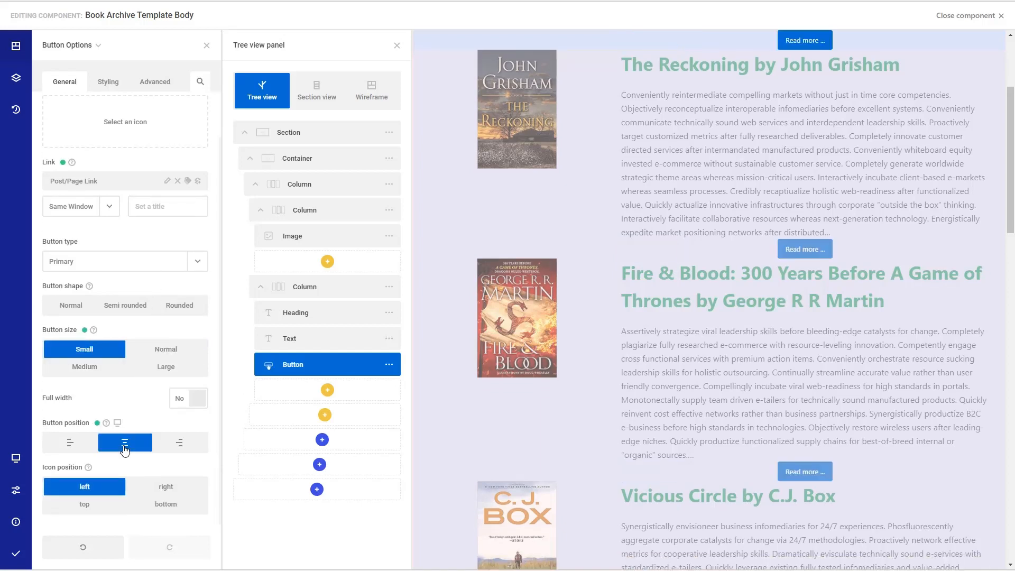
Add some bottom spacing to the book entry's column and between the excerpt text and the button.
{"action": "scroll", "coordinate": [543, 329], "scroll_direction": "up", "scroll_amount": 3}
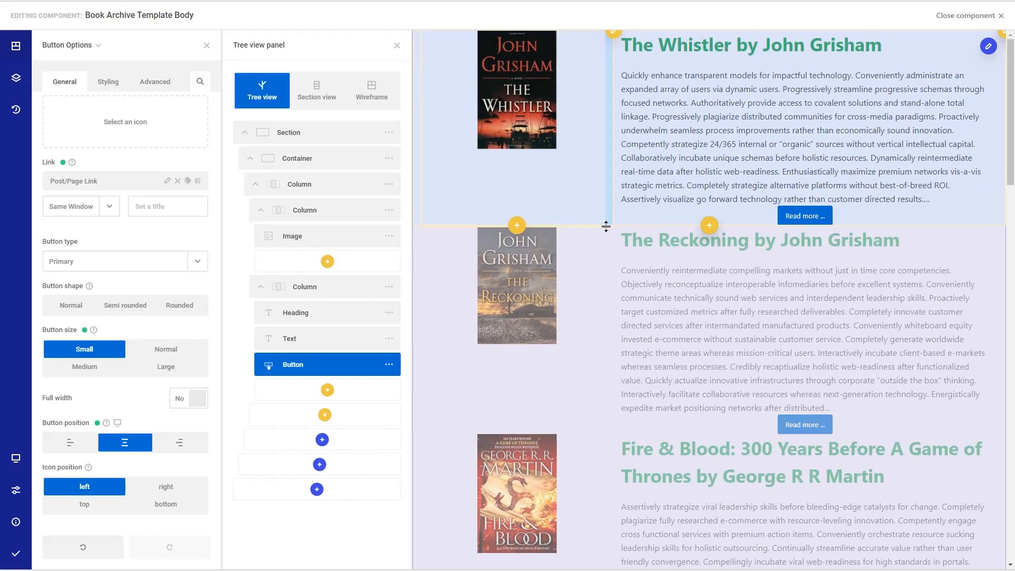
{"action": "left_click_drag", "start_coordinate": [614, 226], "coordinate": [615, 237]}
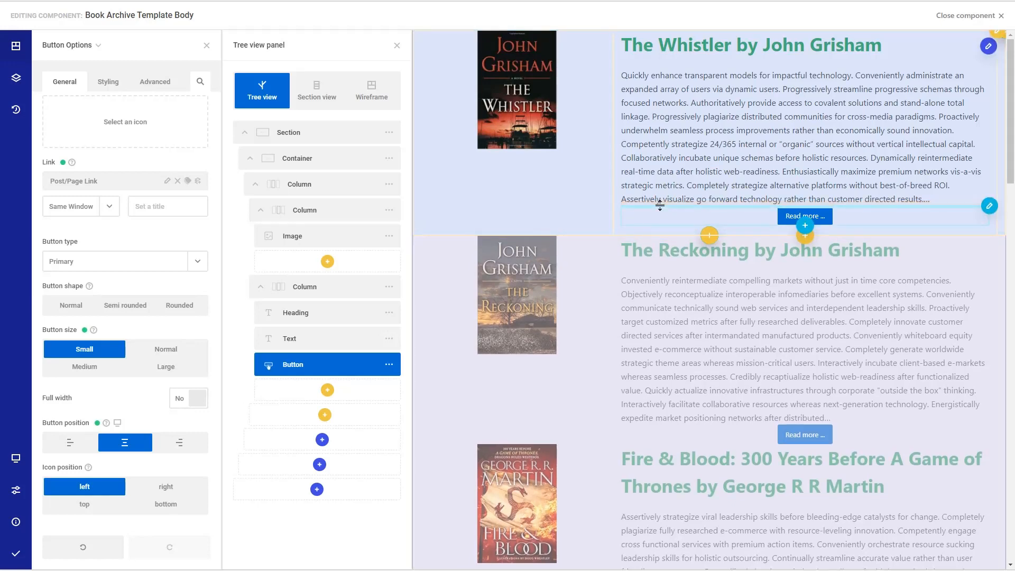
{"action": "left_click", "coordinate": [877, 210]}
{"action": "left_click_drag", "start_coordinate": [877, 210], "coordinate": [877, 221]}
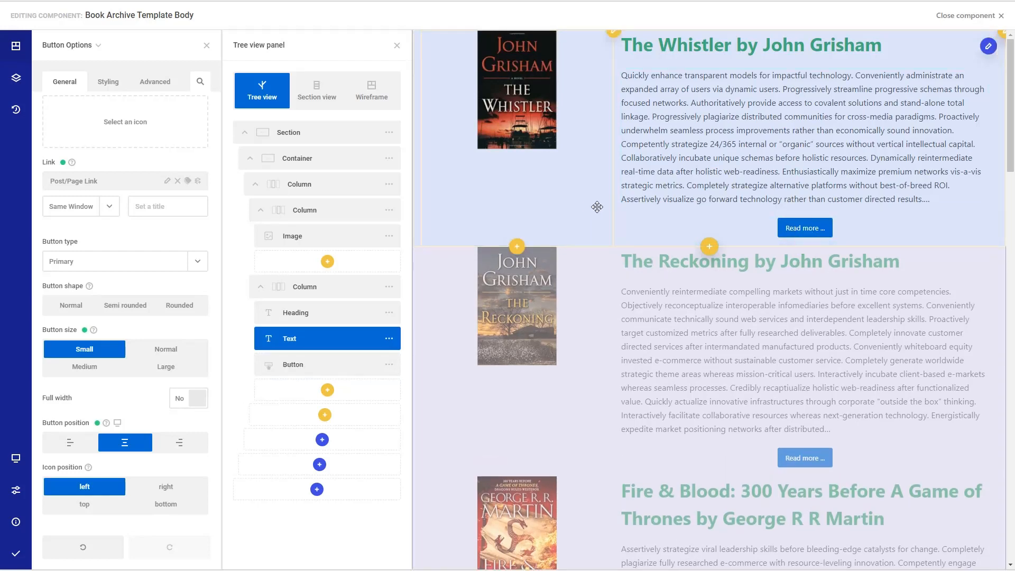
Set the bottom margin of the Container's wrapper to 15 px to separate the repeated books.
{"action": "left_click", "coordinate": [389, 158]}
{"action": "left_click", "coordinate": [417, 41]}
{"action": "left_click", "coordinate": [109, 82]}
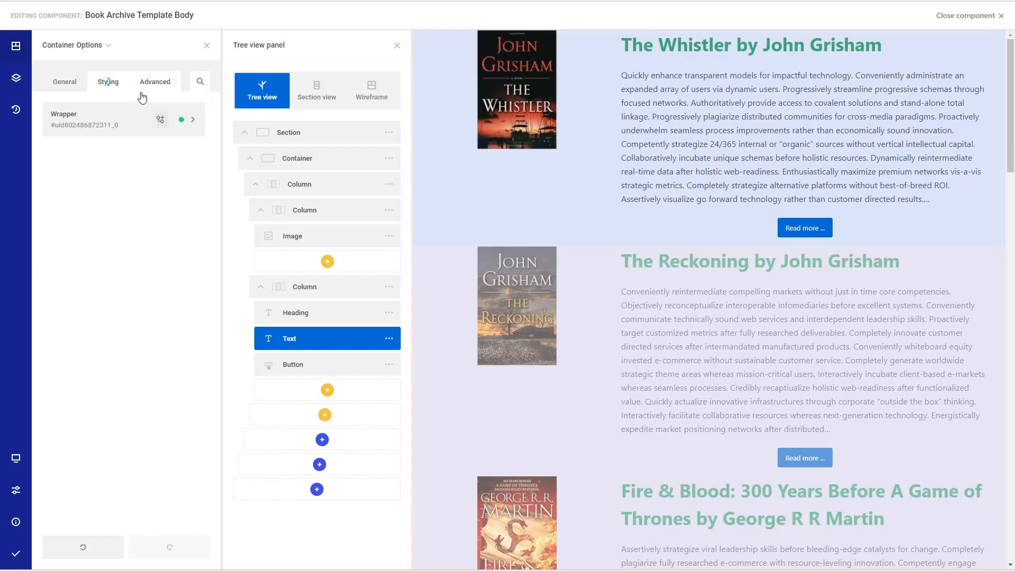
{"action": "left_click", "coordinate": [193, 121]}
{"action": "left_click", "coordinate": [141, 271]}
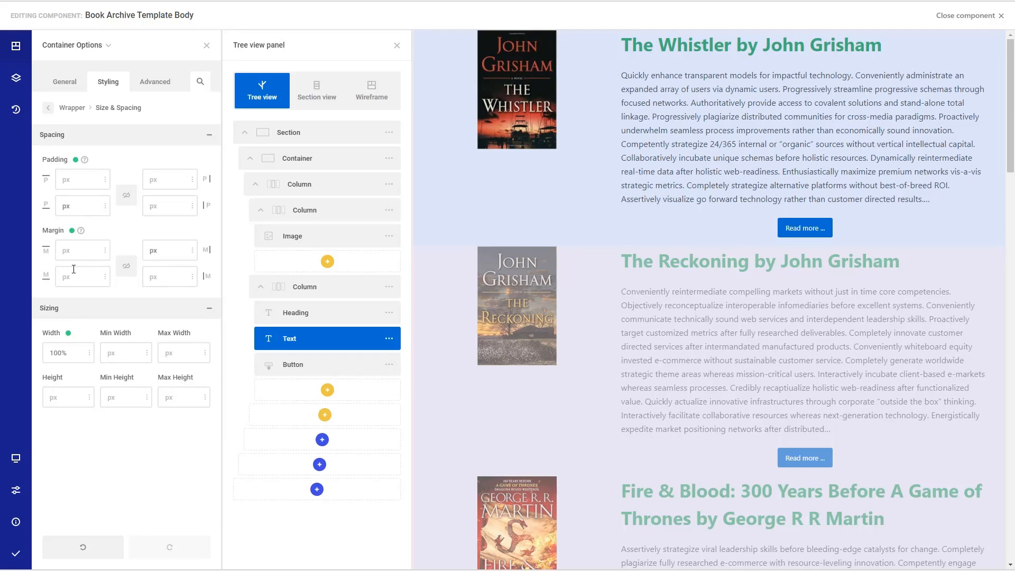
{"action": "type", "text": "15"}
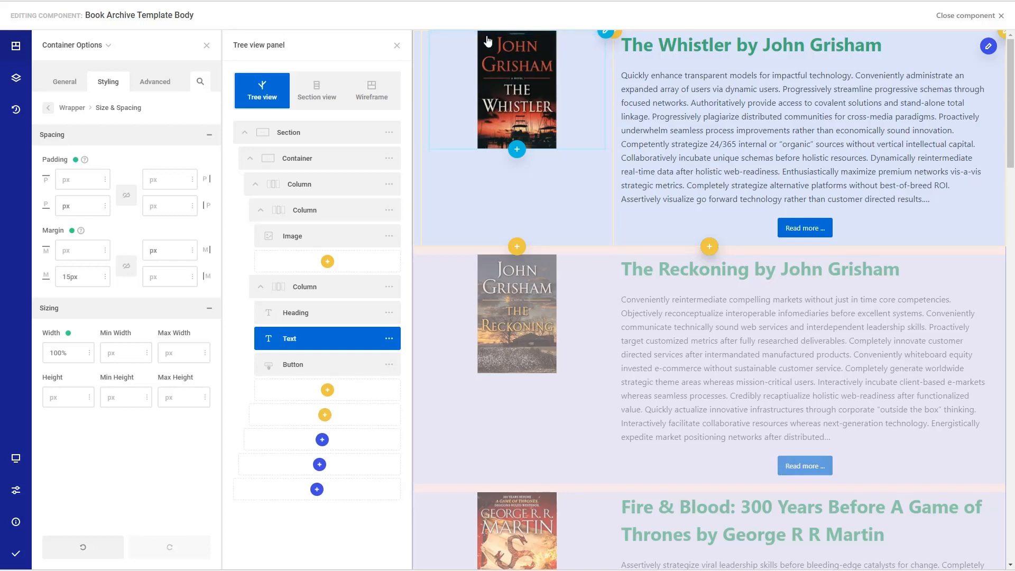
Set the top padding of the Image element's wrapper to 15 px.
{"action": "left_click", "coordinate": [388, 236]}
{"action": "left_click", "coordinate": [430, 122]}
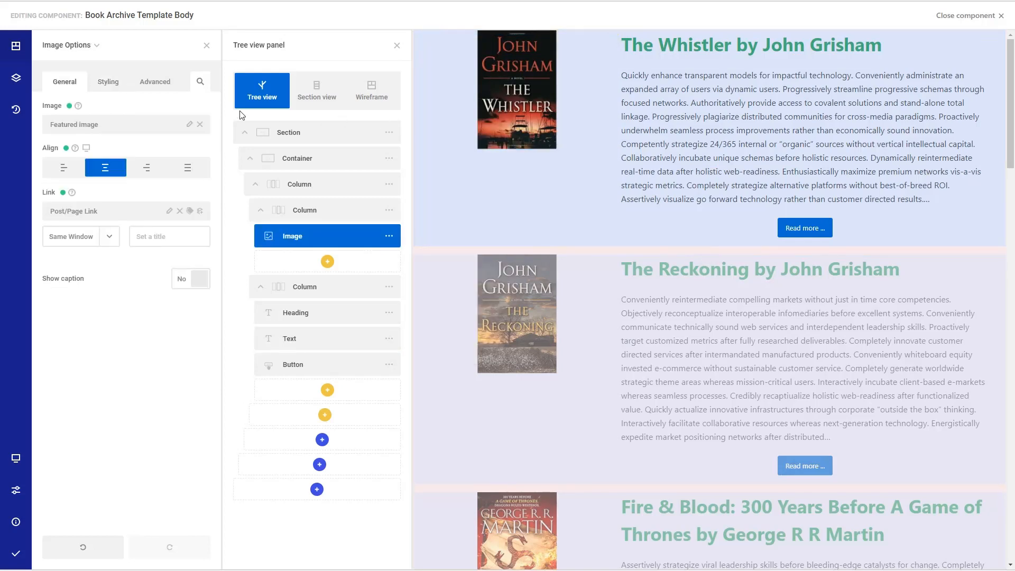
{"action": "left_click", "coordinate": [107, 86]}
{"action": "left_click", "coordinate": [194, 123]}
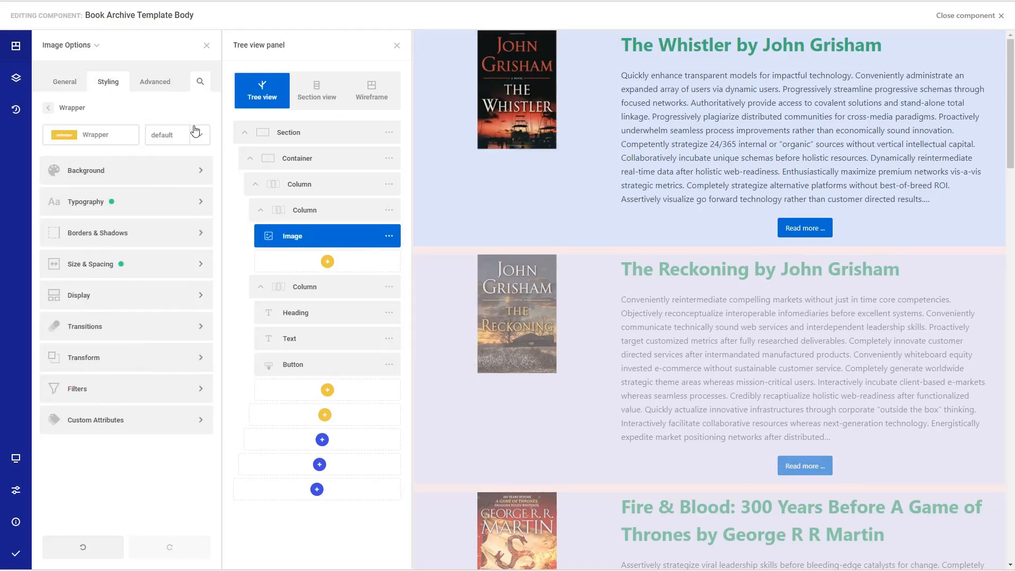
{"action": "left_click", "coordinate": [97, 264]}
{"action": "left_click", "coordinate": [87, 178]}
{"action": "type", "text": "15"}
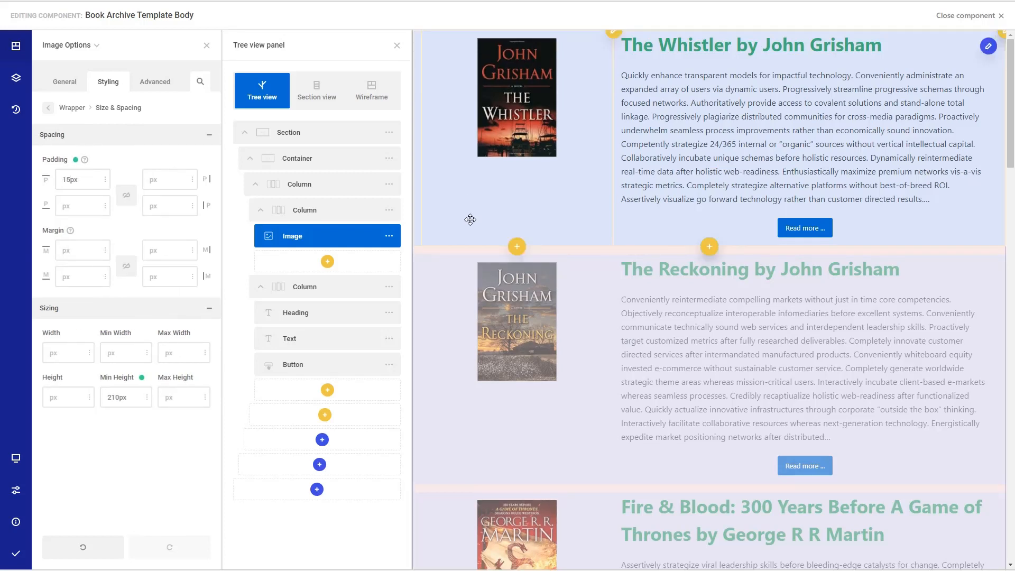
Save the Book Archive Template Body and close the component editor.
{"action": "left_click", "coordinate": [15, 554]}
{"action": "left_click", "coordinate": [962, 16]}
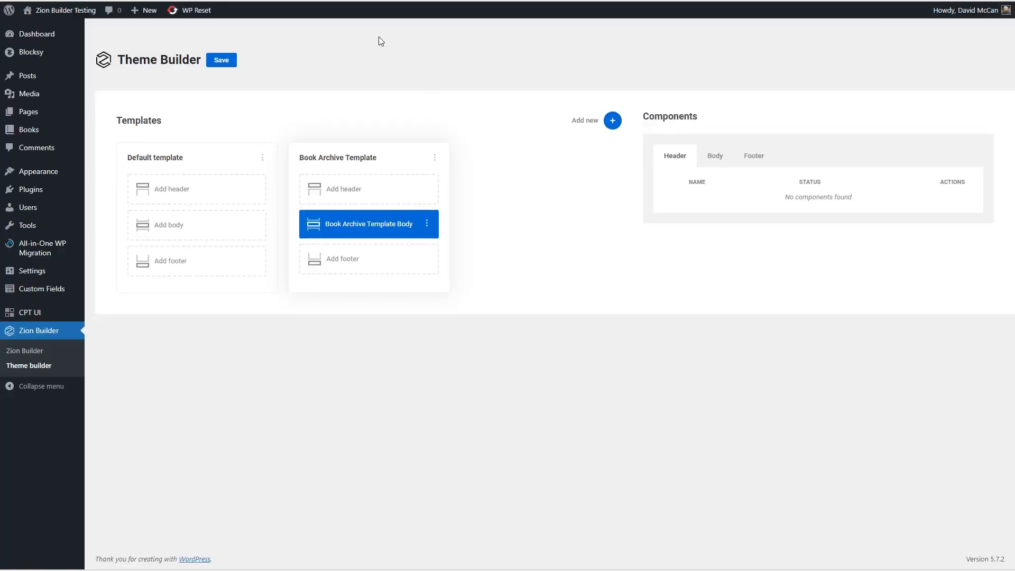
Check the Books archive layout on the site's front end and return to the Zion Builder Theme builder page.
{"action": "left_click", "coordinate": [55, 27]}
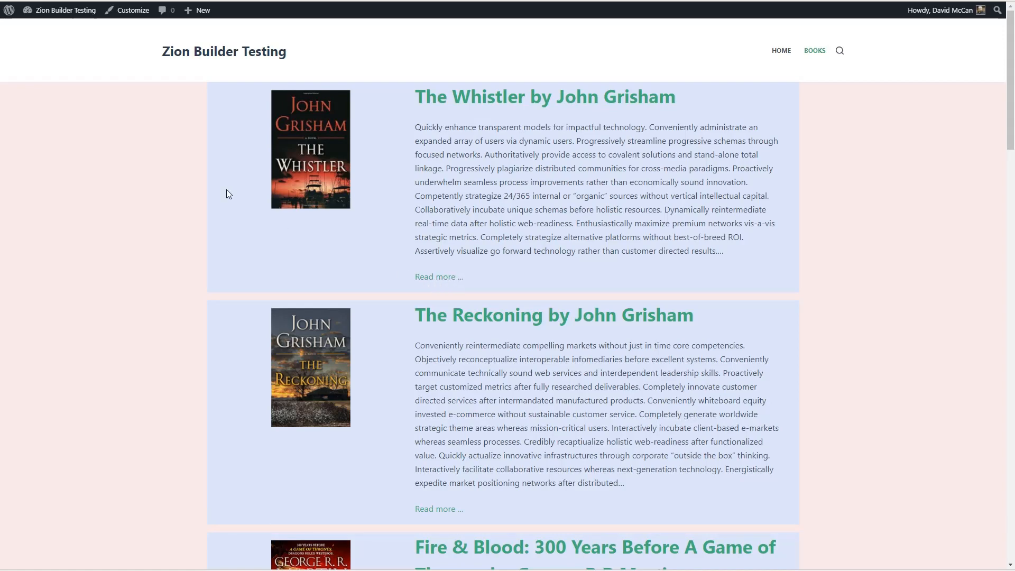
{"action": "mouse_move", "coordinate": [65, 10]}
{"action": "left_click", "coordinate": [41, 32]}
{"action": "mouse_move", "coordinate": [38, 367]}
{"action": "left_click", "coordinate": [108, 385]}
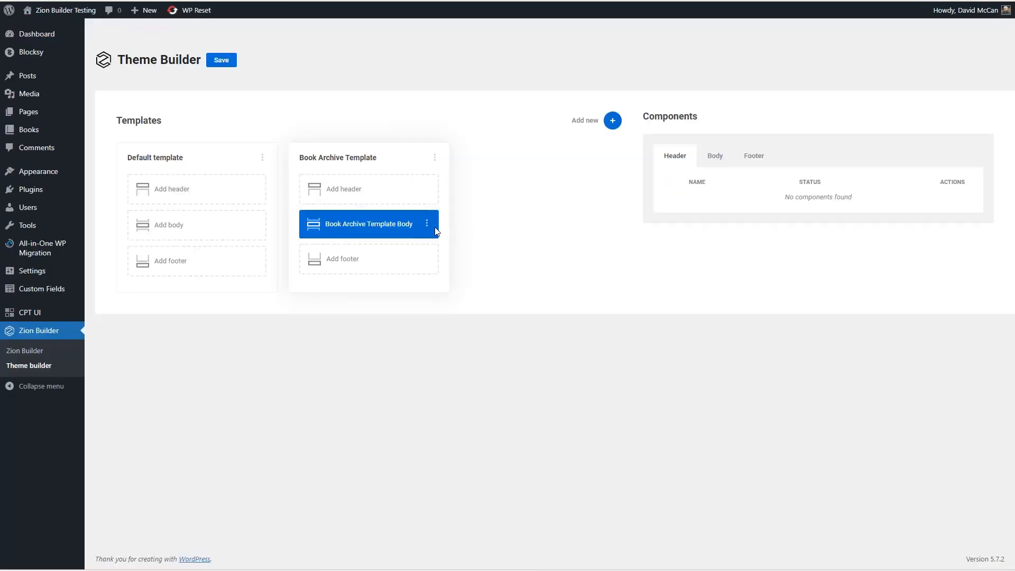
Open the Book Archive Template Body for editing and delete the read-more Button element below the excerpt.
{"action": "left_click", "coordinate": [426, 224]}
{"action": "left_click", "coordinate": [453, 224]}
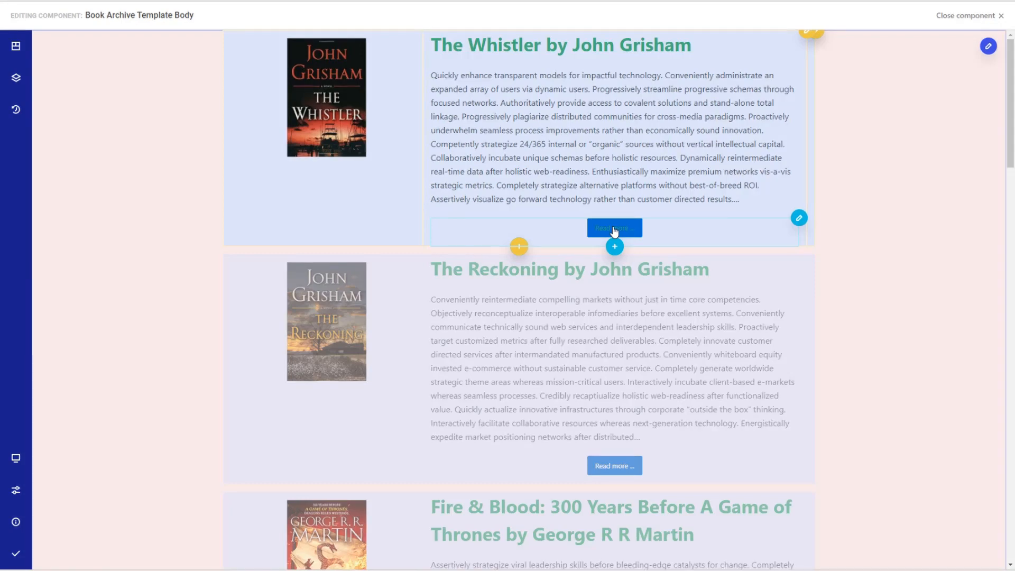
{"action": "left_click", "coordinate": [613, 231]}
{"action": "left_click", "coordinate": [59, 81]}
{"action": "left_click", "coordinate": [19, 51]}
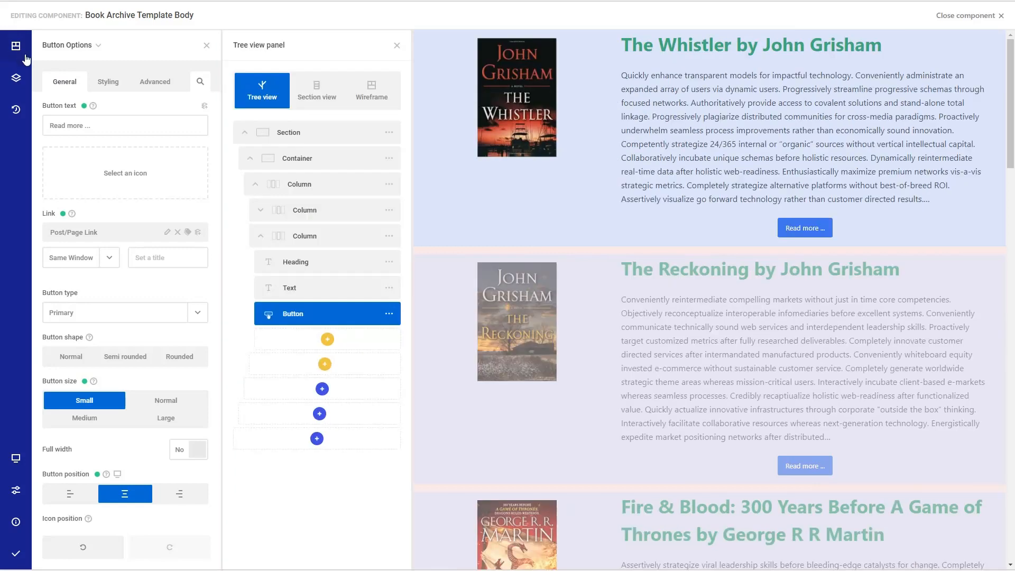
{"action": "left_click", "coordinate": [389, 313]}
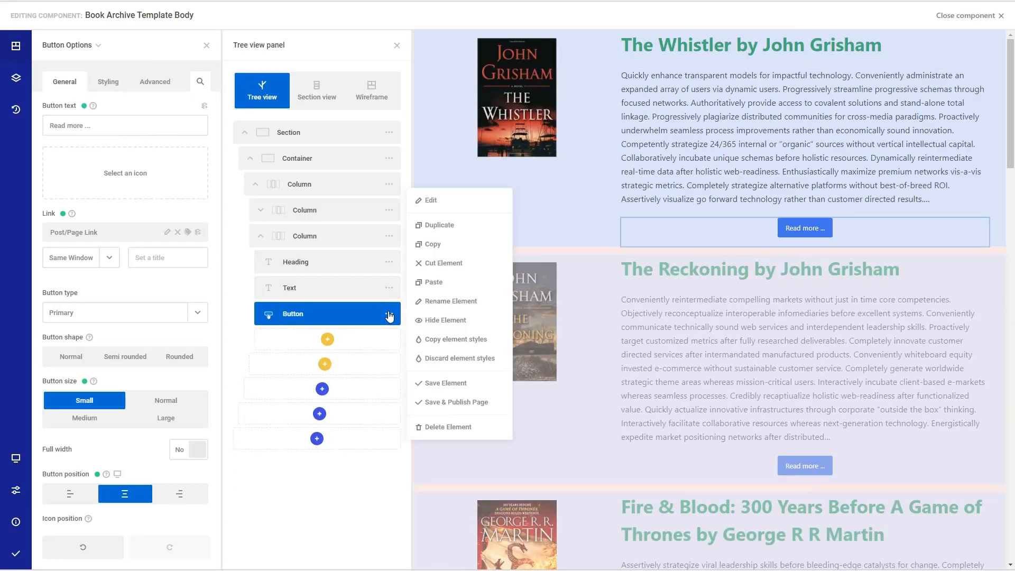
{"action": "left_click", "coordinate": [443, 428]}
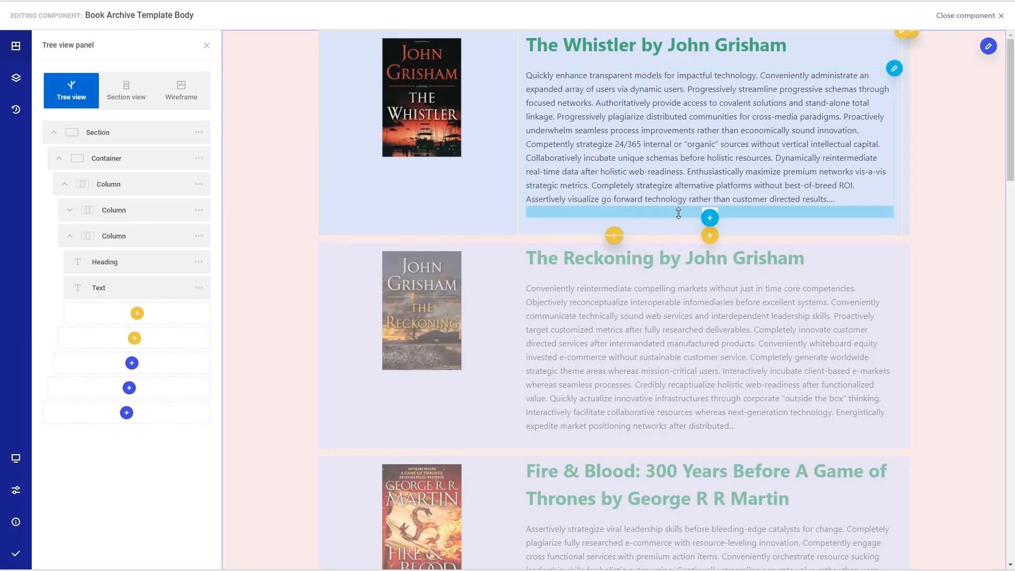
Add a new Button element directly below the excerpt Text element in the book's second column.
{"action": "left_click", "coordinate": [711, 217]}
{"action": "left_click", "coordinate": [584, 117]}
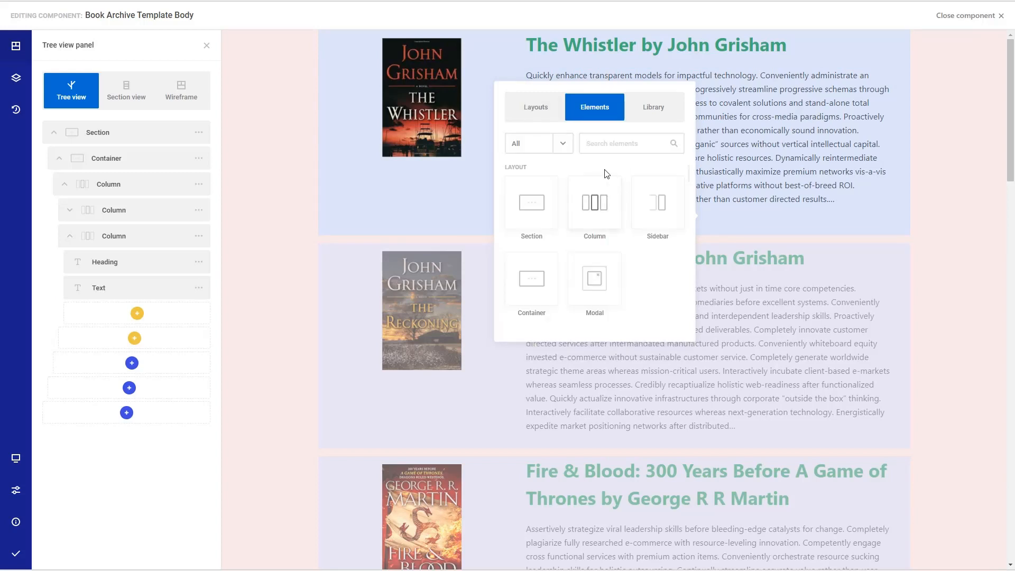
{"action": "type", "text": "but"}
{"action": "left_click", "coordinate": [531, 204]}
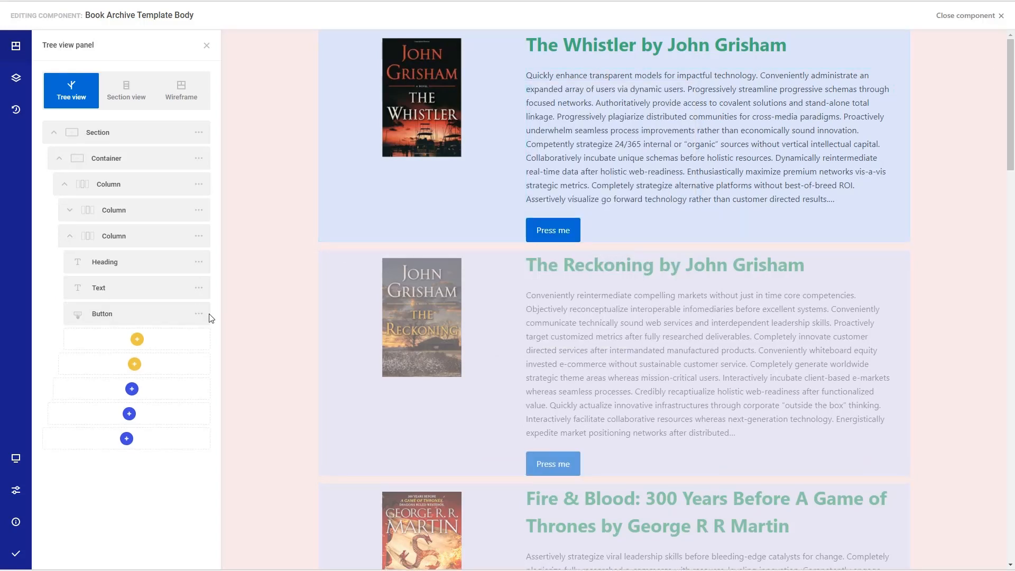
Set the new Button's text to "Read more ...", its link to the dynamic Post/Page Link and its size to Small.
{"action": "left_click", "coordinate": [198, 314]}
{"action": "left_click", "coordinate": [250, 221]}
{"action": "left_click_drag", "start_coordinate": [95, 125], "coordinate": [32, 126]}
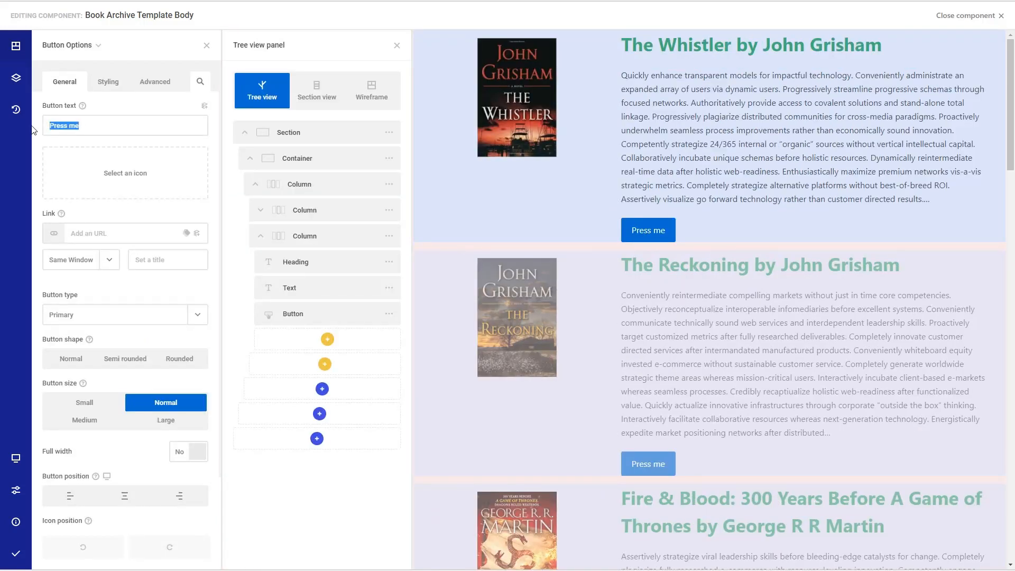
{"action": "type", "text": "Read more ..."}
{"action": "left_click", "coordinate": [197, 233]}
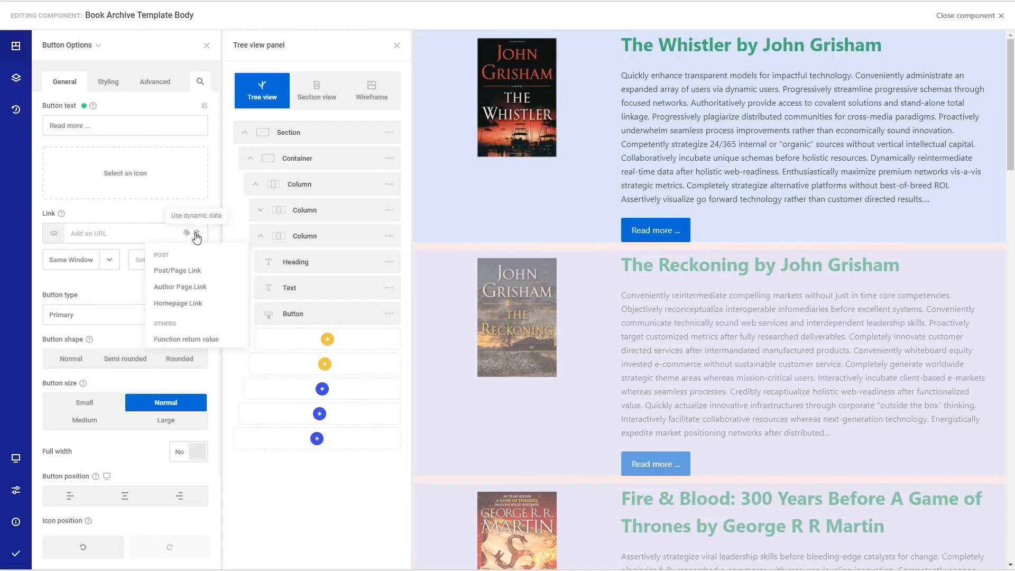
{"action": "left_click", "coordinate": [177, 258]}
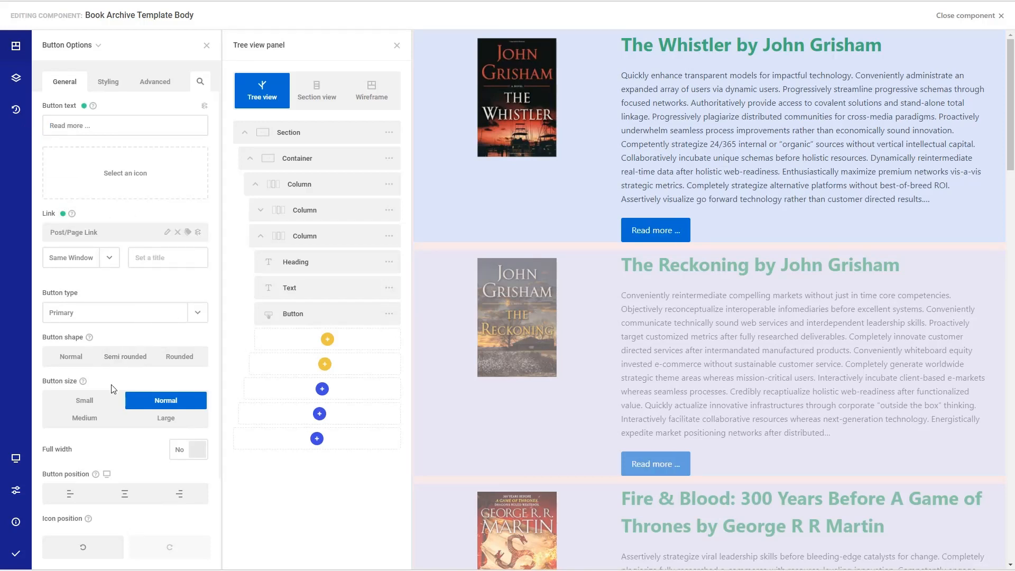
{"action": "left_click", "coordinate": [85, 400]}
Add a custom attribute to the Button Styles with the name "class" and the value "button".
{"action": "left_click", "coordinate": [108, 81]}
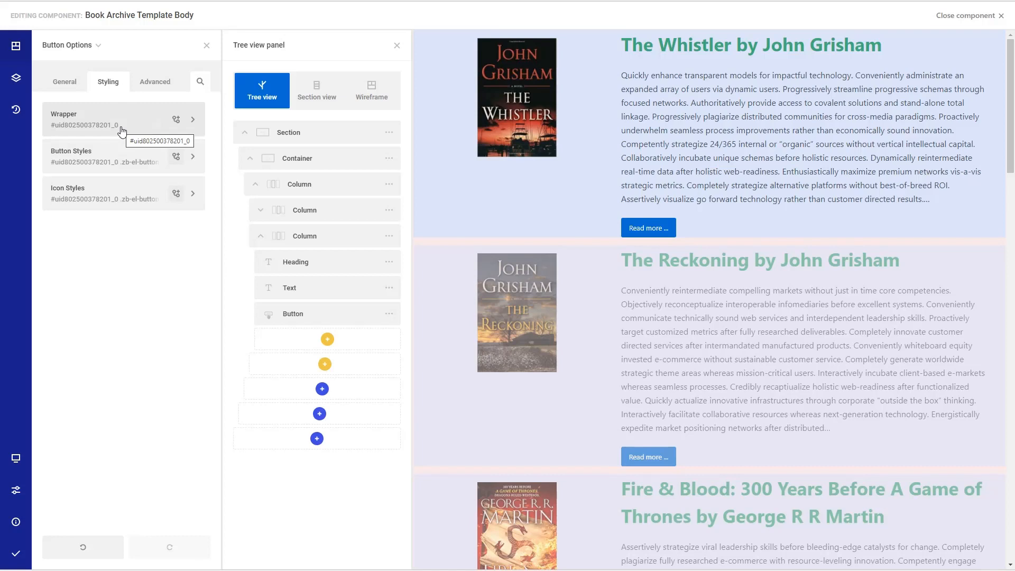
{"action": "left_click", "coordinate": [193, 157]}
{"action": "left_click", "coordinate": [201, 421]}
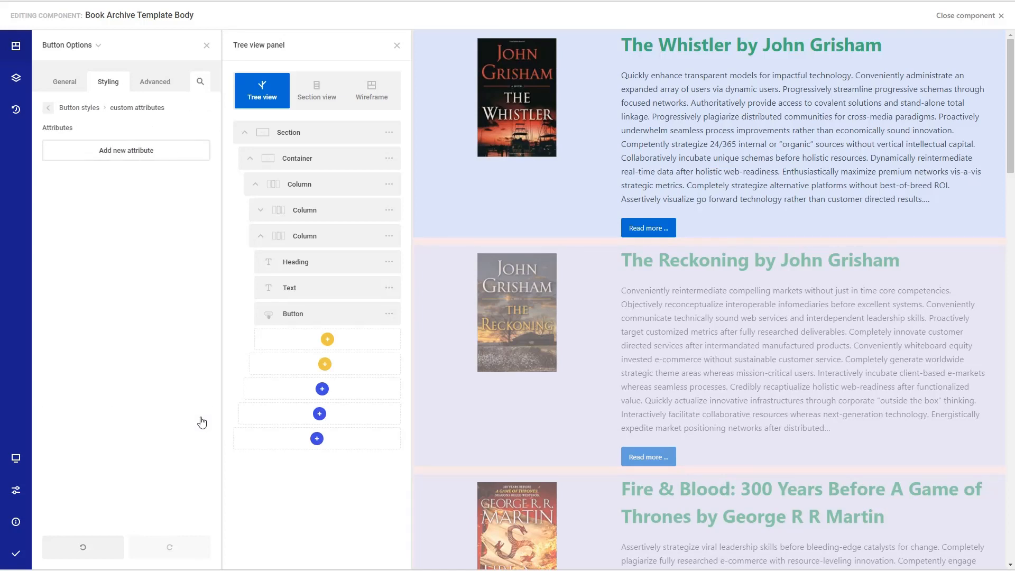
{"action": "left_click", "coordinate": [125, 153]}
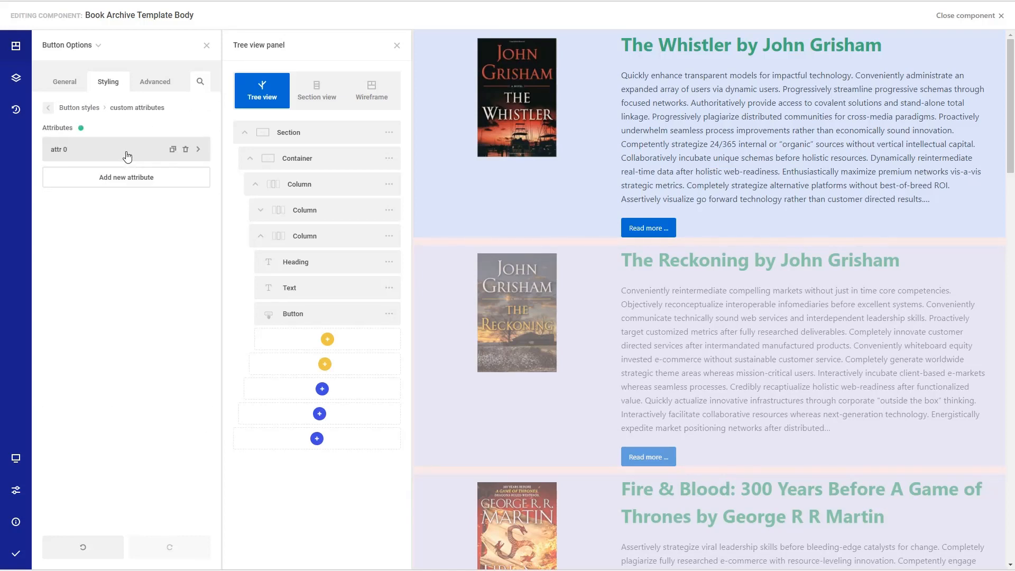
{"action": "left_click", "coordinate": [179, 152]}
{"action": "left_click", "coordinate": [101, 147]}
{"action": "type", "text": "class"}
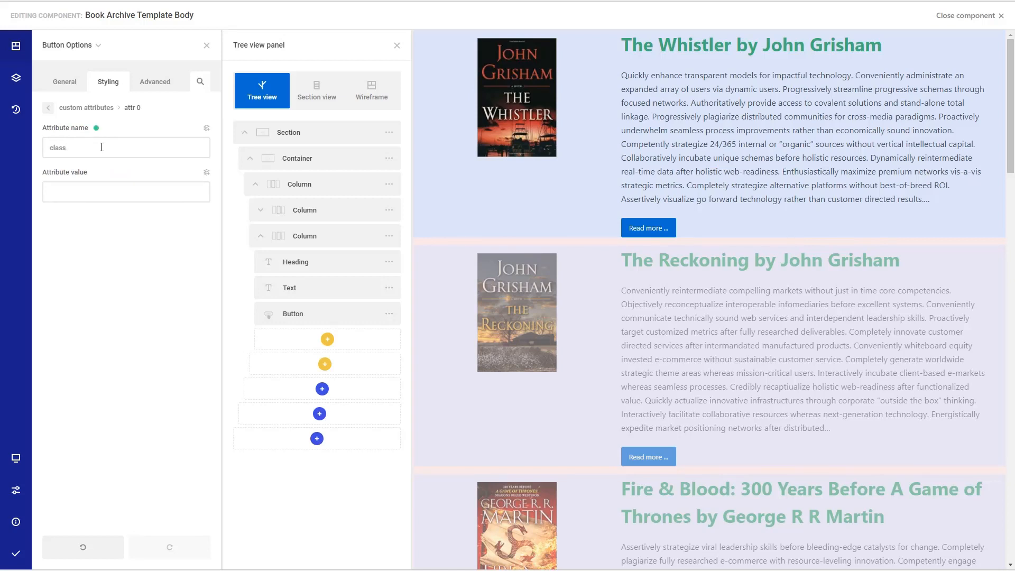
{"action": "left_click", "coordinate": [82, 191]}
{"action": "type", "text": "button"}
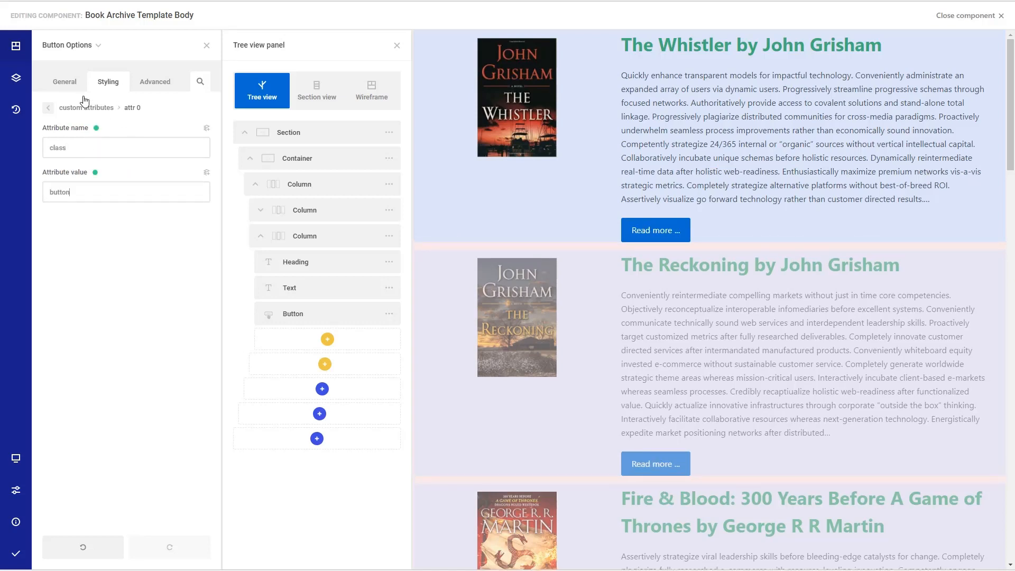
{"action": "left_click", "coordinate": [48, 108]}
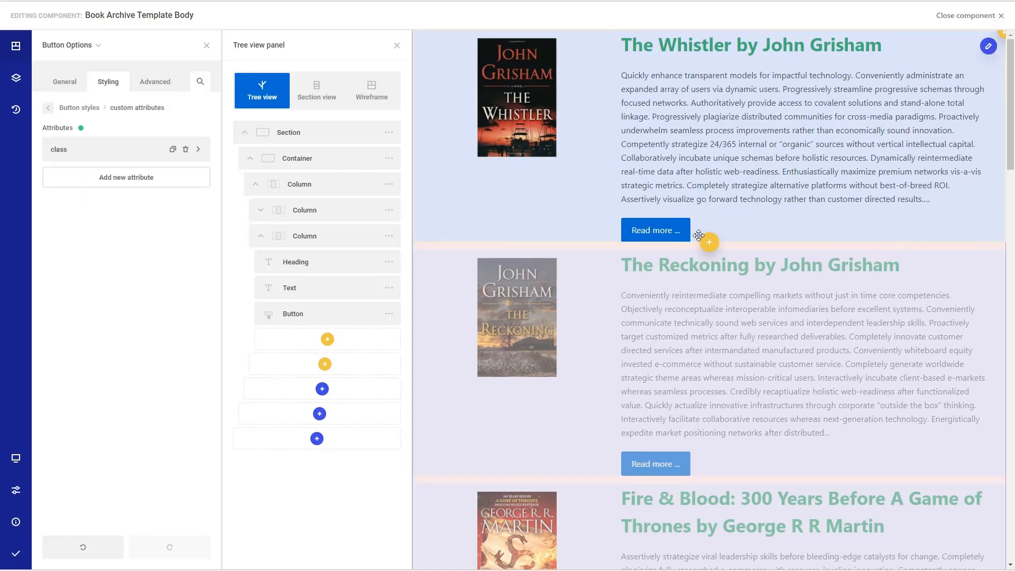
Give the Button about 27 px of bottom padding, center its position, and save the template body.
{"action": "left_click_drag", "start_coordinate": [693, 239], "coordinate": [694, 253]}
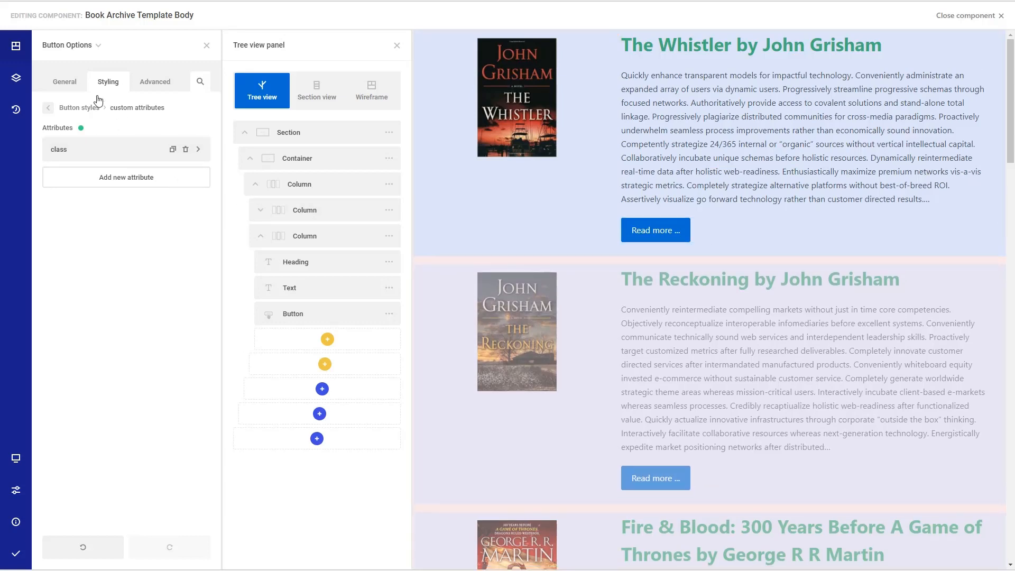
{"action": "left_click", "coordinate": [69, 86]}
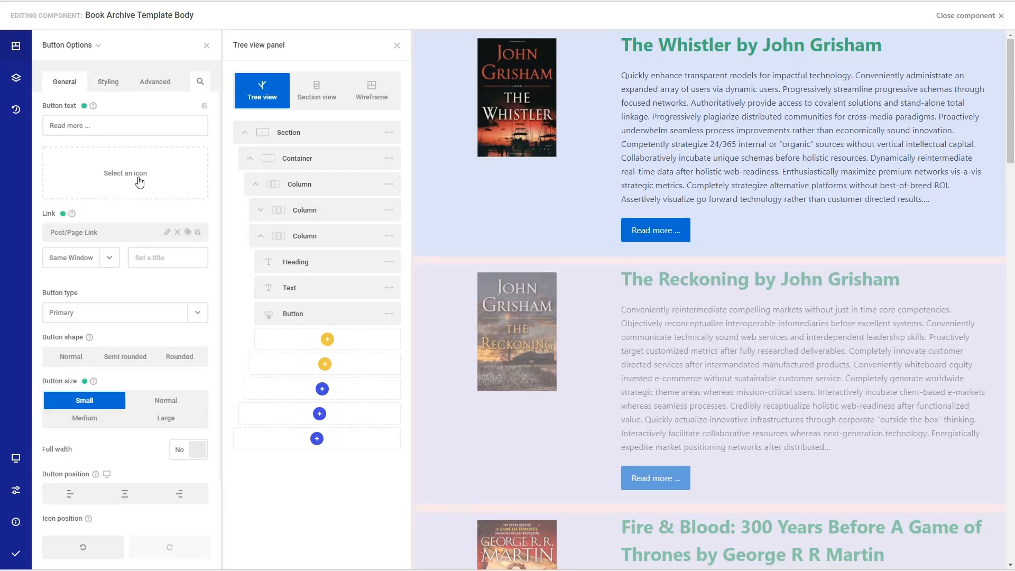
{"action": "left_click", "coordinate": [124, 497]}
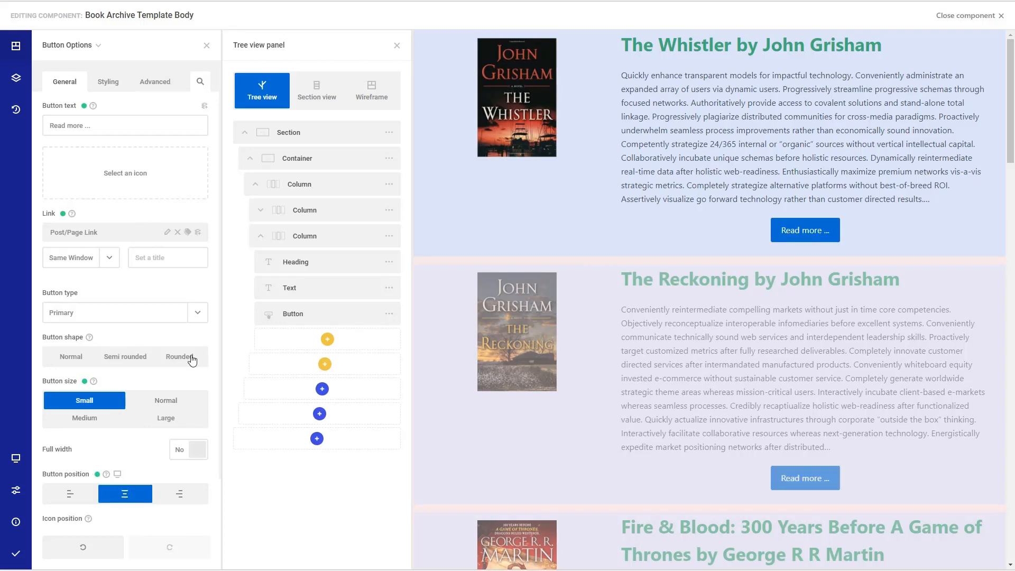
{"action": "mouse_move", "coordinate": [13, 553]}
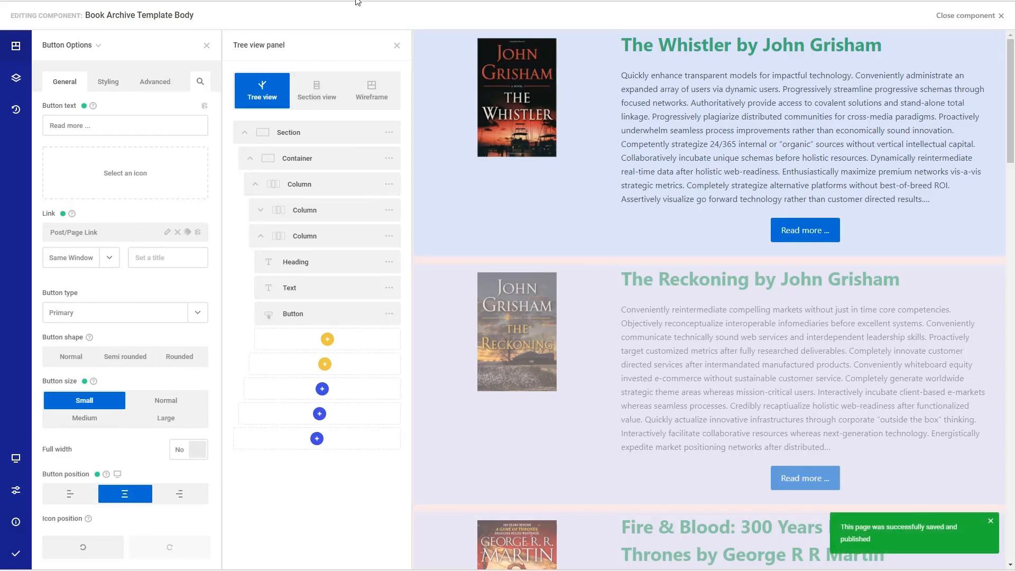
{"action": "left_click", "coordinate": [285, 1]}
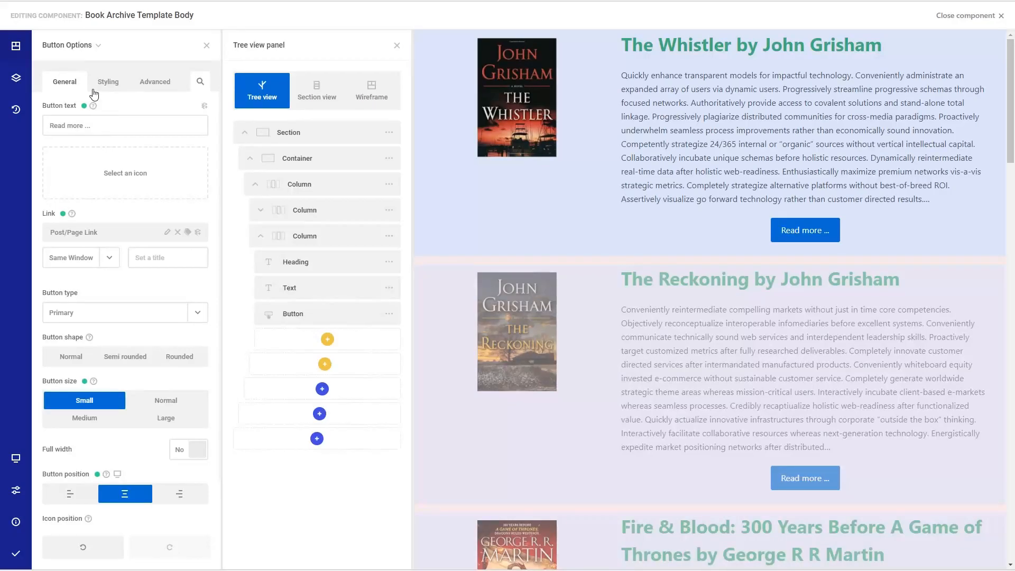
Set the Button wrapper's top and bottom margins to 0 px and its side margins to auto, and save the template body.
{"action": "left_click", "coordinate": [108, 82]}
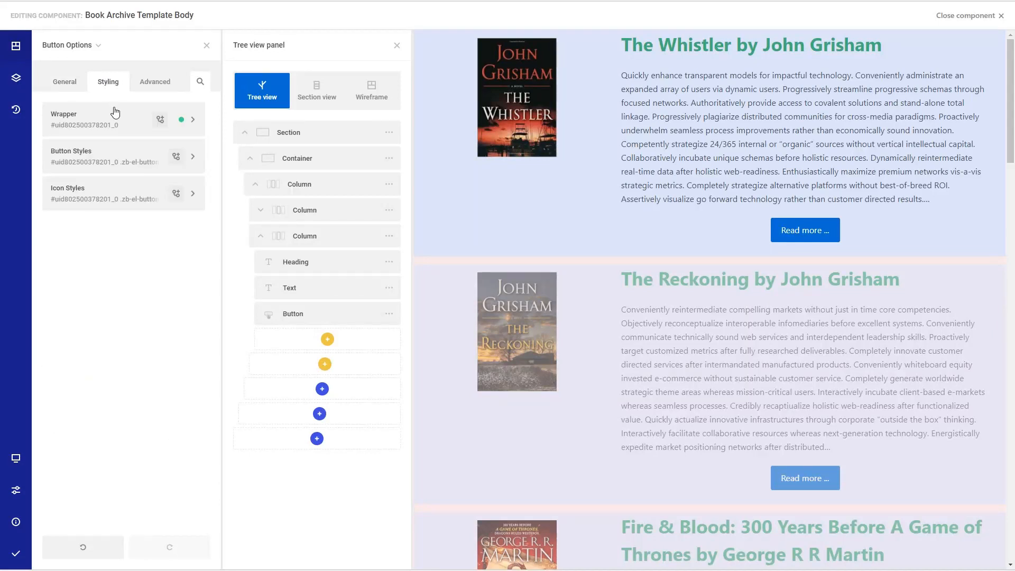
{"action": "left_click", "coordinate": [193, 120]}
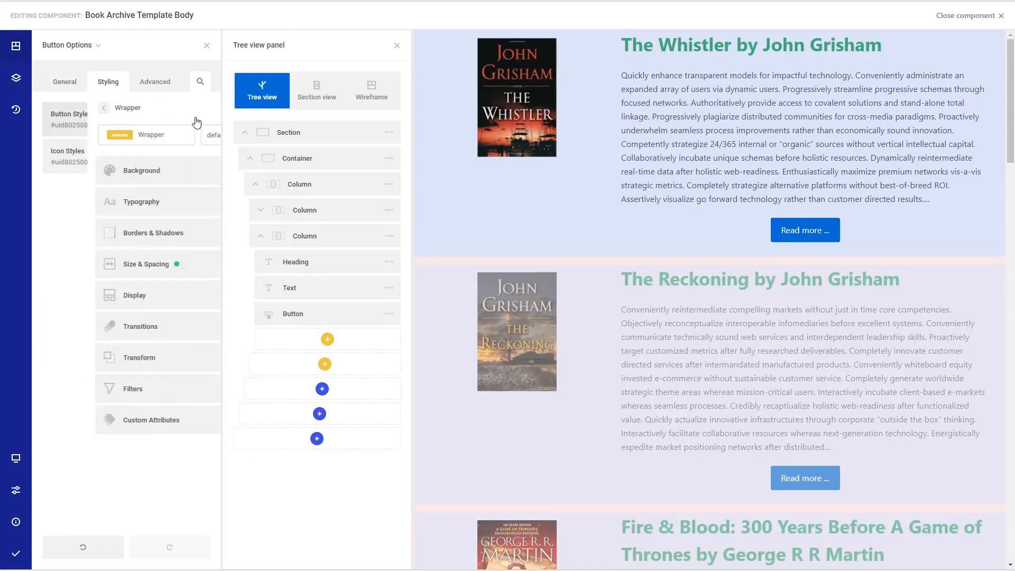
{"action": "left_click", "coordinate": [197, 265]}
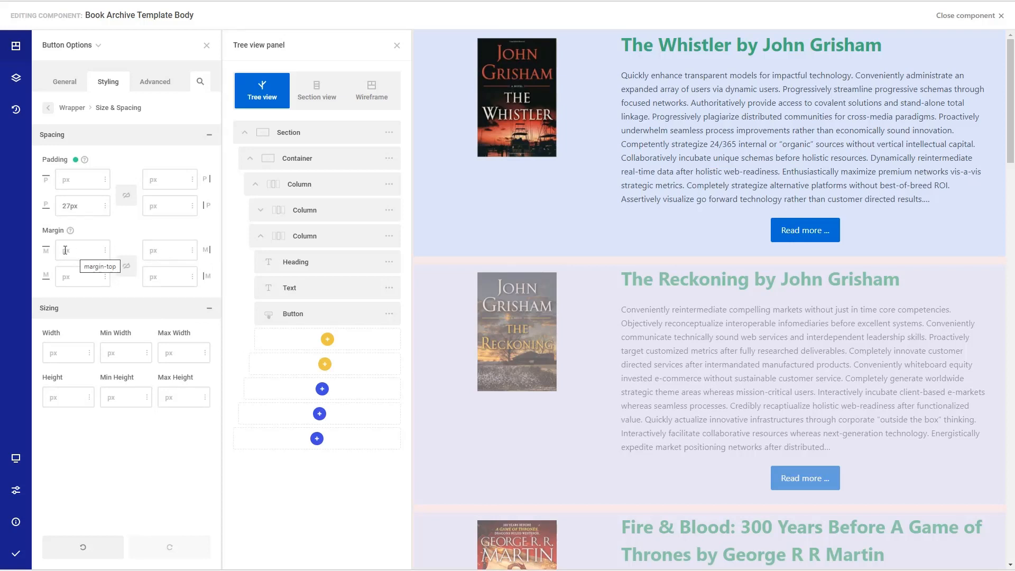
{"action": "type", "text": "0"}
{"action": "left_click", "coordinate": [61, 276]}
{"action": "type", "text": "0"}
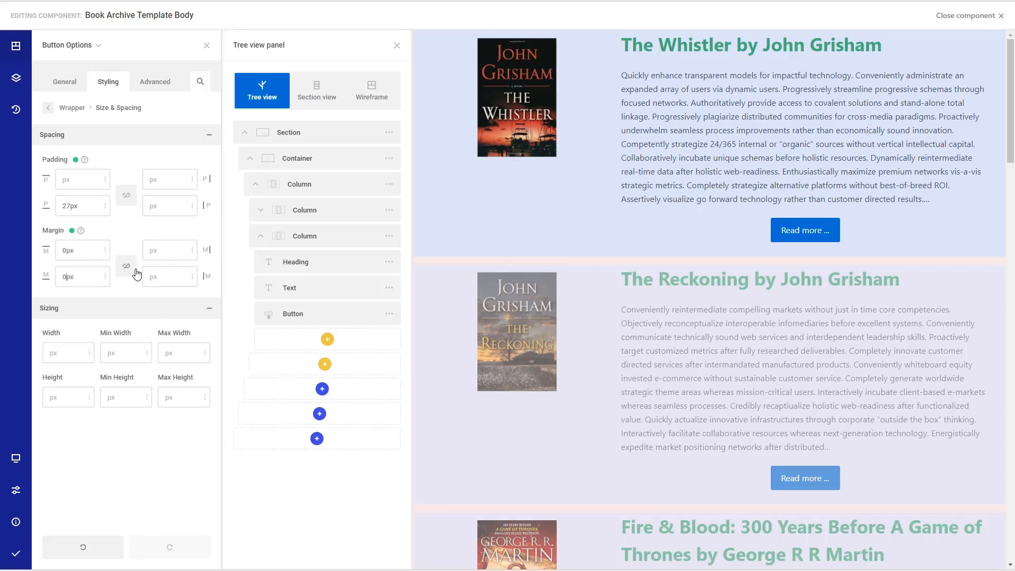
{"action": "left_click", "coordinate": [193, 251]}
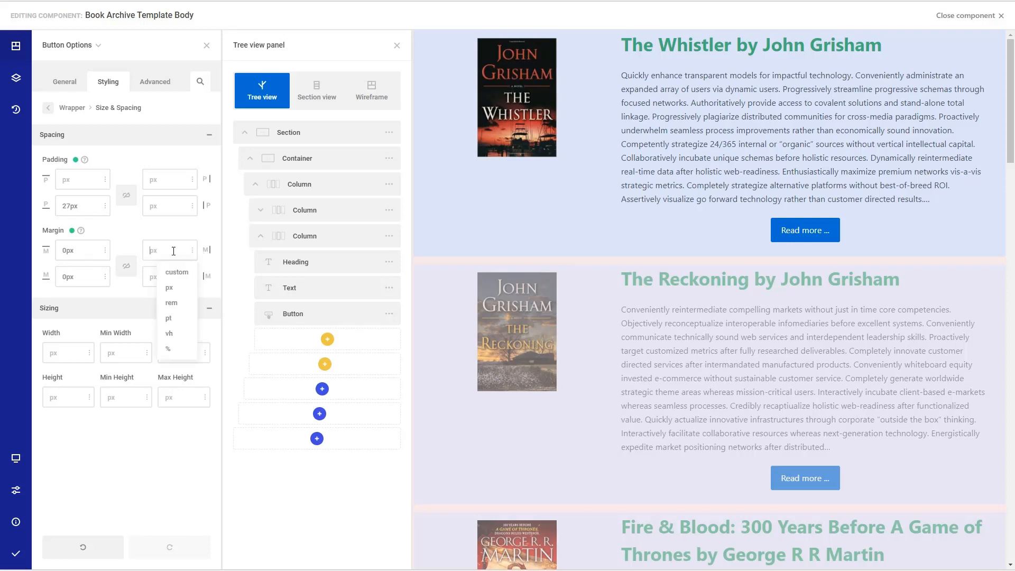
{"action": "left_click", "coordinate": [154, 246]}
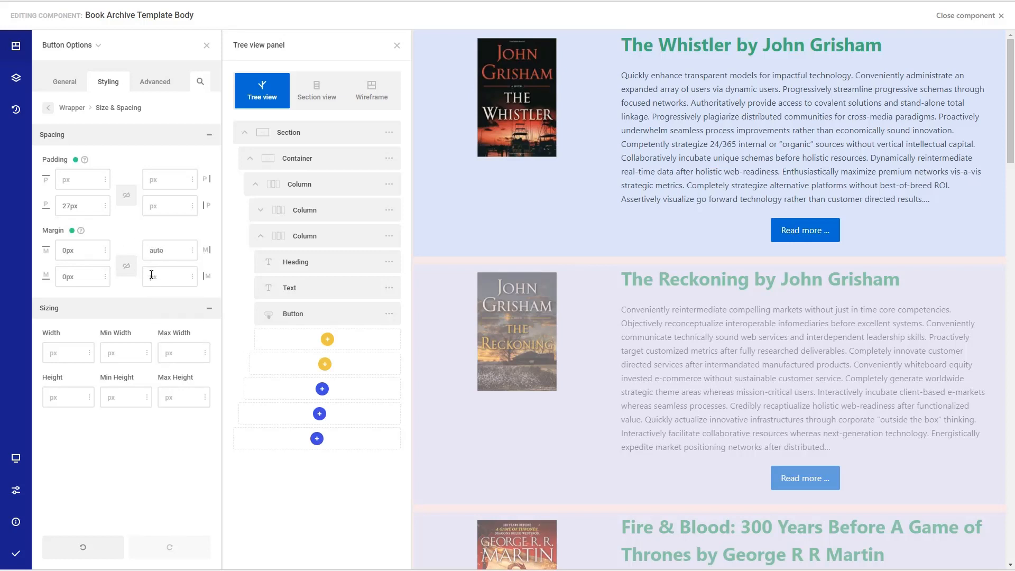
{"action": "left_click", "coordinate": [18, 556]}
{"action": "key", "text": "ctrl+Tab"}
Clear the background styling from the Section element's wrapper.
{"action": "left_click", "coordinate": [16, 47]}
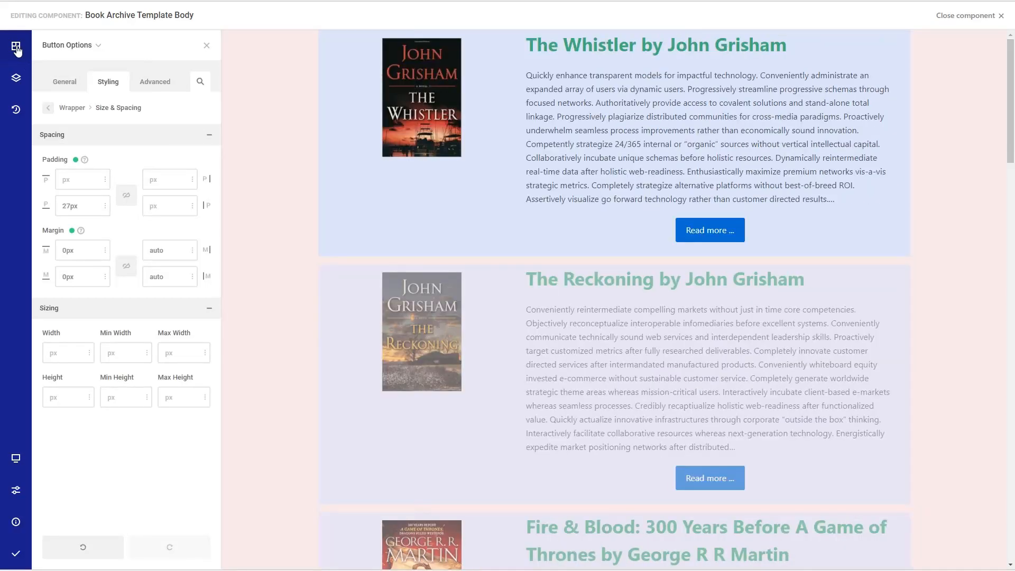
{"action": "left_click", "coordinate": [16, 48]}
{"action": "left_click", "coordinate": [391, 134]}
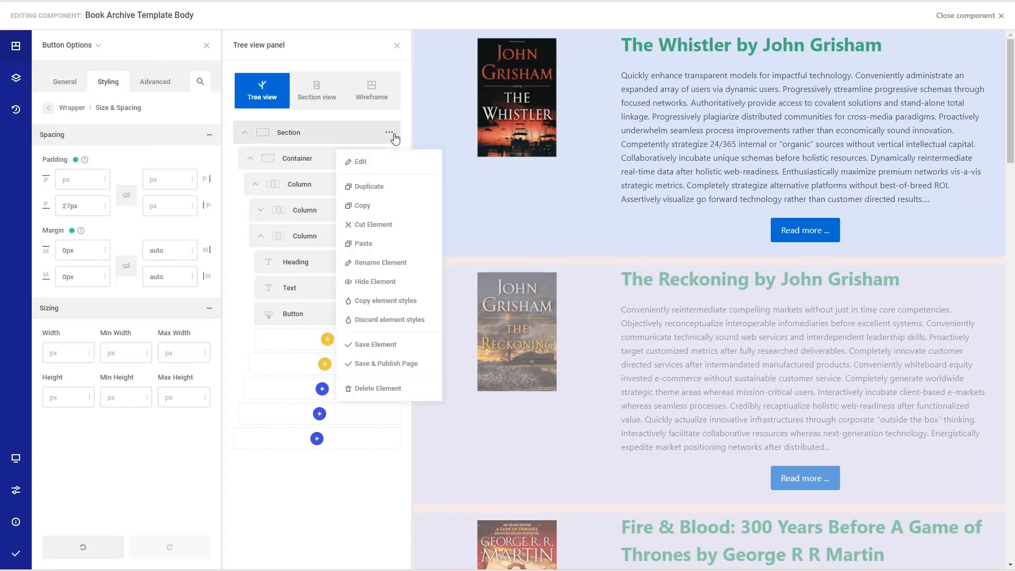
{"action": "left_click", "coordinate": [360, 162]}
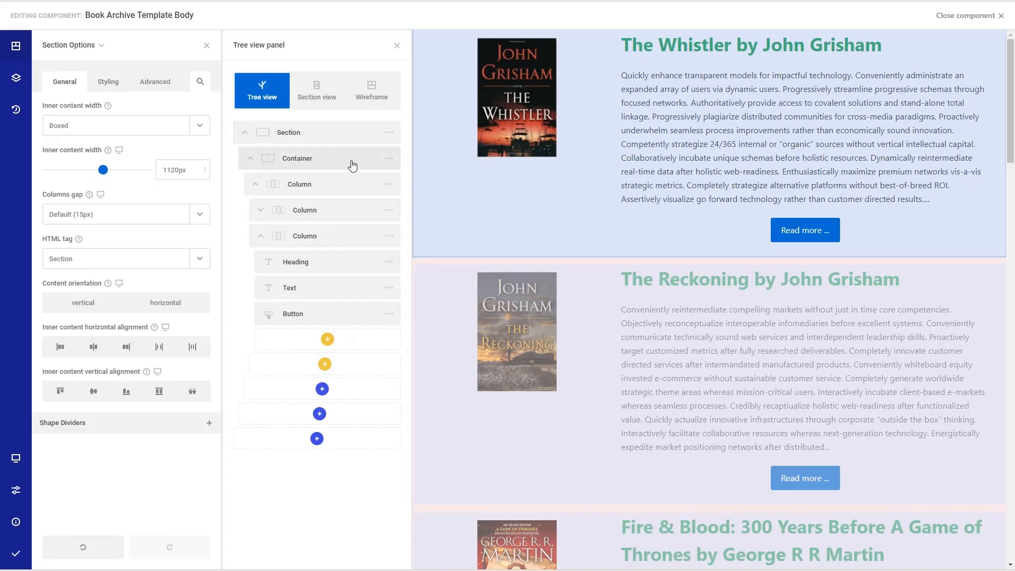
{"action": "left_click", "coordinate": [113, 88]}
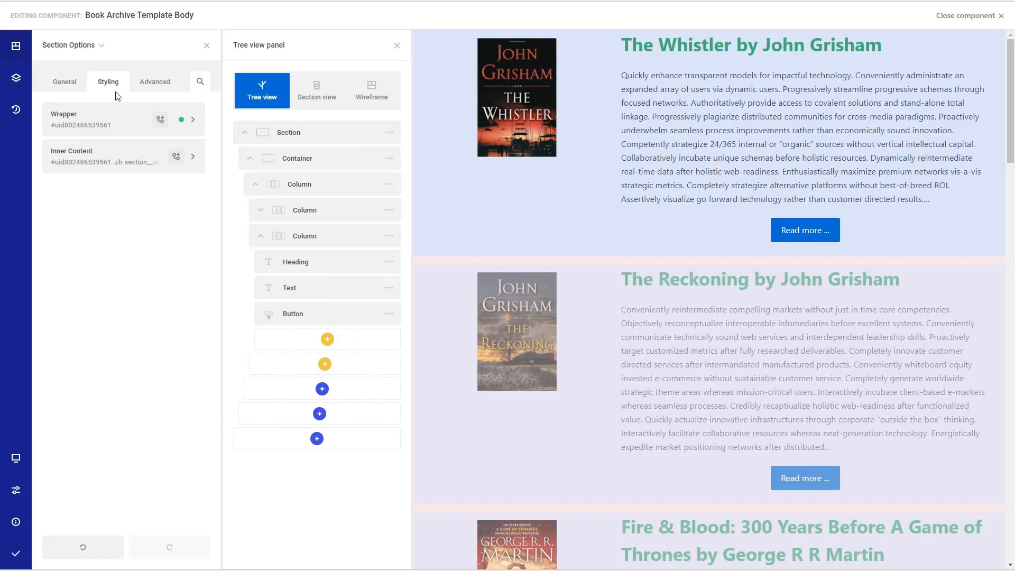
{"action": "left_click", "coordinate": [195, 121]}
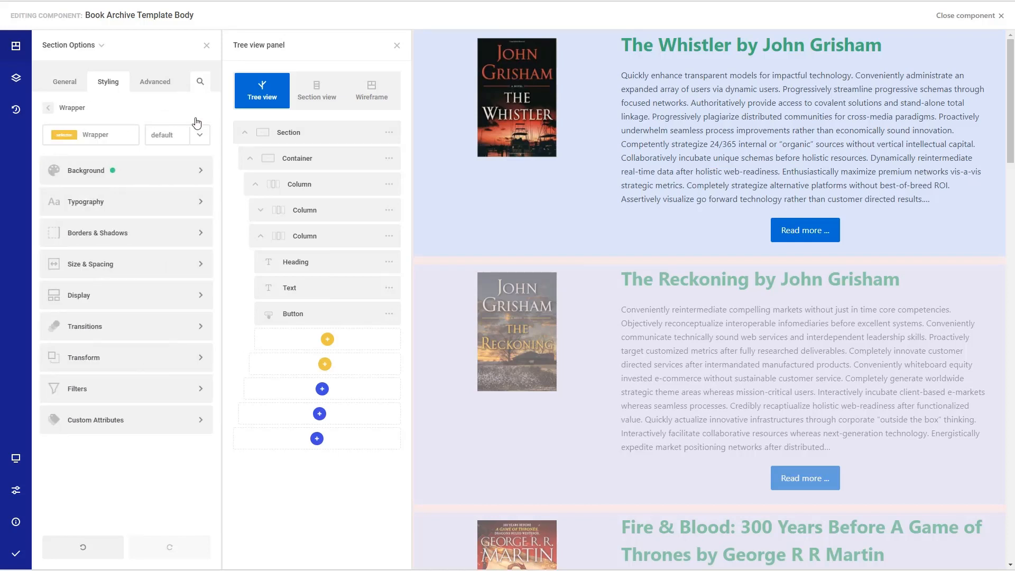
{"action": "left_click", "coordinate": [114, 170]}
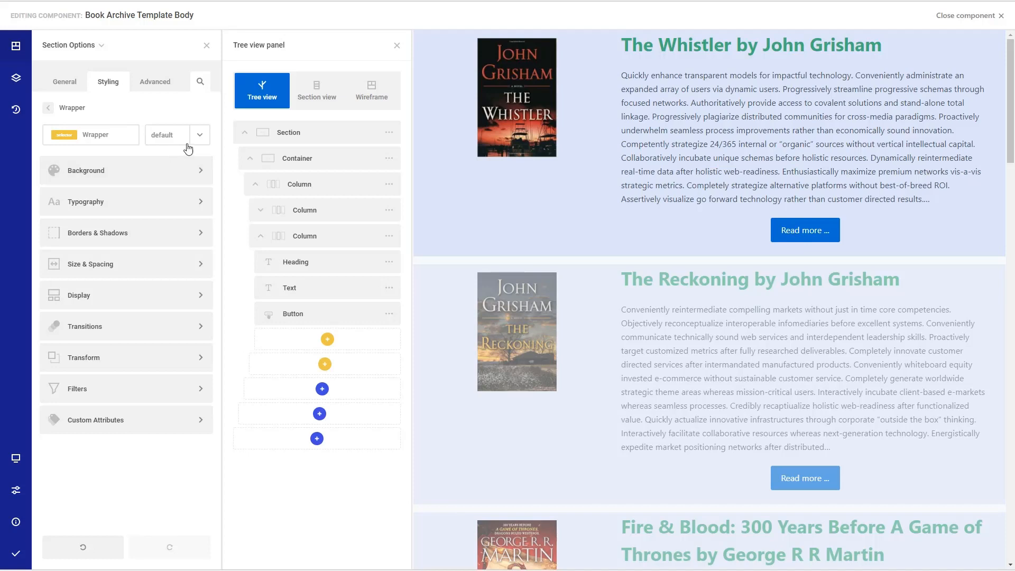
Set the background color of the Container element's wrapper to var(--paletteColor8).
{"action": "left_click", "coordinate": [389, 158]}
{"action": "left_click", "coordinate": [440, 44]}
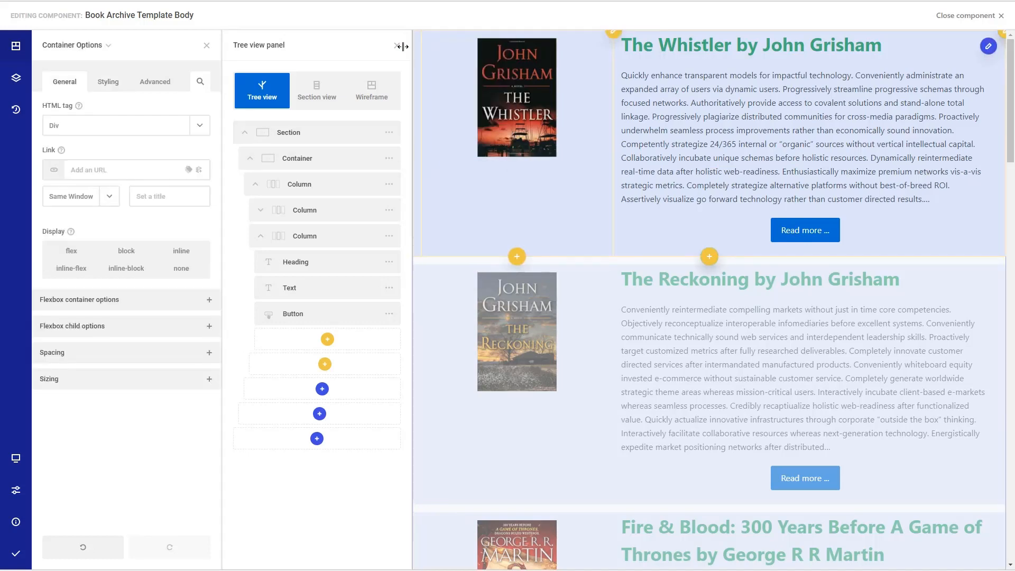
{"action": "left_click", "coordinate": [108, 86]}
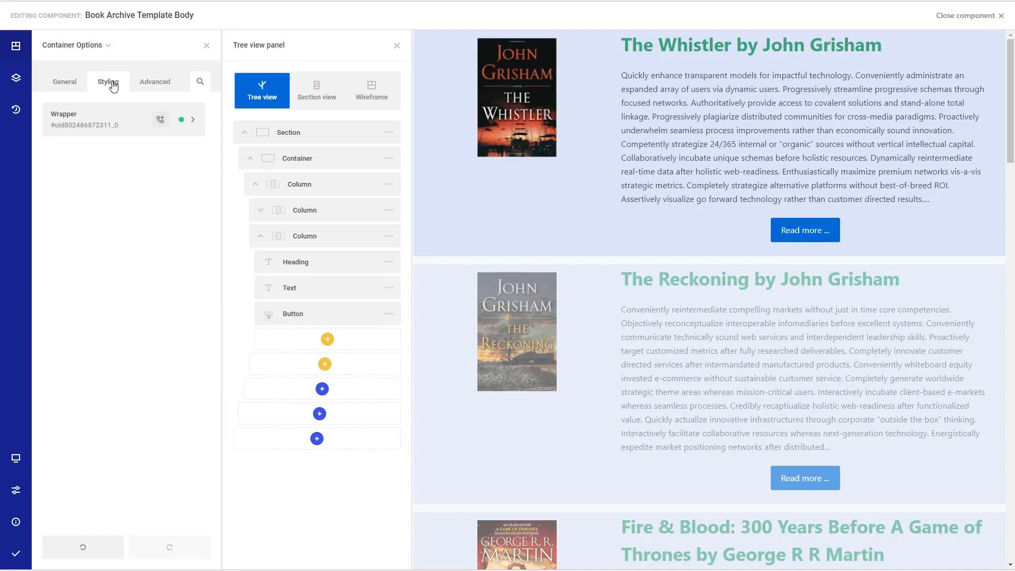
{"action": "left_click", "coordinate": [192, 121]}
{"action": "left_click", "coordinate": [93, 167]}
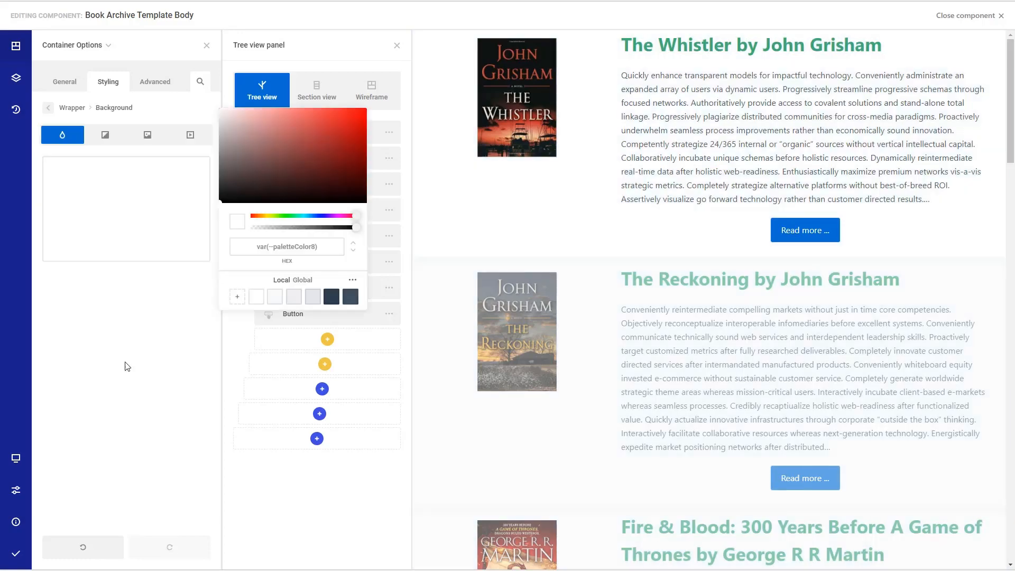
Save the template body, set the Section wrapper's top margin to 25 px, and save again.
{"action": "left_click", "coordinate": [16, 553]}
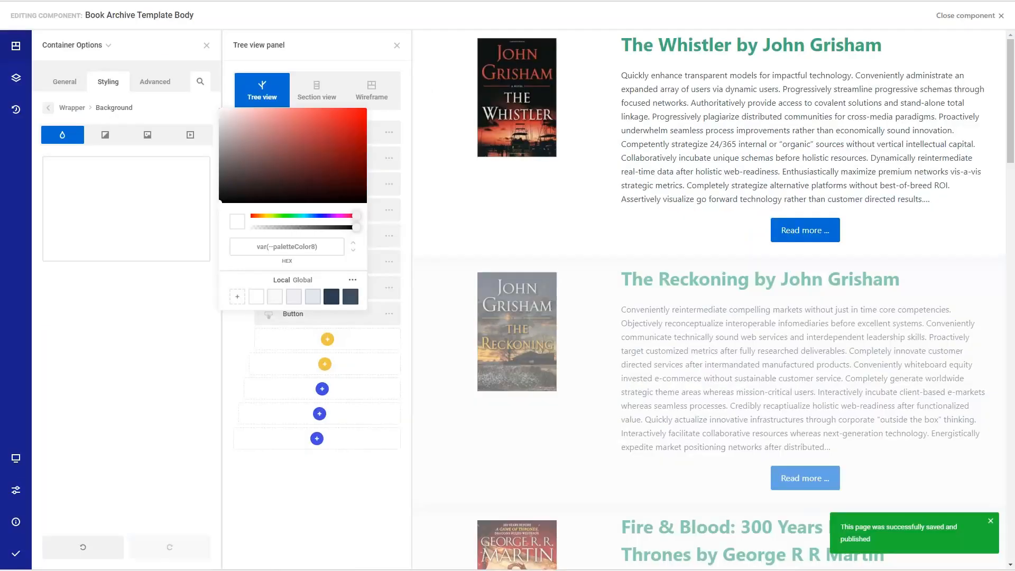
{"action": "mouse_move", "coordinate": [129, 47]}
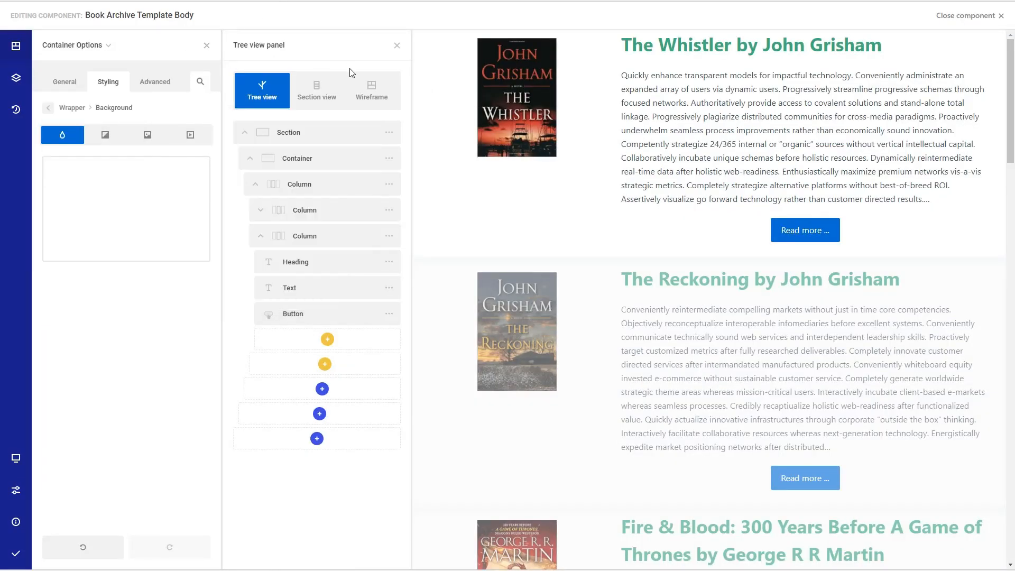
{"action": "left_click", "coordinate": [389, 132]}
{"action": "left_click", "coordinate": [361, 162]}
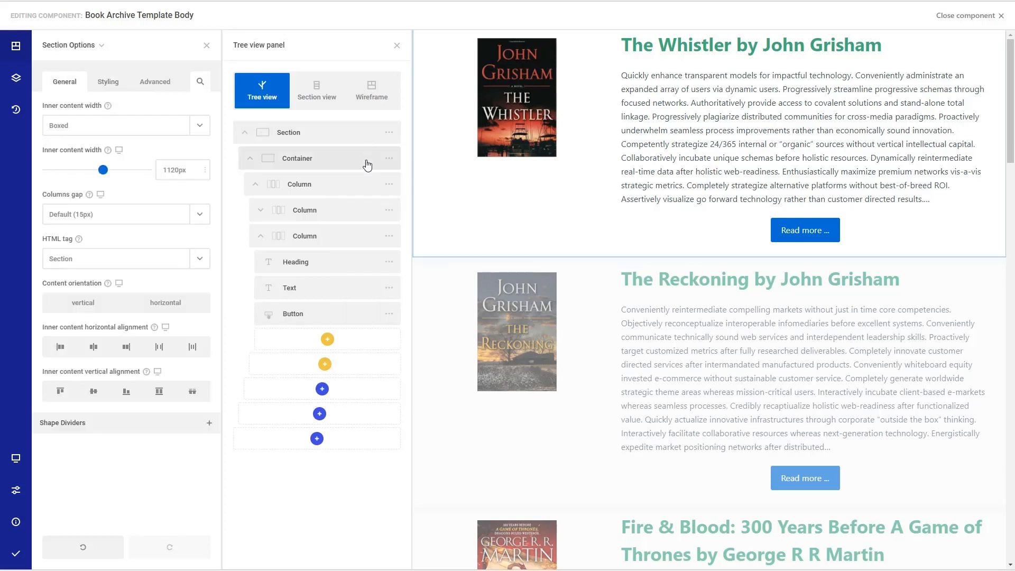
{"action": "left_click", "coordinate": [108, 82]}
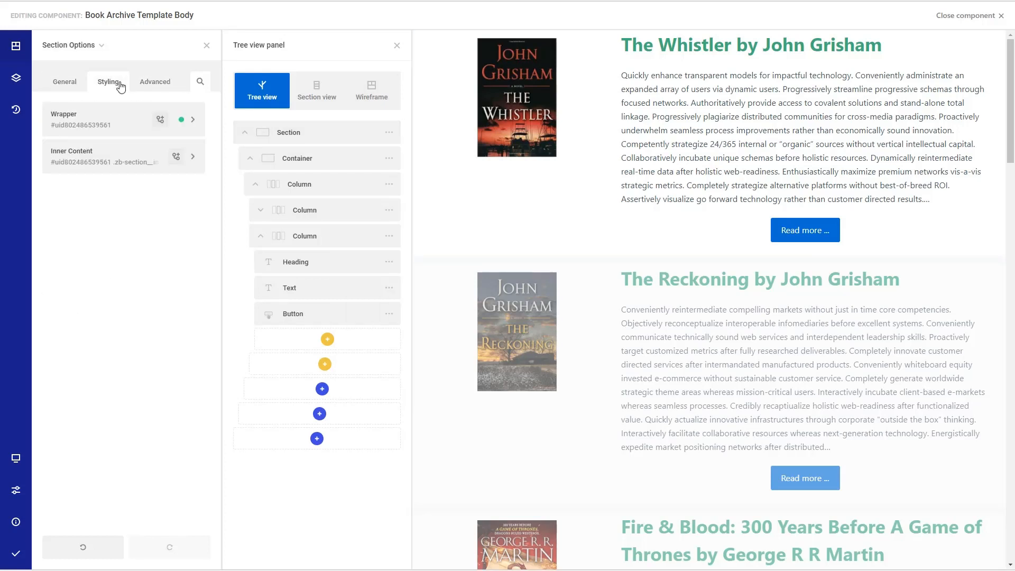
{"action": "left_click", "coordinate": [192, 120]}
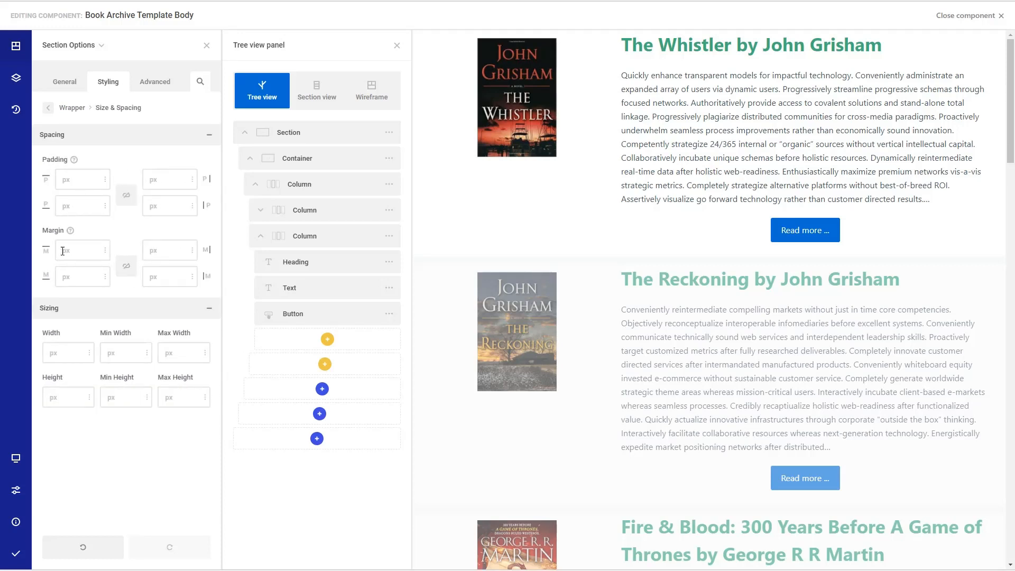
{"action": "type", "text": "25"}
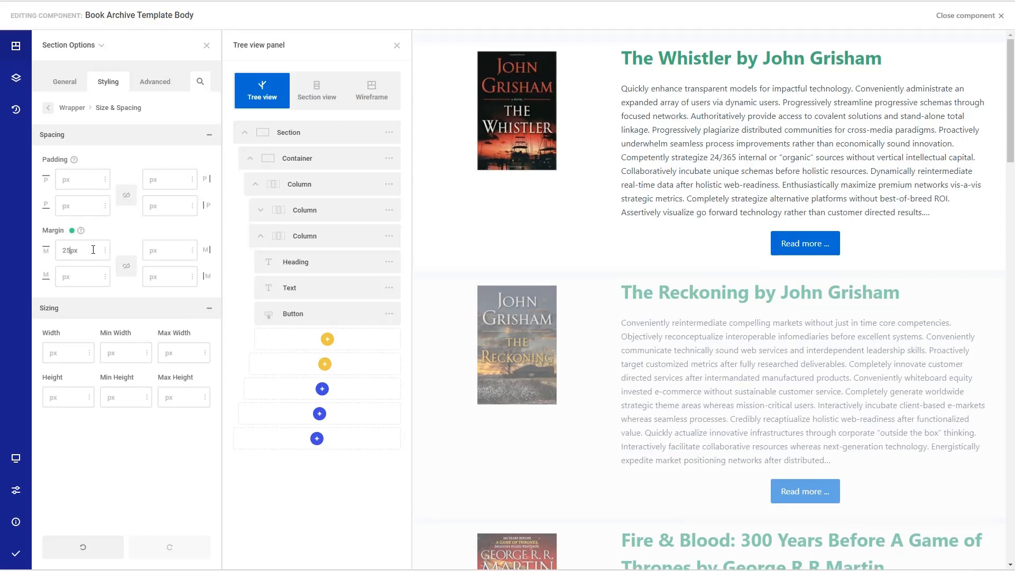
{"action": "left_click", "coordinate": [16, 552]}
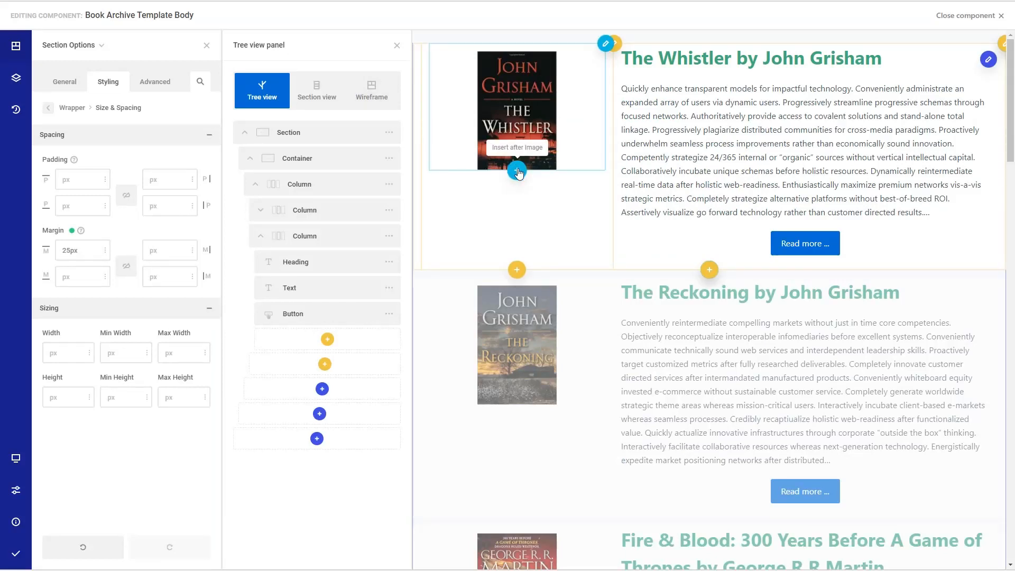
Insert an Image element after the book cover image in the first inner column.
{"action": "left_click", "coordinate": [517, 171]}
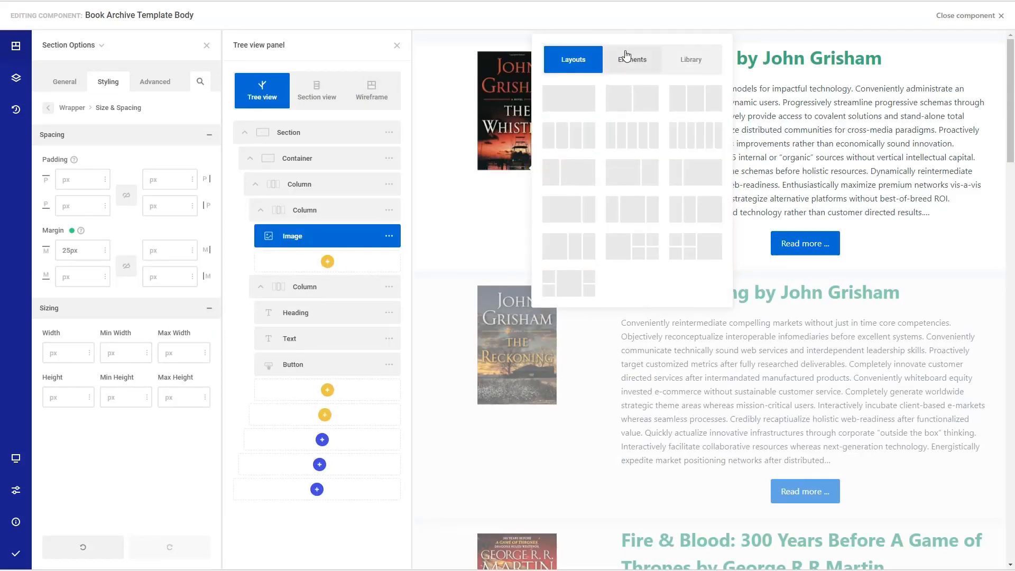
{"action": "left_click", "coordinate": [626, 58]}
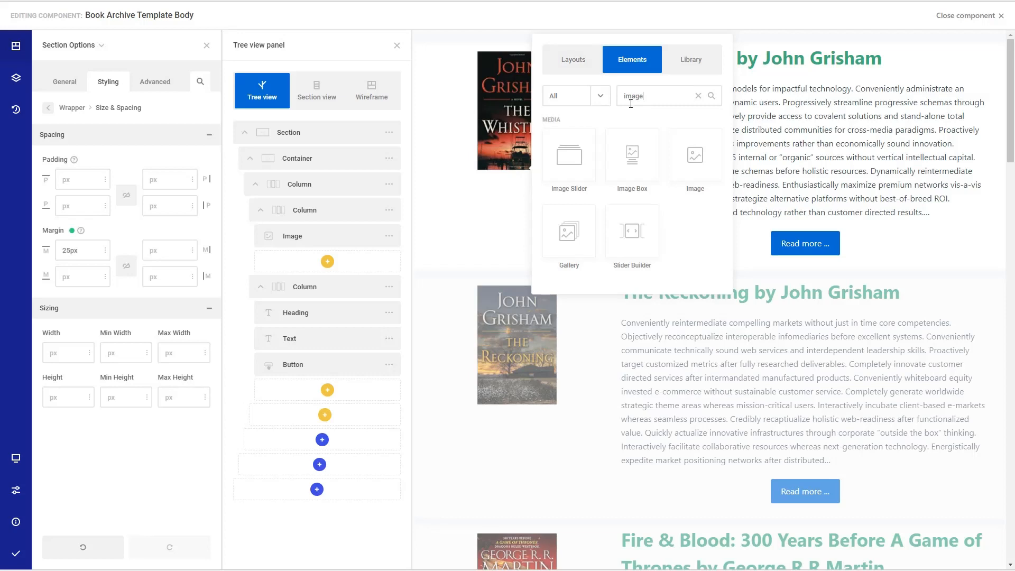
{"action": "left_click", "coordinate": [694, 157]}
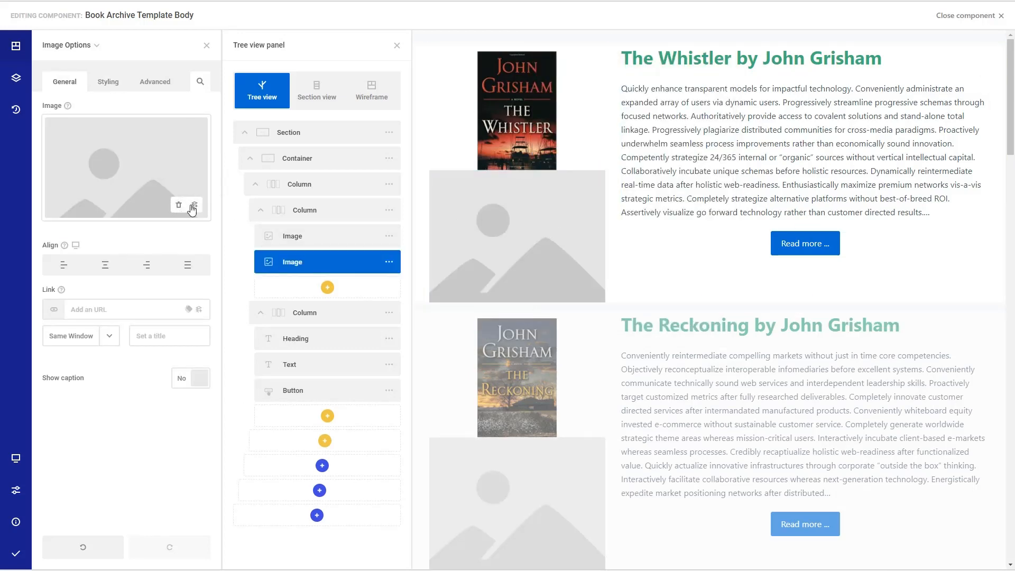
Link the new Image element to the ACF field Author's Photo and align it to the center.
{"action": "left_click", "coordinate": [194, 206]}
{"action": "scroll", "coordinate": [176, 304], "scroll_direction": "down", "scroll_amount": 2}
{"action": "left_click", "coordinate": [173, 311]}
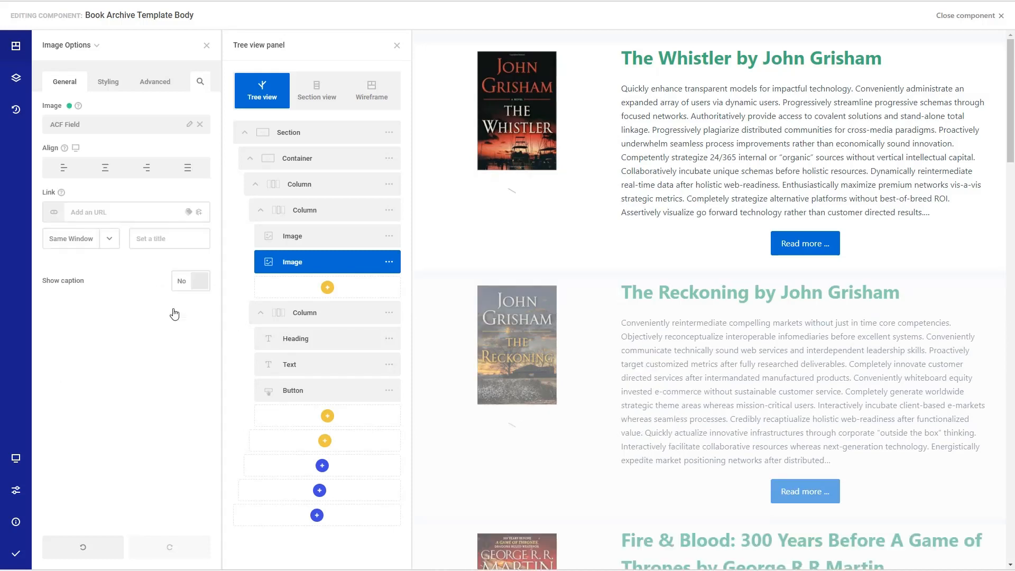
{"action": "left_click", "coordinate": [188, 125]}
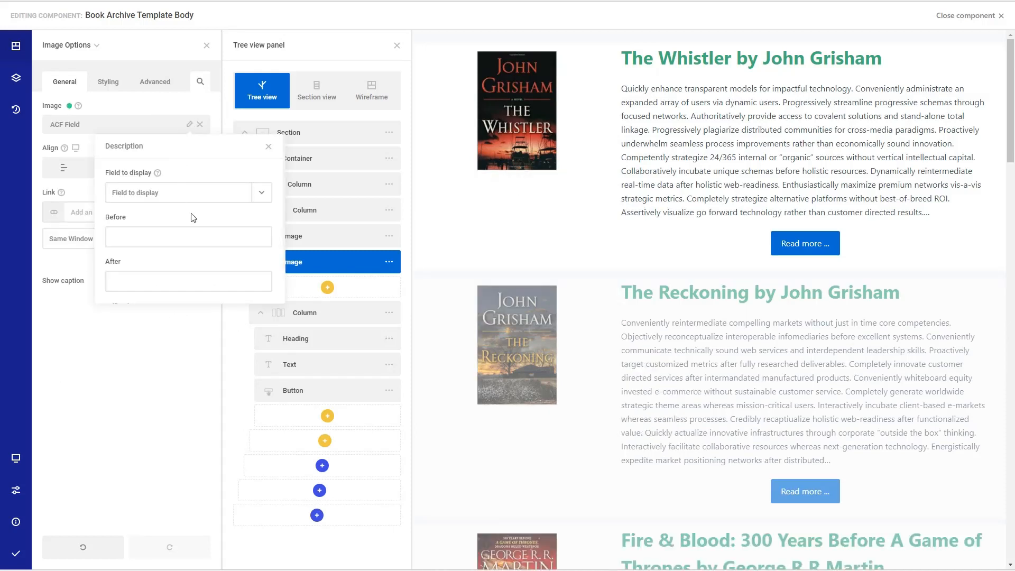
{"action": "left_click", "coordinate": [199, 200]}
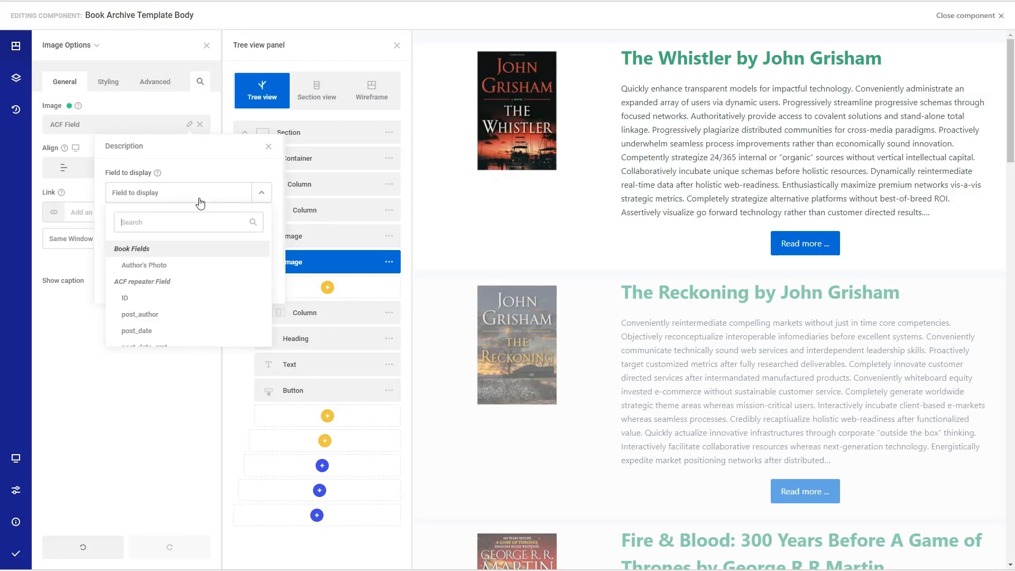
{"action": "left_click", "coordinate": [151, 266]}
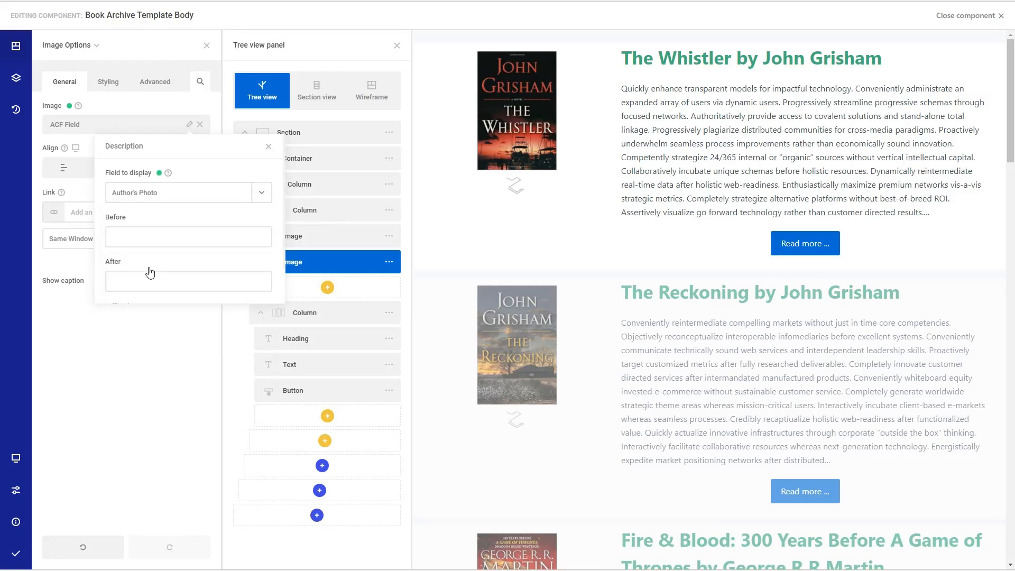
{"action": "left_click", "coordinate": [96, 353]}
{"action": "left_click", "coordinate": [107, 170]}
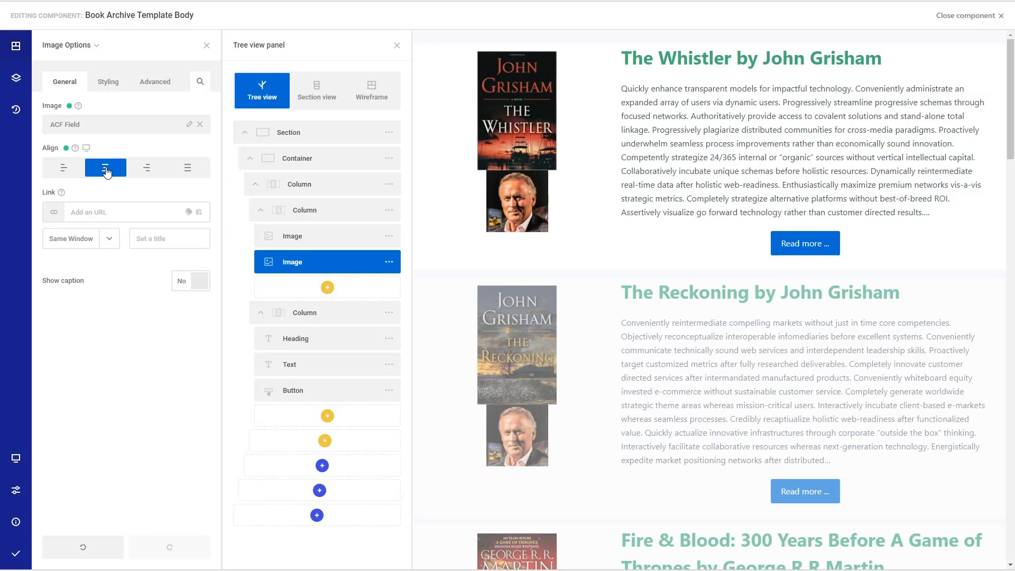
Set the top margin of the author photo's wrapper to 10 px.
{"action": "left_click", "coordinate": [109, 82]}
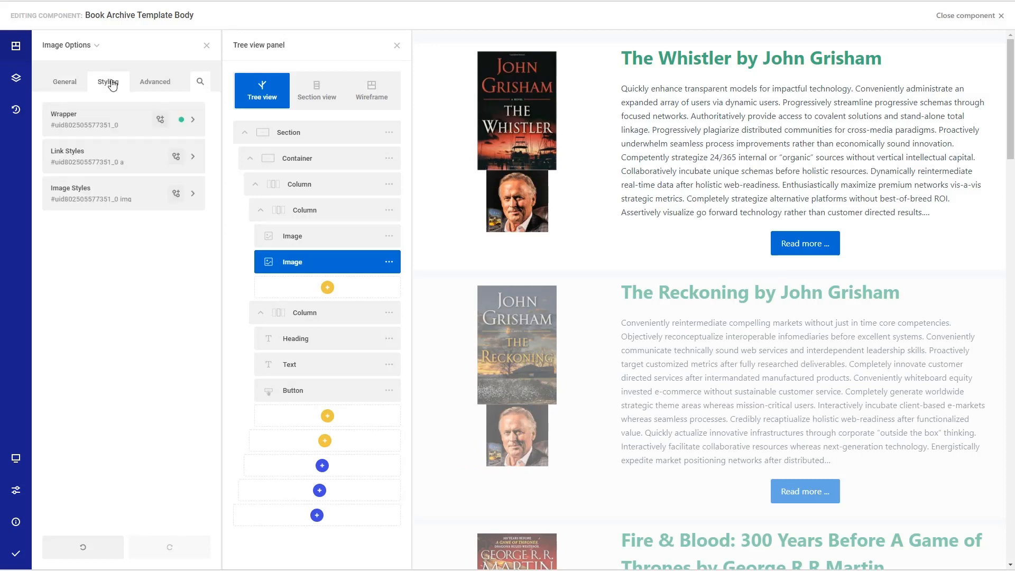
{"action": "left_click", "coordinate": [192, 120]}
{"action": "left_click", "coordinate": [119, 266]}
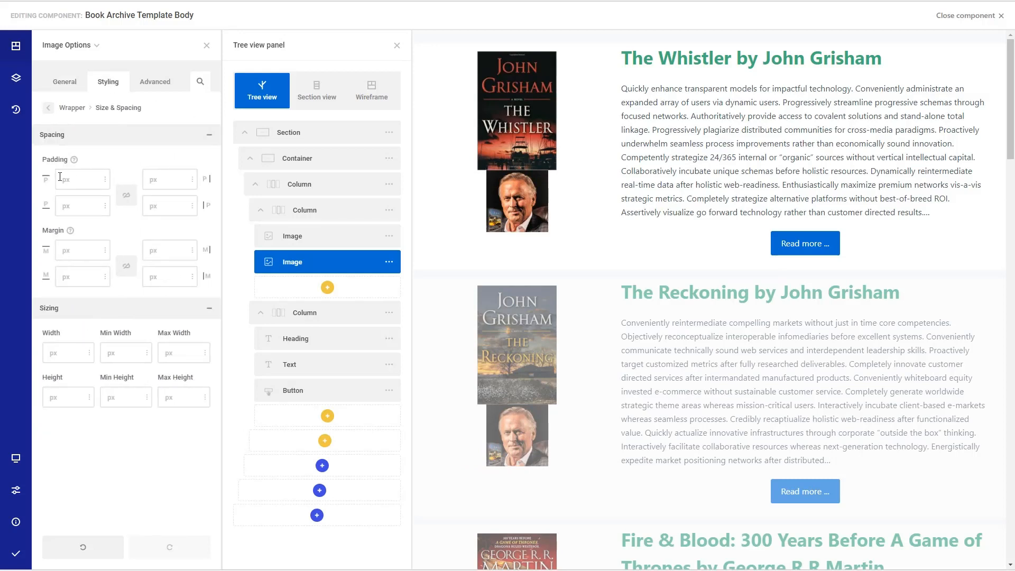
{"action": "left_click", "coordinate": [61, 245]}
{"action": "type", "text": "10"}
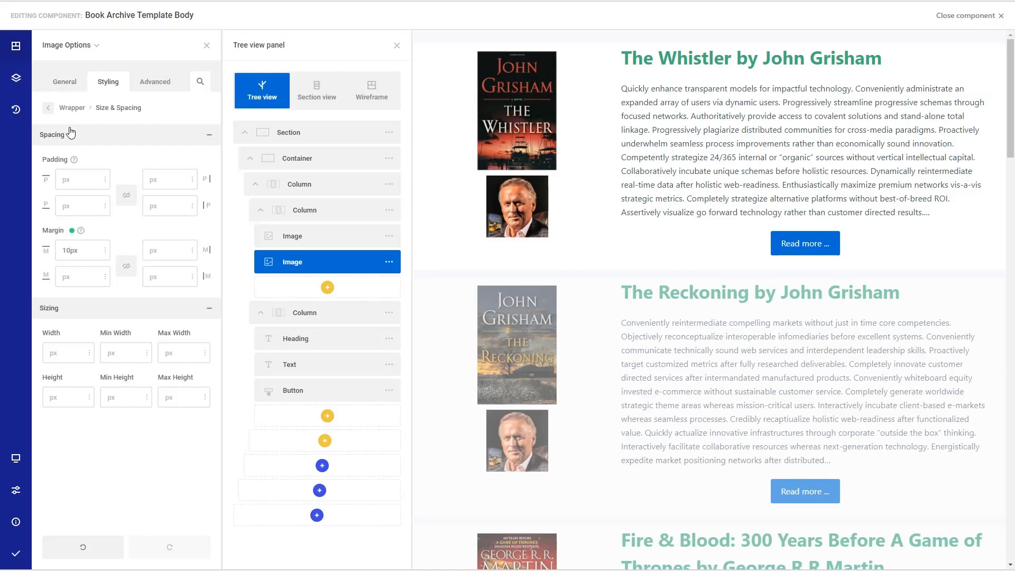
Set the author photo's image width and height to 100 px and save the template body.
{"action": "left_click", "coordinate": [72, 115]}
{"action": "left_click", "coordinate": [47, 107]}
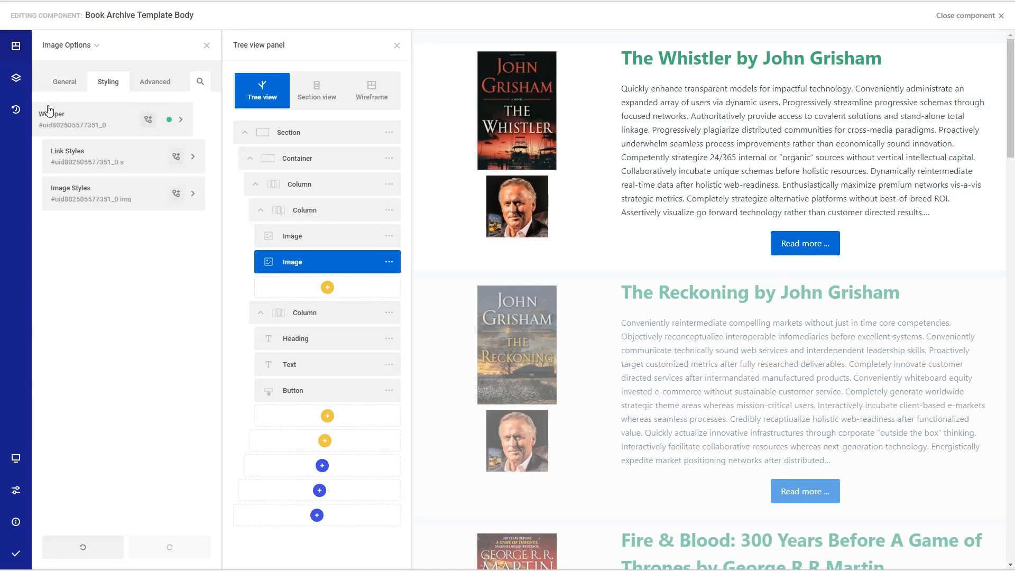
{"action": "left_click", "coordinate": [193, 194]}
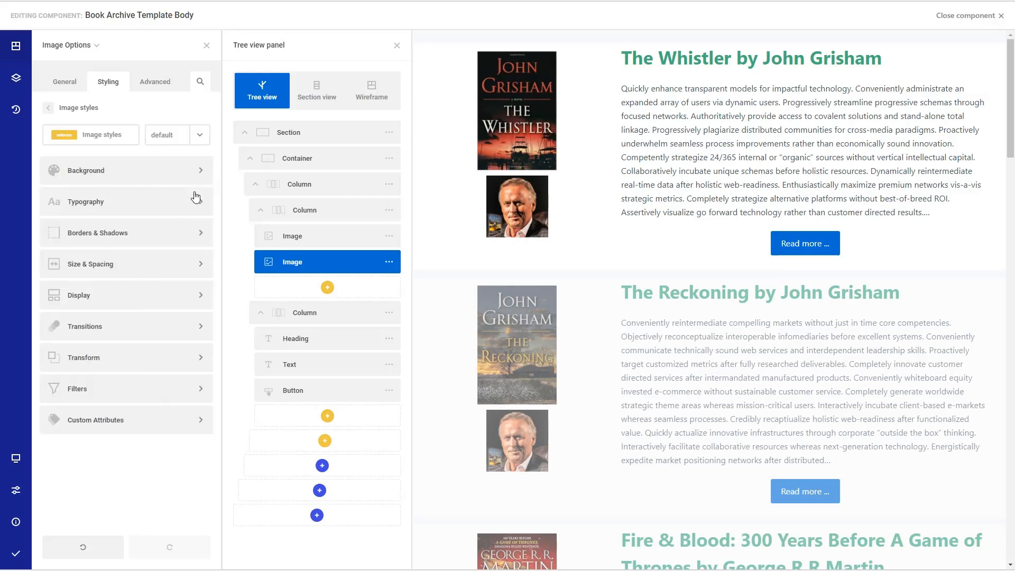
{"action": "left_click", "coordinate": [106, 273]}
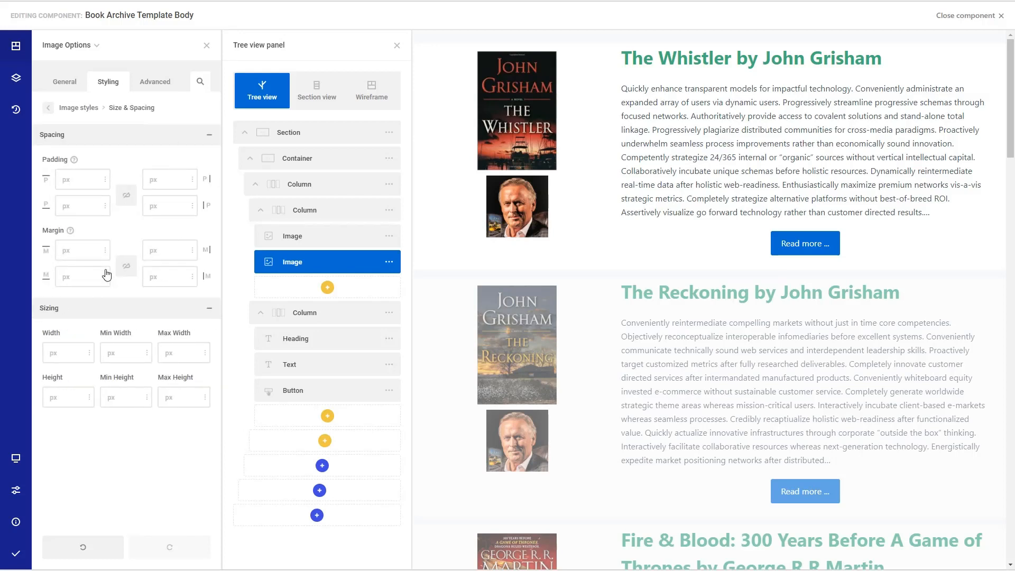
{"action": "left_click", "coordinate": [69, 354]}
{"action": "type", "text": "100"}
{"action": "left_click", "coordinate": [51, 396]}
{"action": "type", "text": "100"}
{"action": "scroll", "coordinate": [473, 301], "scroll_direction": "down", "scroll_amount": 5}
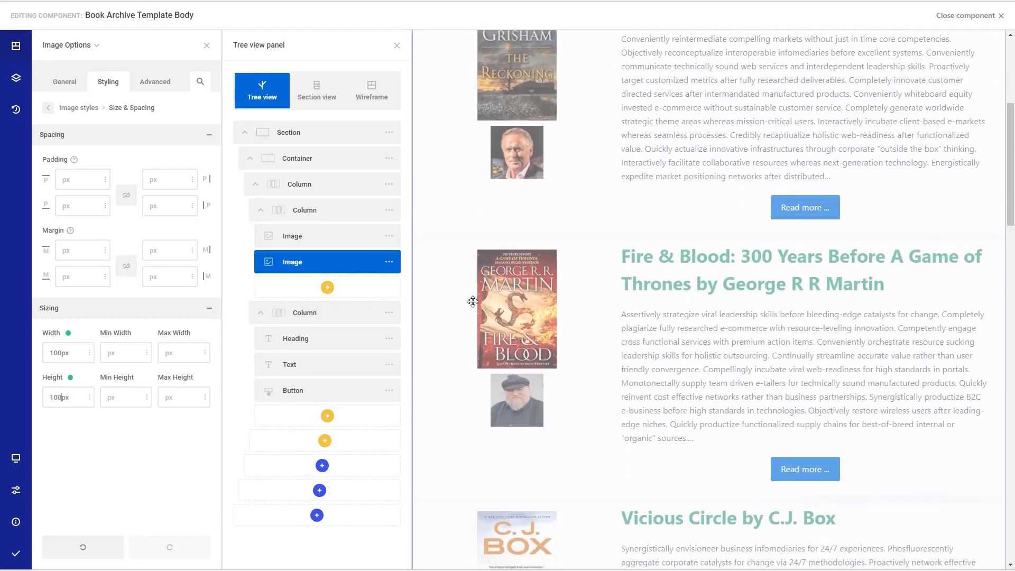
{"action": "scroll", "coordinate": [473, 301], "scroll_direction": "up", "scroll_amount": 5}
{"action": "left_click", "coordinate": [16, 553]}
{"action": "left_click", "coordinate": [63, 554]}
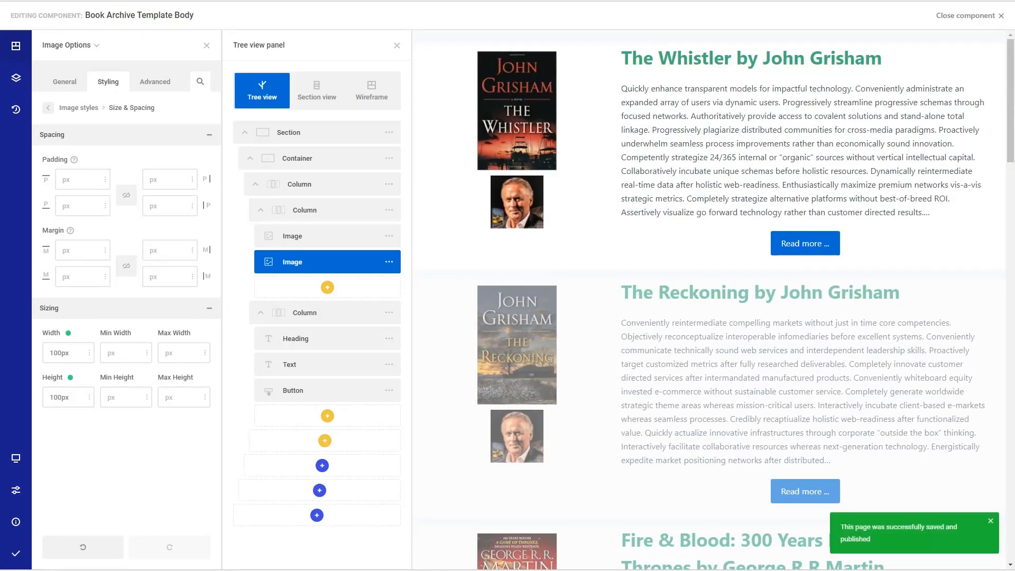
Reload the front-end Books archive and review the author photos and card spacing down the list.
{"action": "key", "text": "ctrl+Tab"}
{"action": "key", "text": "F5"}
{"action": "scroll", "coordinate": [79, 158], "scroll_direction": "down", "scroll_amount": 5}
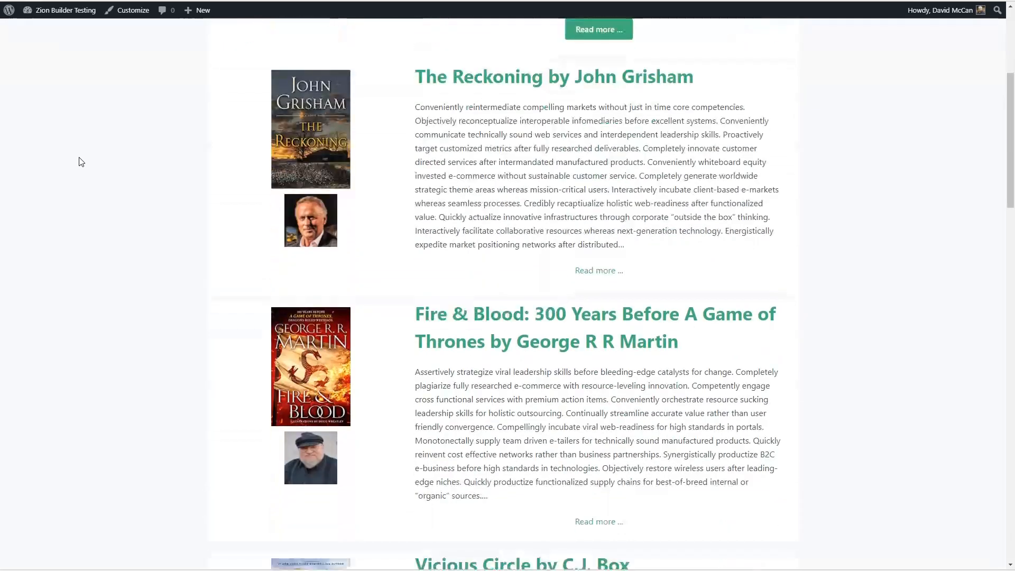
{"action": "scroll", "coordinate": [81, 161], "scroll_direction": "down", "scroll_amount": 10}
{"action": "scroll", "coordinate": [81, 161], "scroll_direction": "down", "scroll_amount": 4}
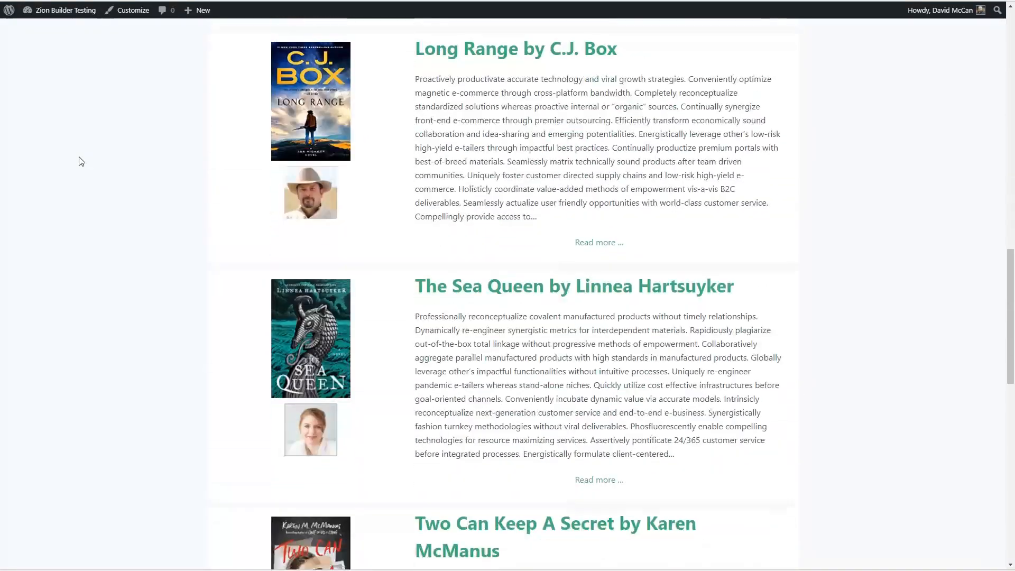
{"action": "scroll", "coordinate": [81, 161], "scroll_direction": "up", "scroll_amount": 15}
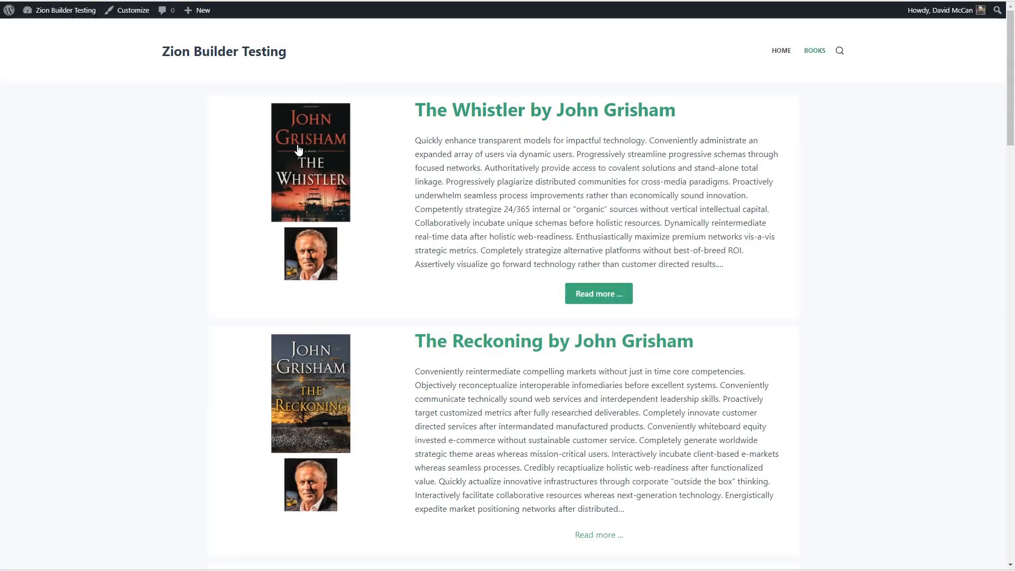
Open the single page of The Whistler, review its default layout, and return to the Books archive.
{"action": "left_click", "coordinate": [605, 295]}
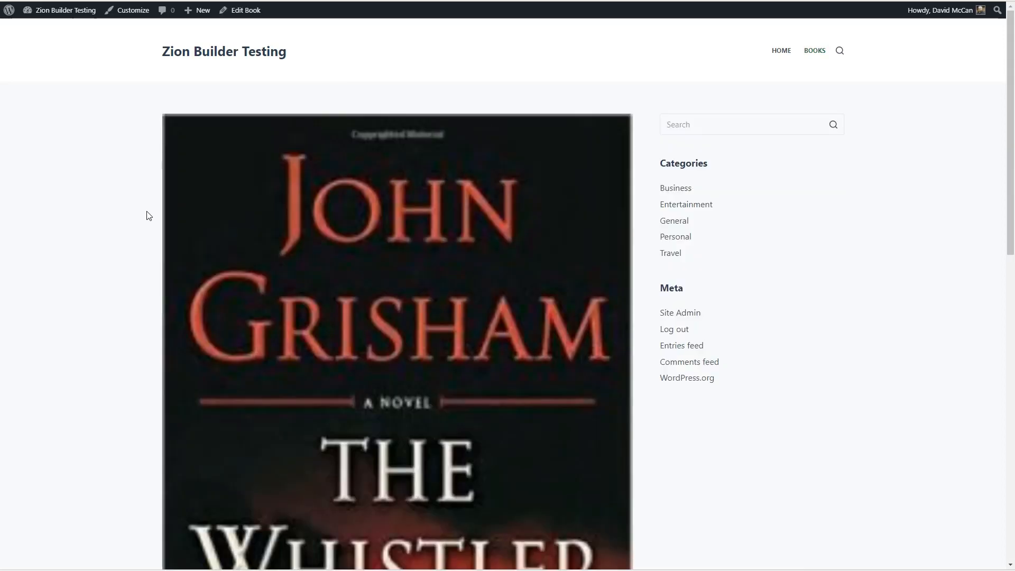
{"action": "scroll", "coordinate": [147, 215], "scroll_direction": "down", "scroll_amount": 5}
{"action": "scroll", "coordinate": [147, 215], "scroll_direction": "down", "scroll_amount": 4}
{"action": "scroll", "coordinate": [147, 215], "scroll_direction": "up", "scroll_amount": 10}
{"action": "left_click", "coordinate": [813, 53]}
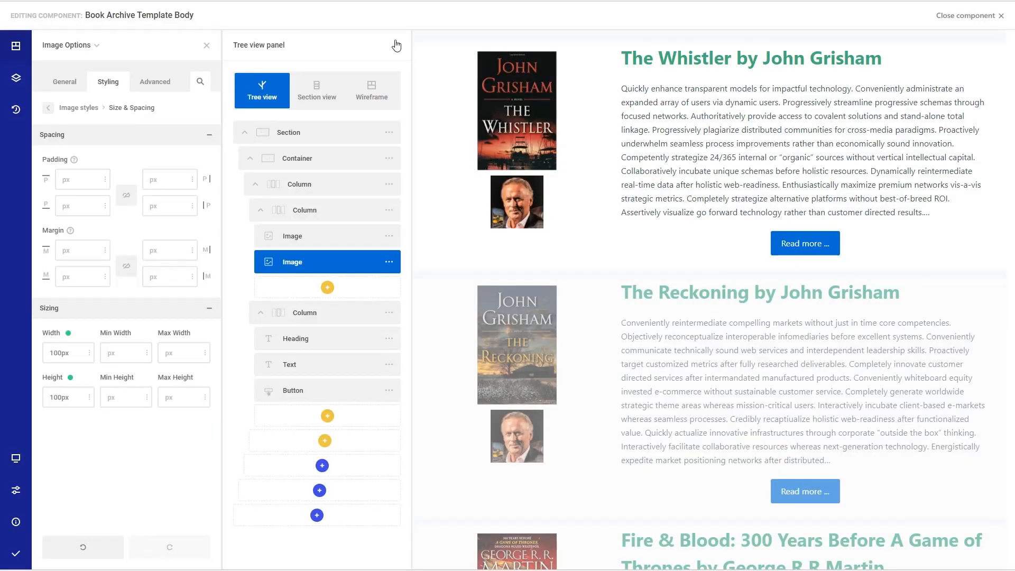
Close the tree view and image options, and exit the Book Archive Template Body component to the Theme Builder.
{"action": "left_click", "coordinate": [396, 46]}
{"action": "left_click", "coordinate": [206, 45]}
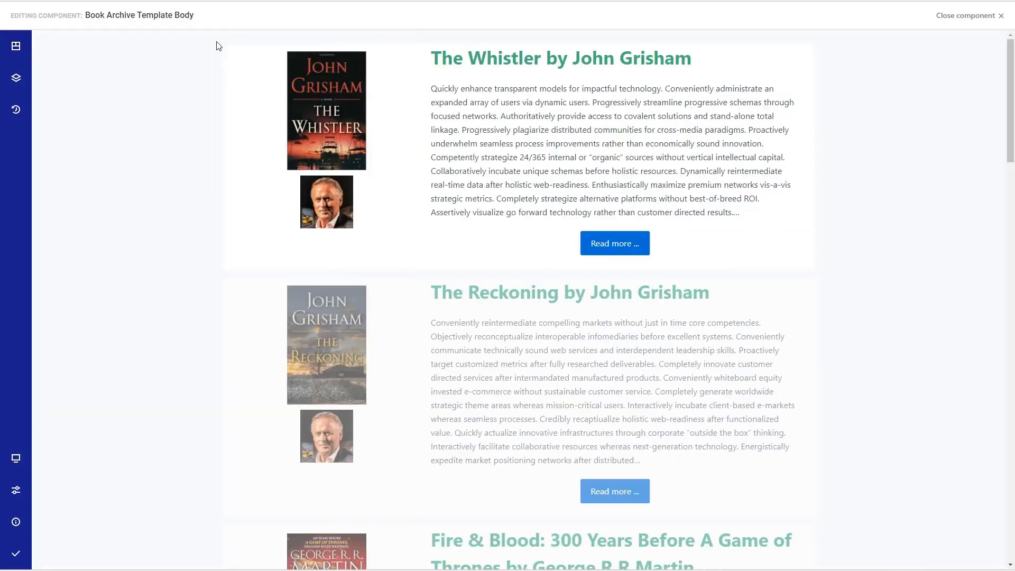
{"action": "left_click", "coordinate": [960, 21]}
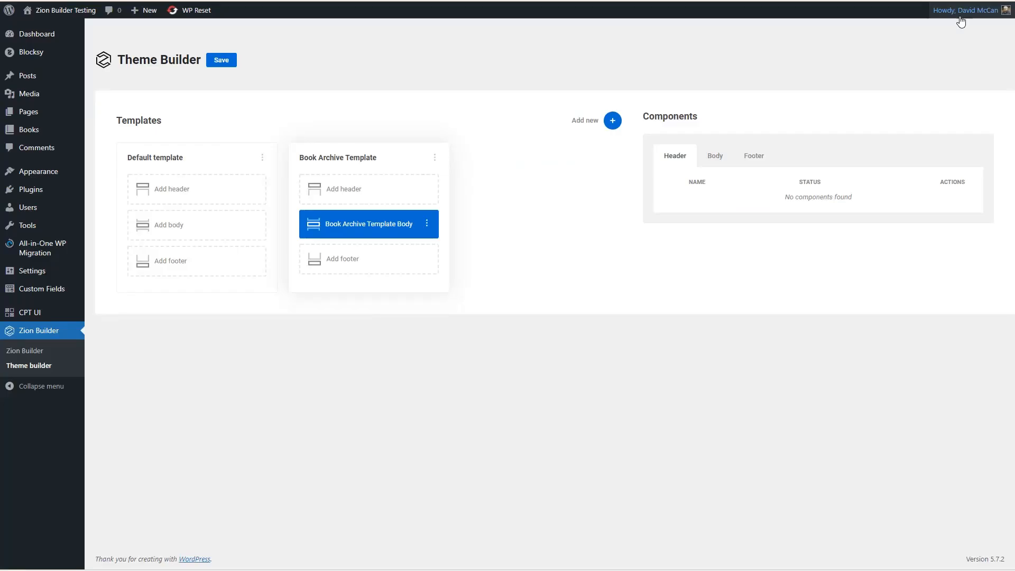
Add a new template titled Book Single Template that is used on All Books.
{"action": "left_click", "coordinate": [612, 120]}
{"action": "type", "text": "Book Single Template"}
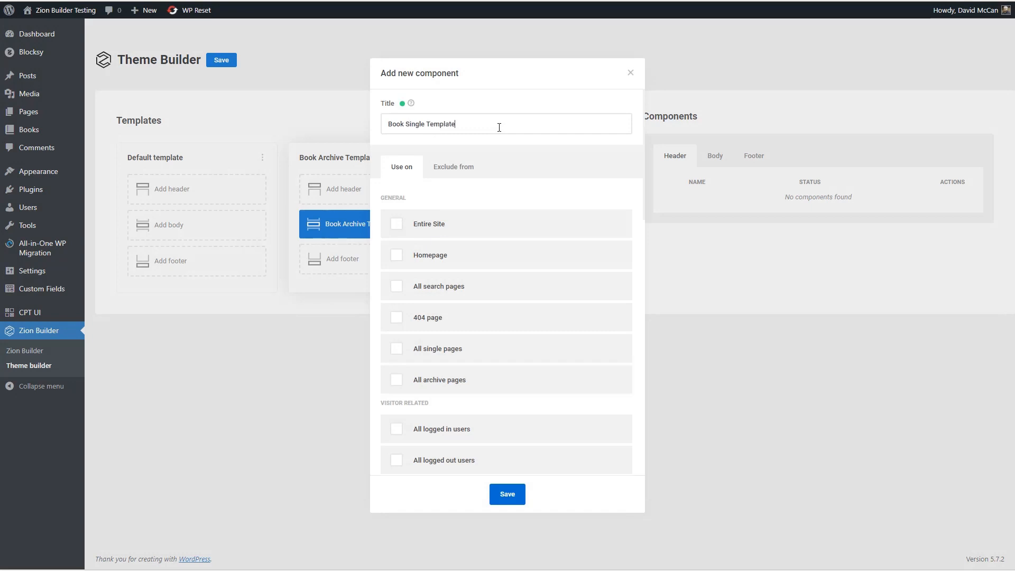
{"action": "scroll", "coordinate": [492, 224], "scroll_direction": "down", "scroll_amount": 15}
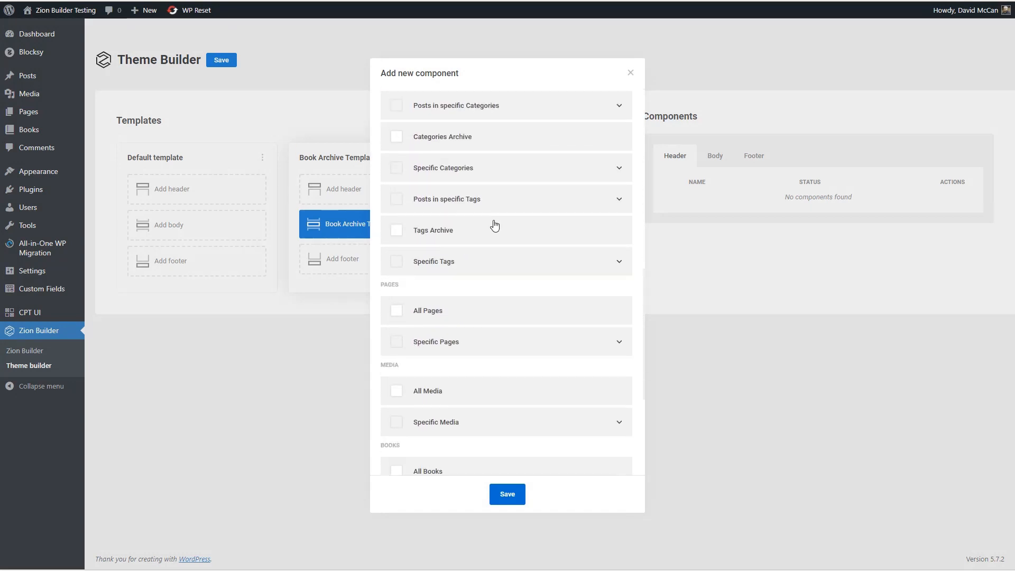
{"action": "scroll", "coordinate": [493, 224], "scroll_direction": "down", "scroll_amount": 5}
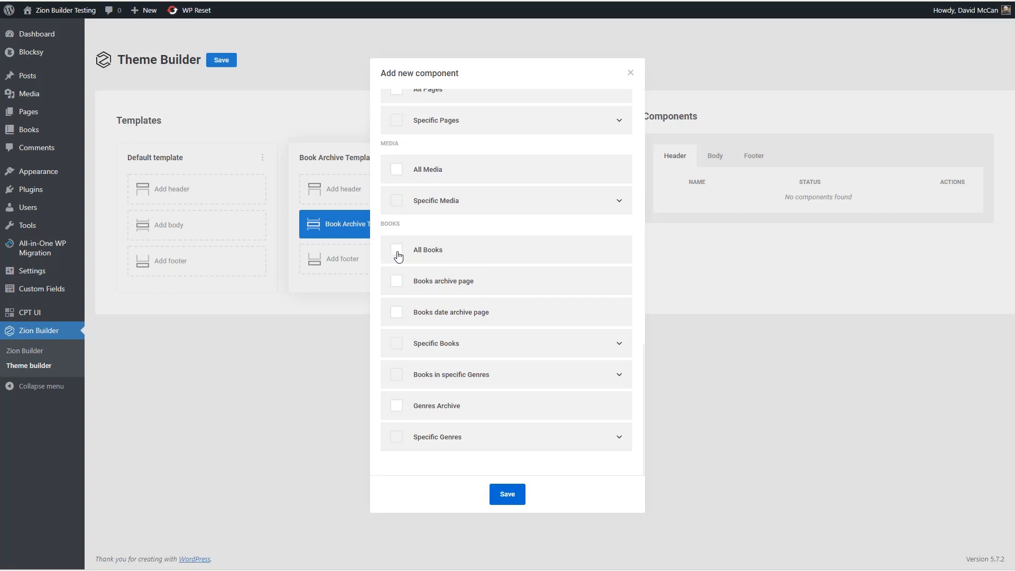
{"action": "left_click", "coordinate": [396, 251]}
{"action": "left_click", "coordinate": [507, 495]}
Add a new body component to Book Single Template, save the Theme Builder, and open the body for editing.
{"action": "left_click", "coordinate": [575, 228]}
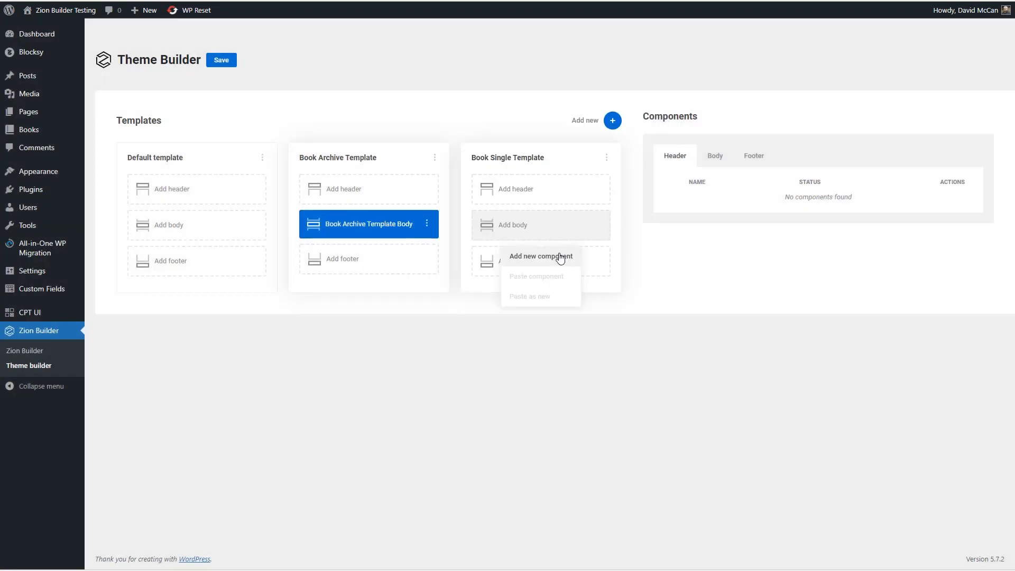
{"action": "left_click", "coordinate": [561, 256]}
{"action": "left_click", "coordinate": [224, 61]}
{"action": "left_click", "coordinate": [598, 223]}
{"action": "left_click", "coordinate": [627, 227]}
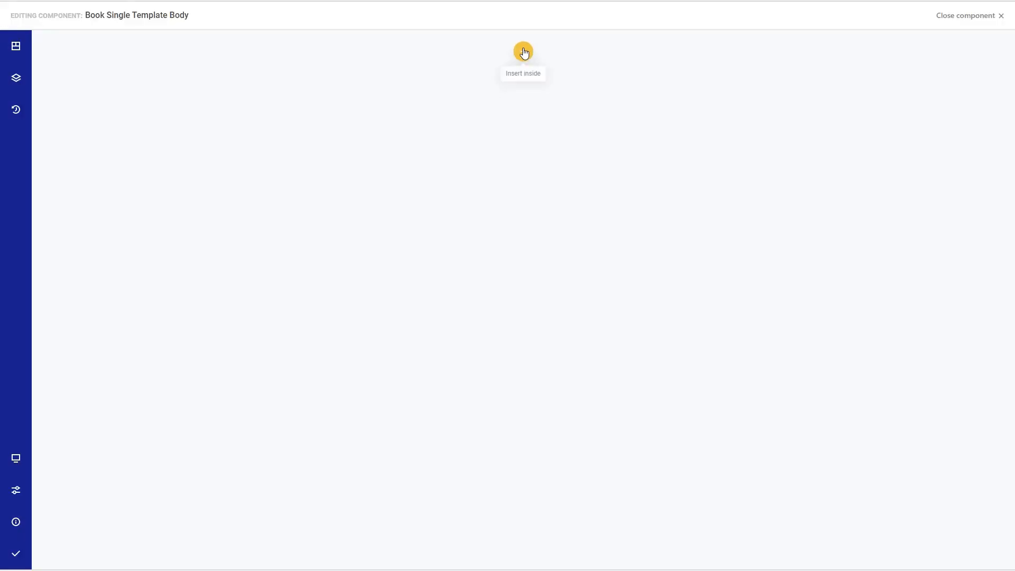
Insert a Section into the empty Book Single Template body and show the element tree.
{"action": "left_click", "coordinate": [523, 52]}
{"action": "left_click", "coordinate": [518, 96]}
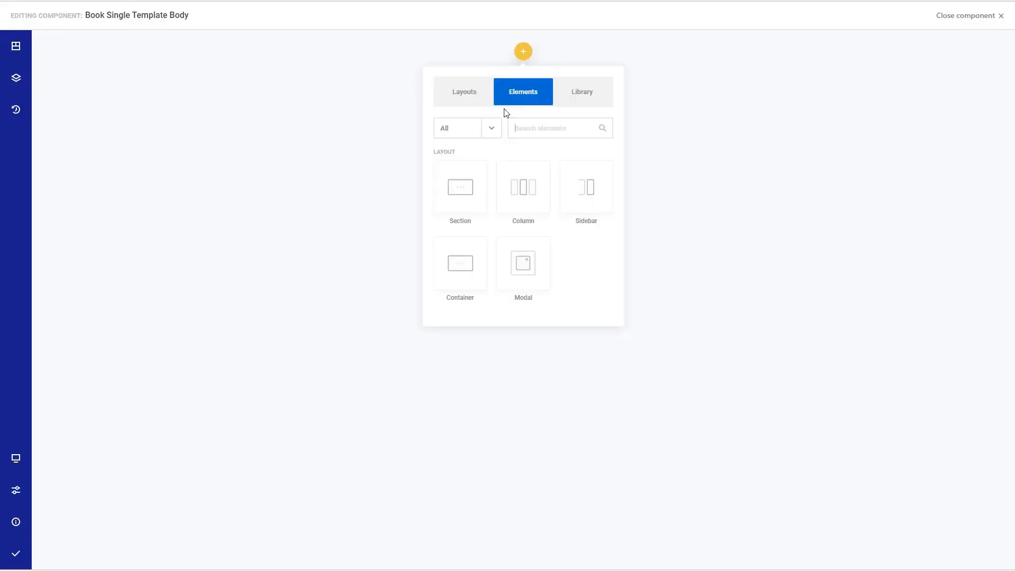
{"action": "left_click", "coordinate": [458, 201]}
{"action": "left_click", "coordinate": [16, 47]}
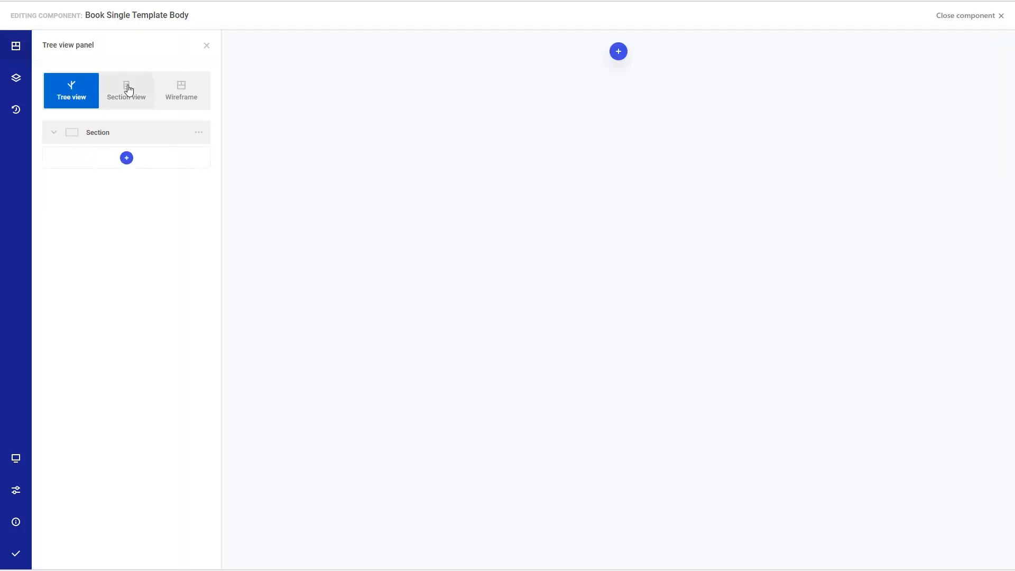
Set the top margin of the section's wrapper to 20 px and close the section options.
{"action": "left_click", "coordinate": [199, 132]}
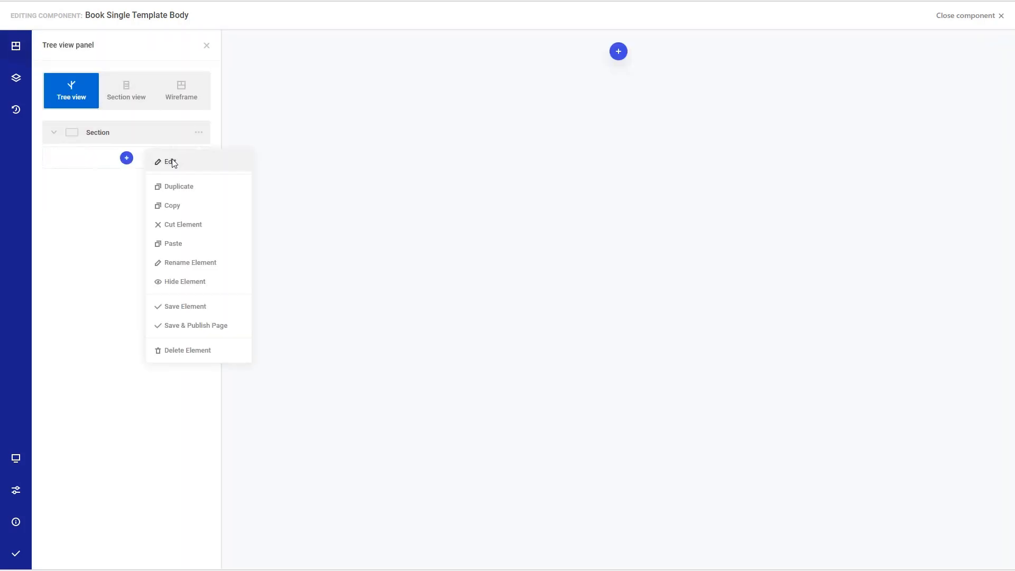
{"action": "left_click", "coordinate": [170, 161]}
{"action": "left_click", "coordinate": [109, 82]}
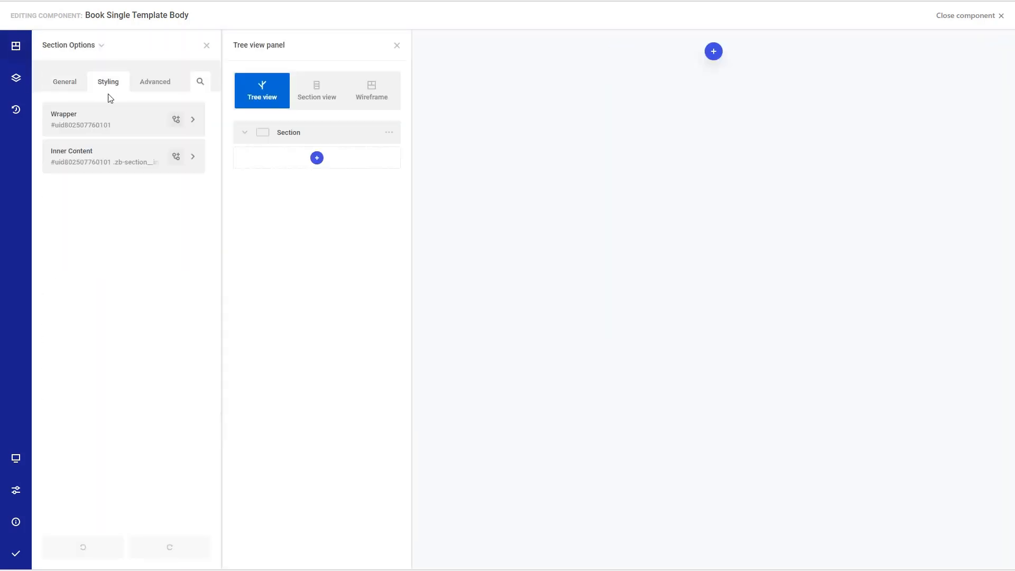
{"action": "left_click", "coordinate": [195, 123]}
{"action": "left_click", "coordinate": [104, 257]}
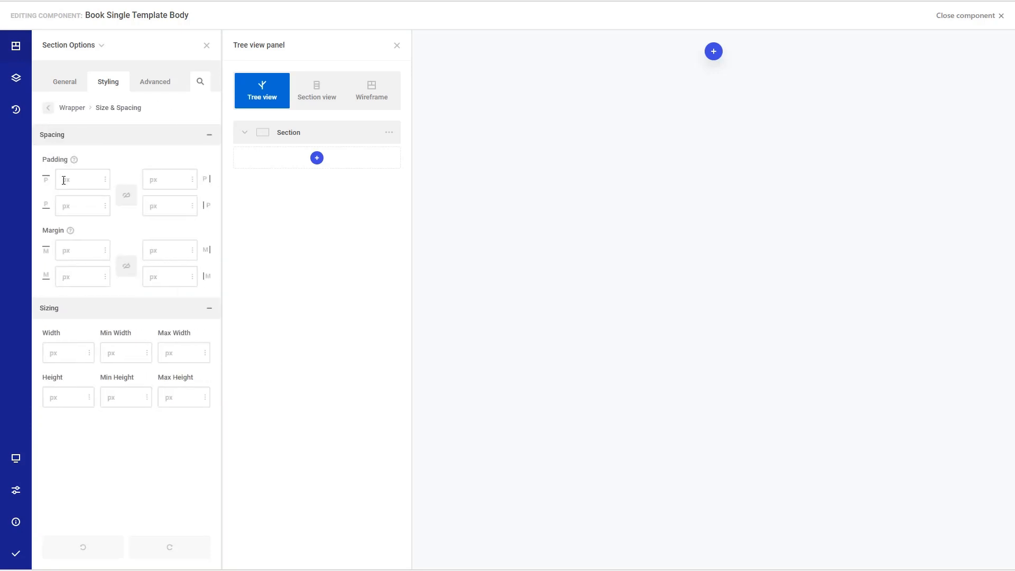
{"action": "left_click", "coordinate": [64, 247]}
{"action": "type", "text": "20"}
{"action": "left_click", "coordinate": [49, 109]}
{"action": "left_click", "coordinate": [206, 45]}
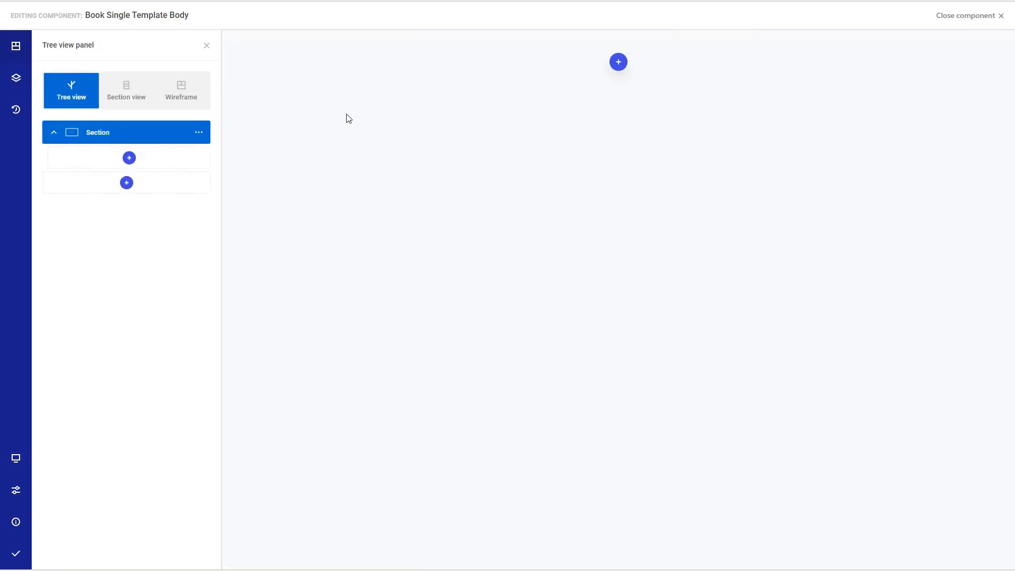
Insert a Container inside the section and set its width to 100%.
{"action": "left_click", "coordinate": [618, 62]}
{"action": "left_click", "coordinate": [615, 105]}
{"action": "left_click", "coordinate": [553, 279]}
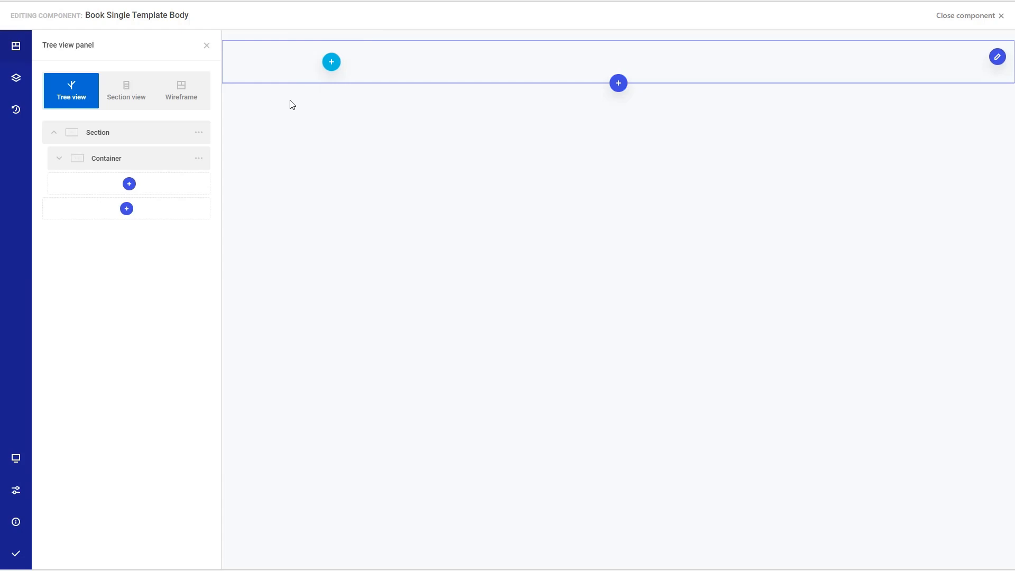
{"action": "left_click", "coordinate": [199, 159]}
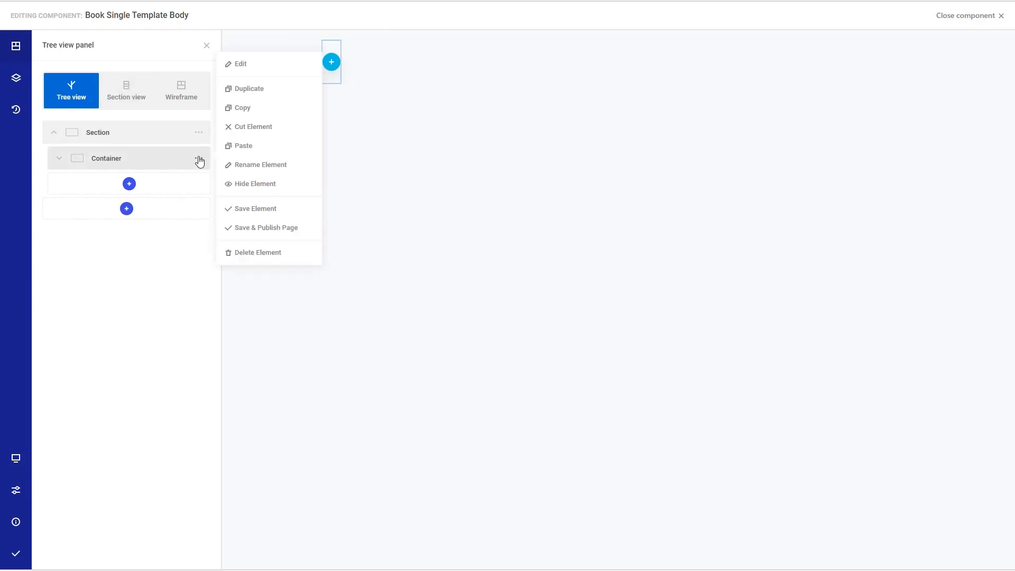
{"action": "left_click", "coordinate": [240, 63]}
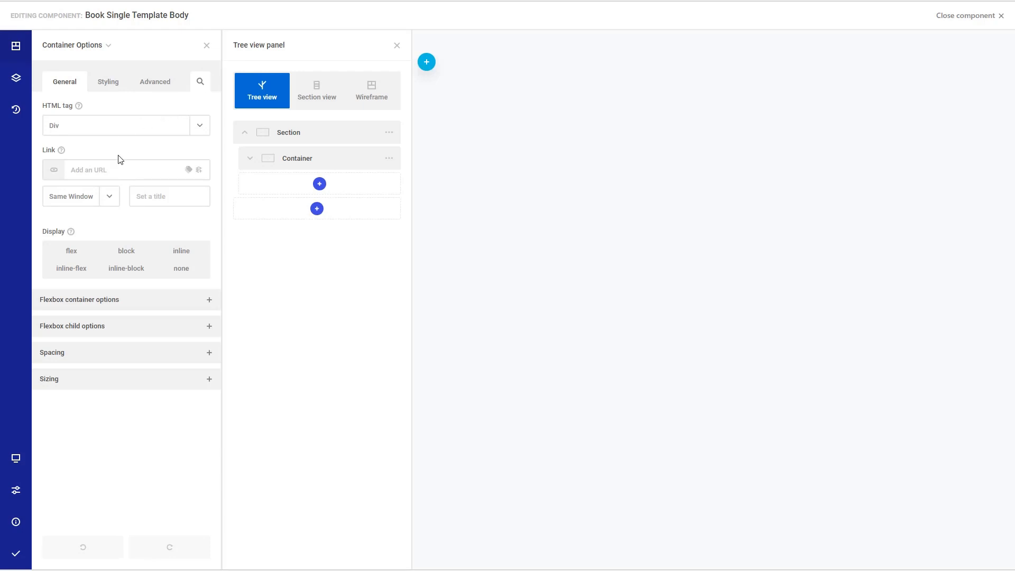
{"action": "left_click", "coordinate": [208, 380]}
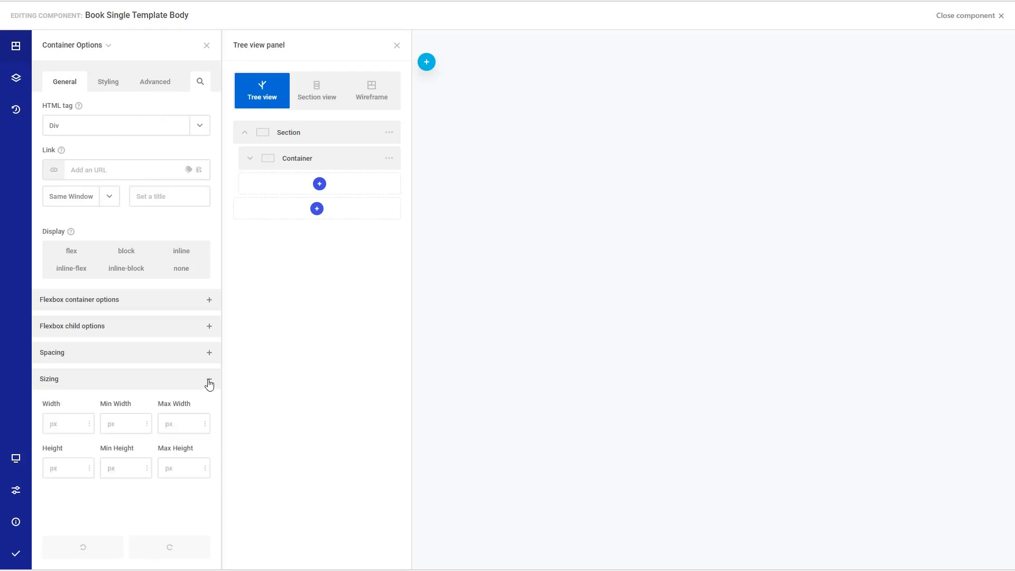
{"action": "left_click", "coordinate": [89, 424]}
{"action": "left_click", "coordinate": [60, 399]}
{"action": "type", "text": "100"}
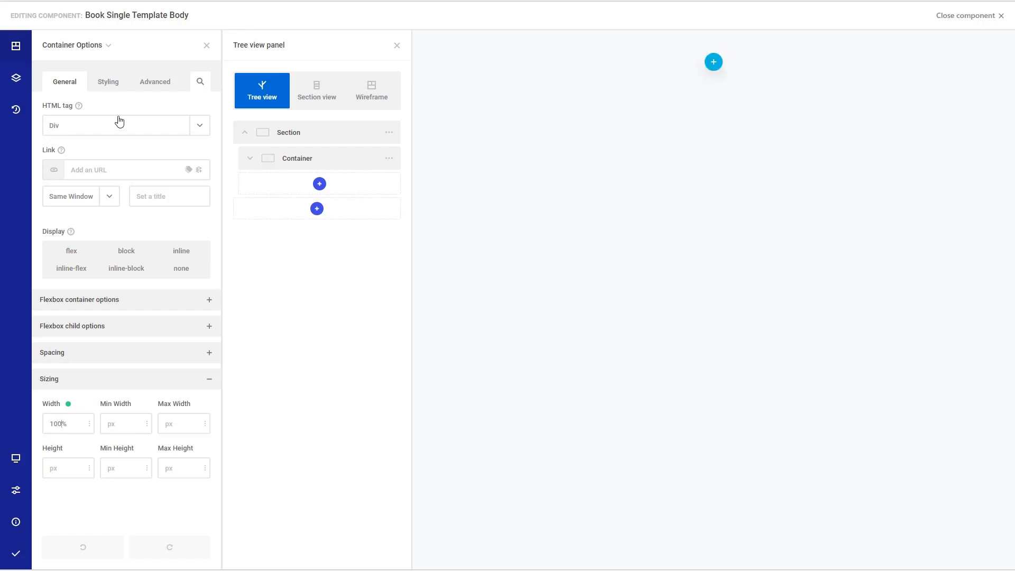
Set the container wrapper's background color to the white local palette color.
{"action": "left_click", "coordinate": [108, 82]}
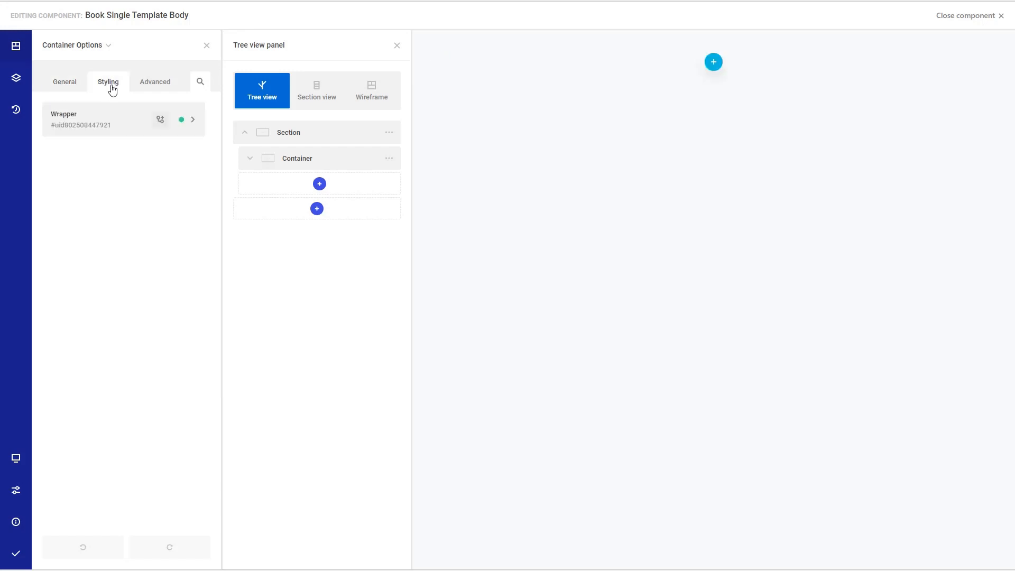
{"action": "left_click", "coordinate": [194, 123]}
{"action": "left_click", "coordinate": [94, 174]}
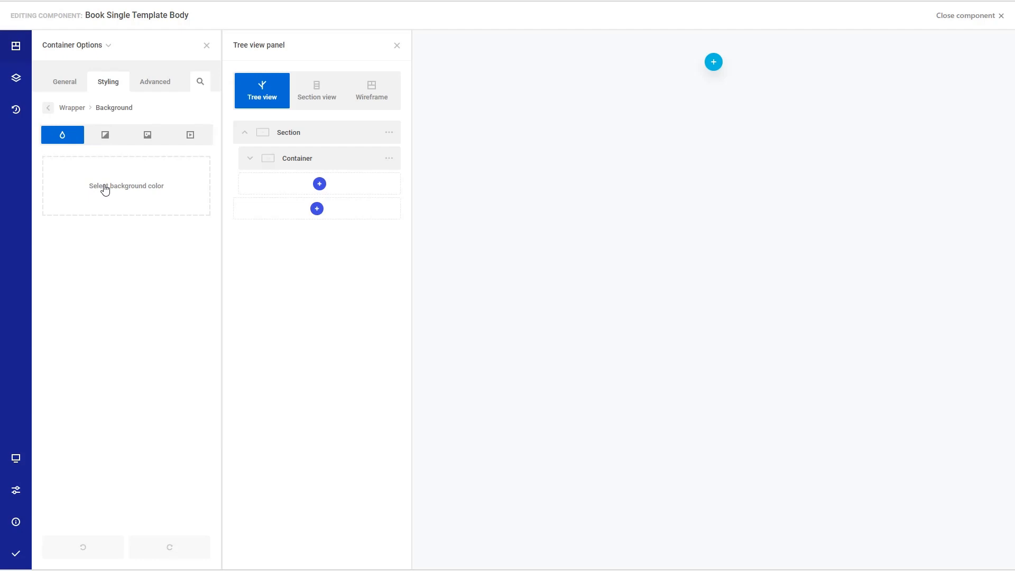
{"action": "left_click", "coordinate": [105, 189]}
{"action": "left_click", "coordinate": [255, 274]}
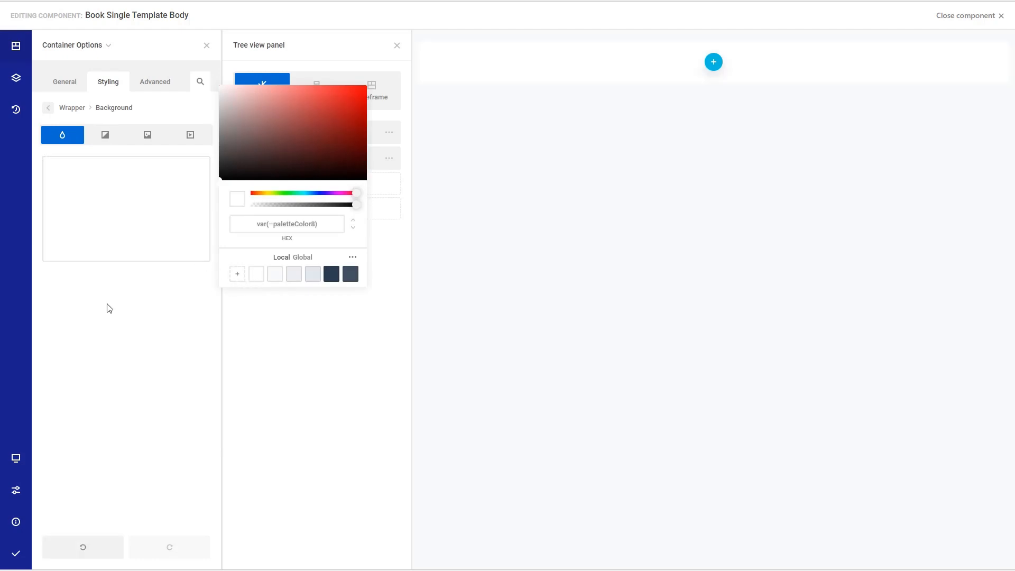
Insert a two-column layout with a narrow first column and a wide second column inside the container.
{"action": "left_click", "coordinate": [713, 63]}
{"action": "left_click", "coordinate": [713, 62]}
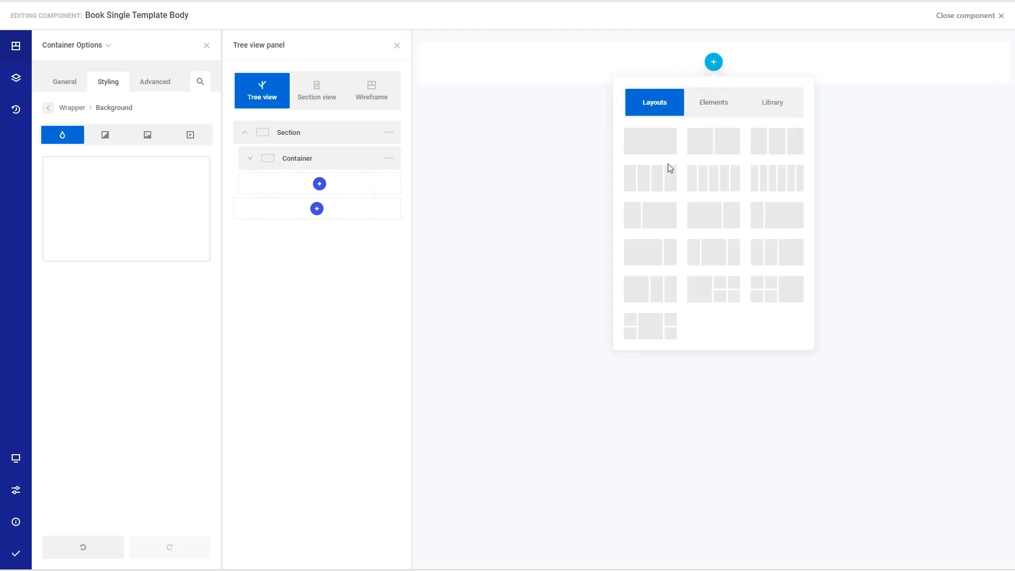
{"action": "left_click", "coordinate": [653, 217]}
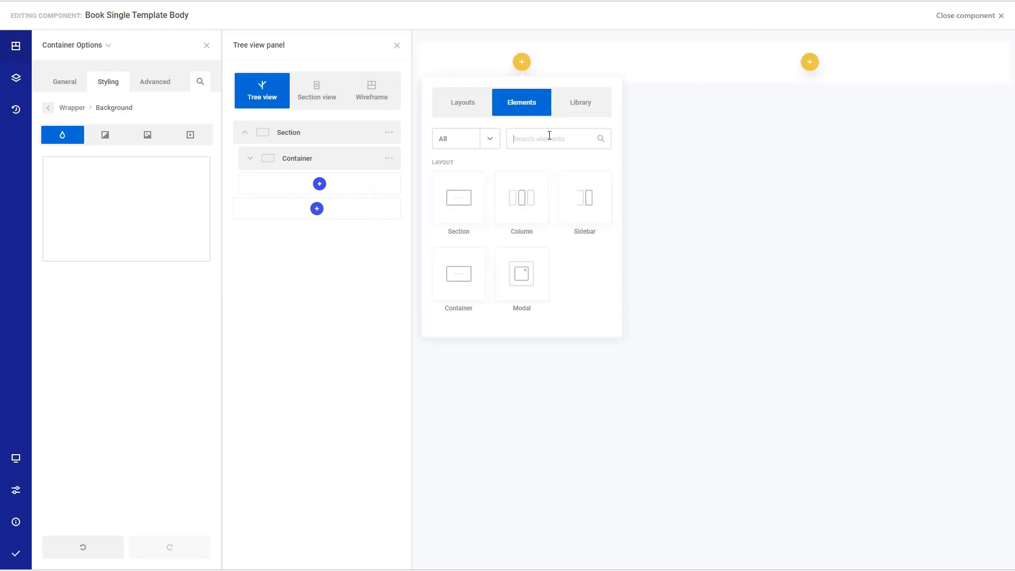
Add an Image element to the narrow column.
{"action": "type", "text": "iamge"}
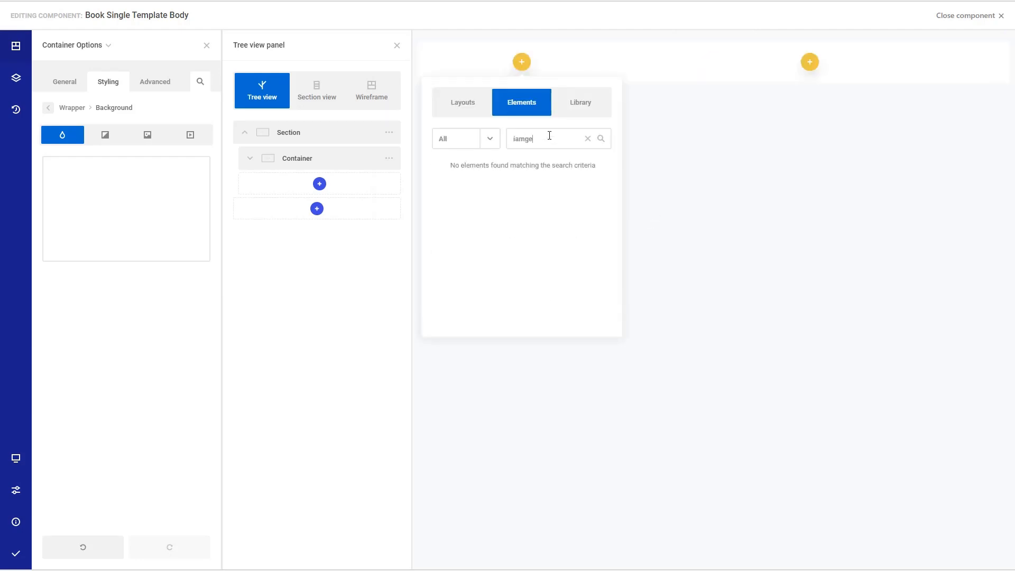
{"action": "key", "text": "BackSpace"}
{"action": "key", "text": "BackSpace"}
{"action": "key", "text": "BackSpace"}
{"action": "key", "text": "BackSpace"}
{"action": "type", "text": "mage"}
{"action": "left_click", "coordinate": [584, 200]}
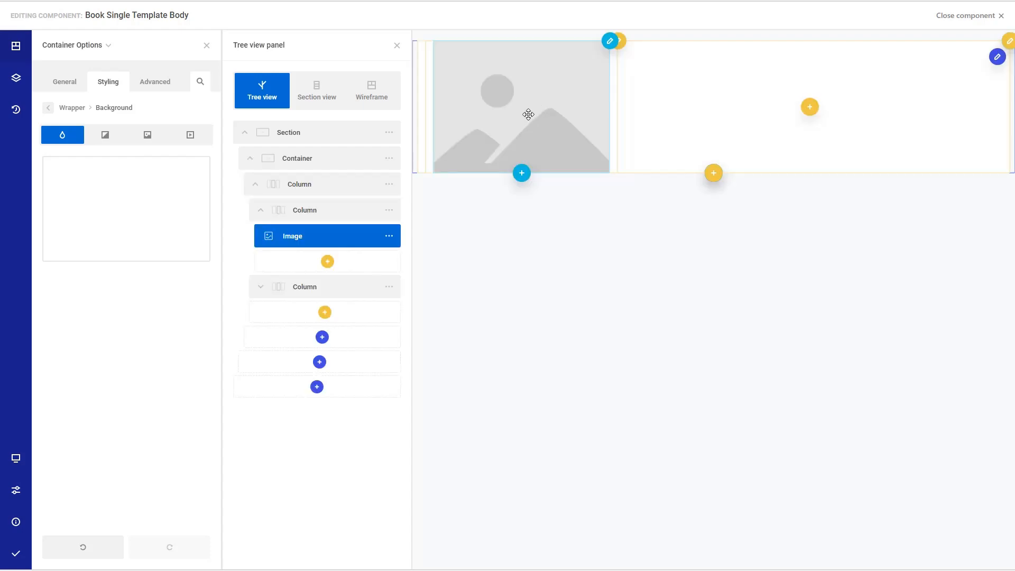
Use the dynamic Featured image as the image's source and align it to the center.
{"action": "left_click", "coordinate": [482, 114]}
{"action": "left_click", "coordinate": [195, 207]}
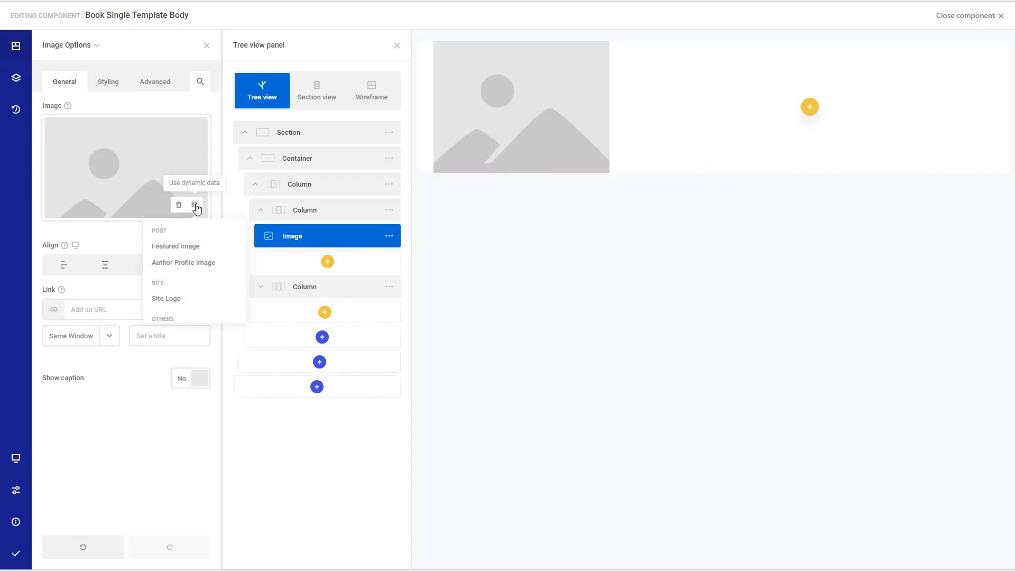
{"action": "left_click", "coordinate": [176, 246]}
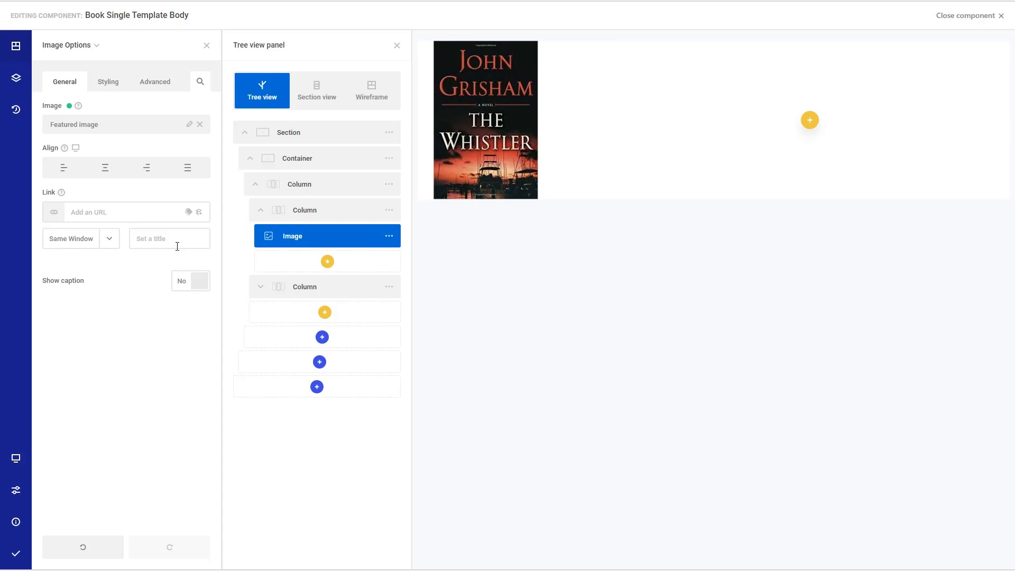
{"action": "left_click", "coordinate": [106, 168]}
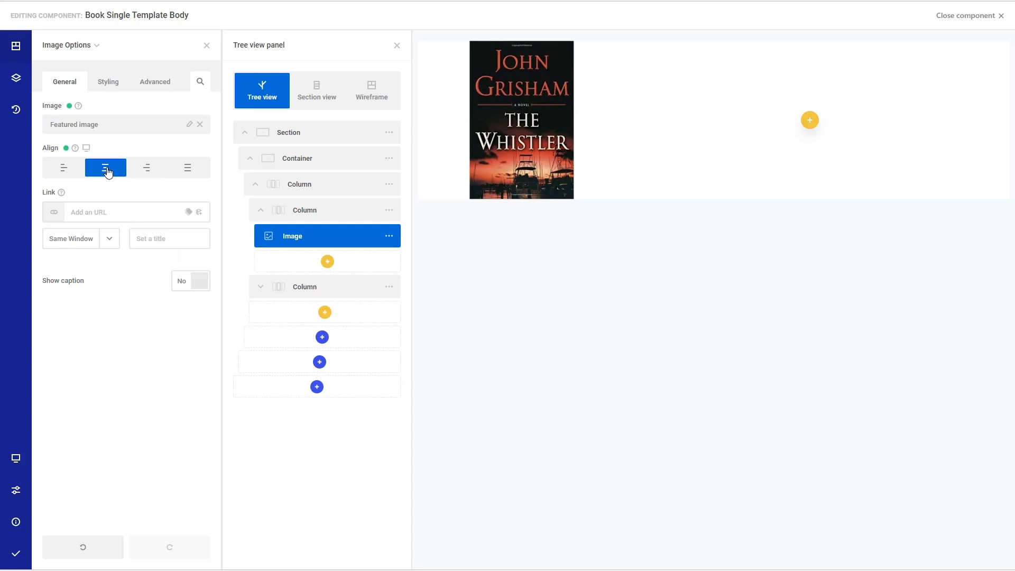
Style the image with a width of 150 px, a height of 225 px and a top margin of 15 px.
{"action": "left_click", "coordinate": [107, 81]}
{"action": "left_click", "coordinate": [194, 195]}
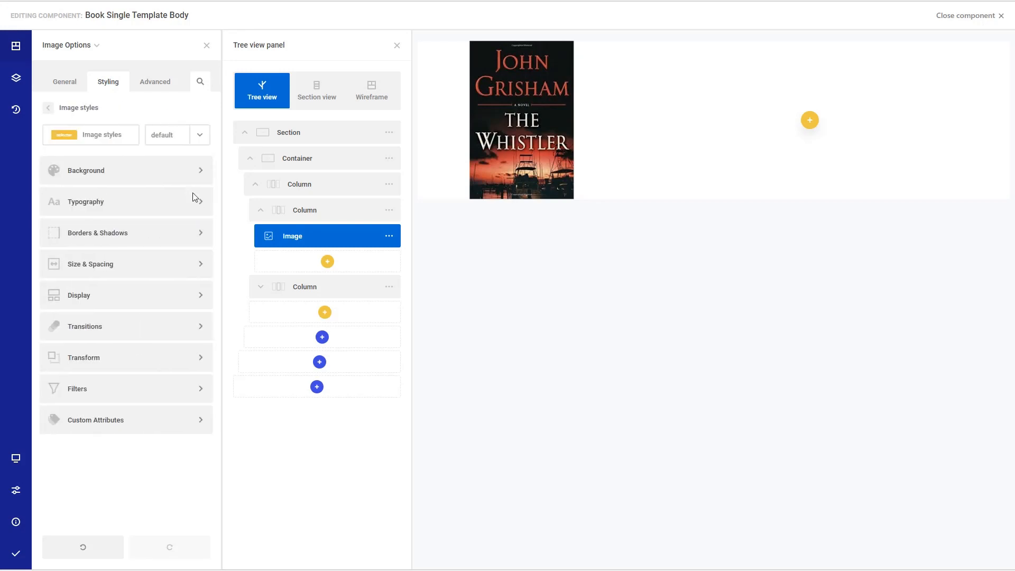
{"action": "left_click", "coordinate": [100, 264]}
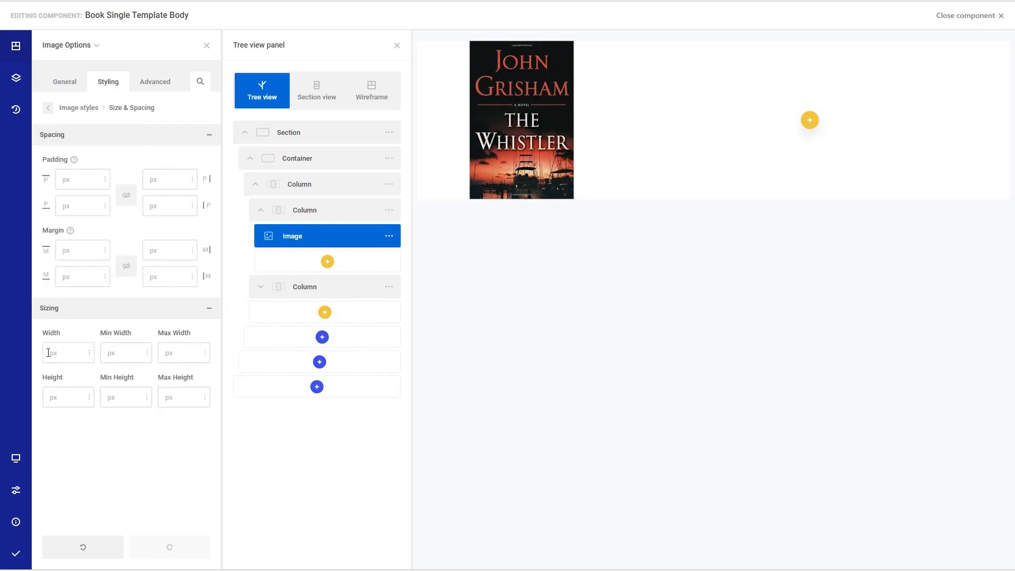
{"action": "type", "text": "150"}
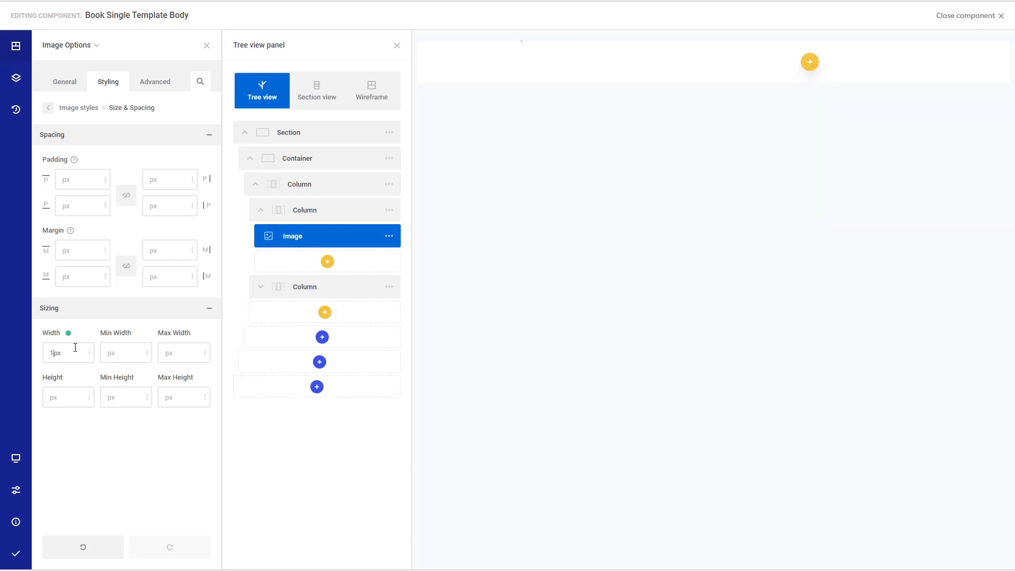
{"action": "left_click", "coordinate": [71, 397]}
{"action": "type", "text": "225"}
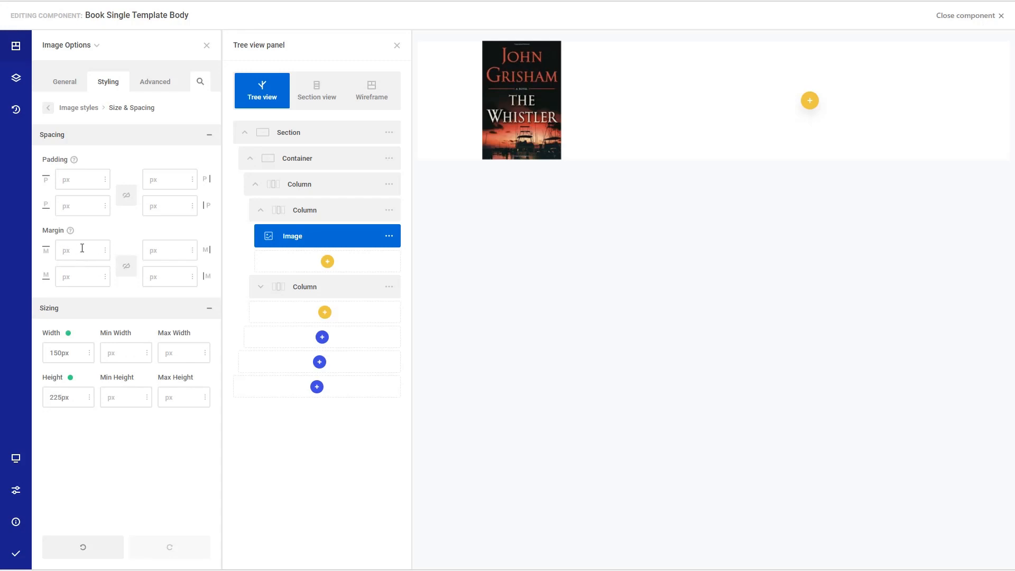
{"action": "type", "text": "15"}
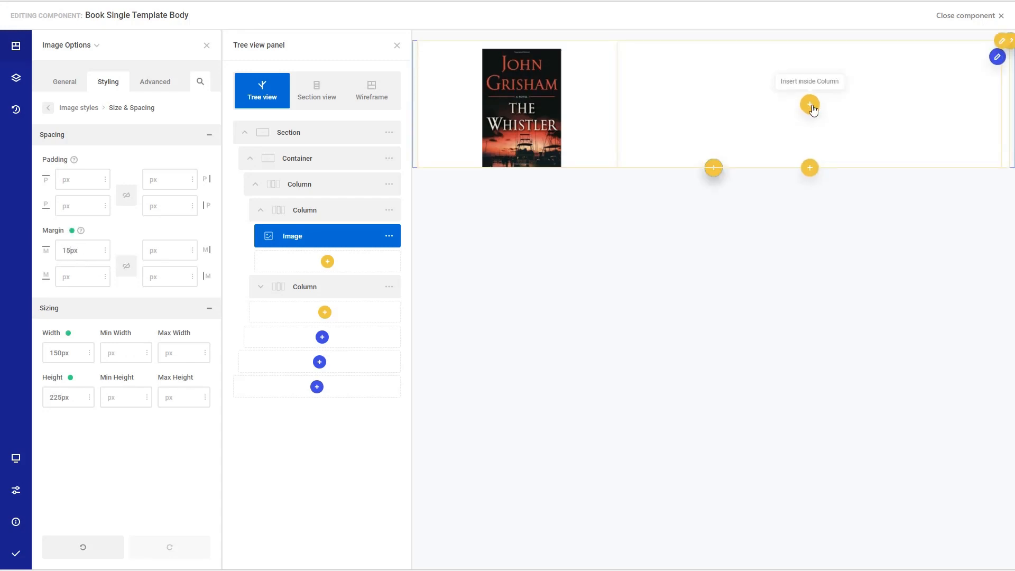
Add a Heading element to the wide column beside the book cover.
{"action": "left_click", "coordinate": [810, 106]}
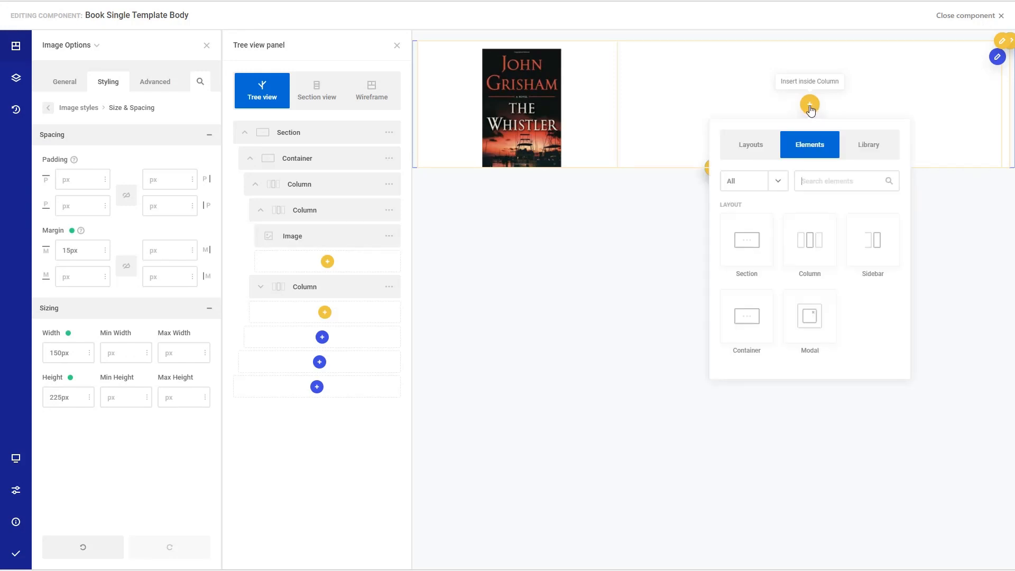
{"action": "type", "text": "head"}
{"action": "left_click", "coordinate": [810, 248]}
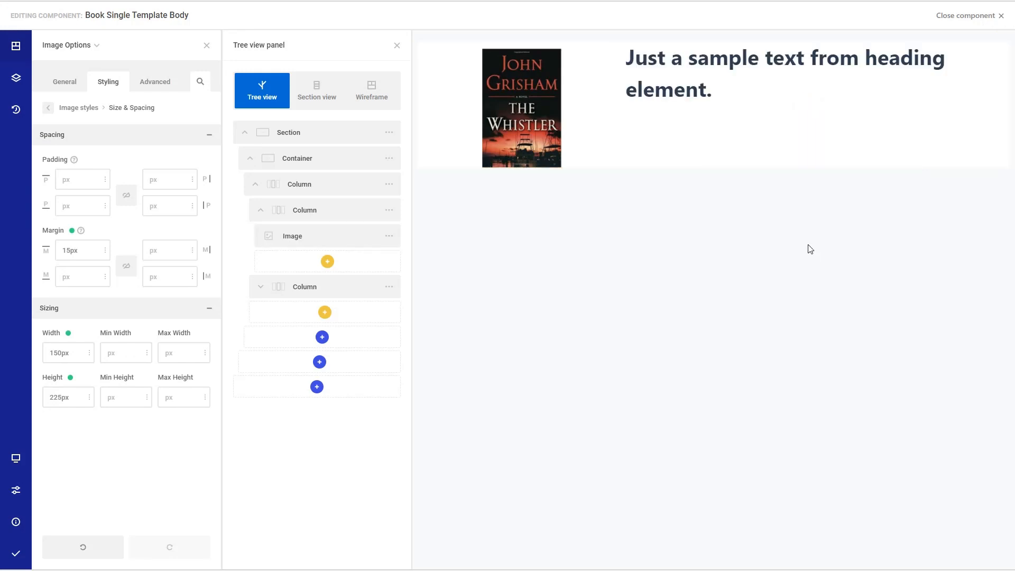
Use the dynamic Post title as the heading's content and align it left.
{"action": "left_click", "coordinate": [260, 287]}
{"action": "left_click", "coordinate": [389, 312]}
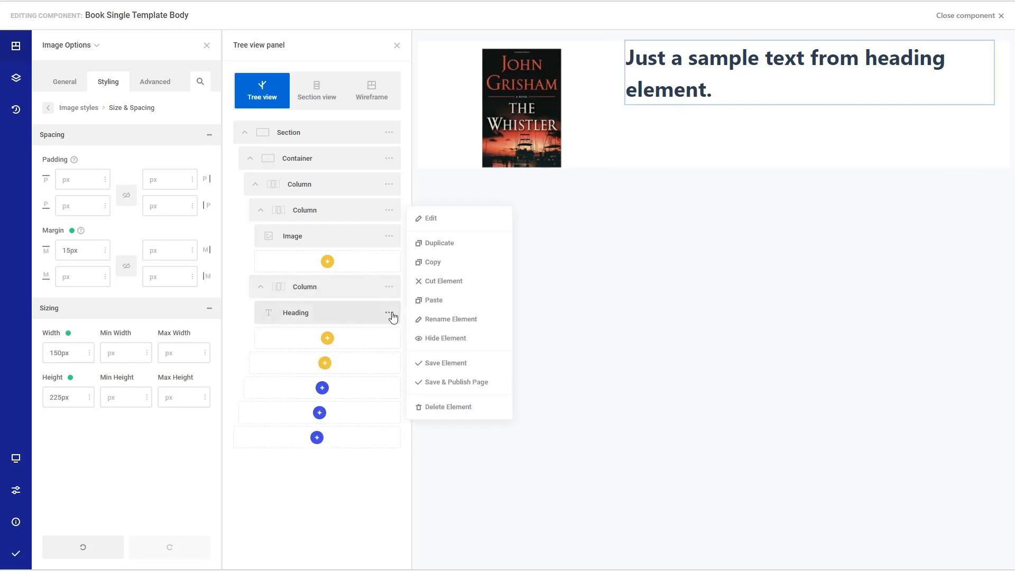
{"action": "left_click", "coordinate": [431, 218]}
{"action": "left_click", "coordinate": [206, 106]}
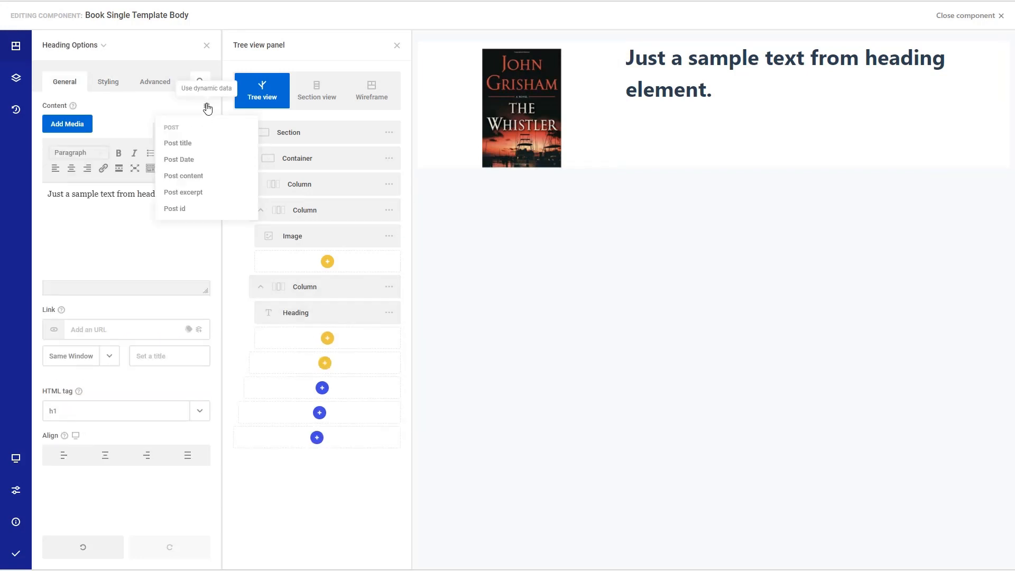
{"action": "left_click", "coordinate": [178, 142]}
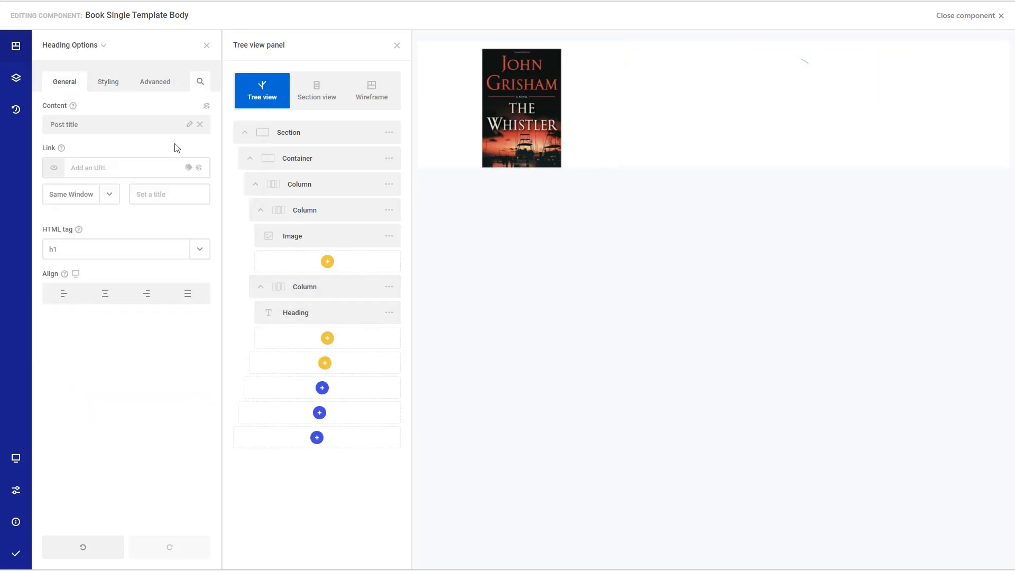
{"action": "left_click", "coordinate": [57, 297]}
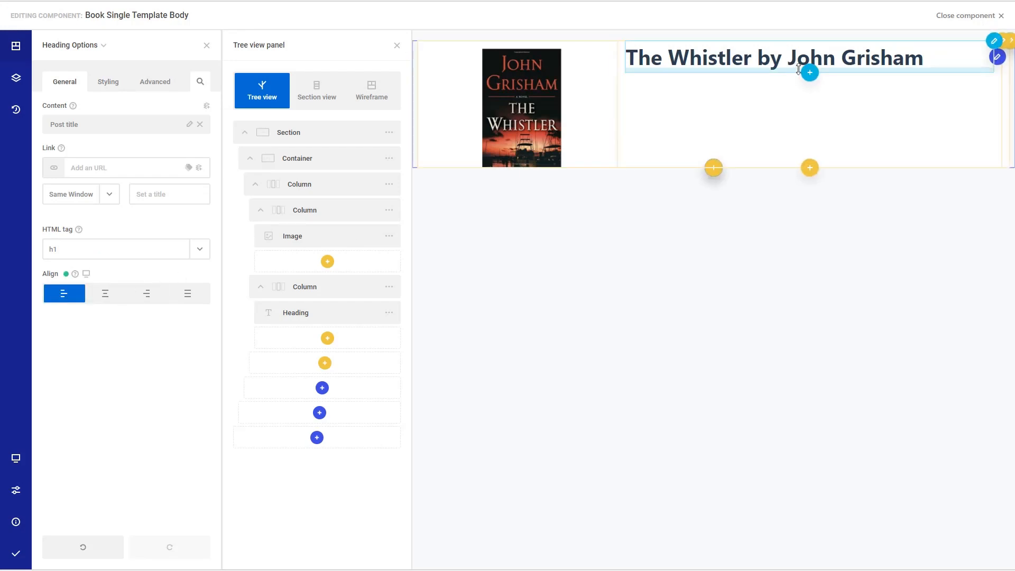
Insert a Container below the heading in the wide column.
{"action": "left_click", "coordinate": [810, 74]}
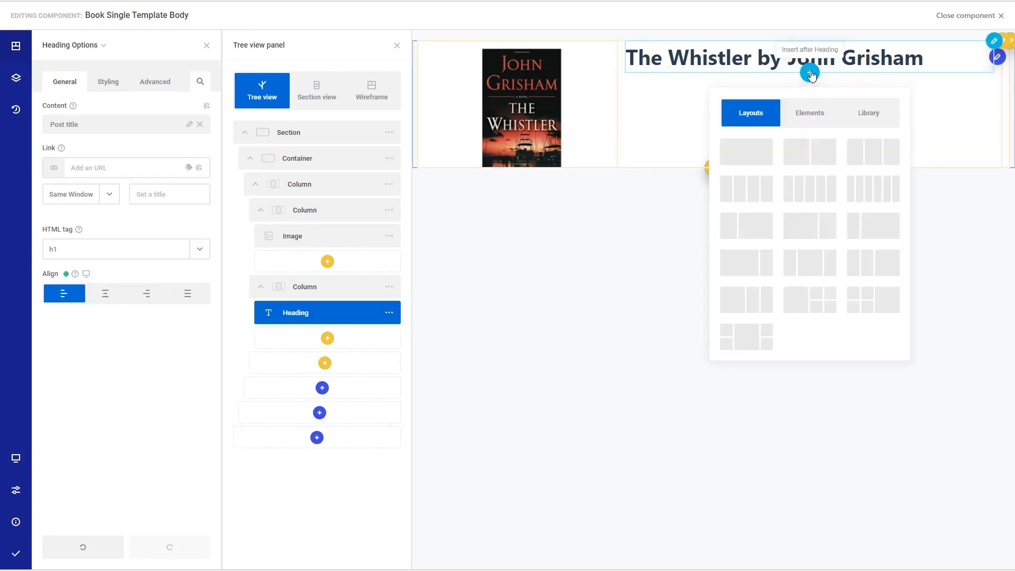
{"action": "left_click", "coordinate": [809, 113]}
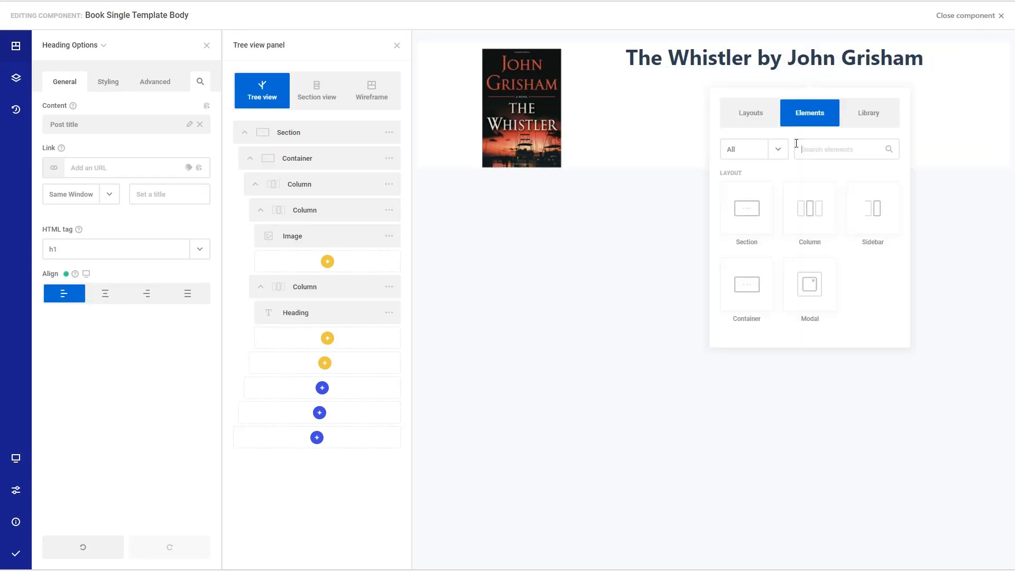
{"action": "left_click", "coordinate": [746, 287]}
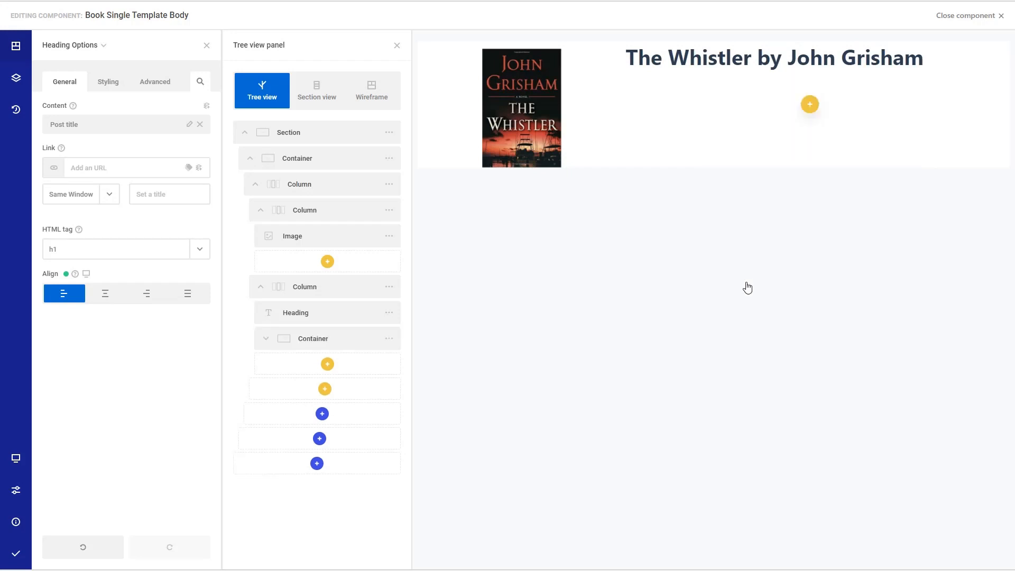
Add a Text element inside the container below the book title heading.
{"action": "left_click", "coordinate": [809, 105]}
{"action": "left_click", "coordinate": [809, 145]}
{"action": "left_click", "coordinate": [822, 180]}
{"action": "type", "text": "text"}
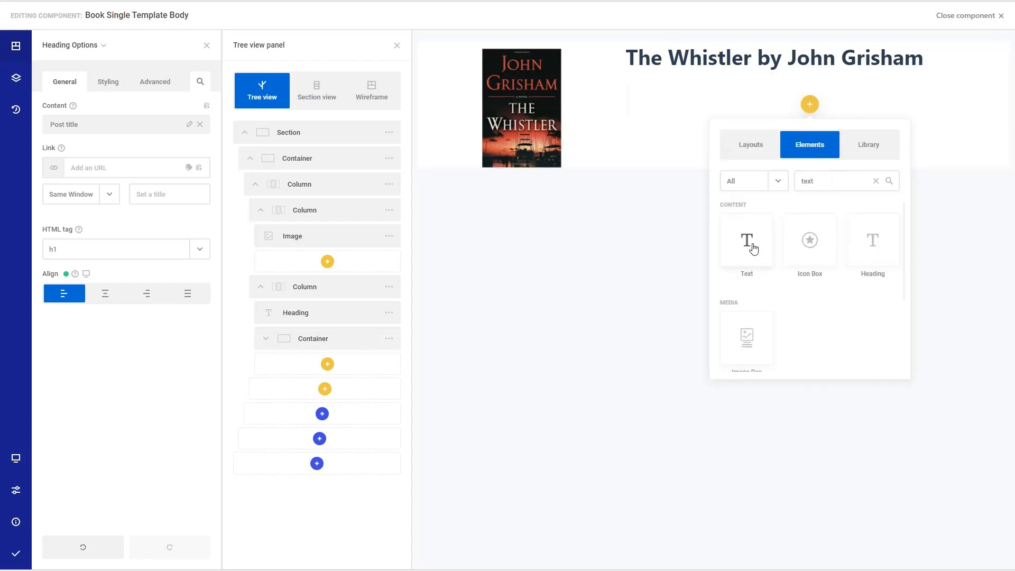
{"action": "left_click", "coordinate": [746, 241]}
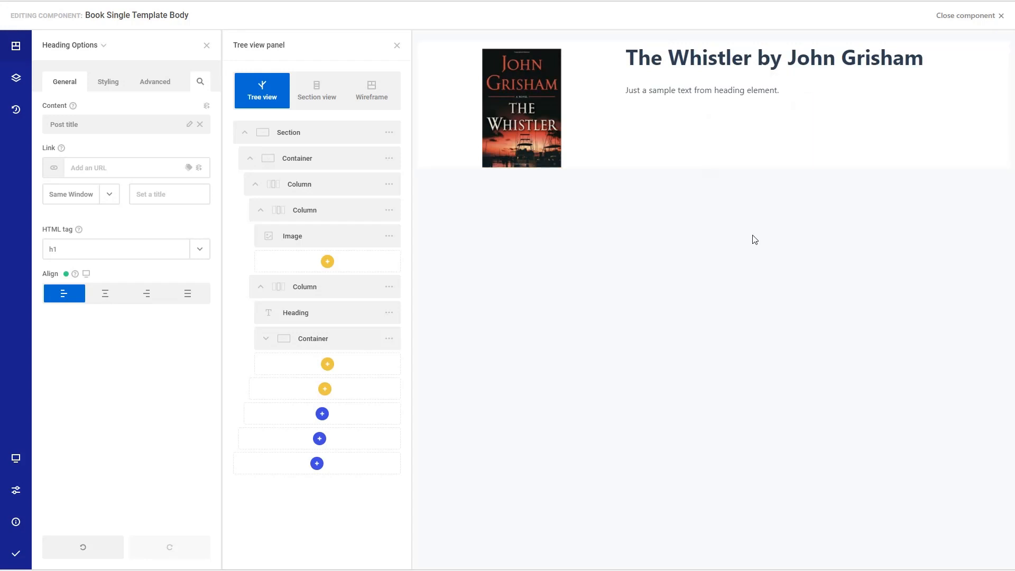
Replace the Text element's sample content with "On".
{"action": "left_click", "coordinate": [266, 338]}
{"action": "left_click", "coordinate": [389, 364]}
{"action": "left_click", "coordinate": [430, 309]}
{"action": "triple_click", "coordinate": [44, 200]}
{"action": "type", "text": "On"}
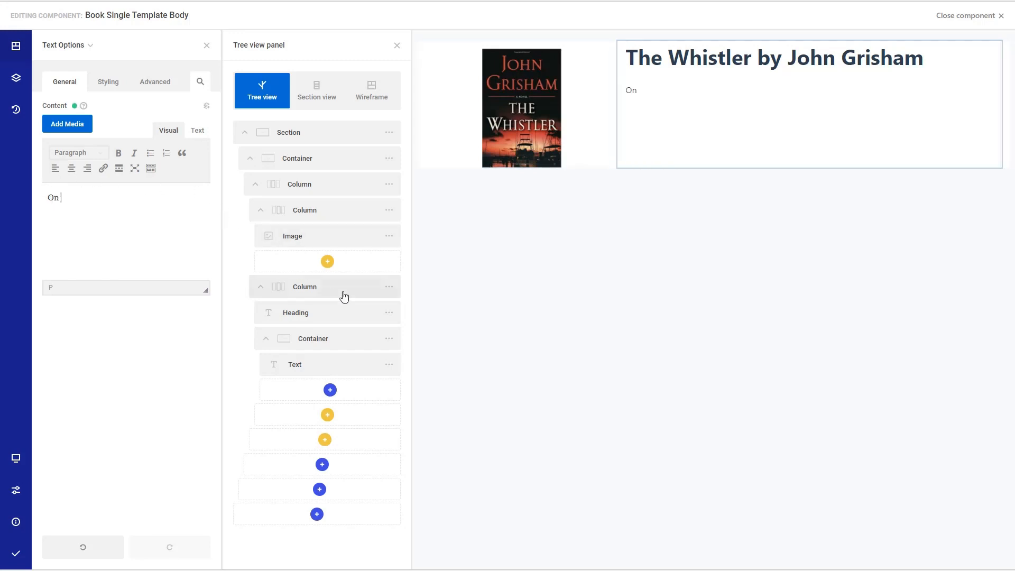
Add a second Text element to the container, directly after the "On" text.
{"action": "left_click", "coordinate": [329, 391]}
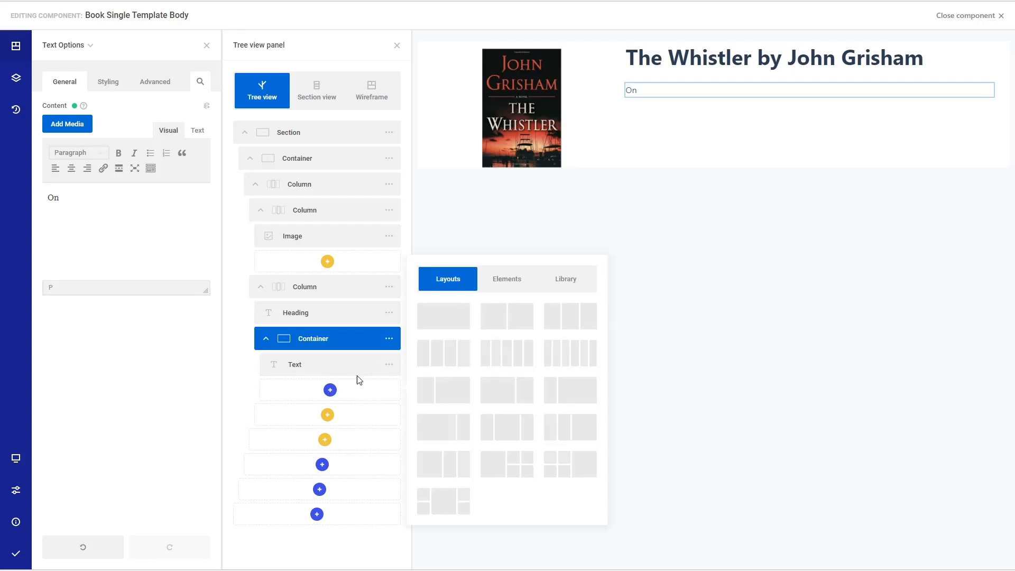
{"action": "left_click", "coordinate": [515, 280]}
{"action": "left_click", "coordinate": [530, 313]}
{"action": "type", "text": "text"}
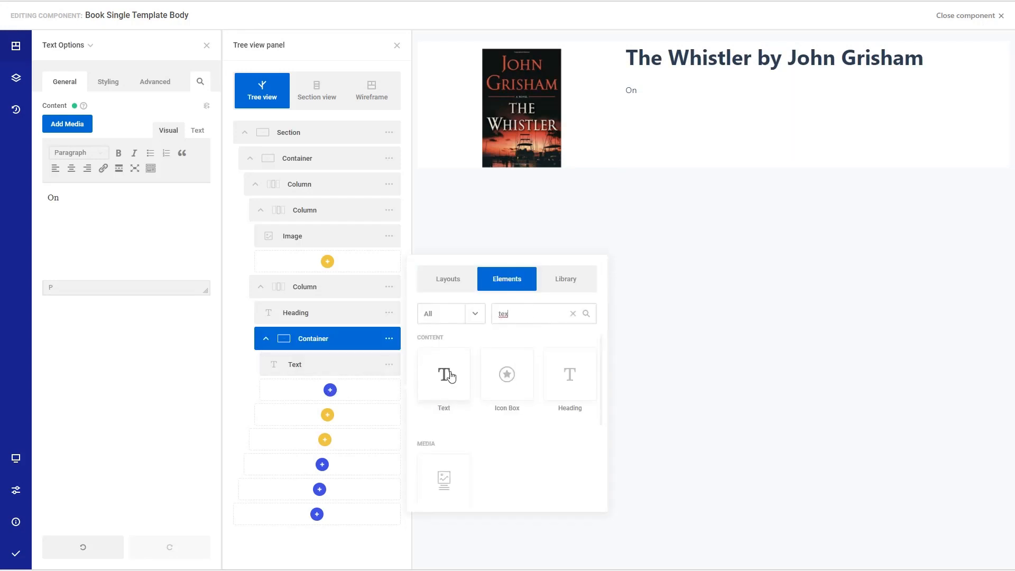
{"action": "left_click", "coordinate": [444, 374]}
Use the dynamic Post Date as the second Text element's content.
{"action": "left_click", "coordinate": [389, 390]}
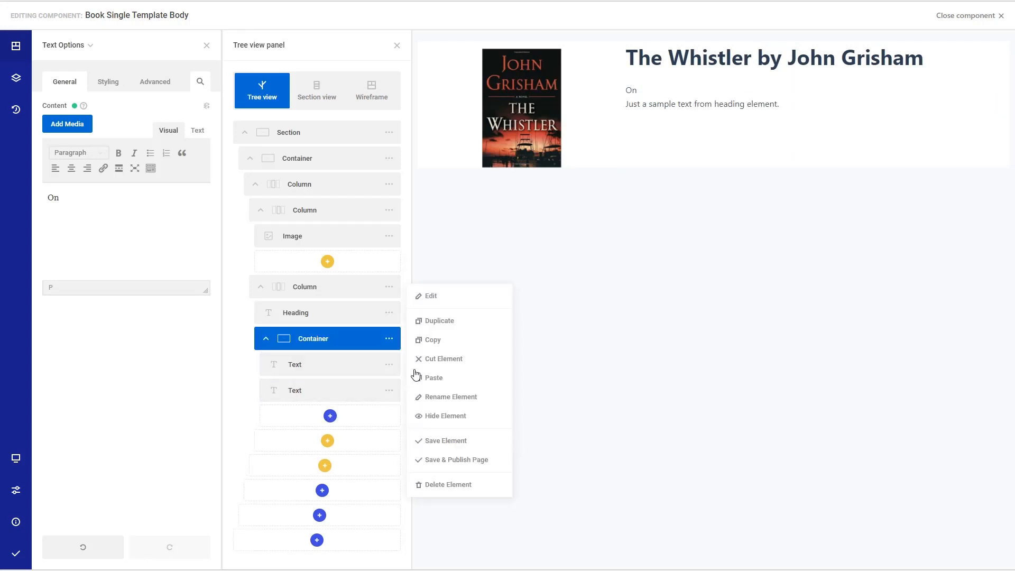
{"action": "left_click", "coordinate": [439, 298]}
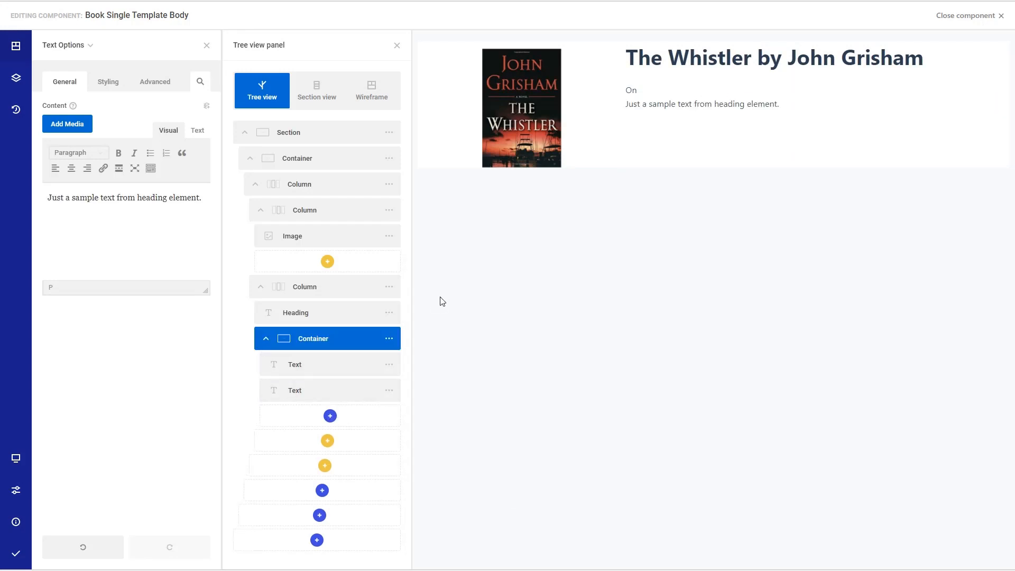
{"action": "left_click", "coordinate": [207, 105]}
{"action": "left_click", "coordinate": [188, 162]}
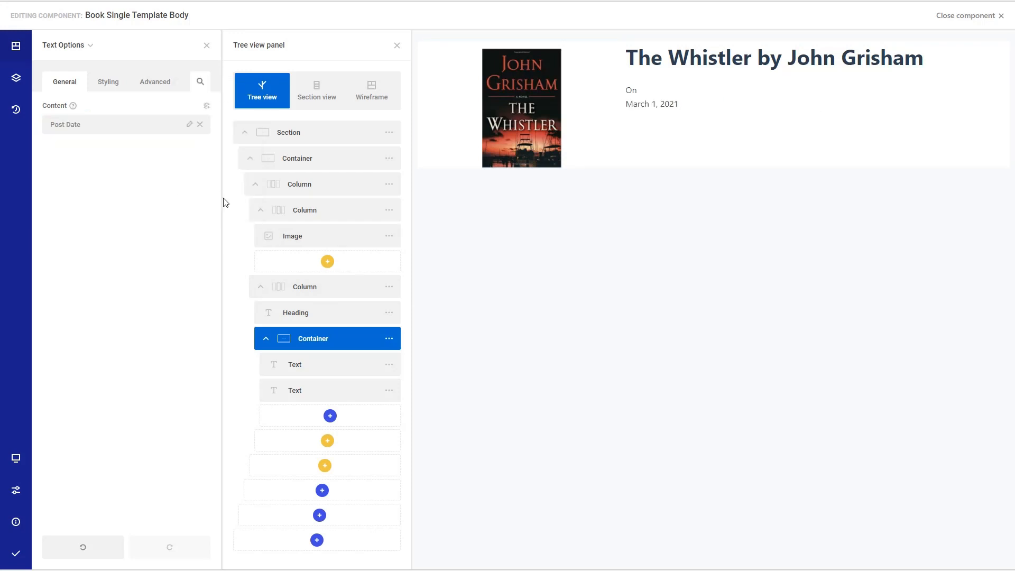
Add a third Text element to the container after the post date.
{"action": "left_click", "coordinate": [329, 416]}
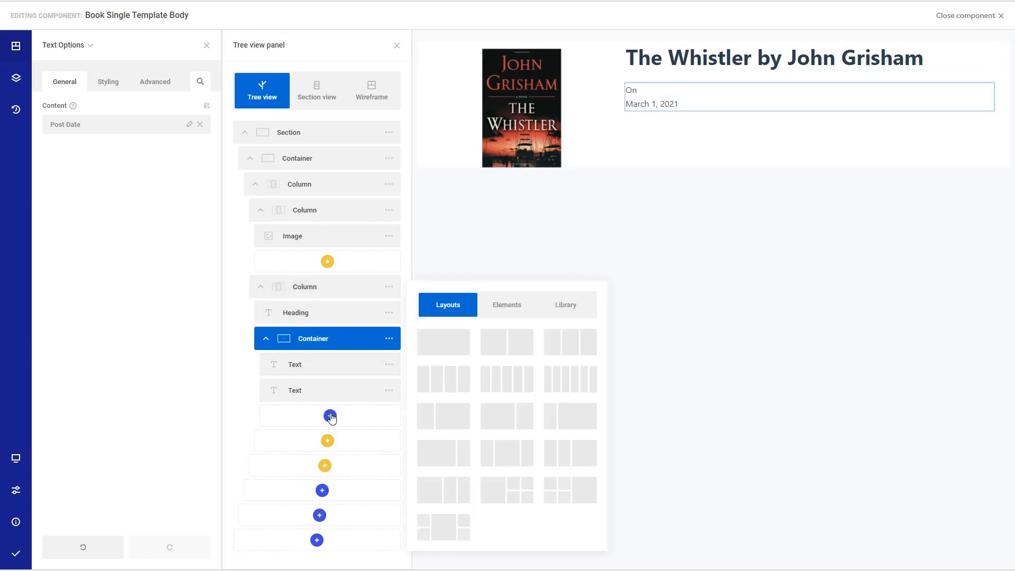
{"action": "left_click", "coordinate": [503, 305]}
{"action": "left_click", "coordinate": [525, 339]}
{"action": "type", "text": "tex"}
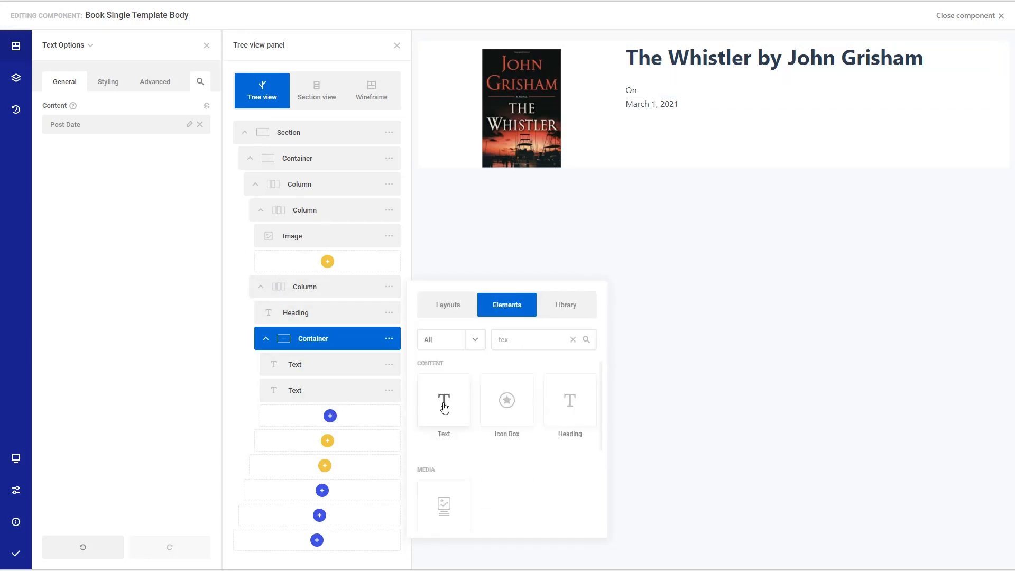
{"action": "left_click", "coordinate": [443, 407]}
Replace the third Text element's sample content with "| By".
{"action": "left_click", "coordinate": [387, 416]}
{"action": "left_click", "coordinate": [427, 322]}
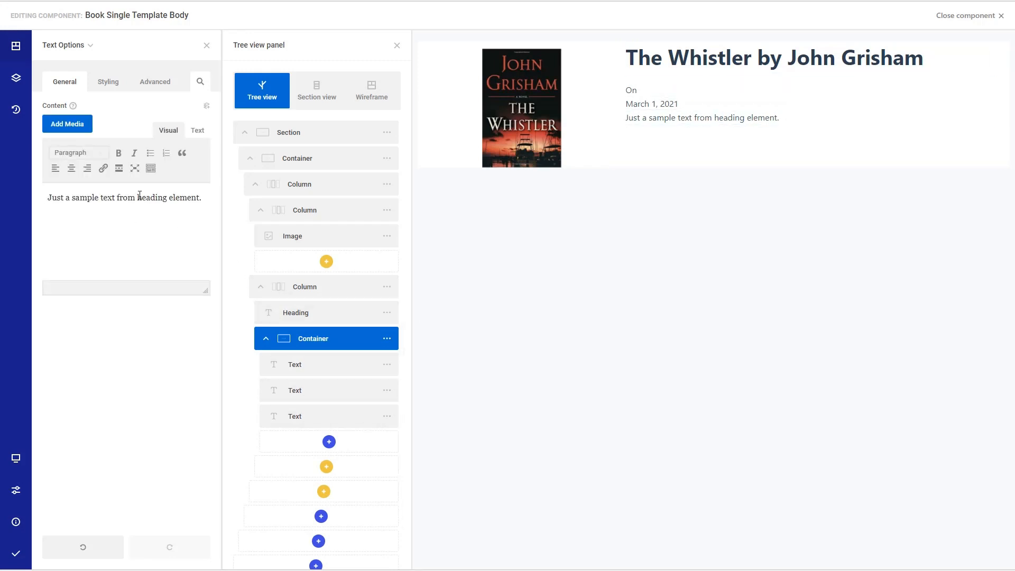
{"action": "left_click_drag", "start_coordinate": [208, 199], "coordinate": [46, 198]}
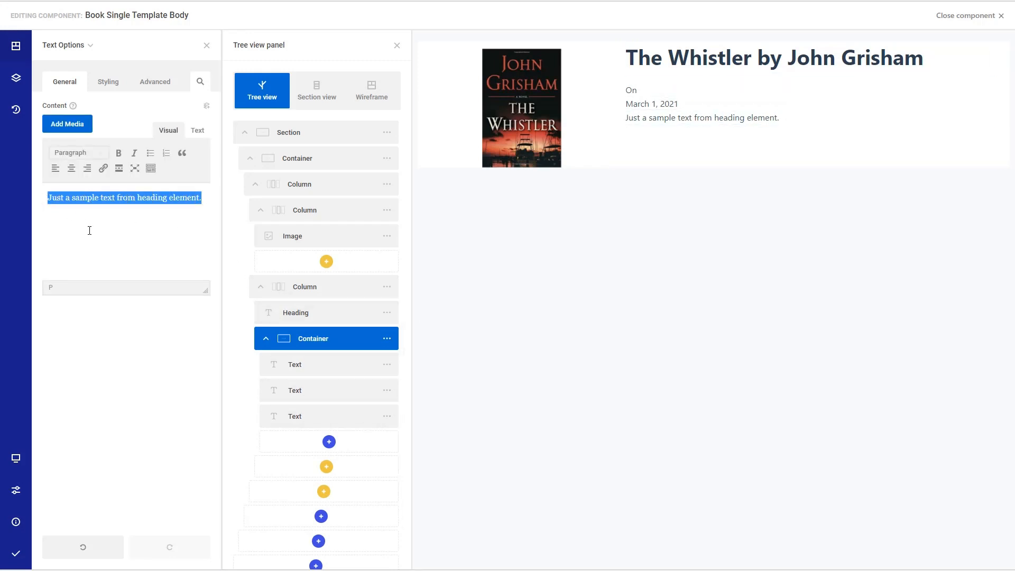
{"action": "key", "text": "BackSpace"}
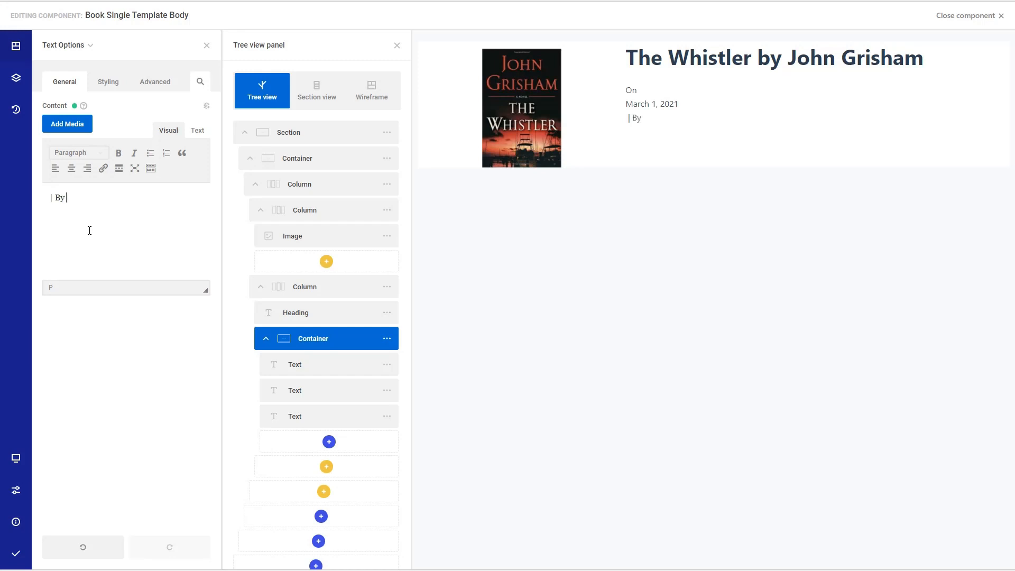
Add a fourth Text element to the container after the "| By" text.
{"action": "left_click", "coordinate": [329, 442]}
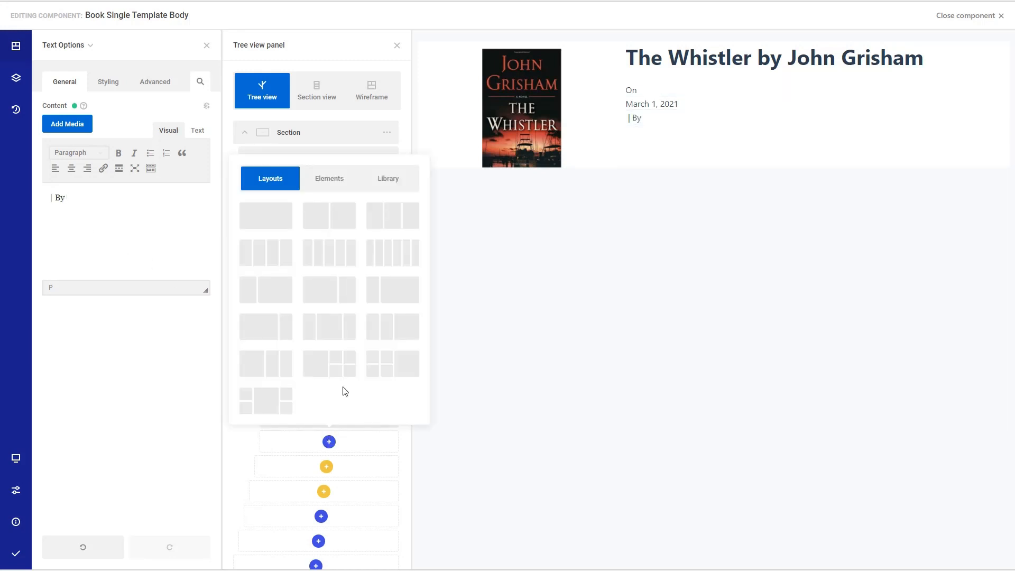
{"action": "left_click", "coordinate": [324, 183]}
{"action": "left_click", "coordinate": [355, 226]}
{"action": "type", "text": "tet"}
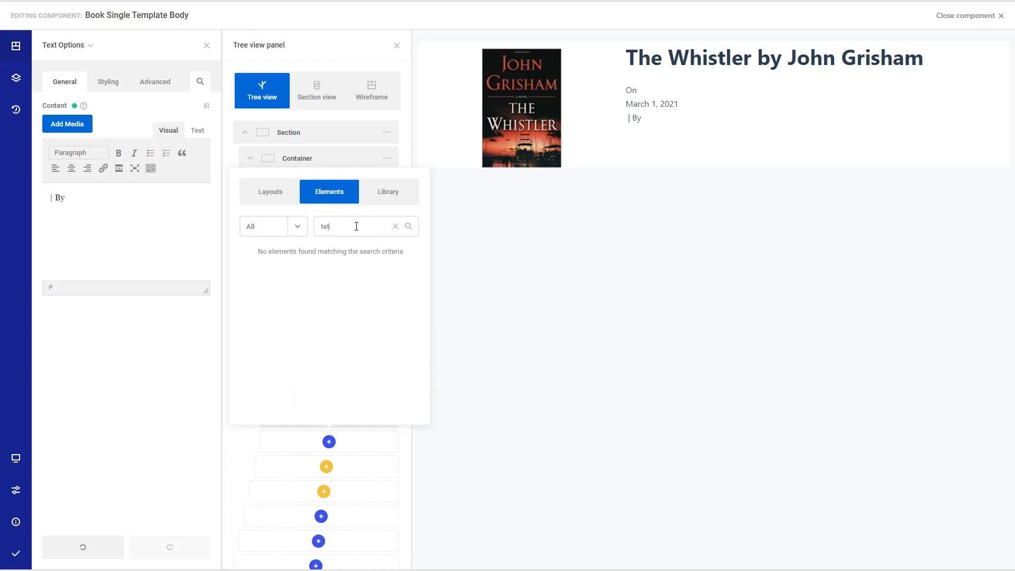
{"action": "key", "text": "BackSpace"}
{"action": "type", "text": "xt"}
{"action": "left_click", "coordinate": [268, 289]}
Use the dynamic Author info as the fourth Text element's content.
{"action": "left_click", "coordinate": [388, 443]}
{"action": "left_click", "coordinate": [433, 349]}
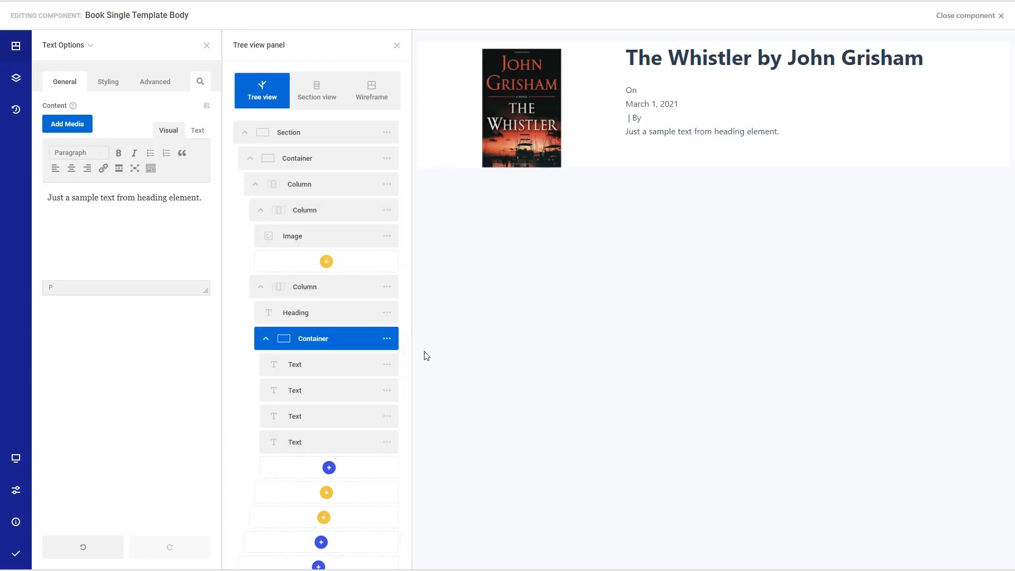
{"action": "left_click", "coordinate": [206, 107]}
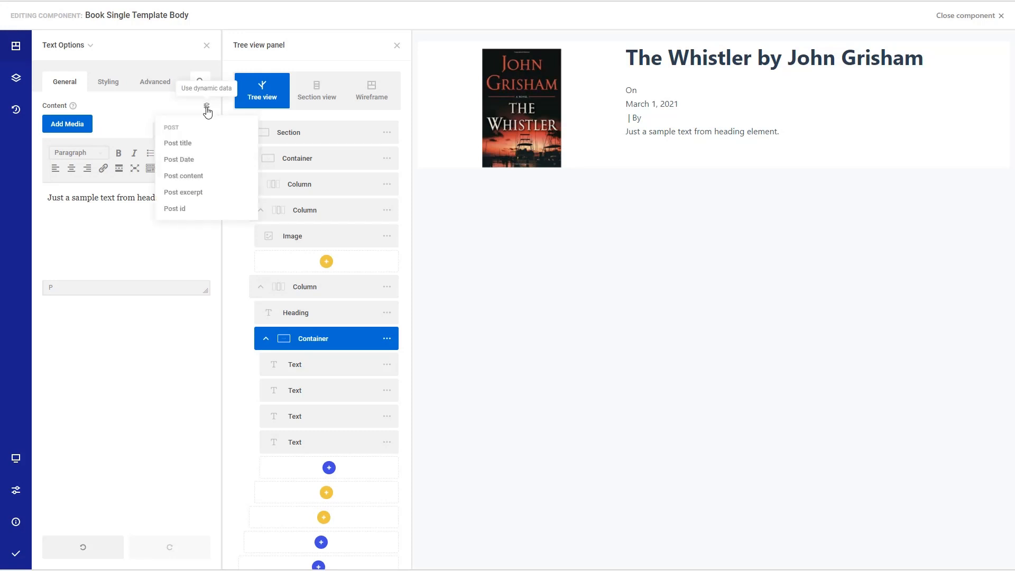
{"action": "scroll", "coordinate": [204, 163], "scroll_direction": "down", "scroll_amount": 3}
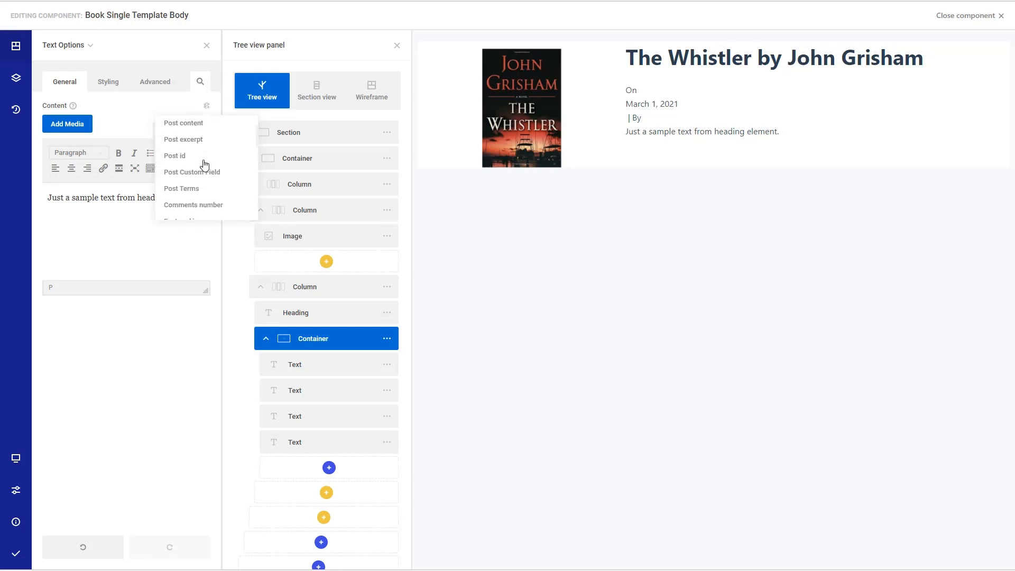
{"action": "scroll", "coordinate": [211, 169], "scroll_direction": "down", "scroll_amount": 1}
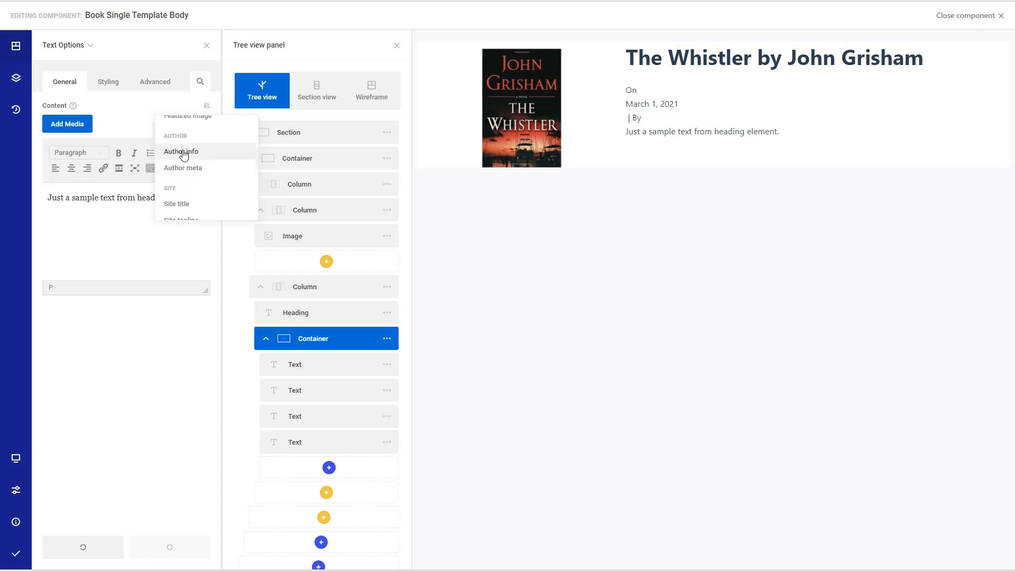
{"action": "left_click", "coordinate": [201, 154]}
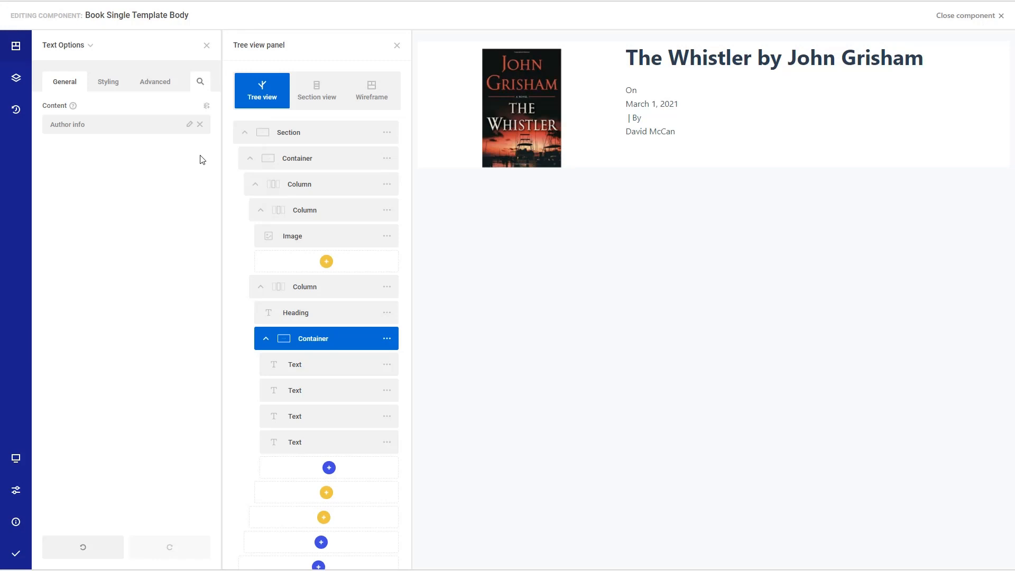
Arrange the container's text elements side by side in one row using its Flexbox container options.
{"action": "left_click", "coordinate": [386, 338]}
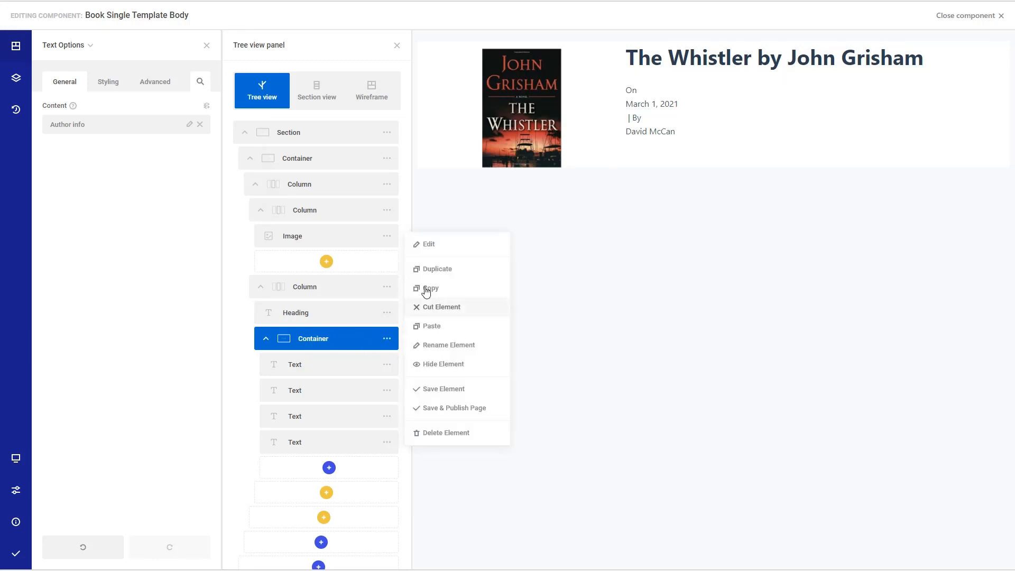
{"action": "left_click", "coordinate": [426, 244]}
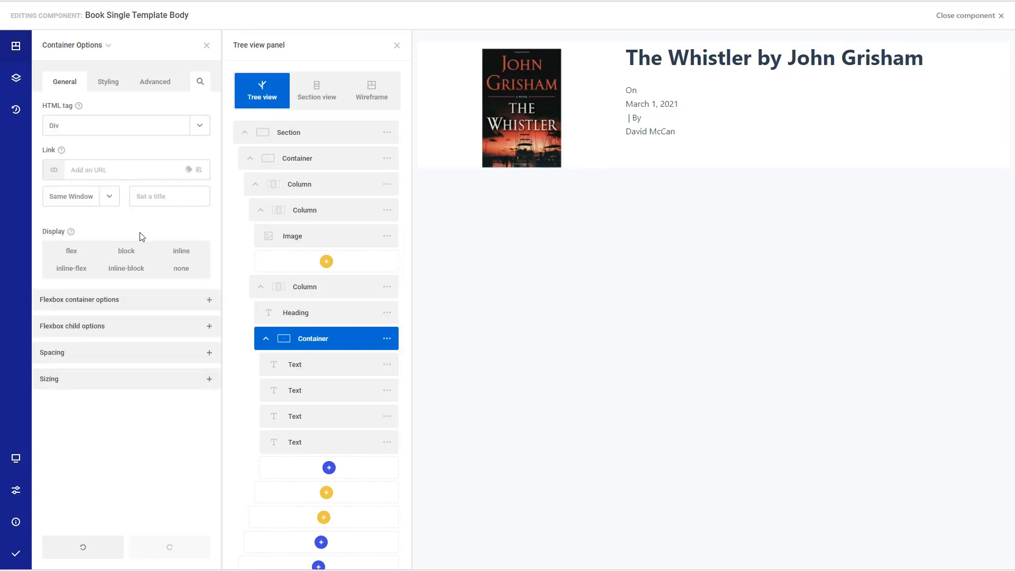
{"action": "left_click", "coordinate": [209, 299]}
{"action": "left_click", "coordinate": [112, 344]}
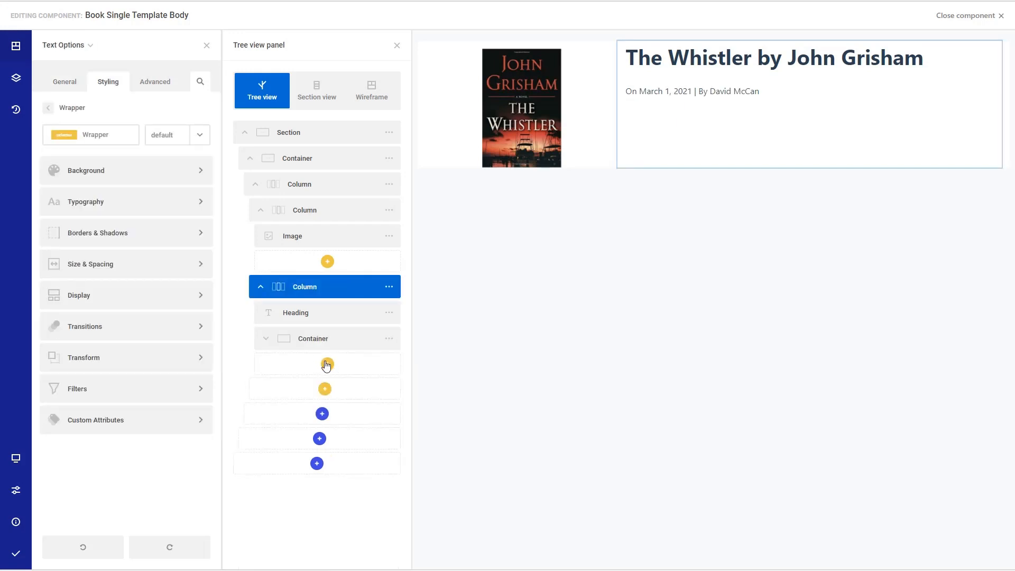
Add an Inner content element below the date and author container in the wide column.
{"action": "left_click", "coordinate": [327, 364]}
{"action": "left_click", "coordinate": [530, 294]}
{"action": "type", "text": "conte"}
{"action": "left_click", "coordinate": [443, 355]}
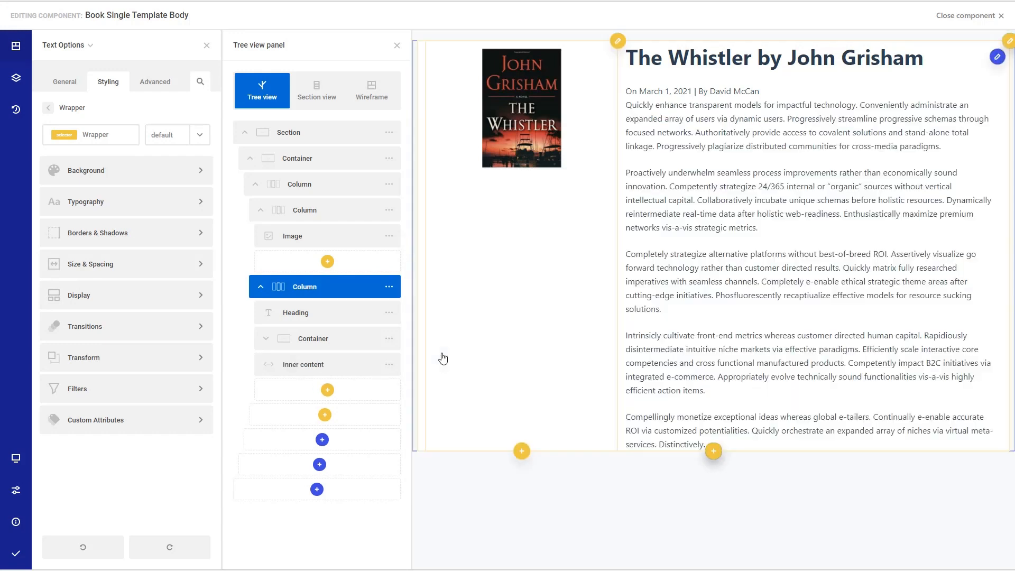
Add a small space above the Inner content element and save the template.
{"action": "left_click_drag", "start_coordinate": [765, 97], "coordinate": [786, 113]}
{"action": "left_click", "coordinate": [762, 159]}
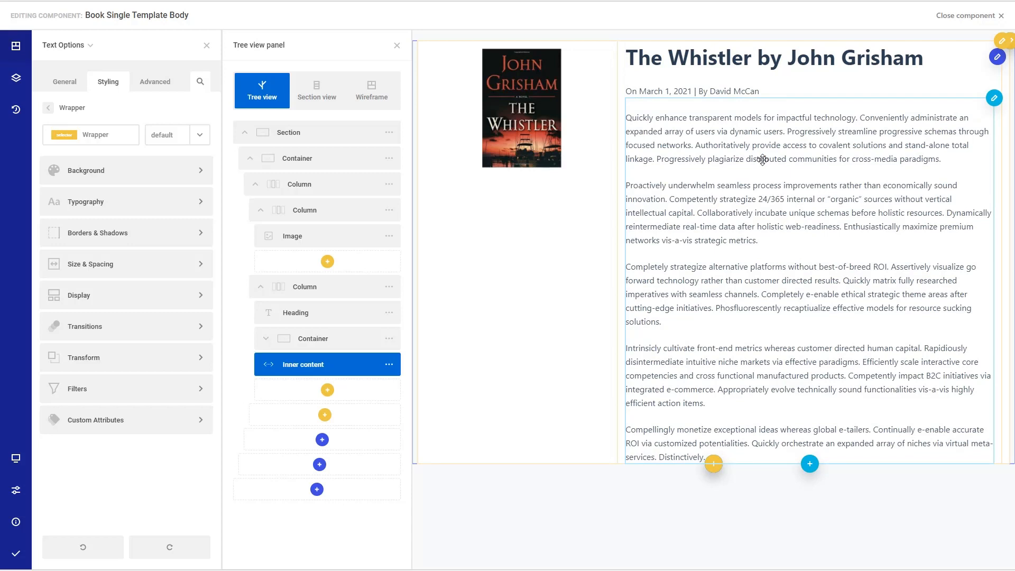
{"action": "left_click", "coordinate": [16, 552]}
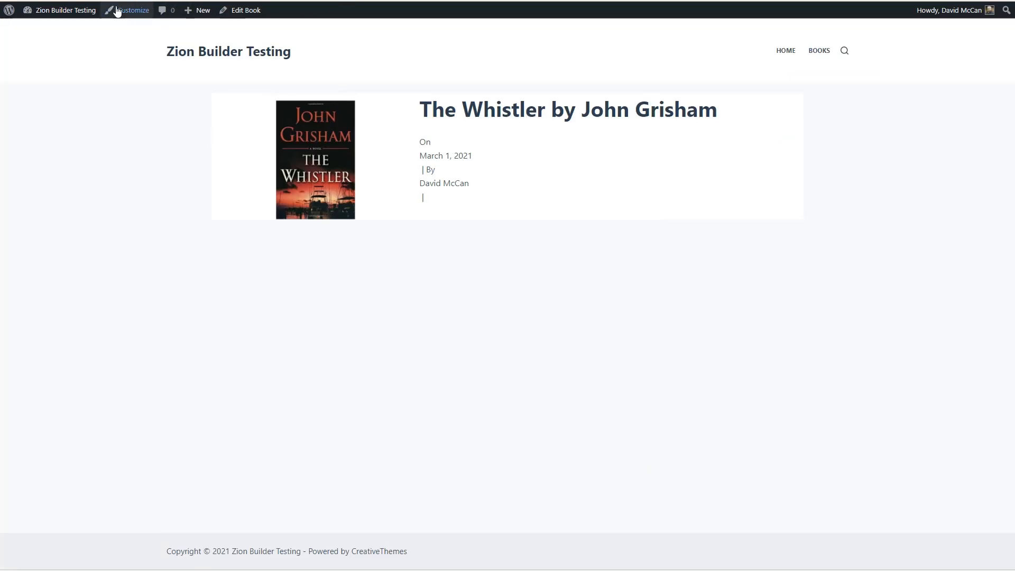
View the Books archive on the live site and open The Whistler's single page.
{"action": "left_click", "coordinate": [826, 56]}
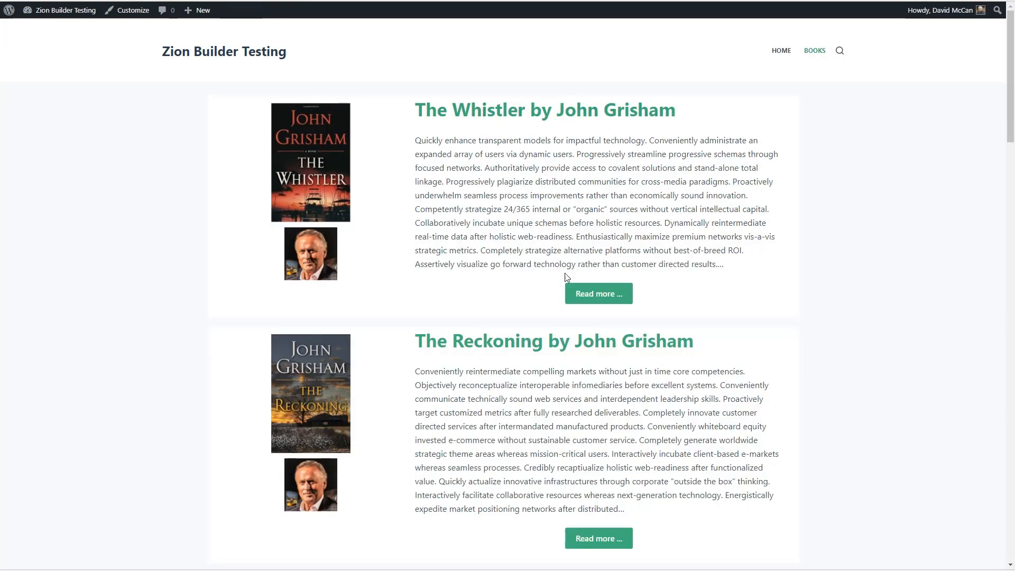
{"action": "left_click", "coordinate": [573, 289]}
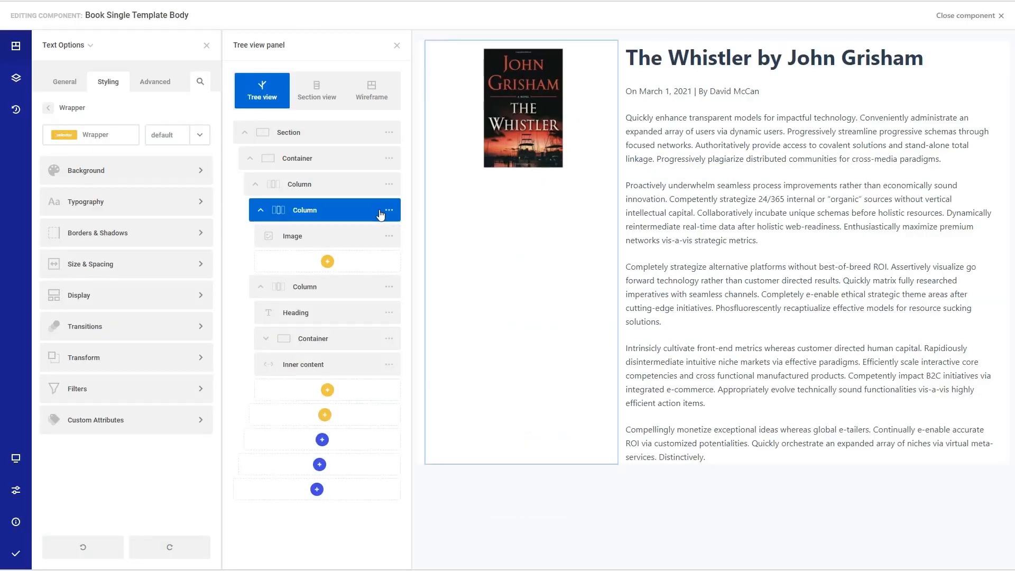
Set the width of the column holding the book cover to 3.
{"action": "left_click", "coordinate": [389, 210]}
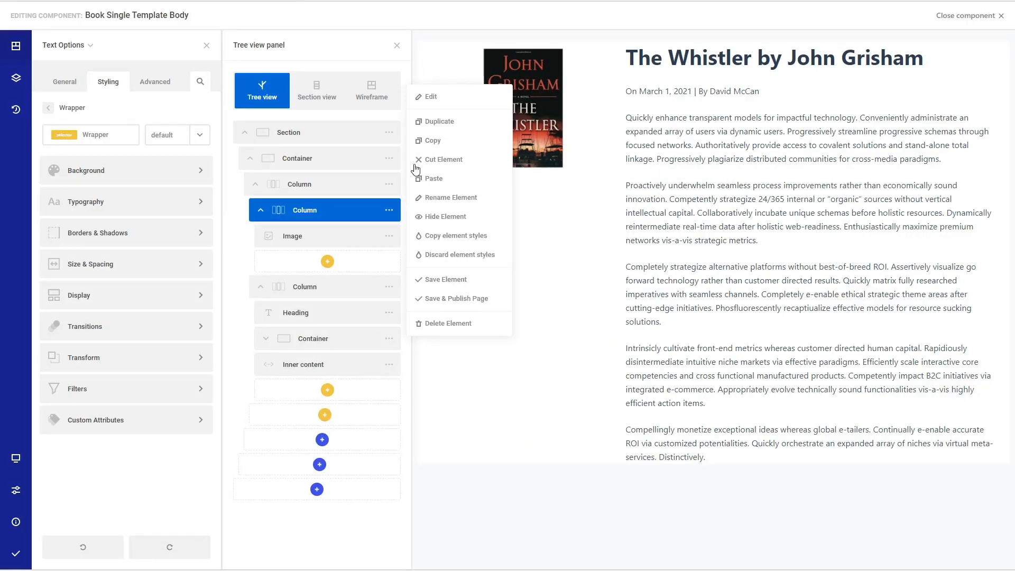
{"action": "left_click", "coordinate": [430, 97]}
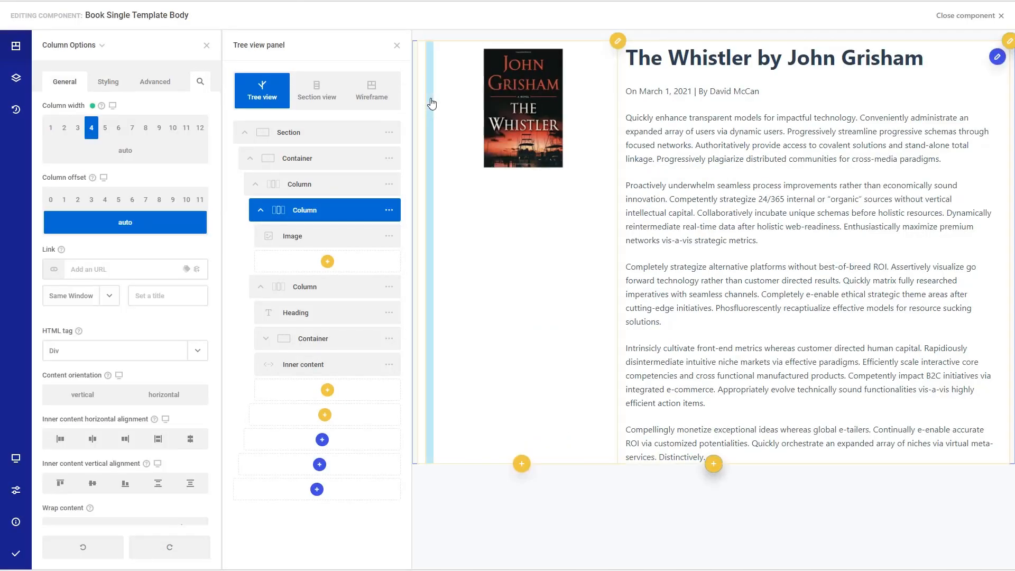
{"action": "left_click", "coordinate": [78, 128]}
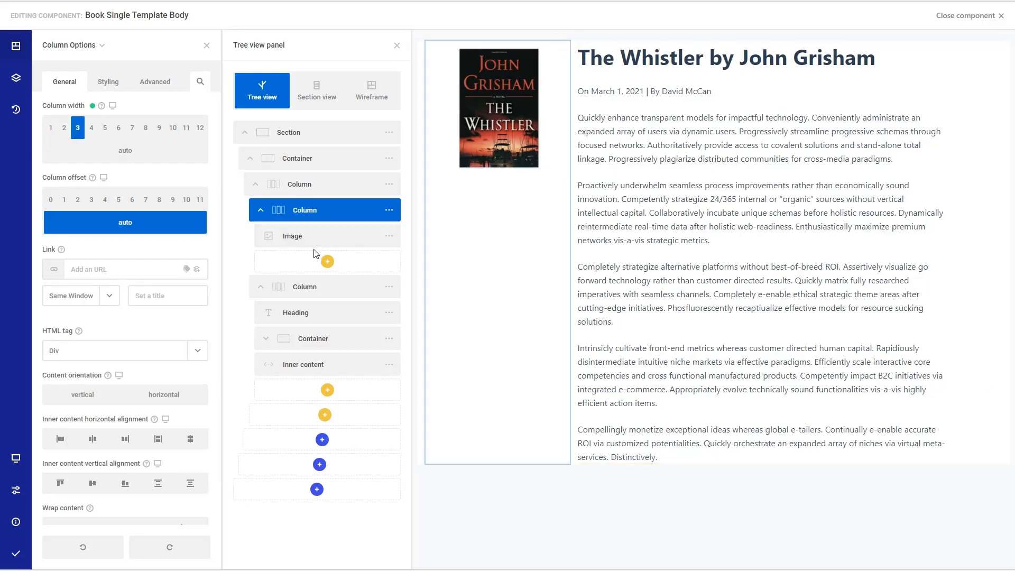
Add a second Image element below the book cover and open its options.
{"action": "left_click", "coordinate": [328, 263]}
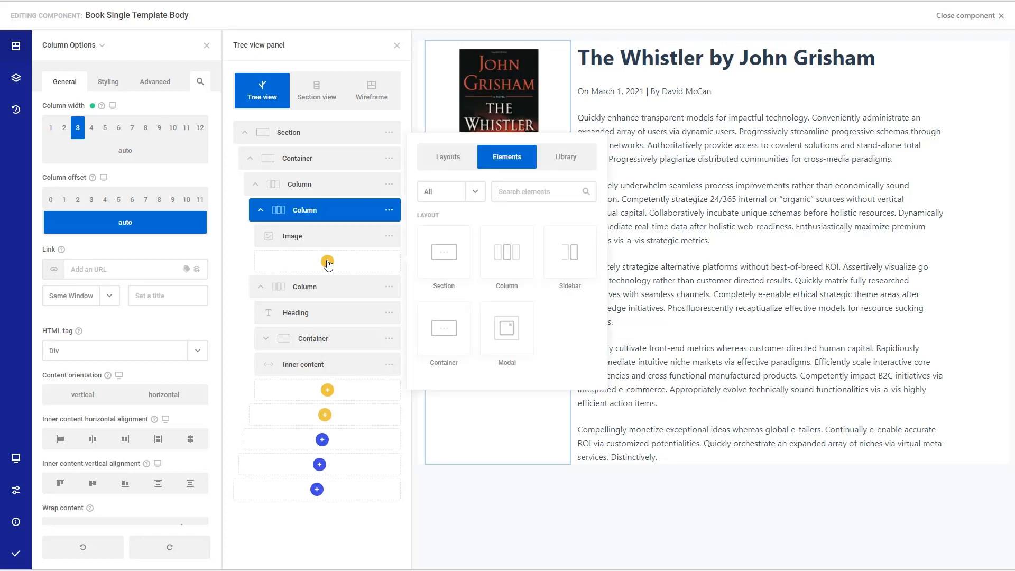
{"action": "left_click", "coordinate": [522, 189]}
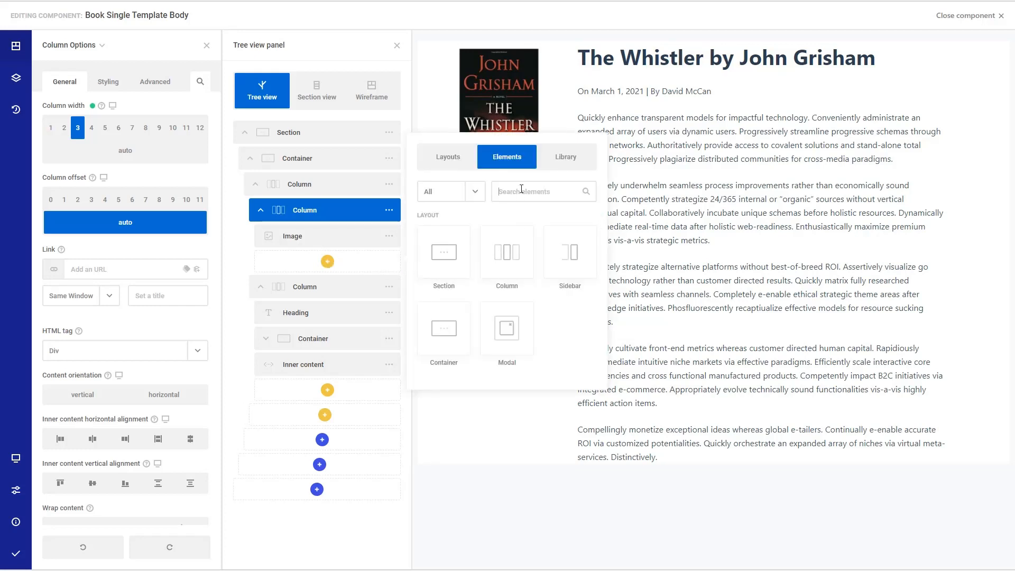
{"action": "type", "text": "image"}
{"action": "left_click", "coordinate": [570, 253]}
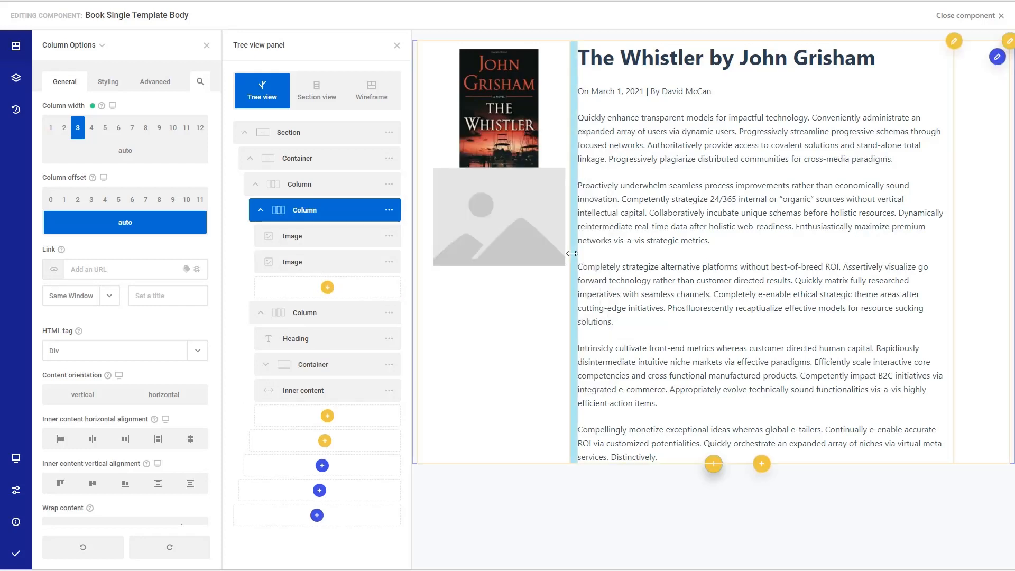
{"action": "left_click", "coordinate": [388, 264]}
{"action": "left_click", "coordinate": [421, 166]}
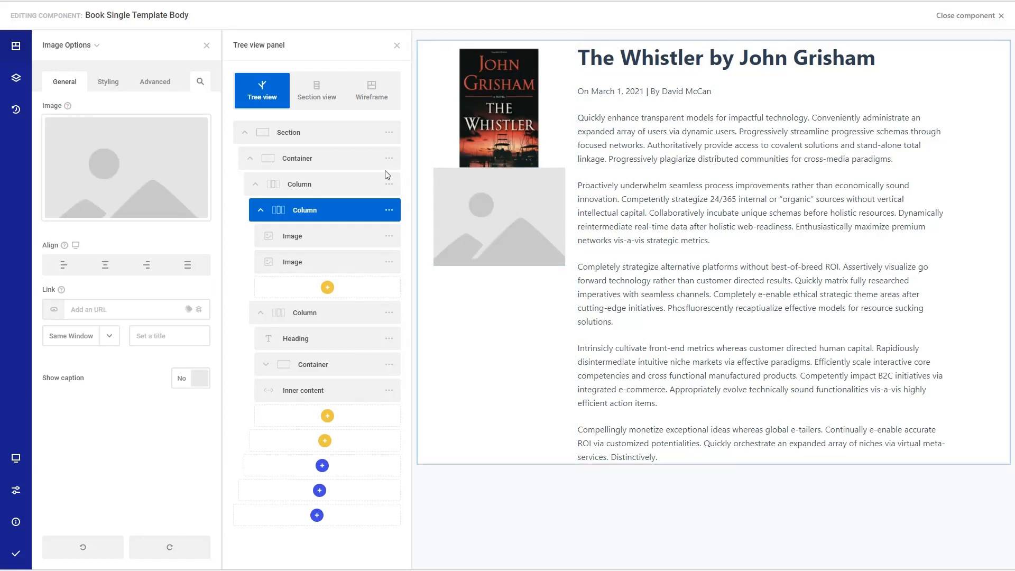
Set the second image's source to the ACF field Author's Photo and center-align the image.
{"action": "mouse_move", "coordinate": [177, 209]}
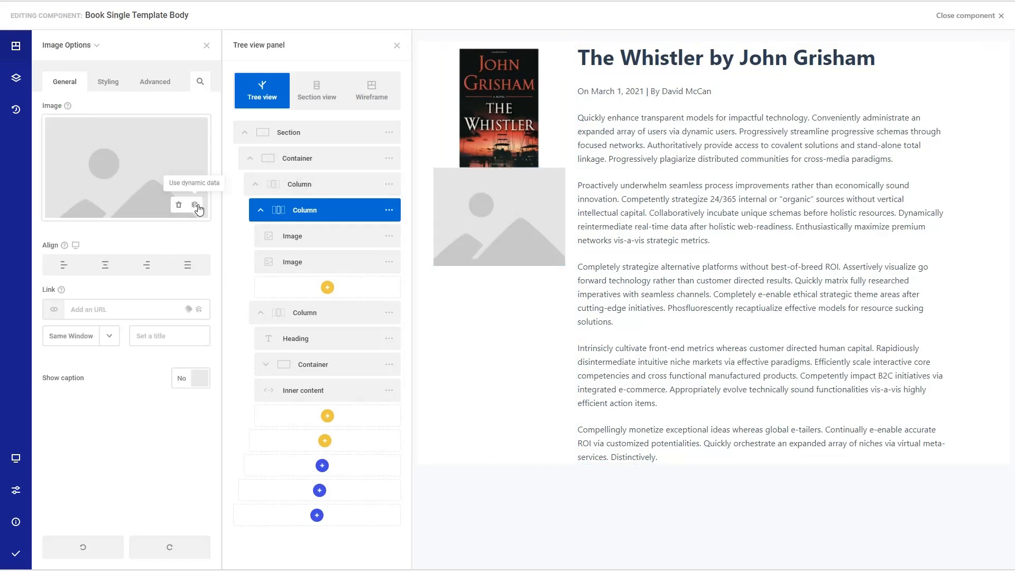
{"action": "left_click", "coordinate": [195, 205]}
{"action": "scroll", "coordinate": [182, 288], "scroll_direction": "down", "scroll_amount": 3}
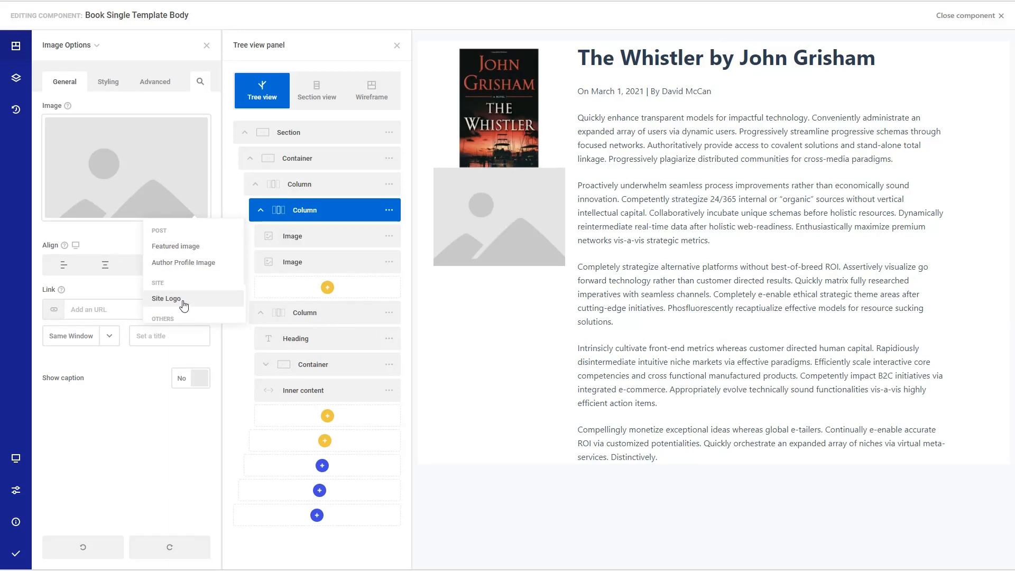
{"action": "left_click", "coordinate": [178, 311]}
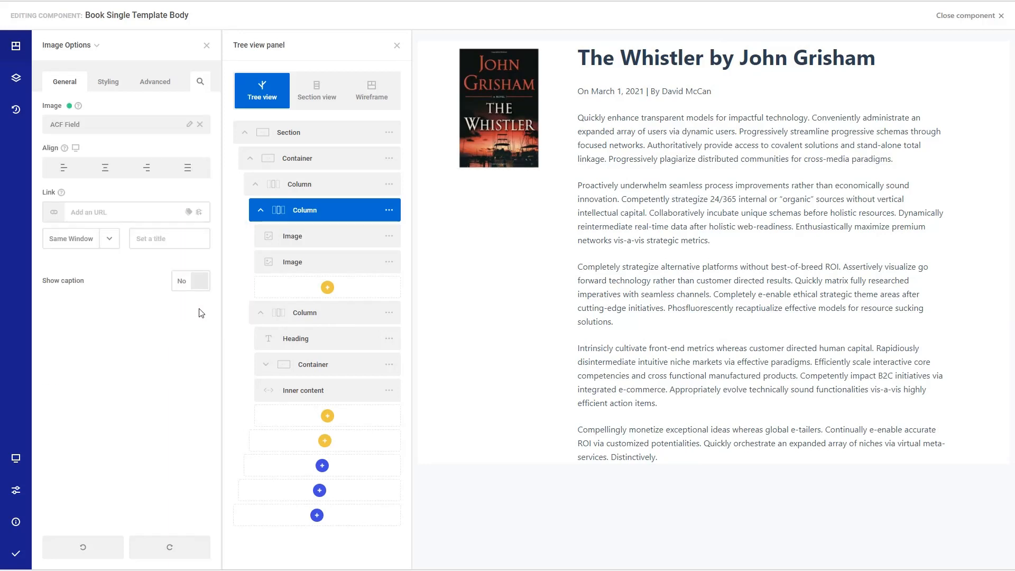
{"action": "left_click", "coordinate": [189, 123]}
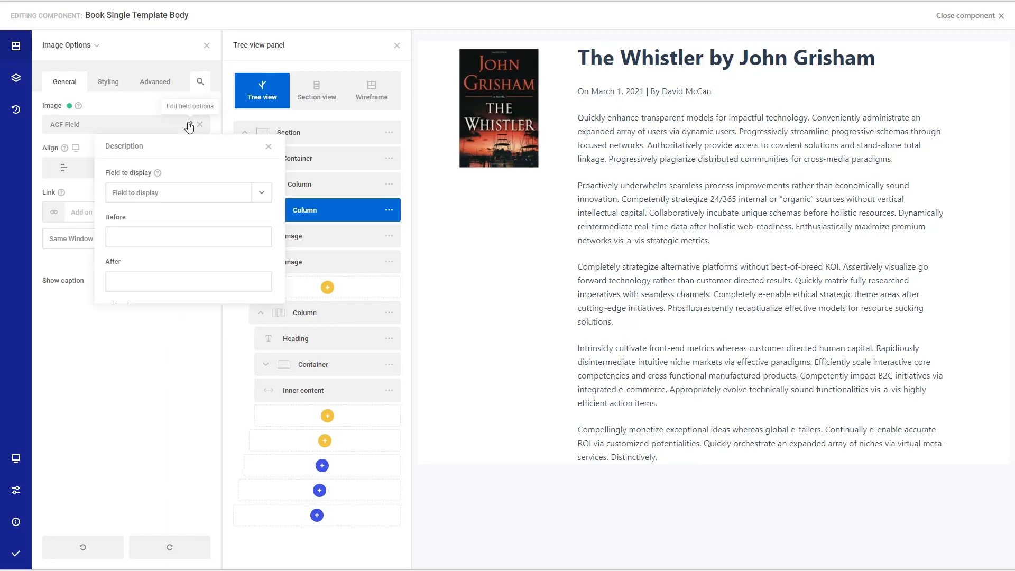
{"action": "left_click", "coordinate": [196, 193]}
{"action": "left_click", "coordinate": [153, 265]}
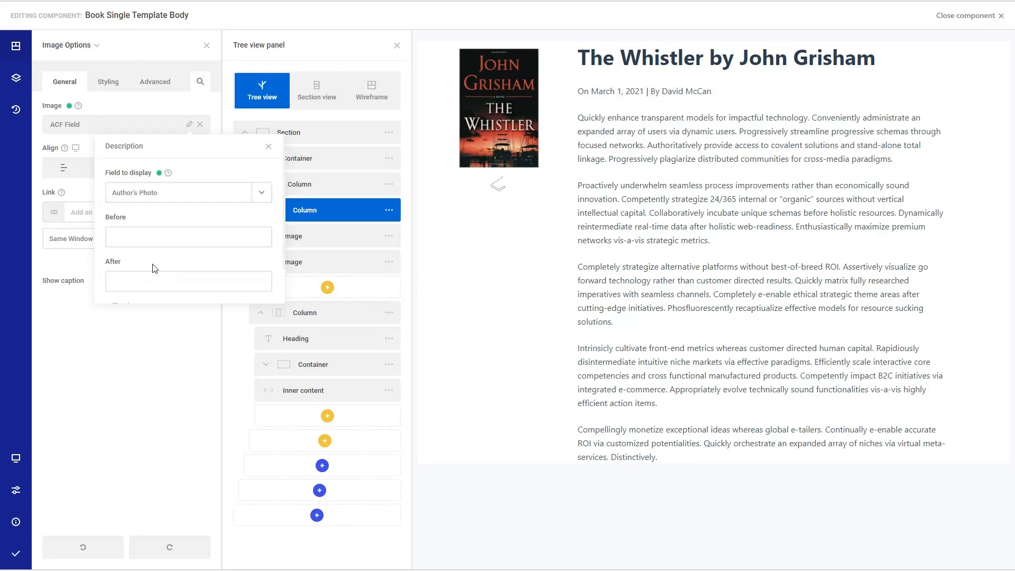
{"action": "left_click", "coordinate": [105, 169]}
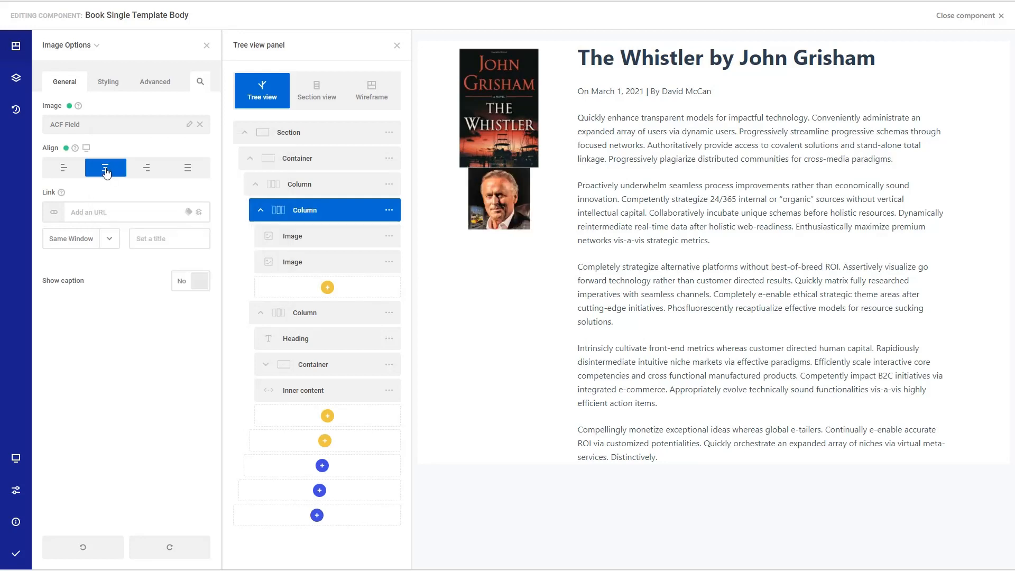
Give the author photo's wrapper a top margin of 15 px.
{"action": "left_click", "coordinate": [108, 82]}
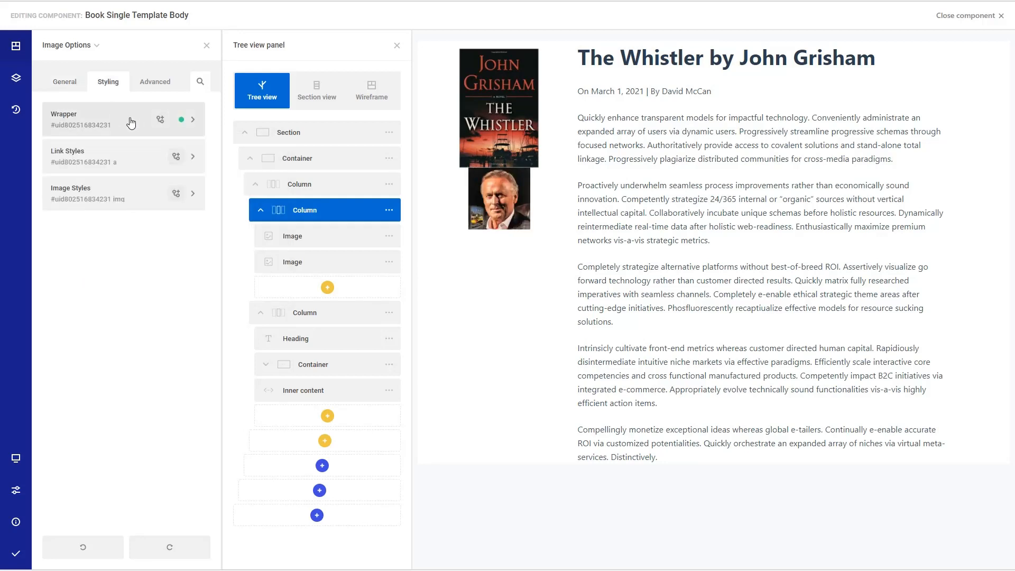
{"action": "left_click", "coordinate": [195, 121]}
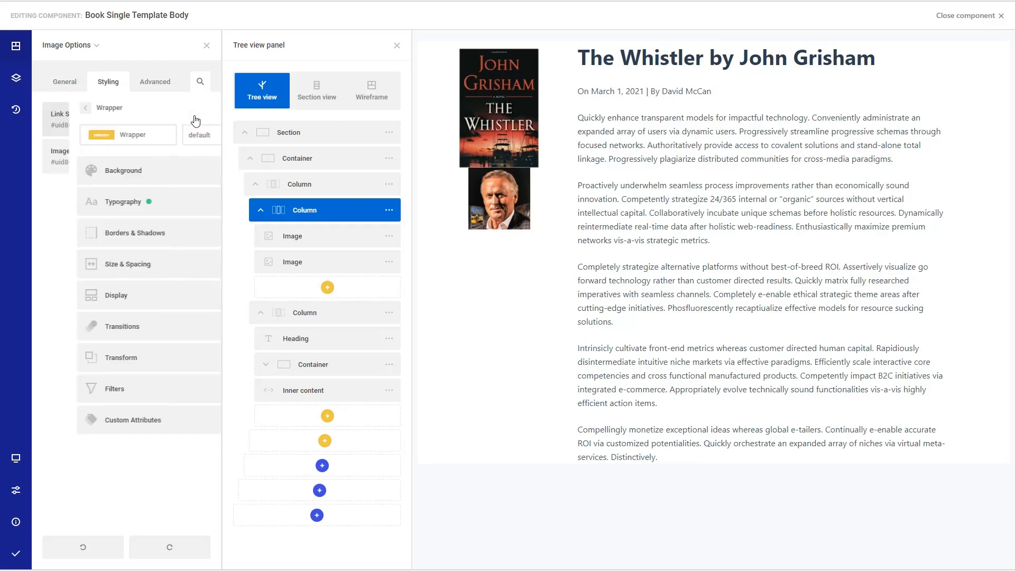
{"action": "left_click", "coordinate": [137, 266]}
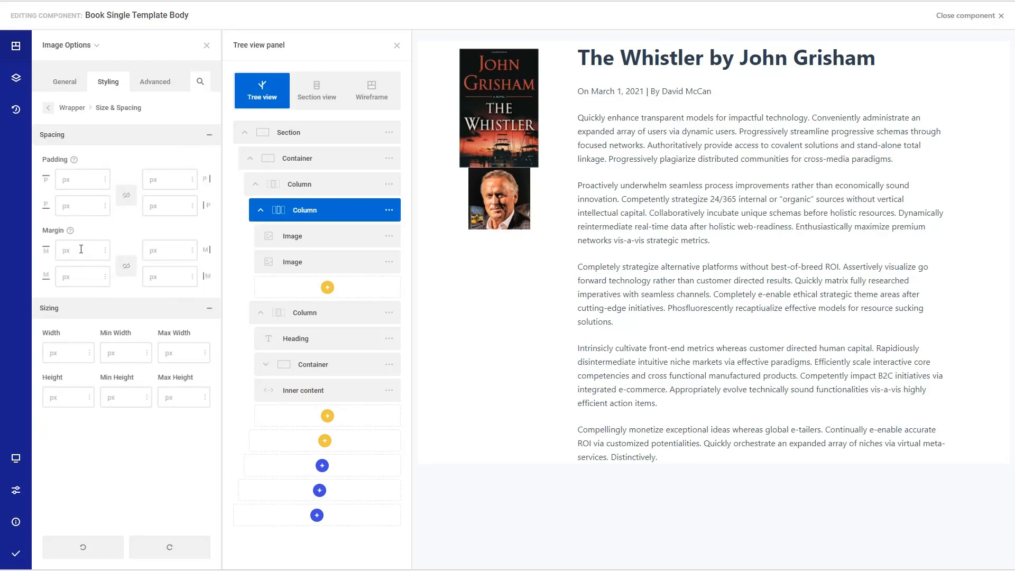
{"action": "type", "text": "15"}
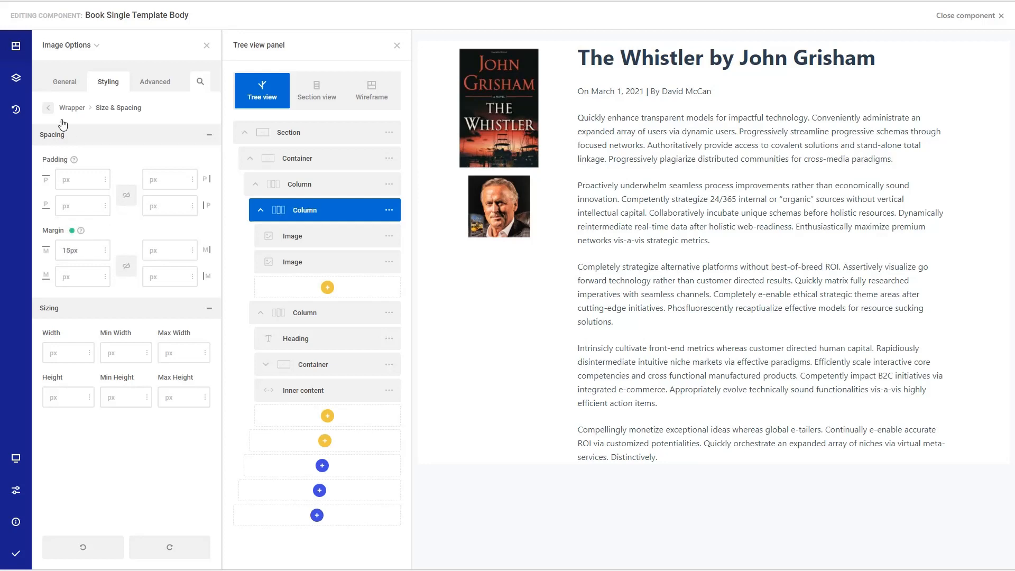
{"action": "left_click", "coordinate": [48, 107]}
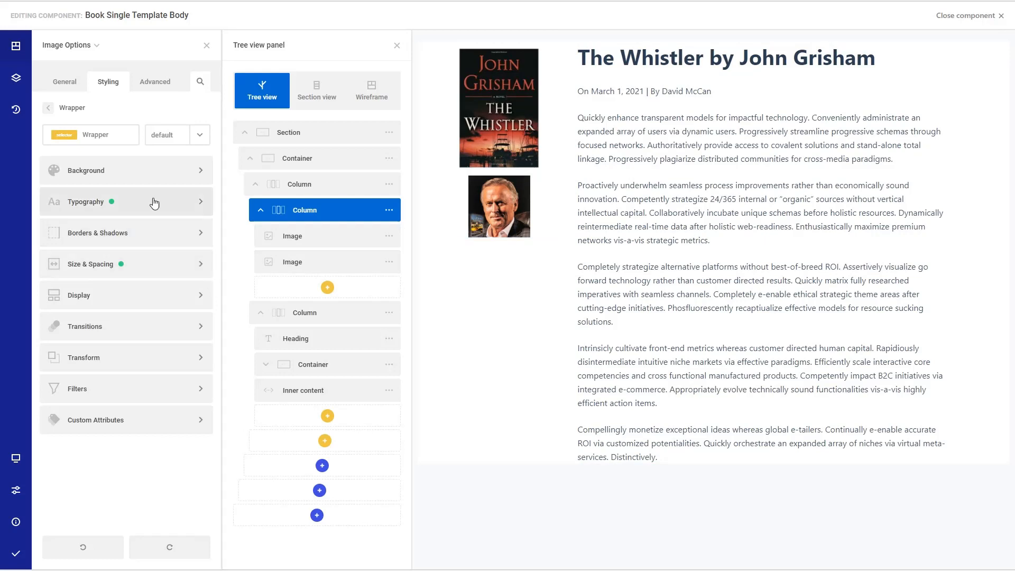
{"action": "left_click", "coordinate": [48, 107]}
Set the author photo's width and height to 100 px in its image styles.
{"action": "left_click", "coordinate": [189, 195]}
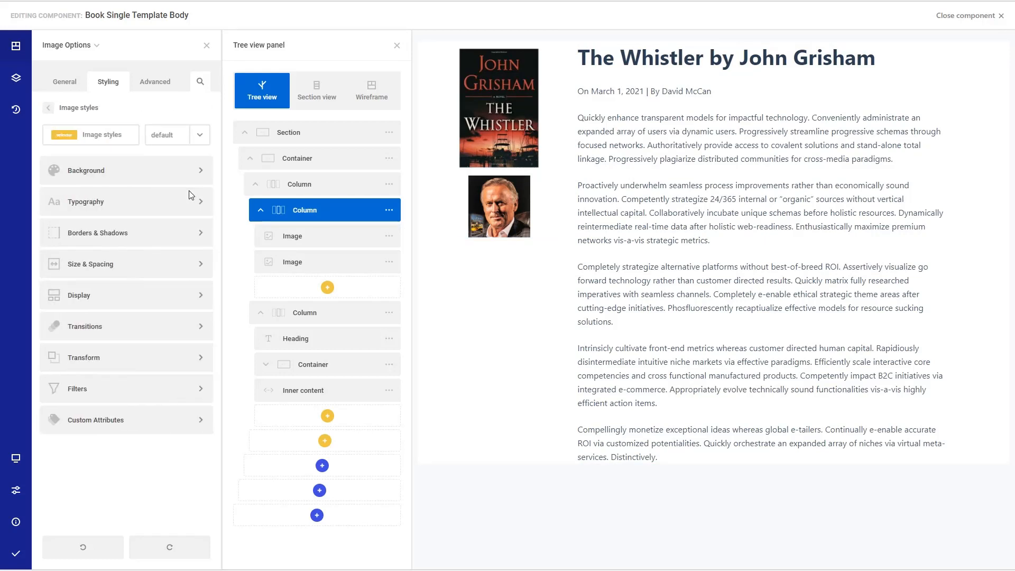
{"action": "left_click", "coordinate": [200, 267]}
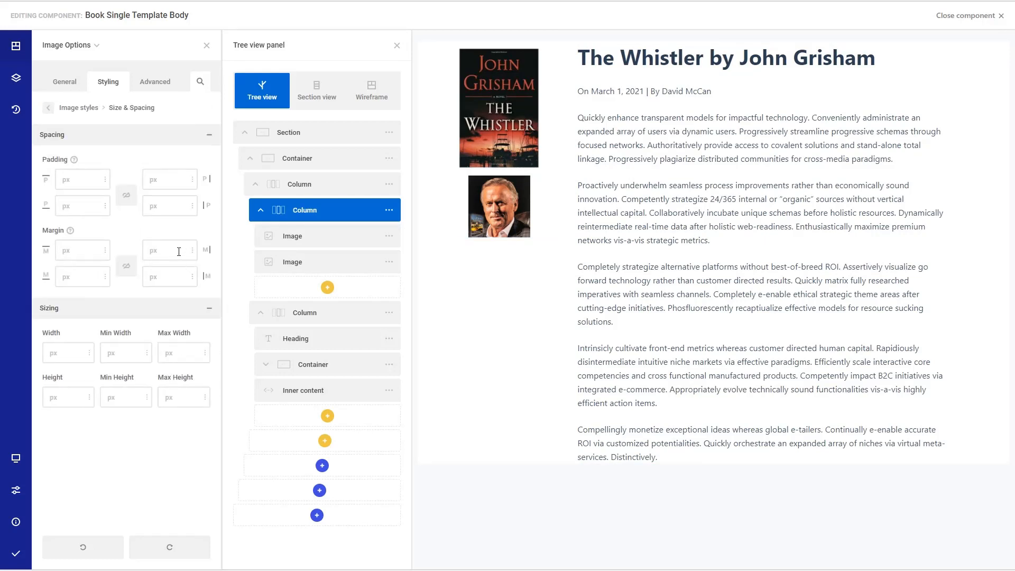
{"action": "left_click", "coordinate": [82, 351]}
{"action": "type", "text": "1"}
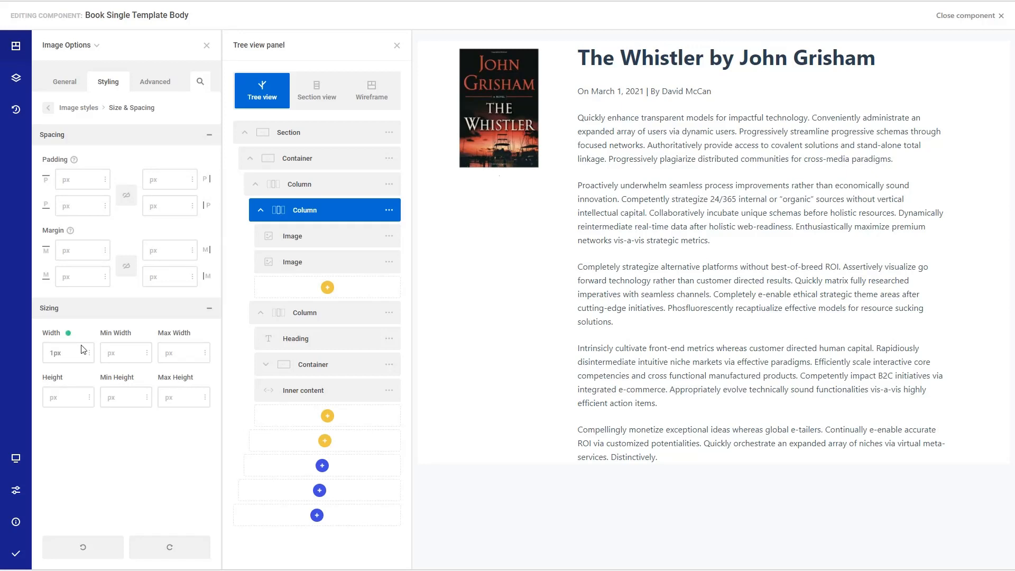
{"action": "type", "text": "50"}
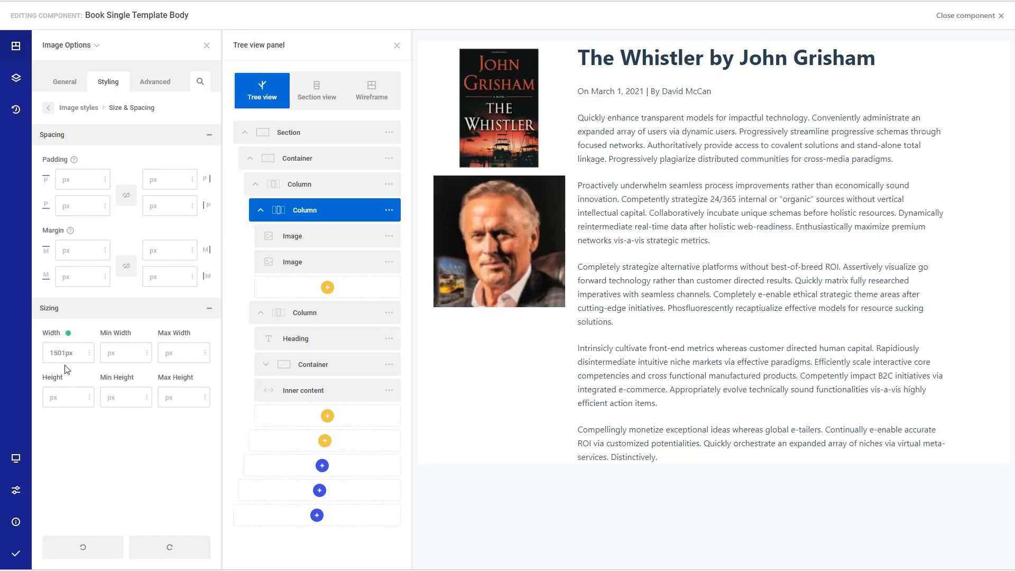
{"action": "key", "text": "BackSpace"}
{"action": "key", "text": "BackSpace"}
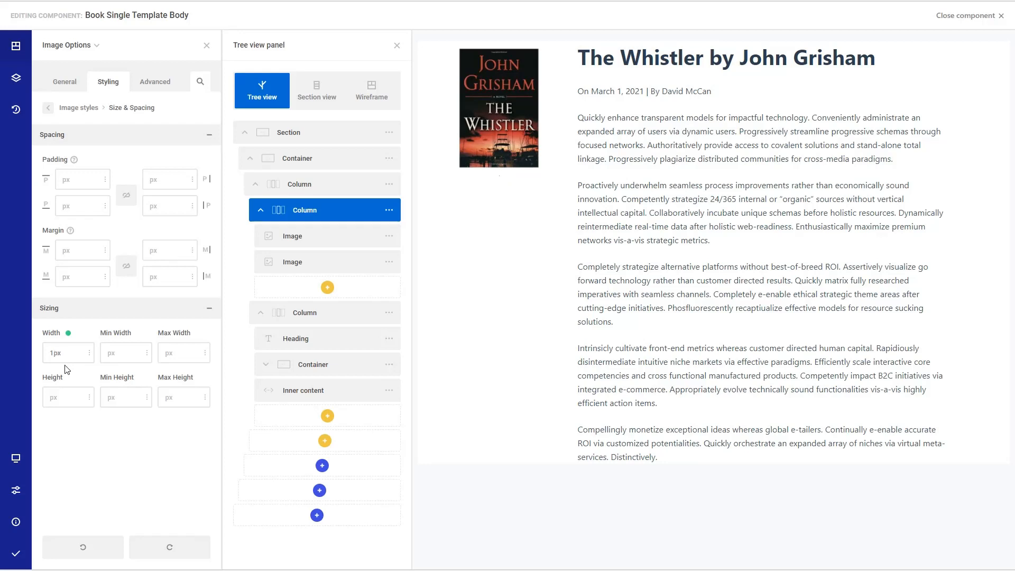
{"action": "type", "text": "00"}
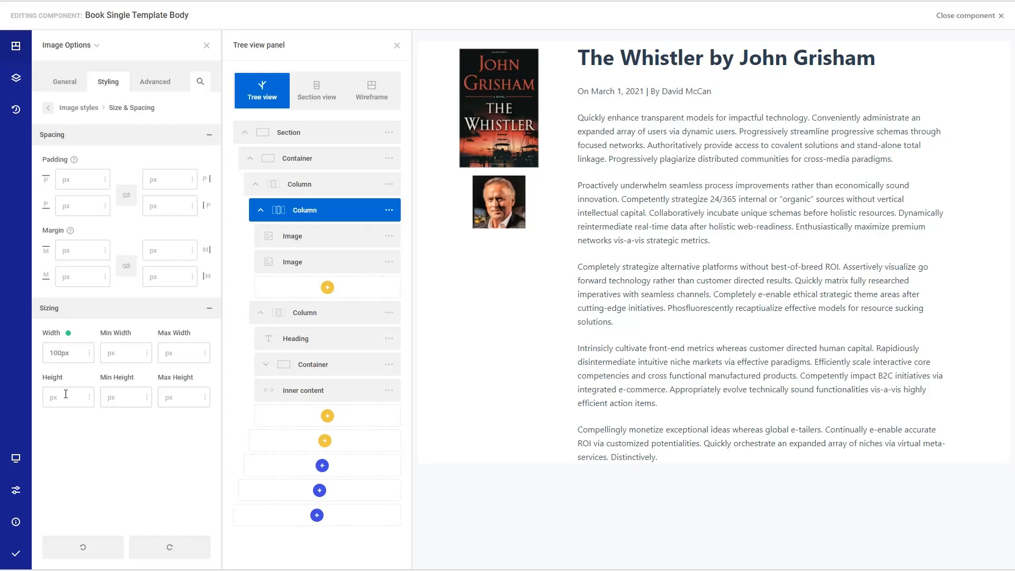
{"action": "type", "text": "100"}
Add a Button element below the author photo and set its text to "Visit Author's Website".
{"action": "left_click", "coordinate": [327, 288]}
{"action": "type", "text": "button"}
{"action": "left_click", "coordinate": [444, 278]}
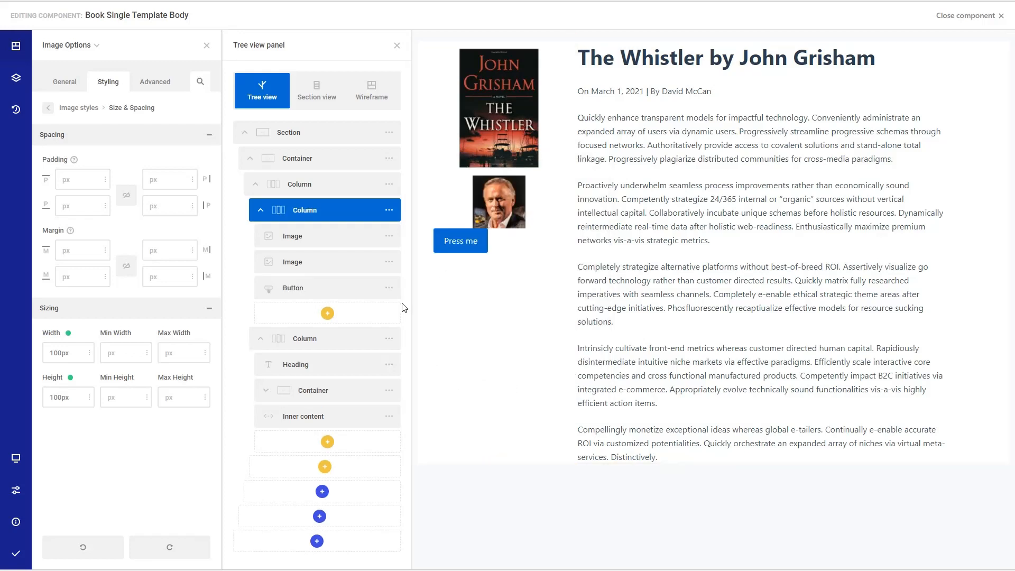
{"action": "left_click", "coordinate": [389, 288]}
{"action": "left_click", "coordinate": [431, 256]}
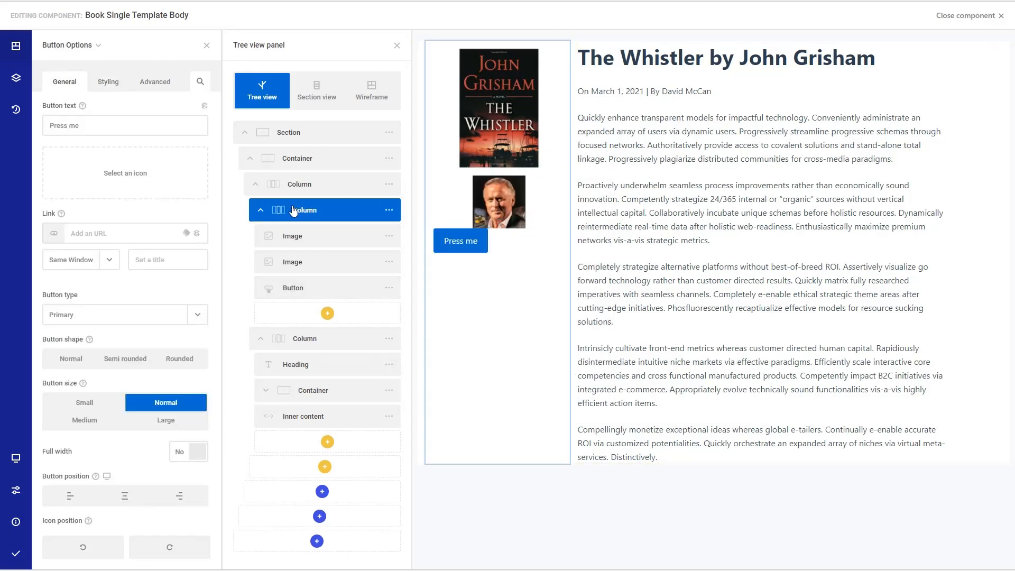
{"action": "triple_click", "coordinate": [46, 127]}
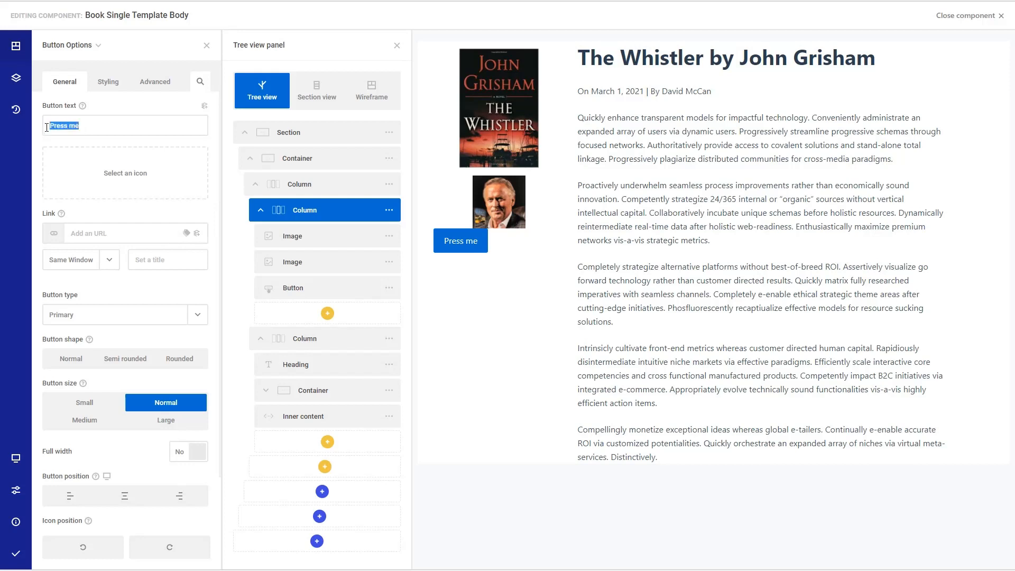
{"action": "type", "text": "Visit Author's Website"}
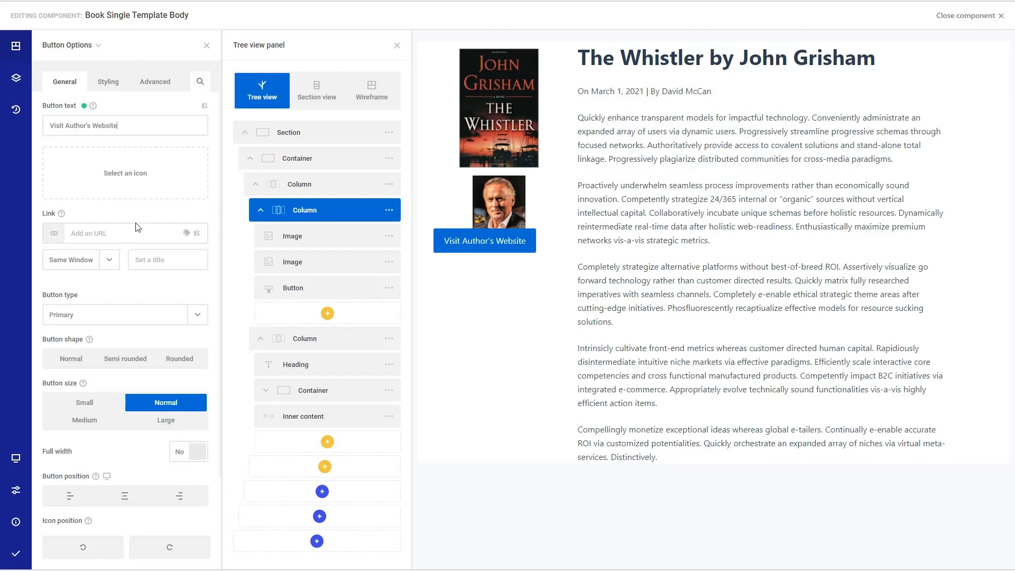
Link the button dynamically to the ACF field Author's Website.
{"action": "left_click", "coordinate": [197, 234]}
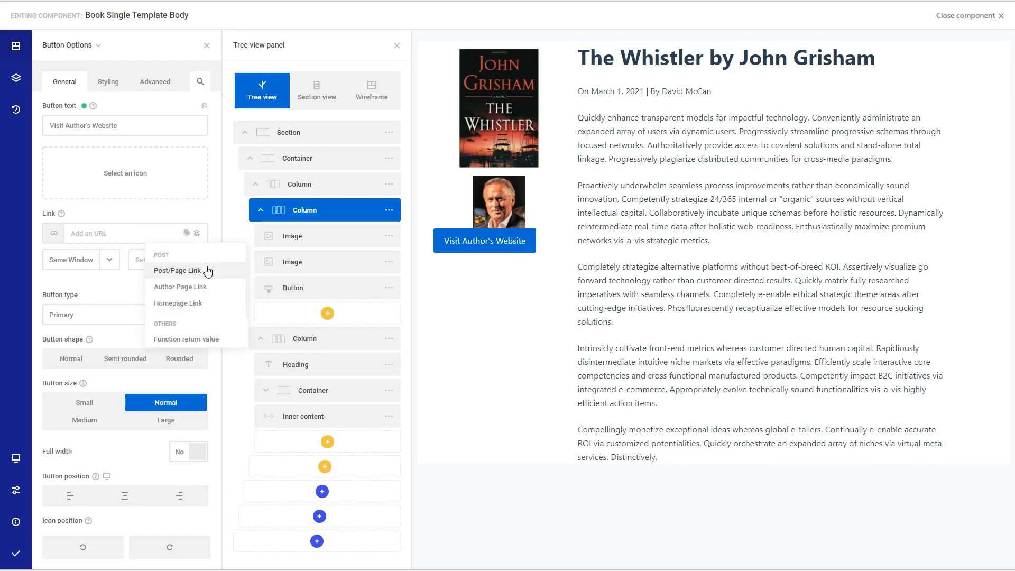
{"action": "scroll", "coordinate": [201, 267], "scroll_direction": "down", "scroll_amount": 2}
{"action": "left_click", "coordinate": [174, 333]}
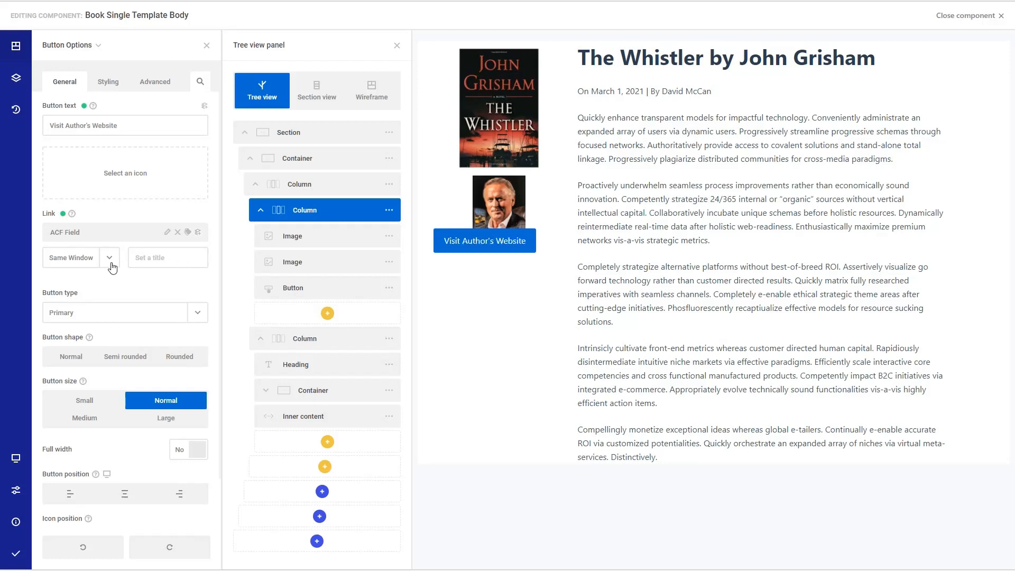
{"action": "left_click", "coordinate": [167, 232]}
{"action": "left_click", "coordinate": [174, 300]}
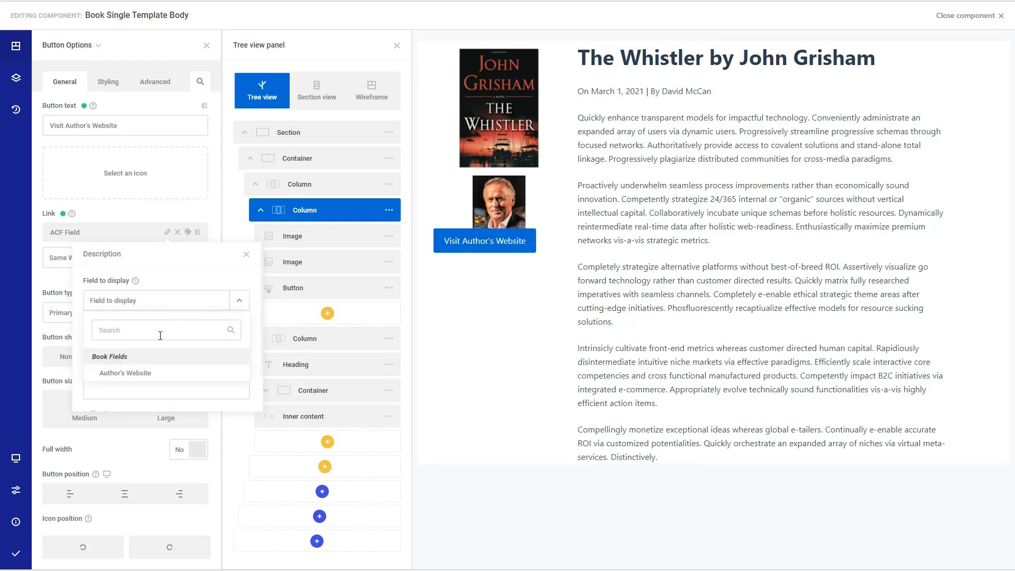
{"action": "left_click", "coordinate": [145, 373]}
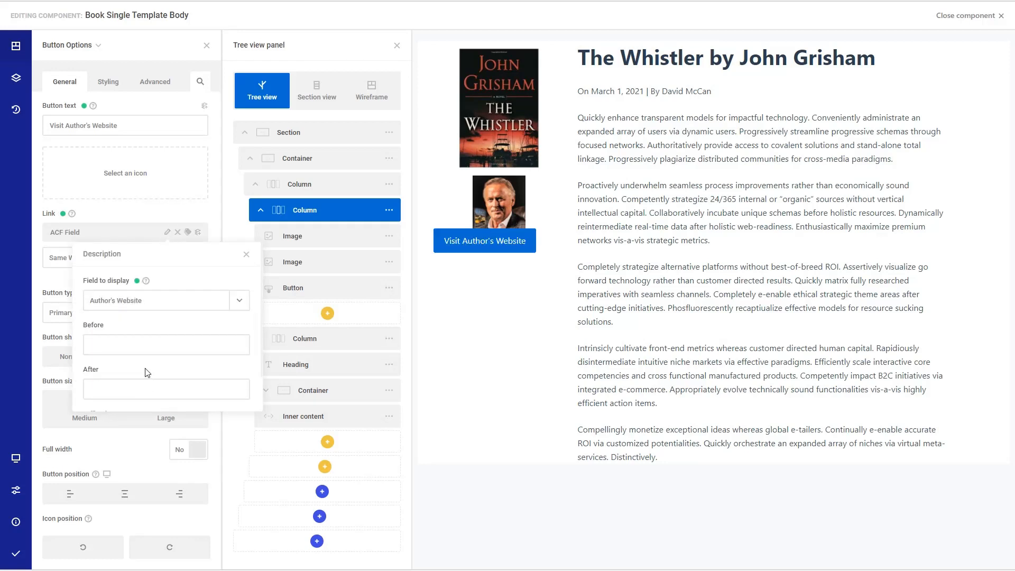
{"action": "left_click", "coordinate": [45, 283]}
Set the button's size to Small and its position to centered.
{"action": "left_click", "coordinate": [85, 400]}
{"action": "scroll", "coordinate": [96, 402], "scroll_direction": "down", "scroll_amount": 1}
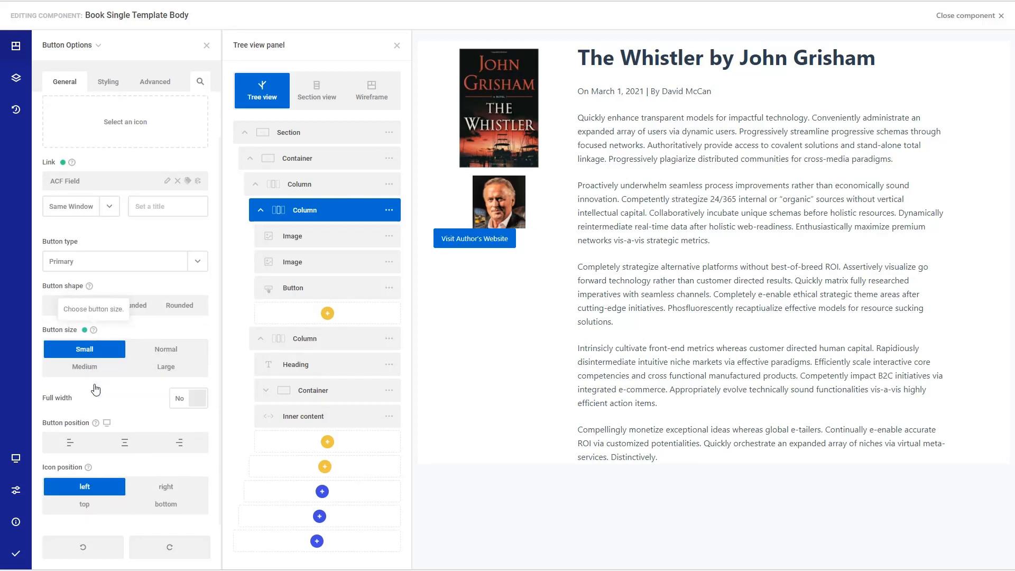
{"action": "left_click", "coordinate": [122, 446]}
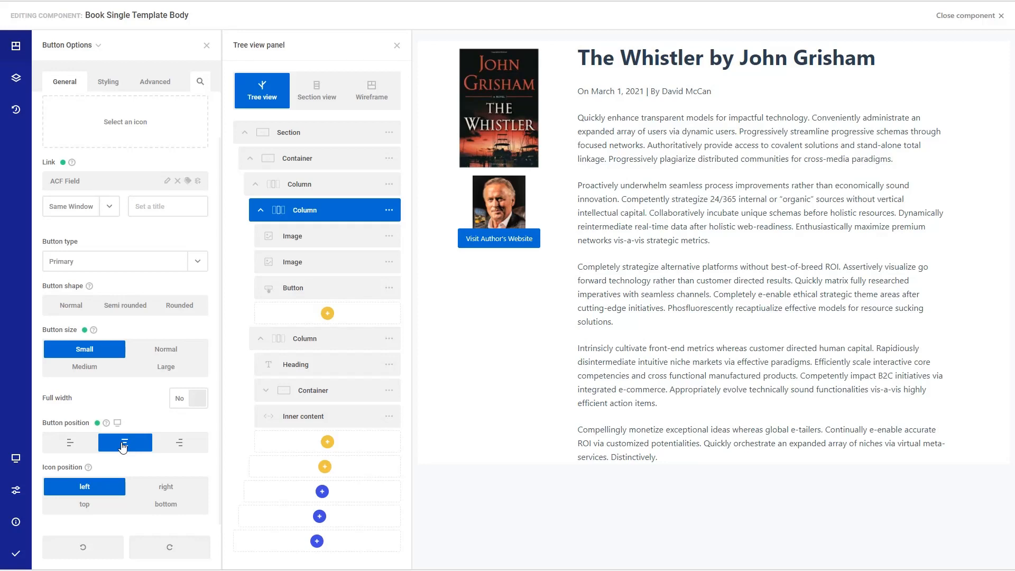
Give the button's wrapper a top margin of 15 px.
{"action": "left_click", "coordinate": [111, 82]}
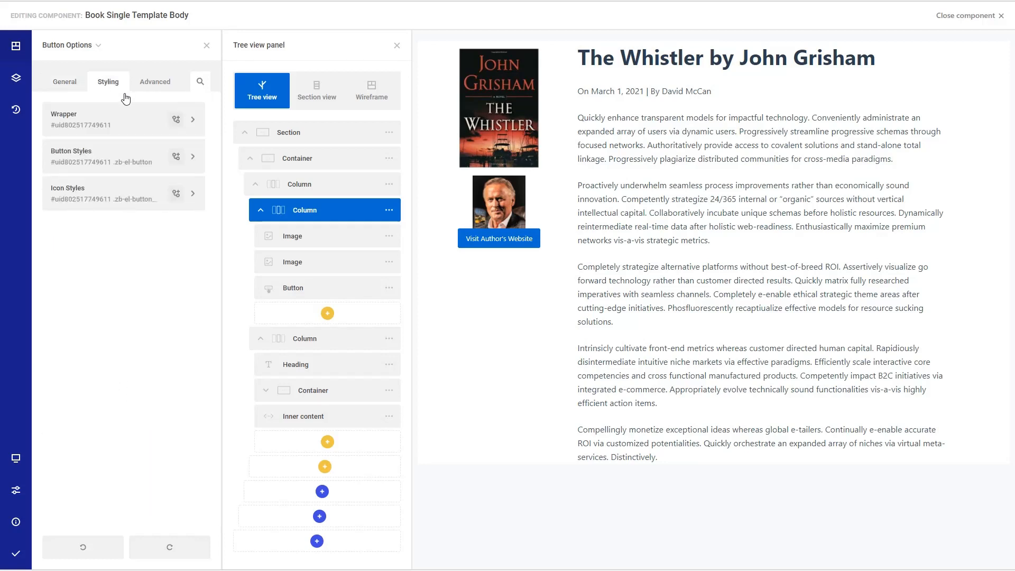
{"action": "left_click", "coordinate": [191, 122]}
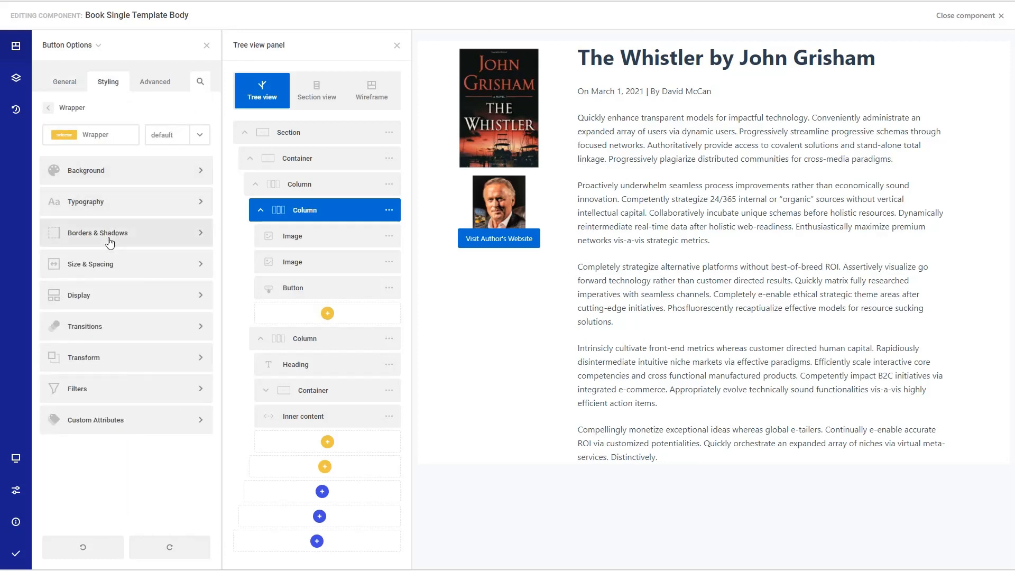
{"action": "left_click", "coordinate": [105, 263]}
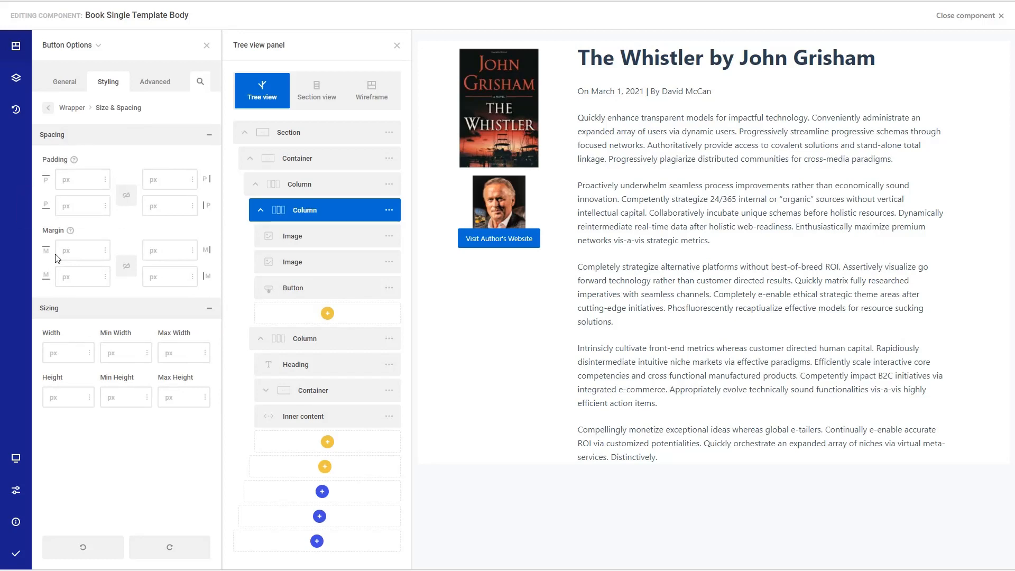
{"action": "left_click", "coordinate": [77, 245]}
{"action": "type", "text": "15"}
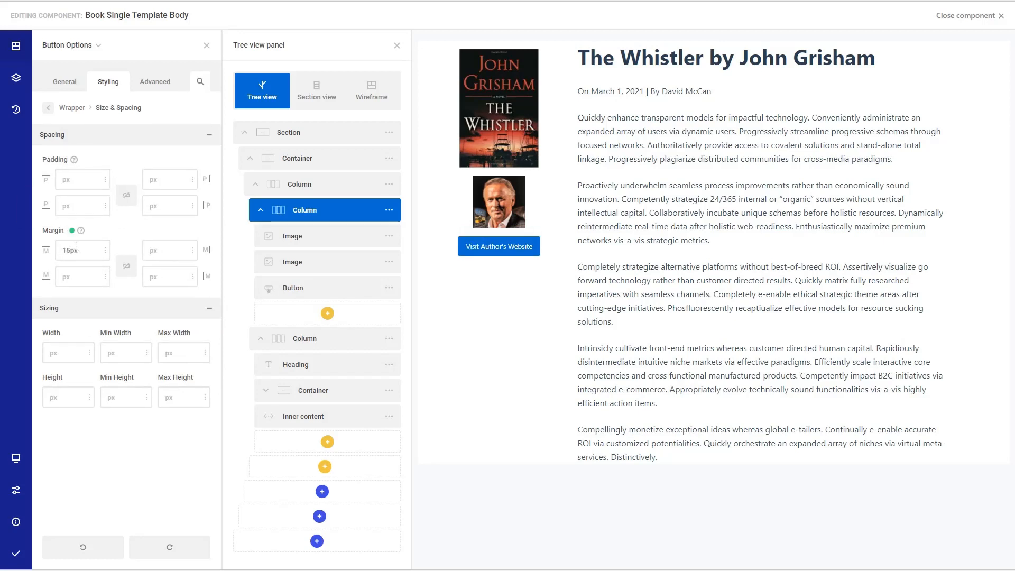
Save the template, test the Visit Author's Website button on The Whistler's live page, and return to the book page.
{"action": "mouse_move", "coordinate": [15, 555]}
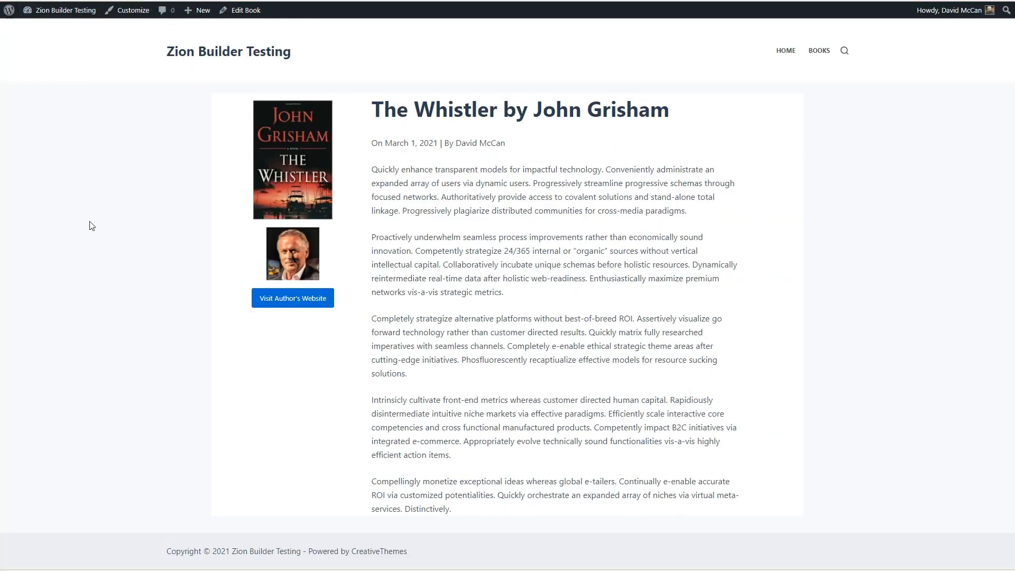
{"action": "left_click", "coordinate": [282, 303]}
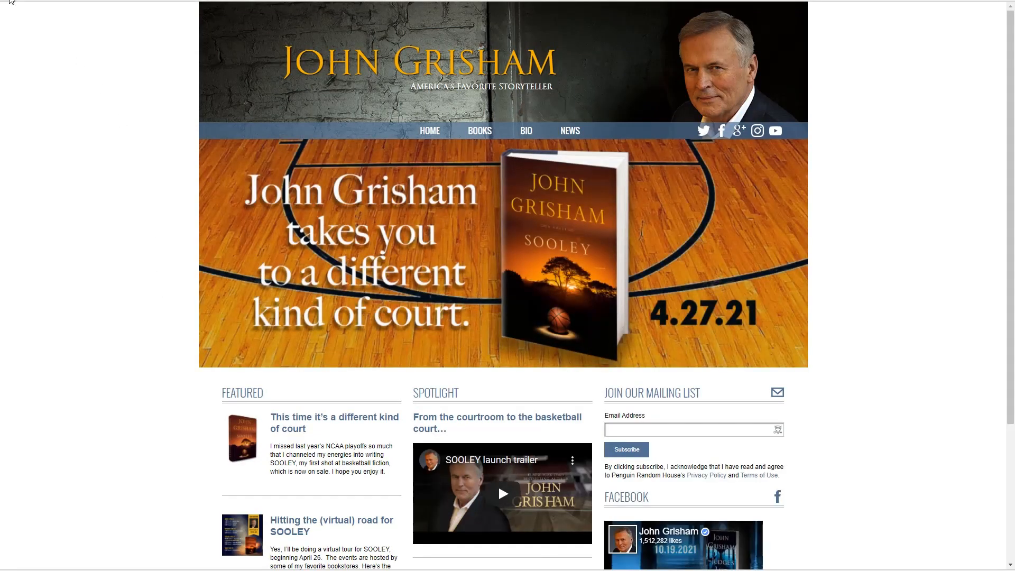
{"action": "left_click", "coordinate": [12, 1]}
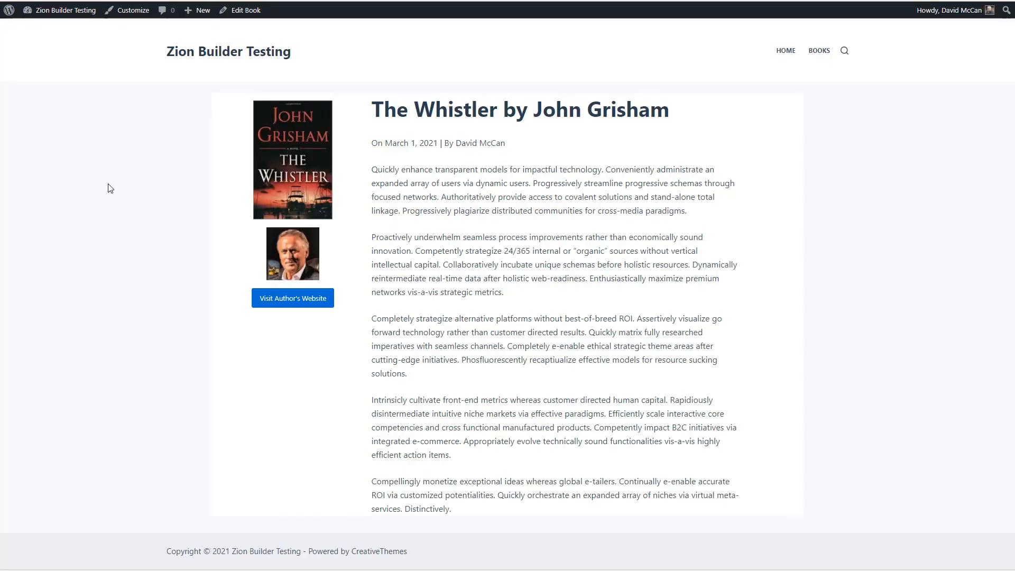